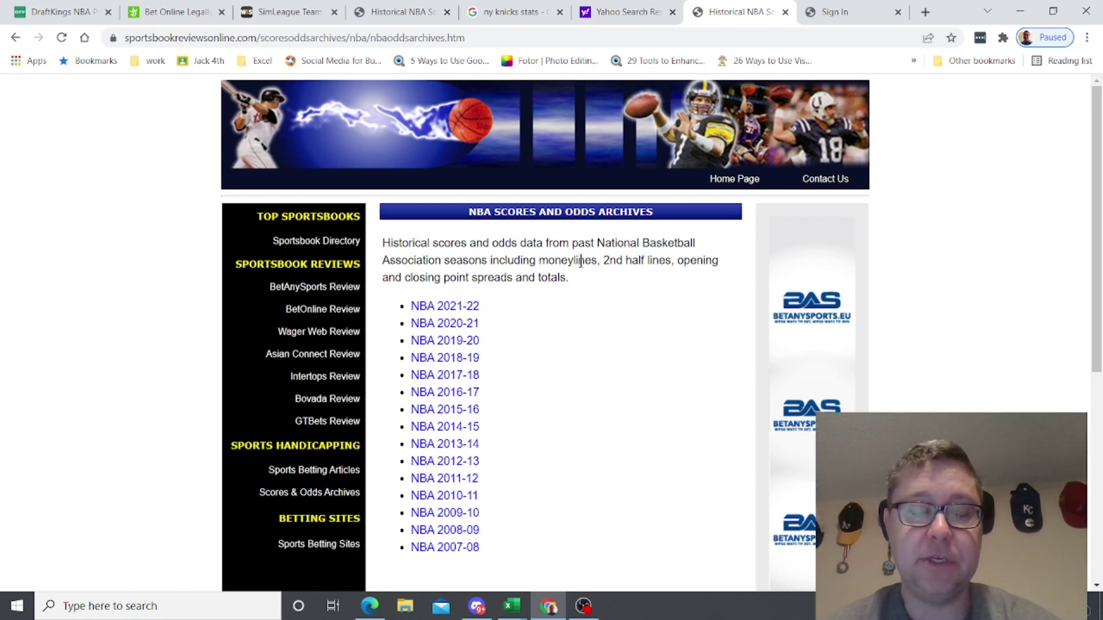
# Step: Download the NBA 2021-22 scores and odds workbook, then open it in Excel with editing enabled
pyautogui.click(440, 311)
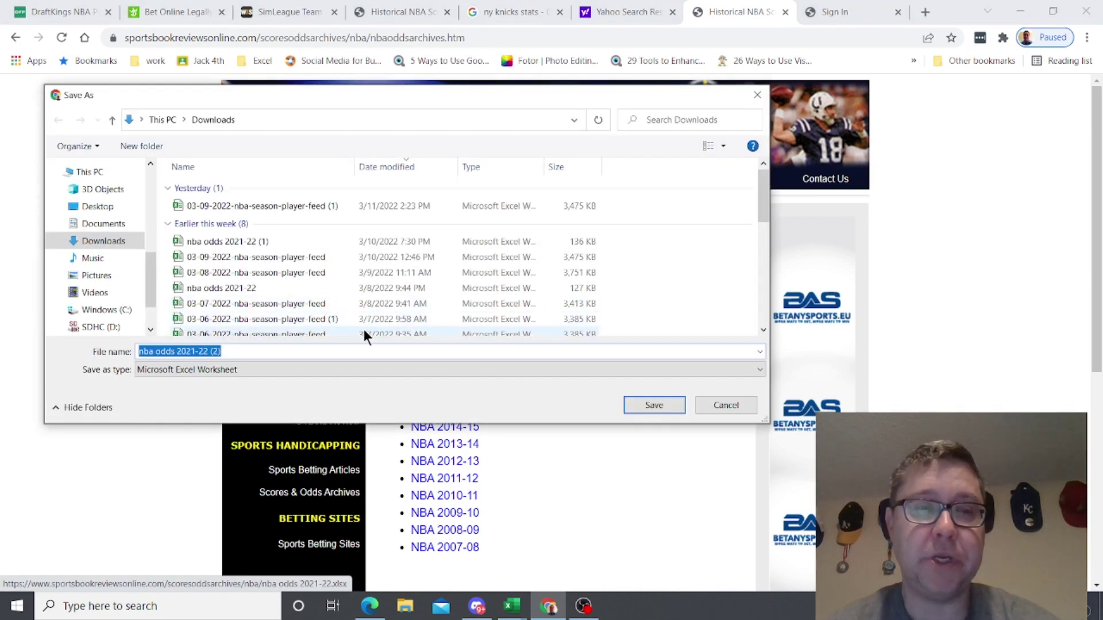
pyautogui.click(646, 402)
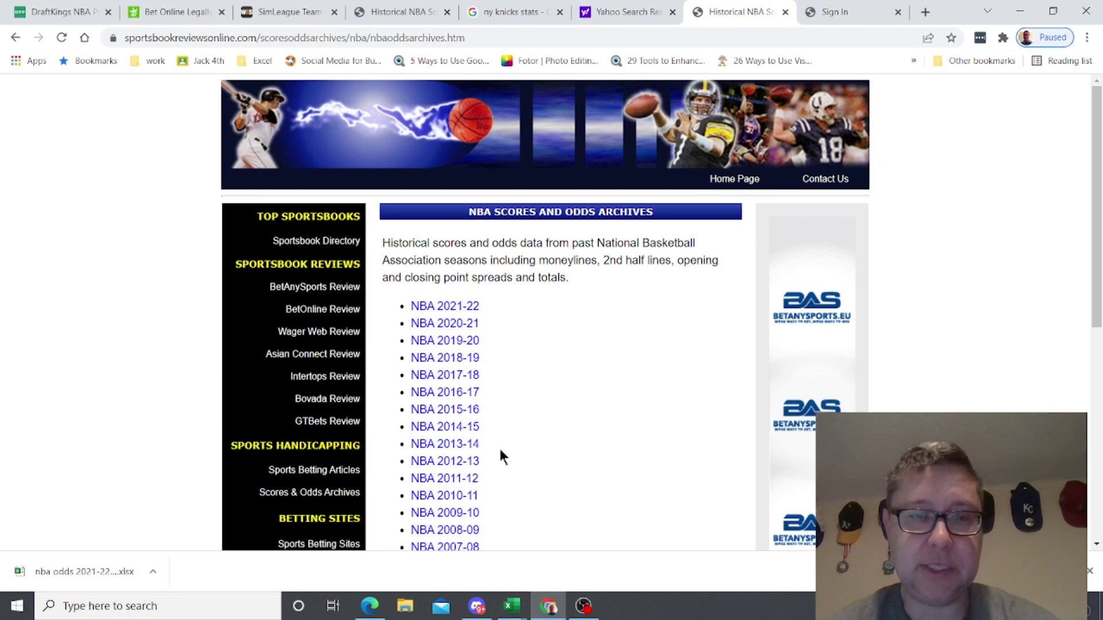
pyautogui.click(512, 606)
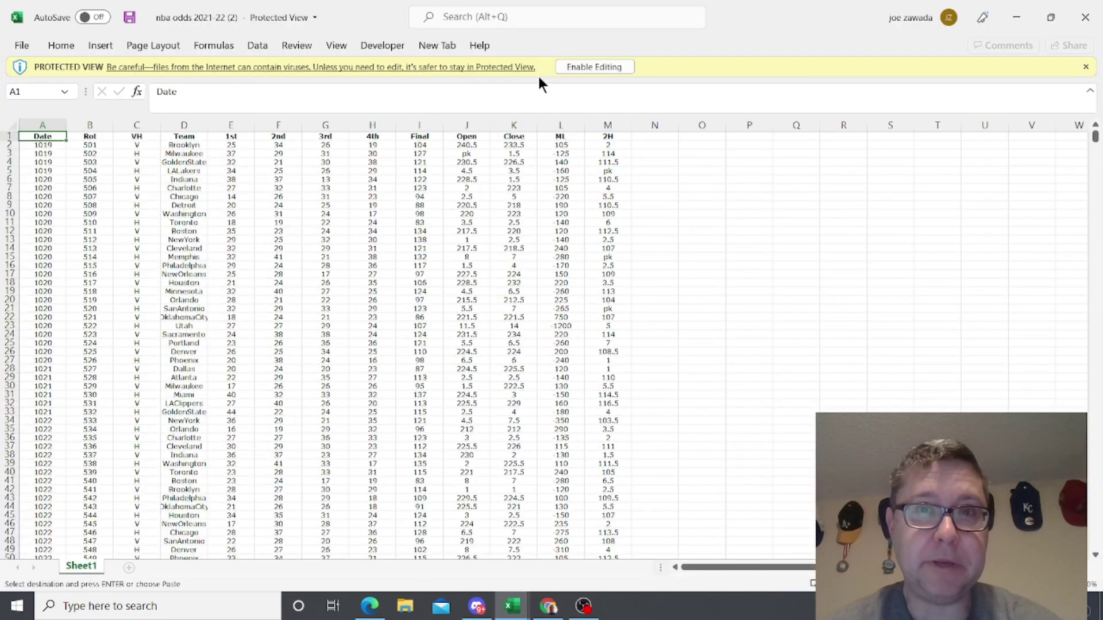
pyautogui.click(607, 64)
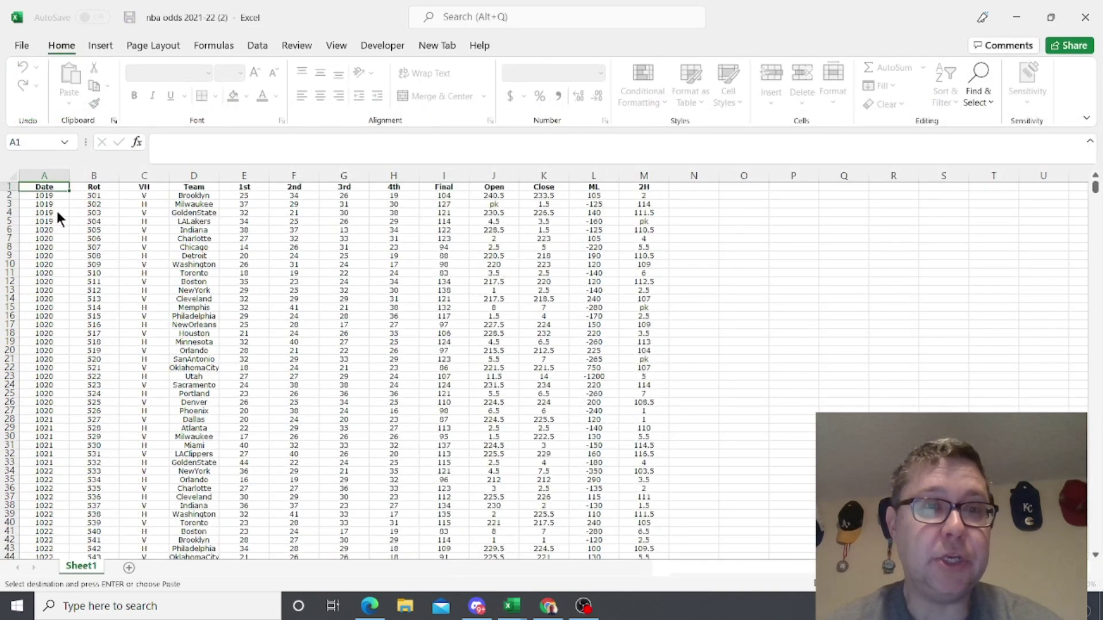
# Step: Increase the font size of the entire sheet to 12
pyautogui.click(46, 230)
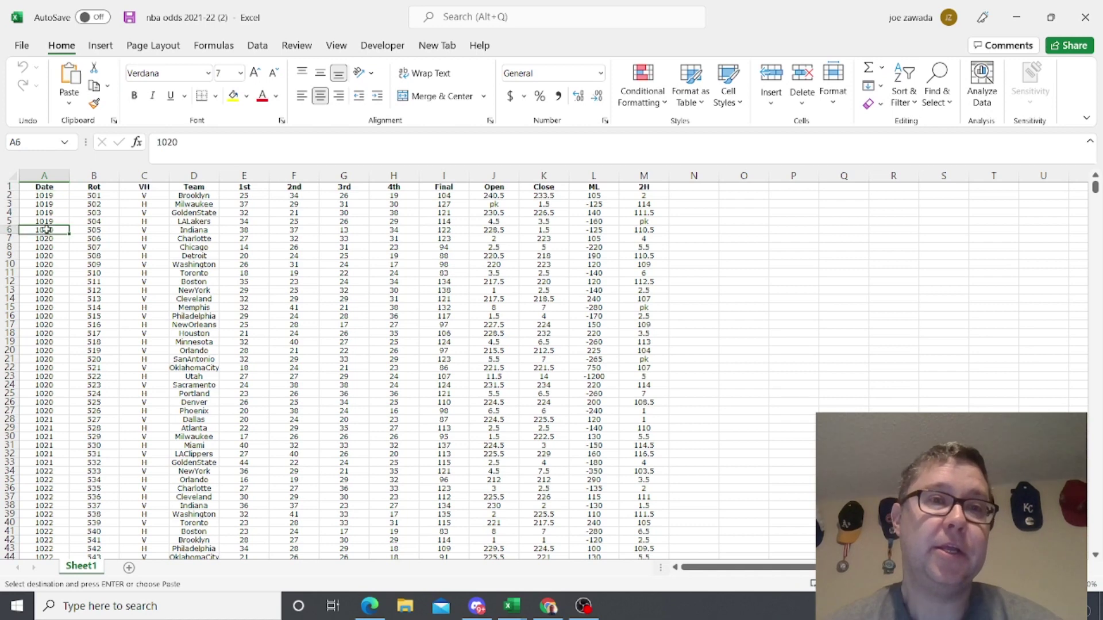
pyautogui.click(13, 176)
pyautogui.click(255, 70)
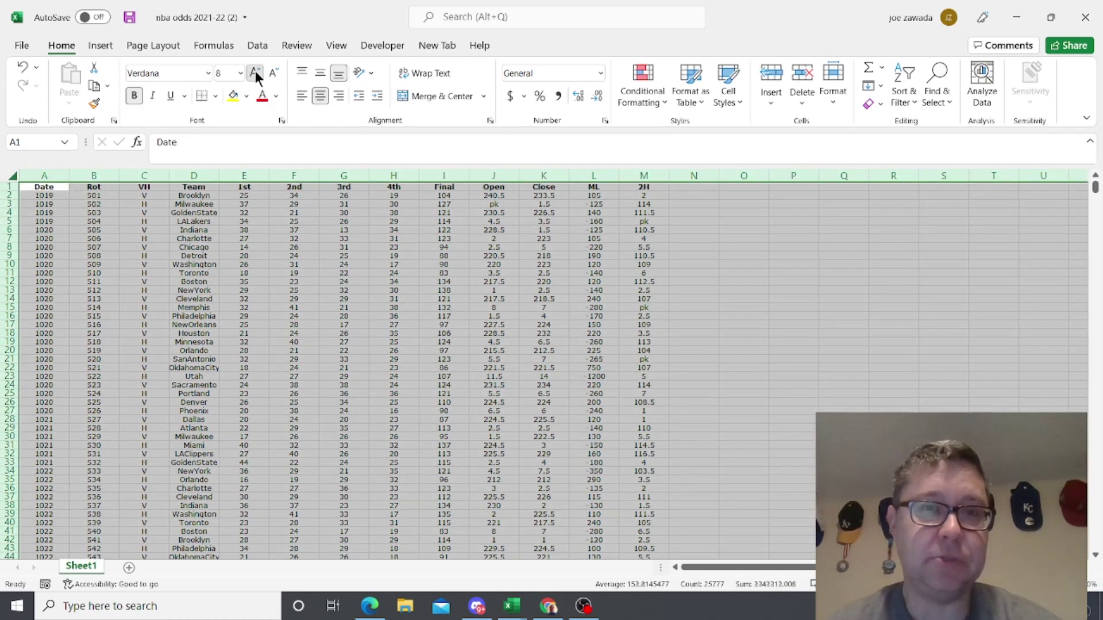
pyautogui.click(255, 71)
pyautogui.click(255, 71)
pyautogui.click(255, 71)
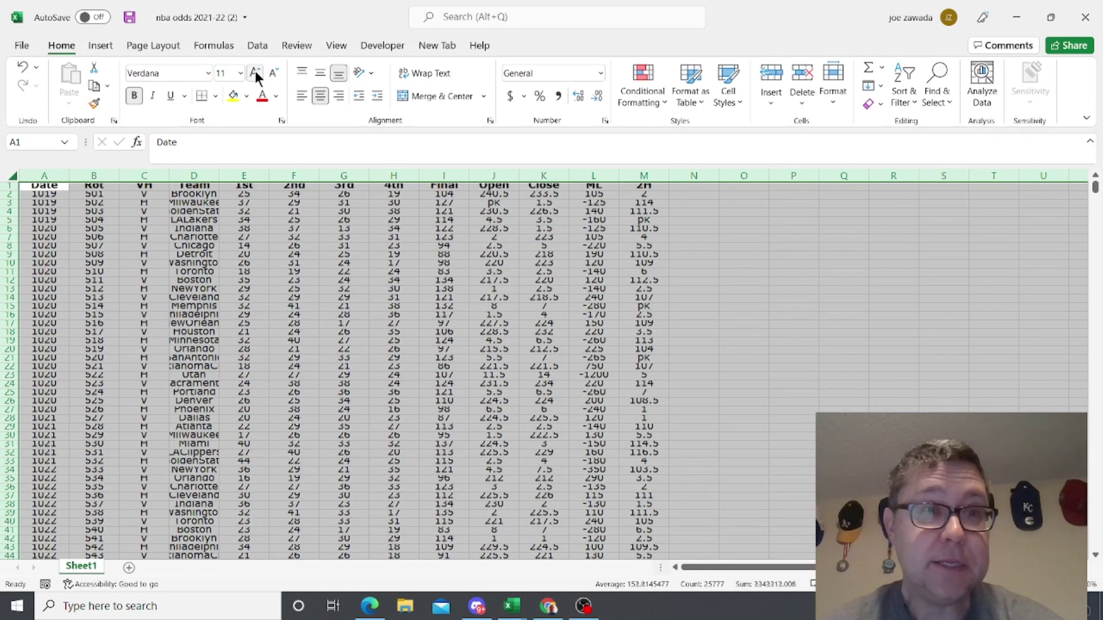
pyautogui.click(255, 71)
# Step: Autofit all column widths and row heights on the sheet to the enlarged text
pyautogui.click(7, 179)
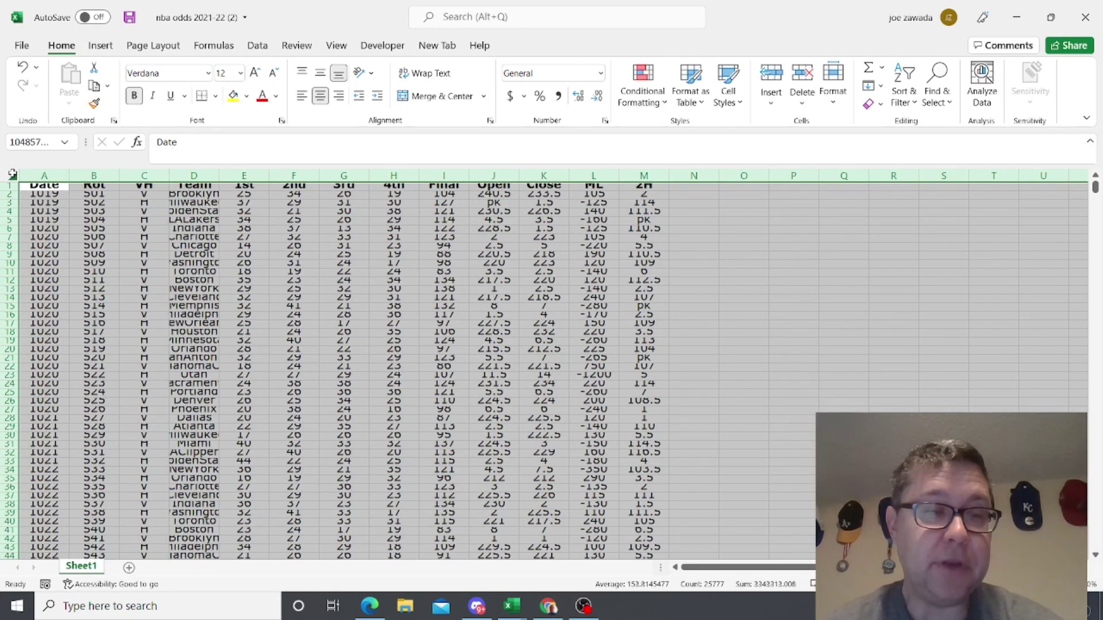
pyautogui.doubleClick(68, 175)
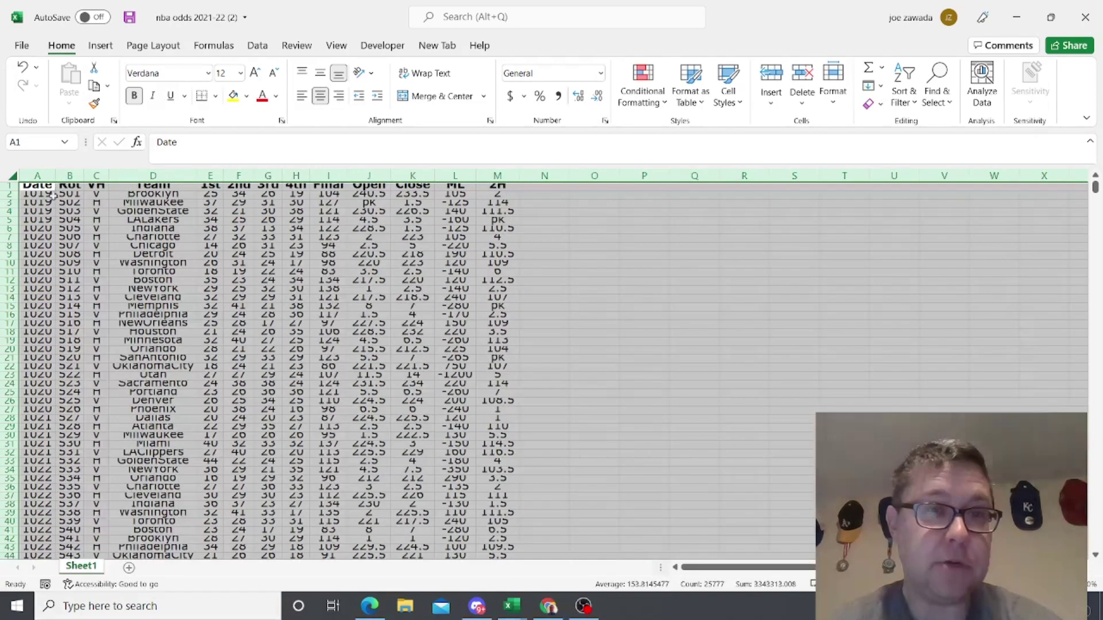
pyautogui.doubleClick(10, 189)
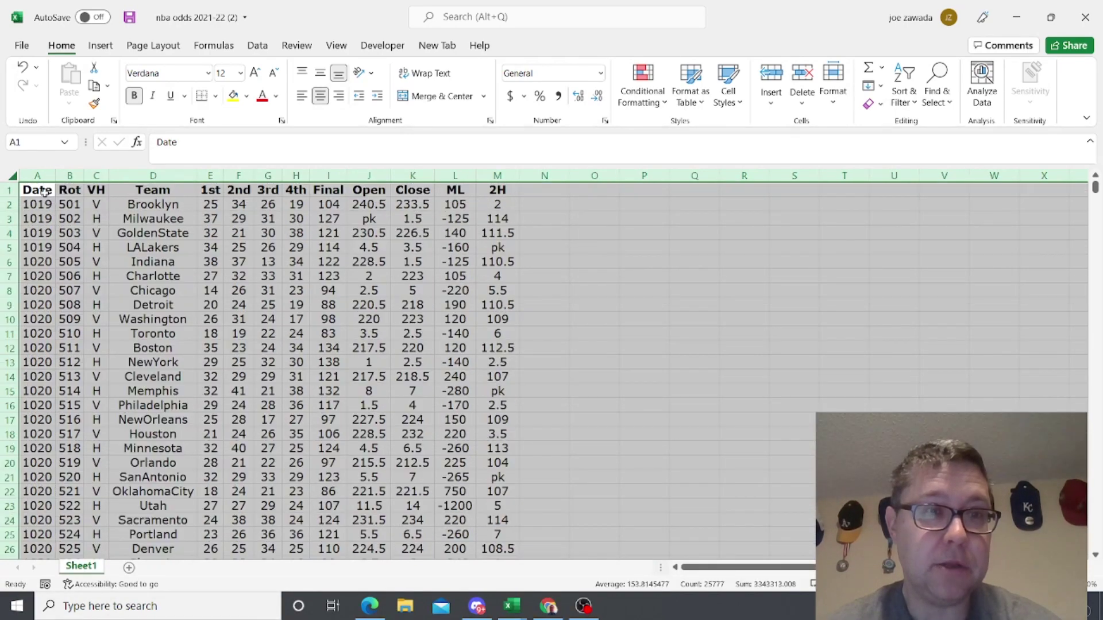
# Step: Increase the whole sheet's font size to 16 and autofit the column widths again
pyautogui.click(251, 75)
pyautogui.click(252, 74)
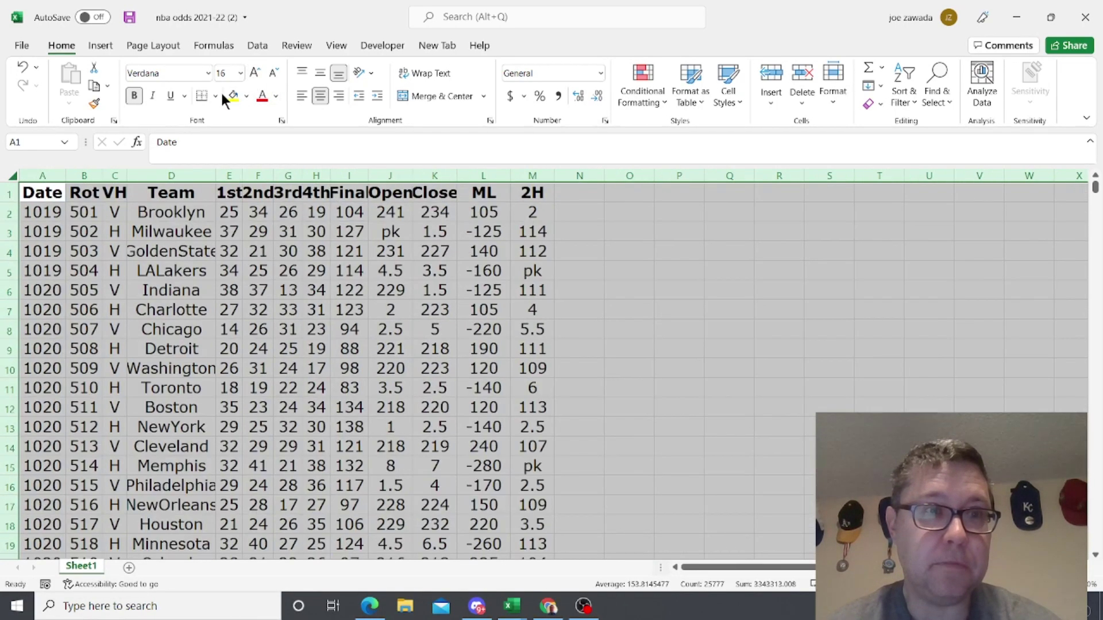
pyautogui.doubleClick(66, 175)
pyautogui.click(131, 227)
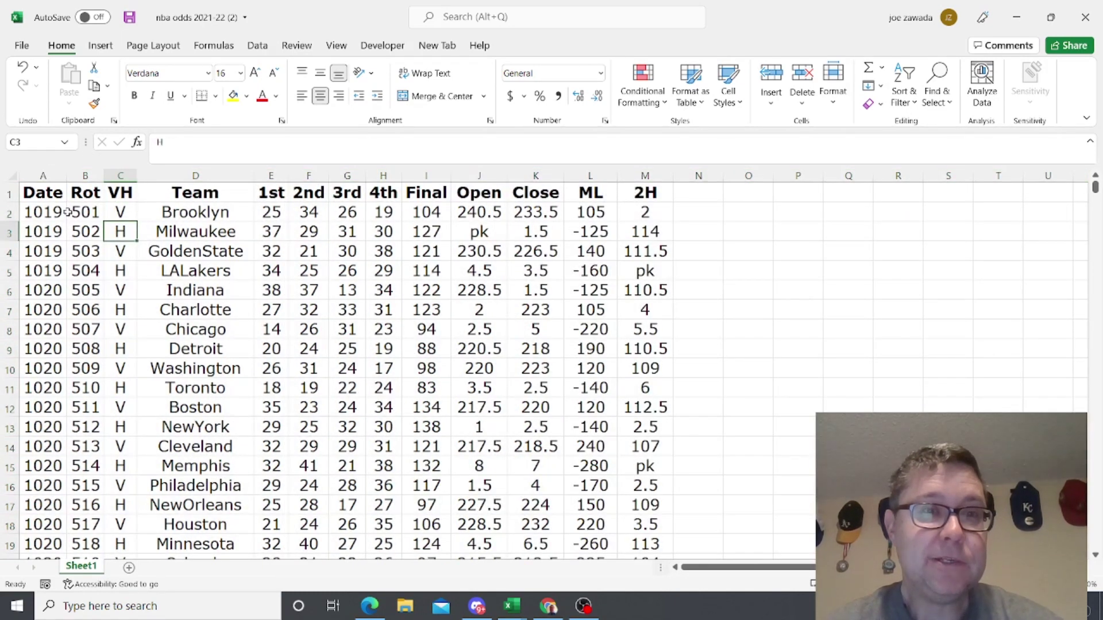
# Step: Delete the Rot column from the odds table
pyautogui.click(55, 198)
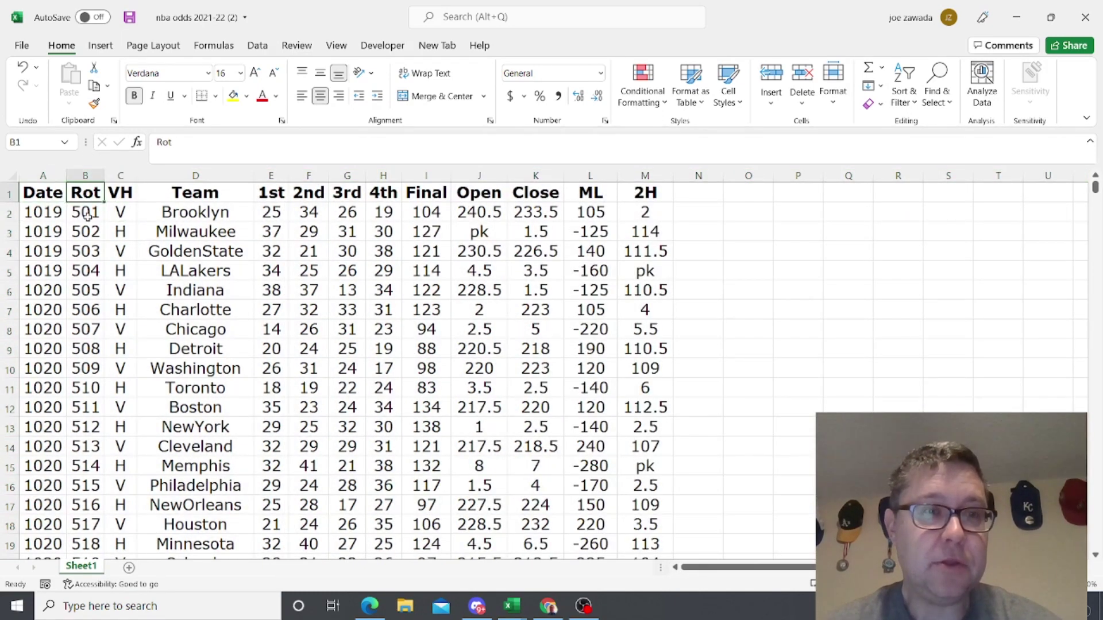
pyautogui.click(49, 215)
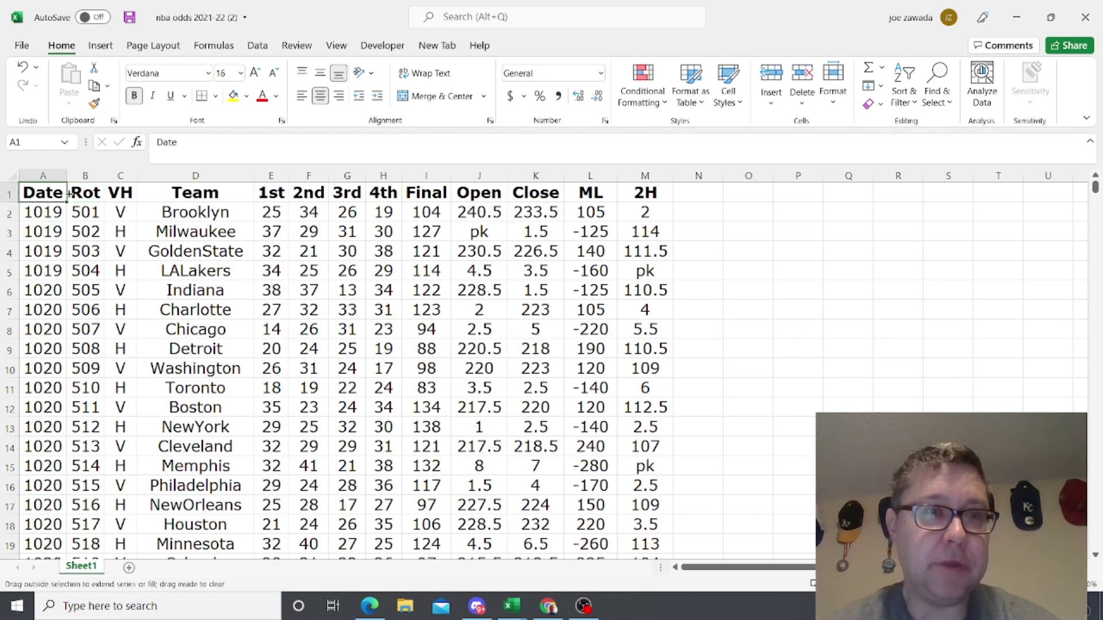
pyautogui.click(86, 174)
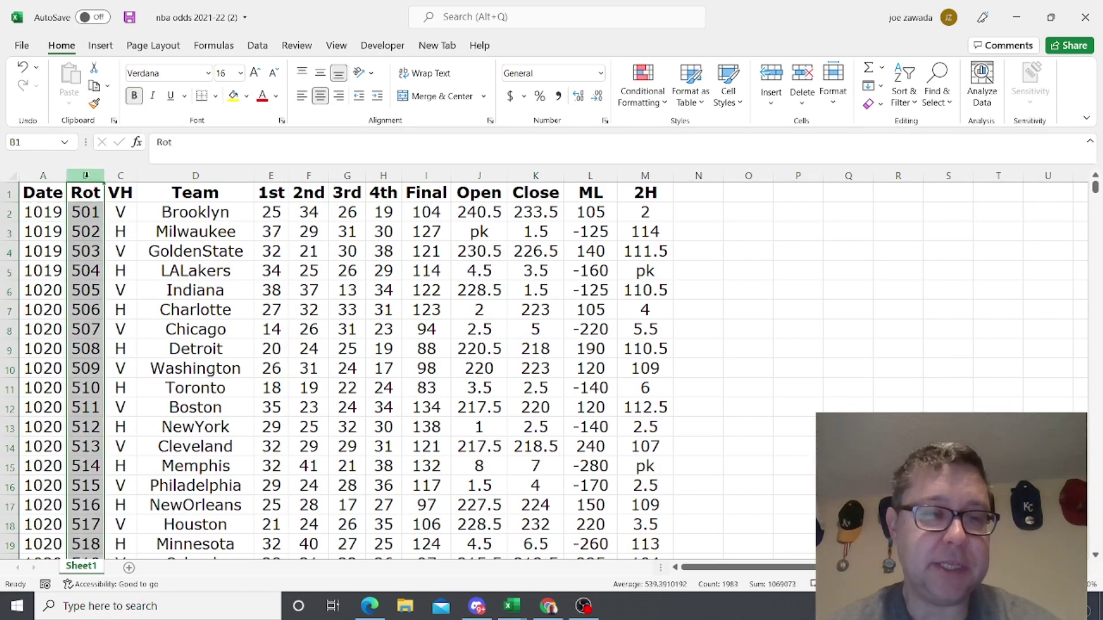
pyautogui.rightClick(85, 175)
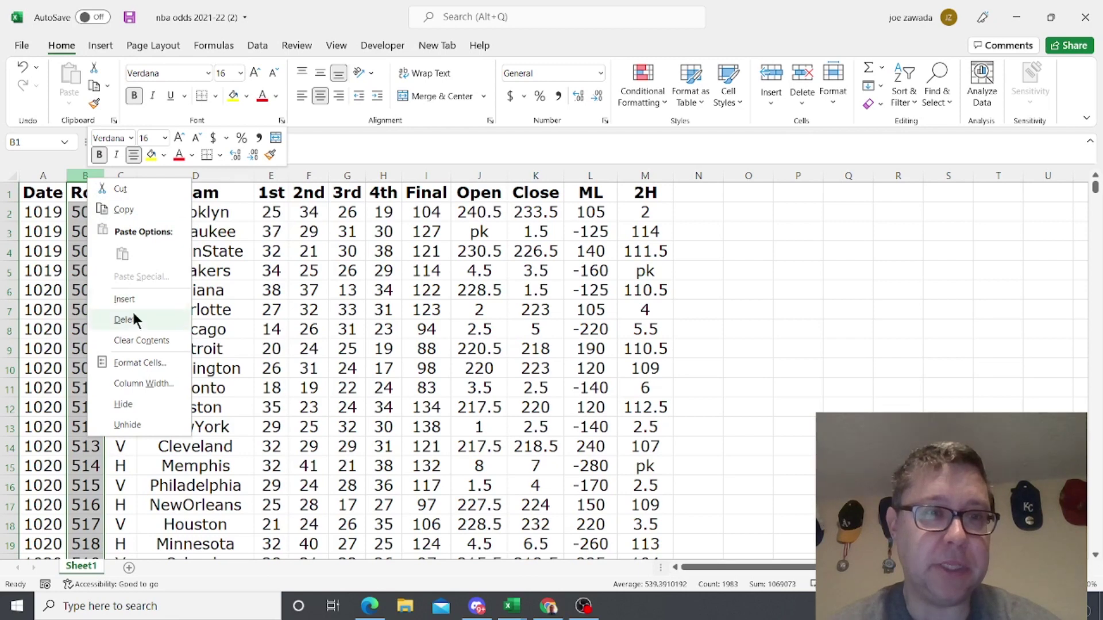
pyautogui.click(132, 314)
pyautogui.click(84, 217)
pyautogui.click(84, 235)
pyautogui.click(175, 210)
pyautogui.click(175, 228)
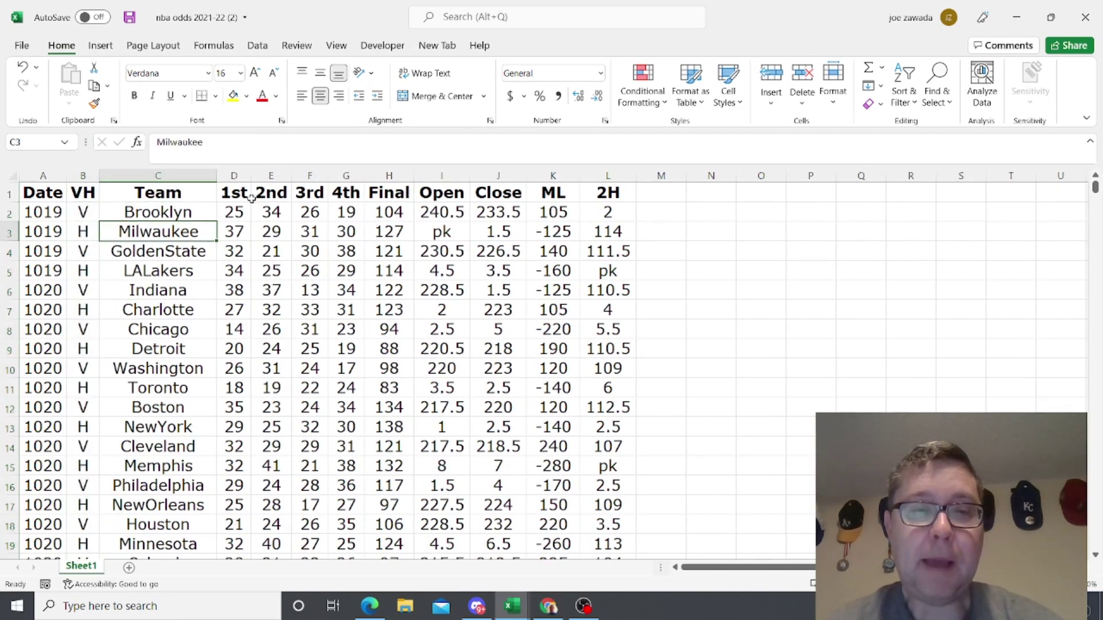
# Step: Delete the four quarter score columns, 1st through 4th
pyautogui.moveTo(236, 175); pyautogui.dragTo(348, 174)
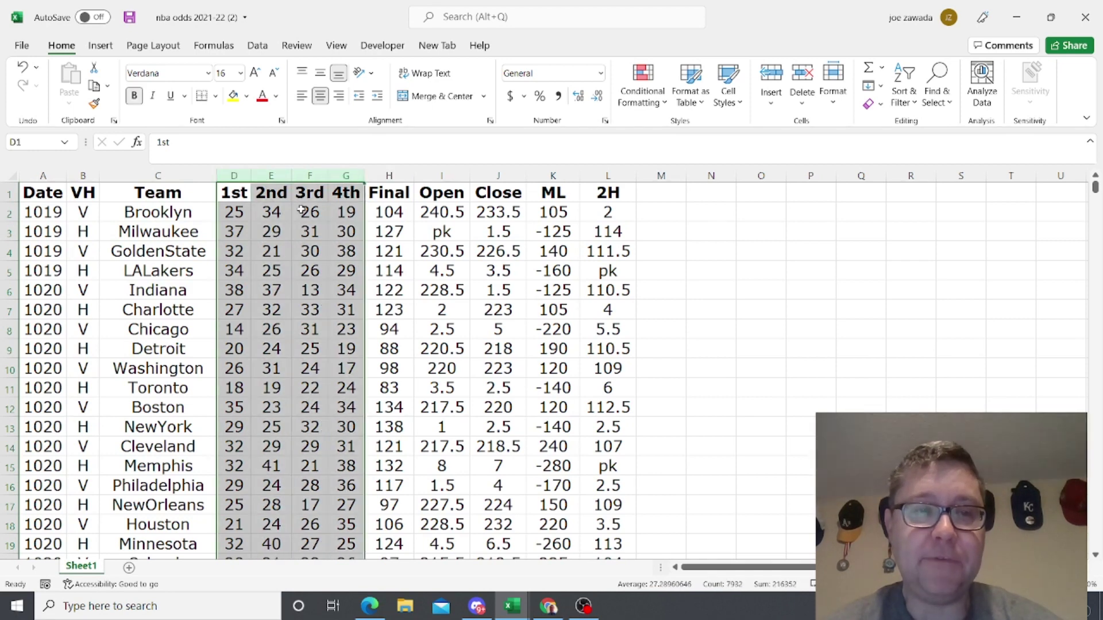
pyautogui.rightClick(256, 252)
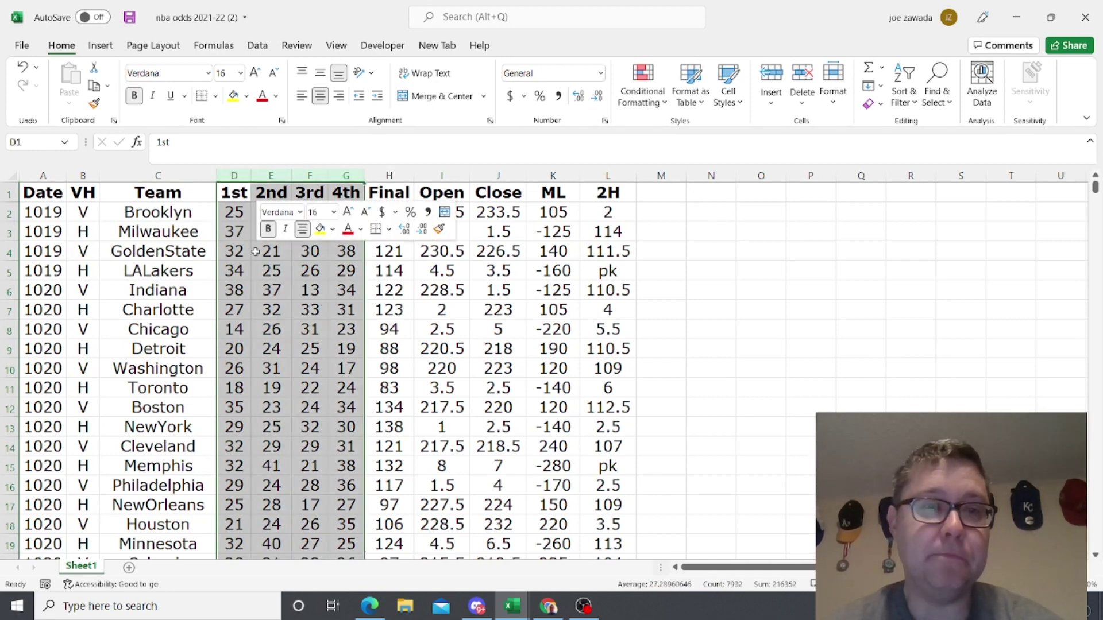
pyautogui.click(303, 399)
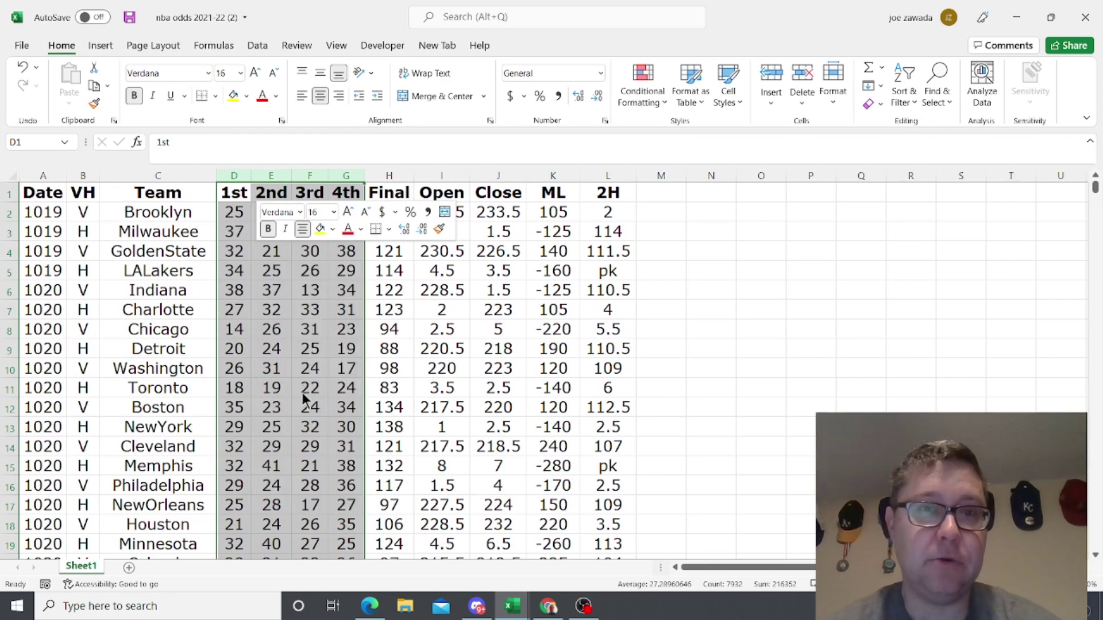
pyautogui.click(240, 208)
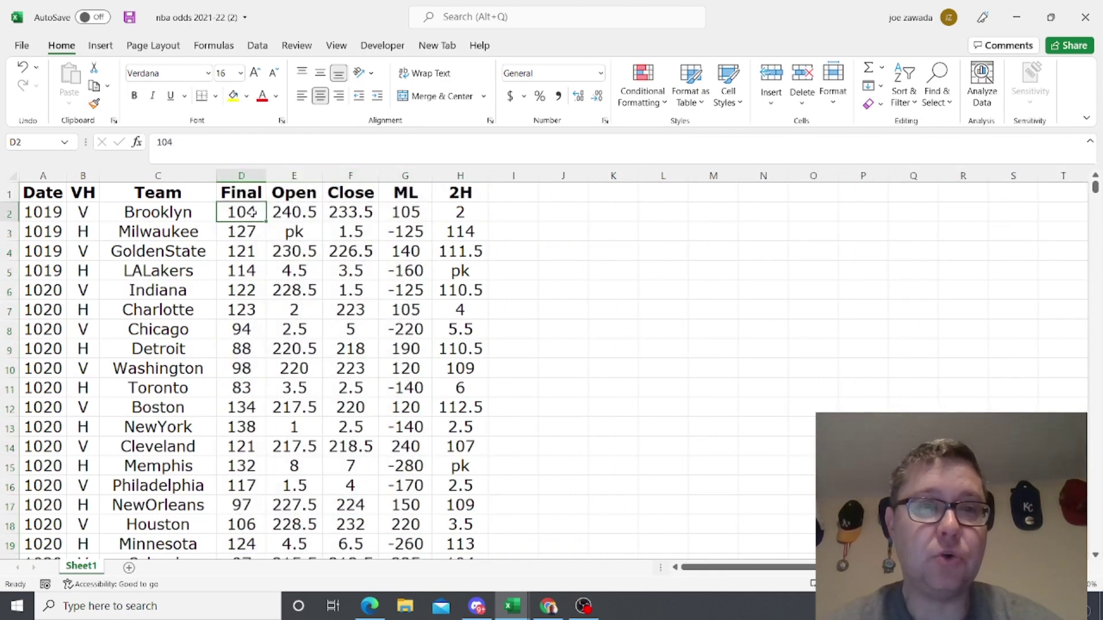
# Step: Delete the Open column so the closing line directly follows the final score
pyautogui.click(296, 209)
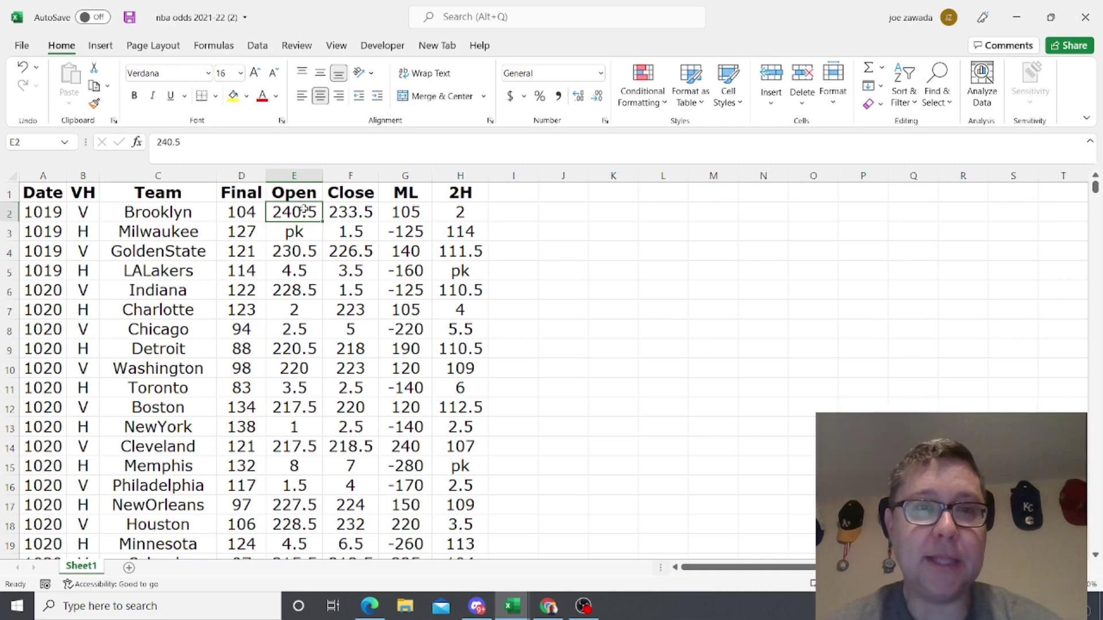
pyautogui.click(288, 171)
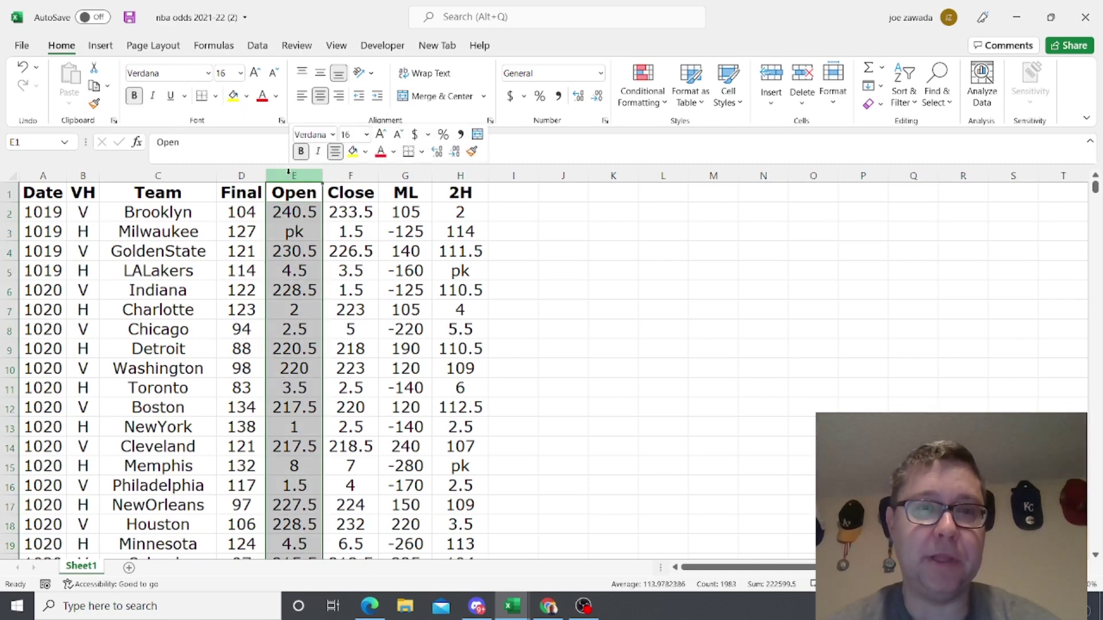
pyautogui.rightClick(289, 174)
pyautogui.click(329, 316)
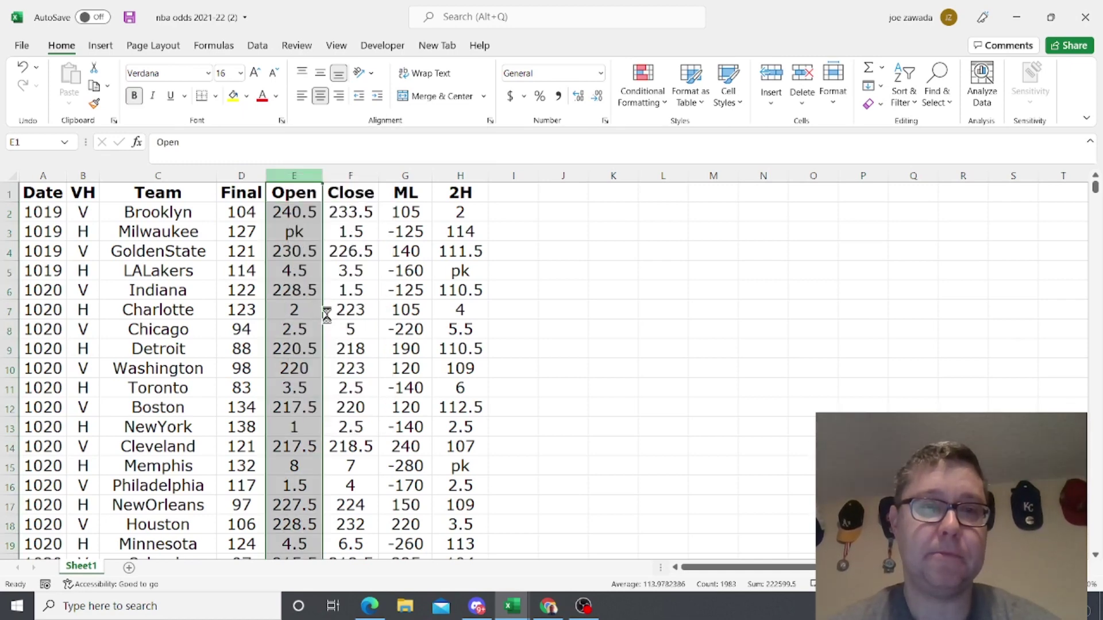
pyautogui.click(291, 214)
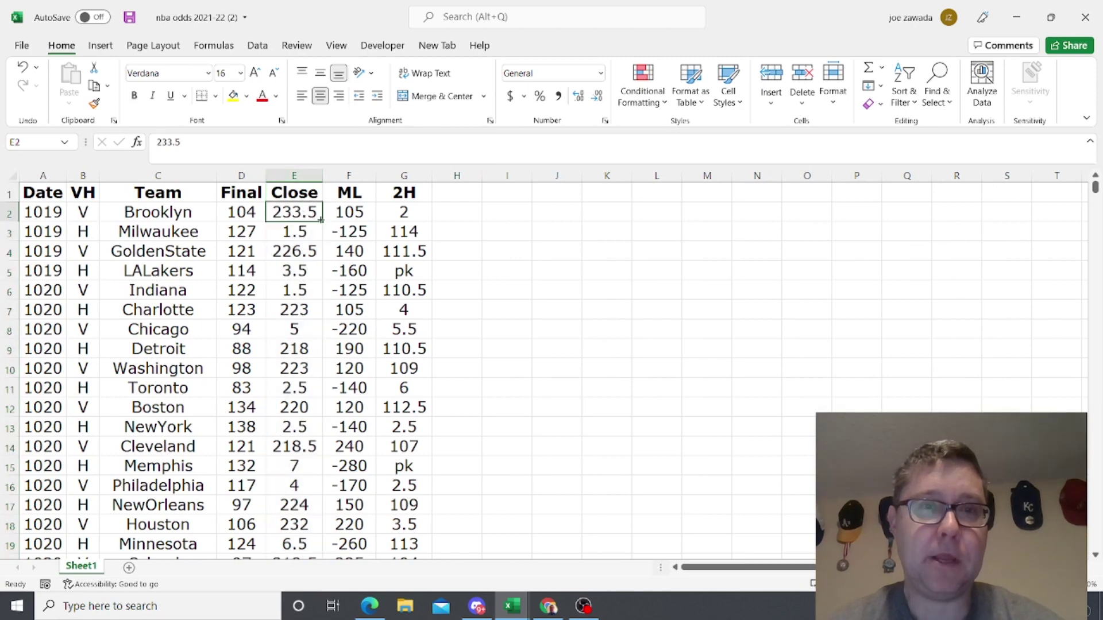
# Step: Delete the 2H column at the end of the table
pyautogui.click(352, 197)
pyautogui.click(400, 194)
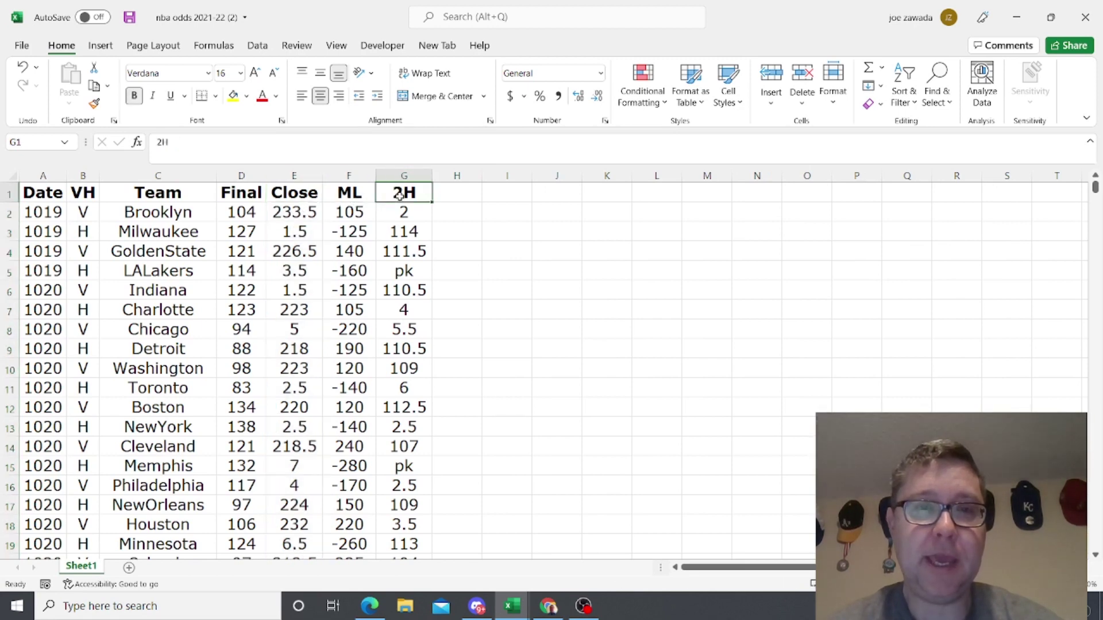
pyautogui.click(401, 175)
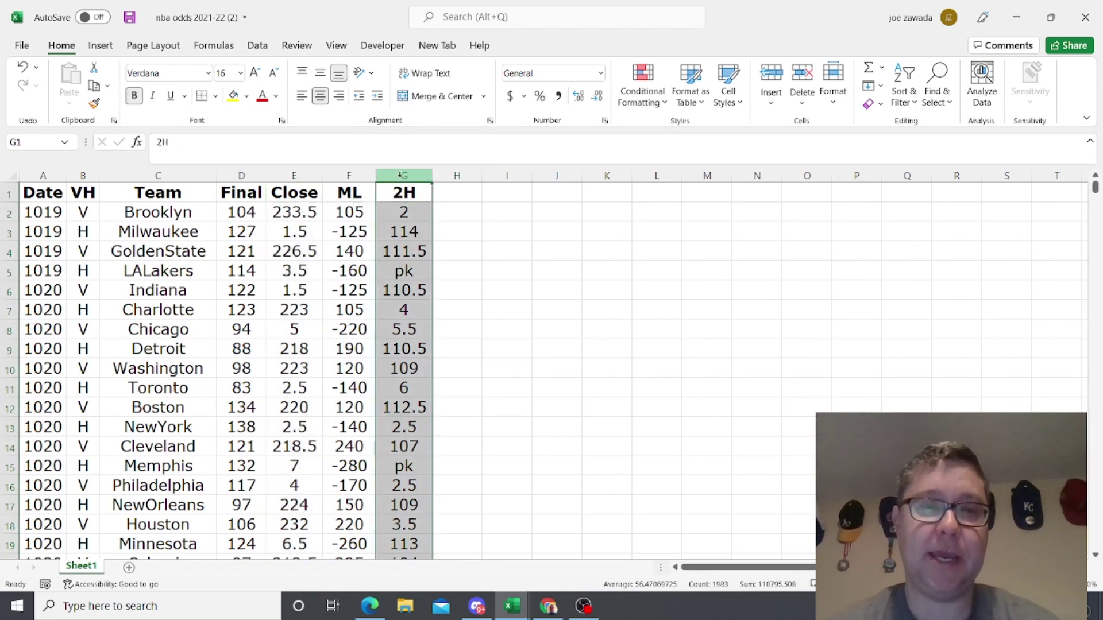
pyautogui.rightClick(401, 176)
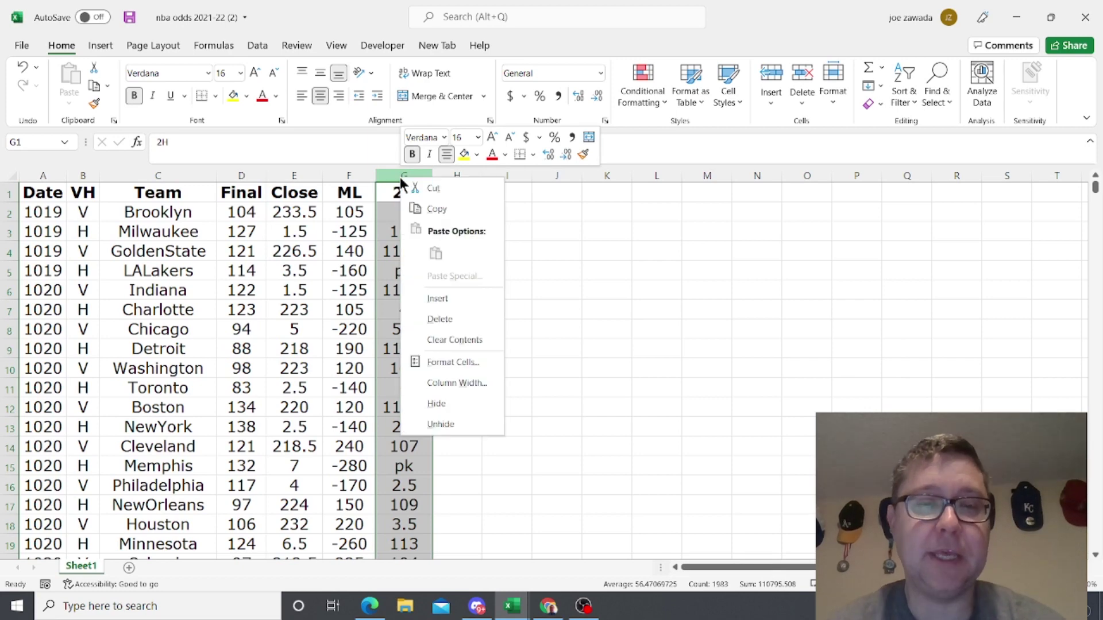
pyautogui.click(443, 317)
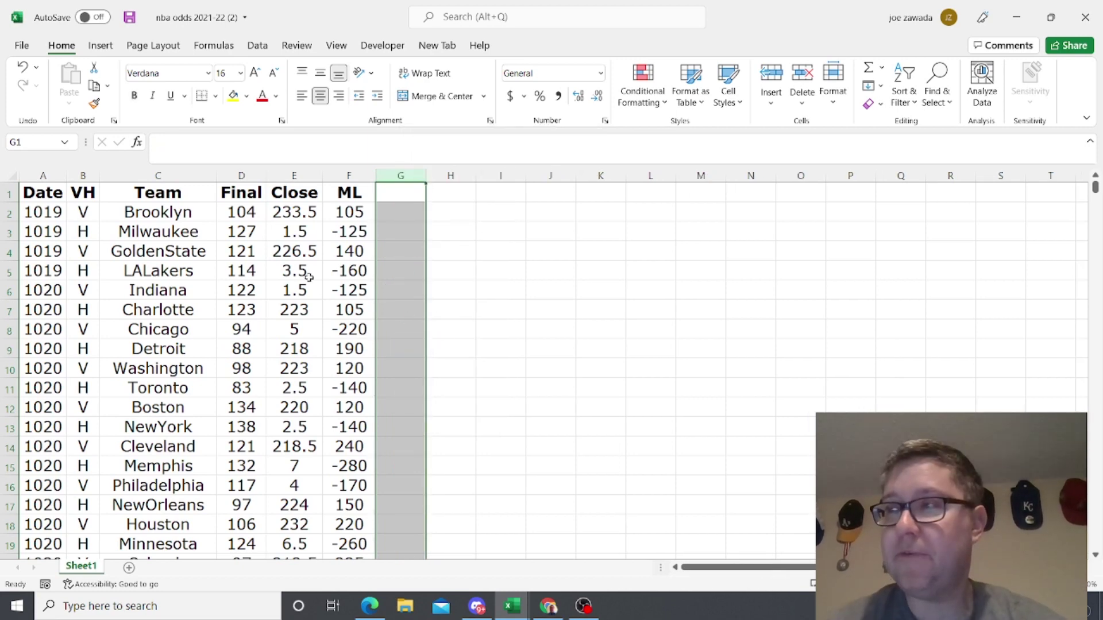
pyautogui.click(209, 238)
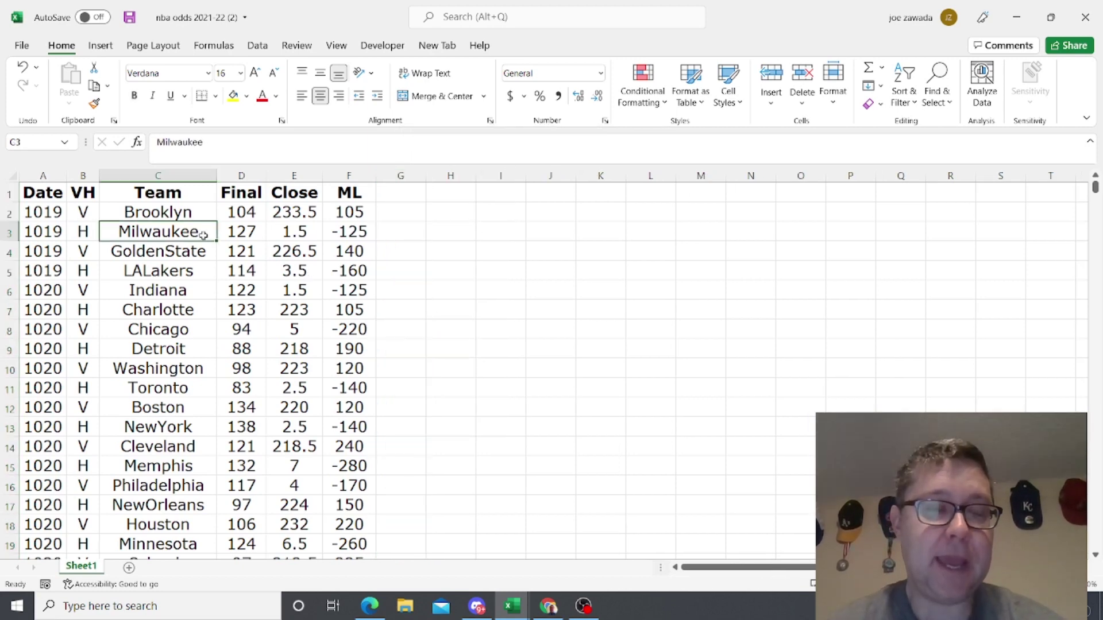
# Step: Add filters to the header row of the odds table
pyautogui.click(130, 193)
pyautogui.click(258, 45)
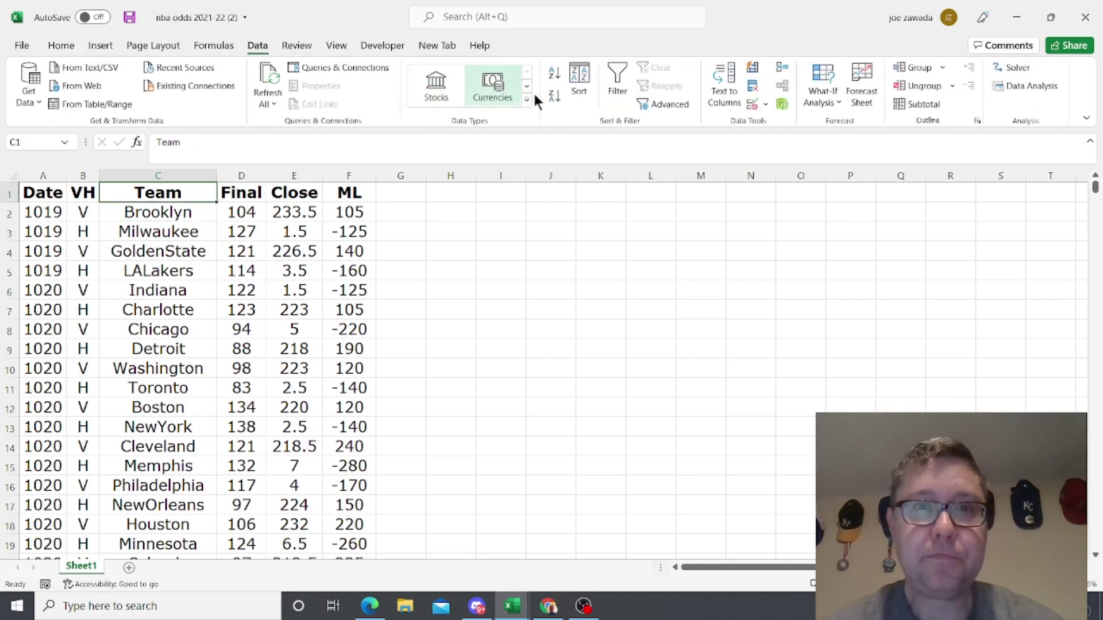
pyautogui.click(613, 94)
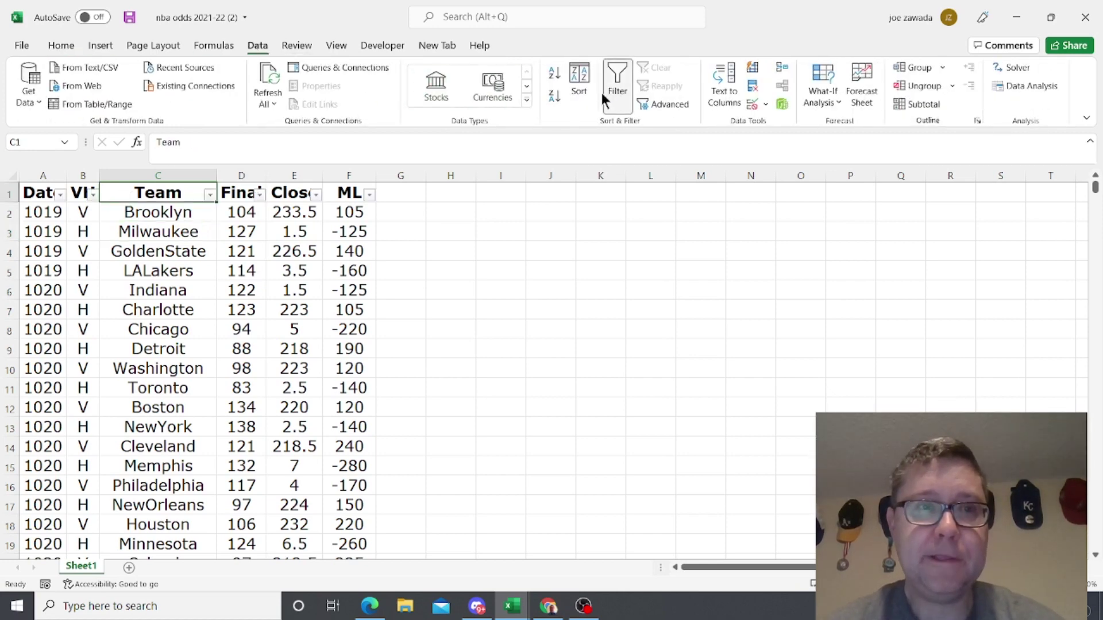
# Step: Examine the Date column's filter options and the first visitor and home entries in the VH column
pyautogui.click(60, 195)
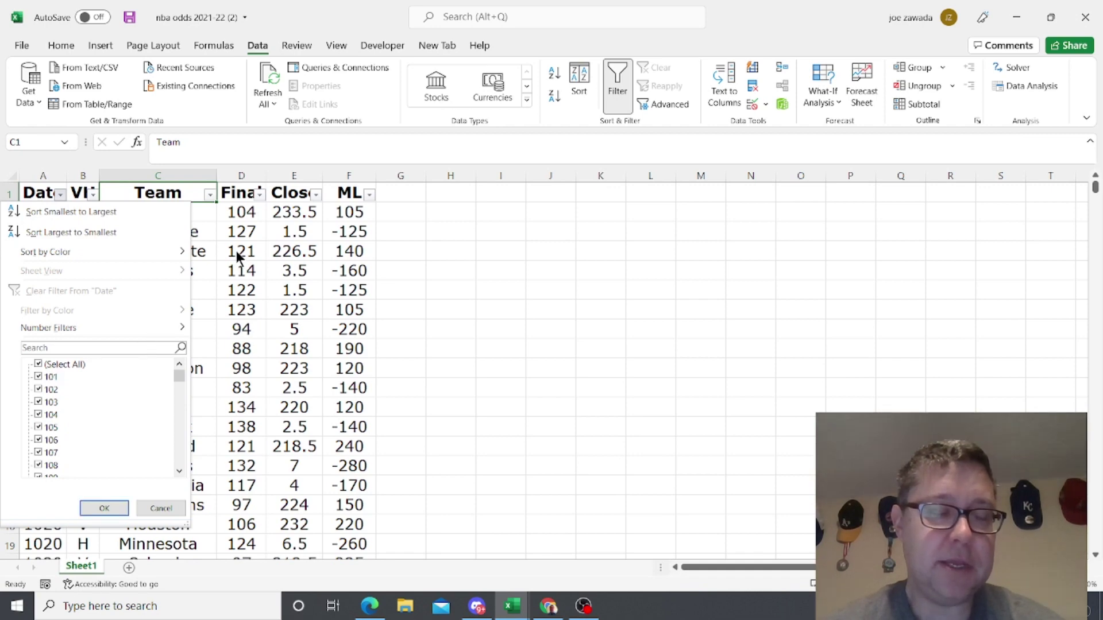
pyautogui.press('Escape')
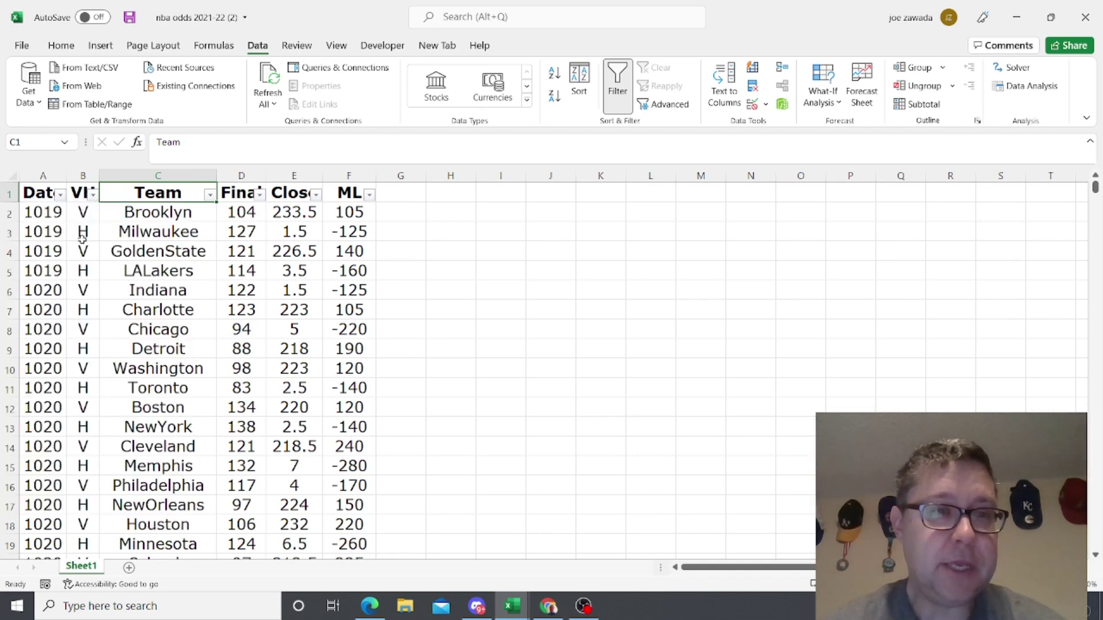
pyautogui.click(83, 214)
pyautogui.click(83, 233)
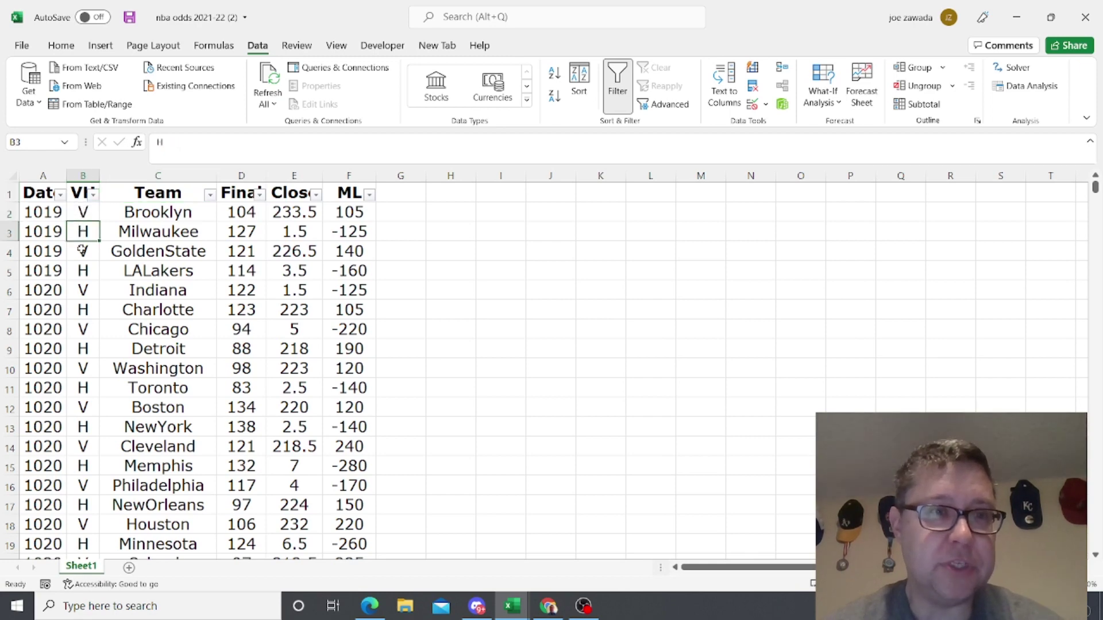
# Step: Examine the VH entries of the first two games' visitor and home rows
pyautogui.click(83, 251)
pyautogui.click(83, 270)
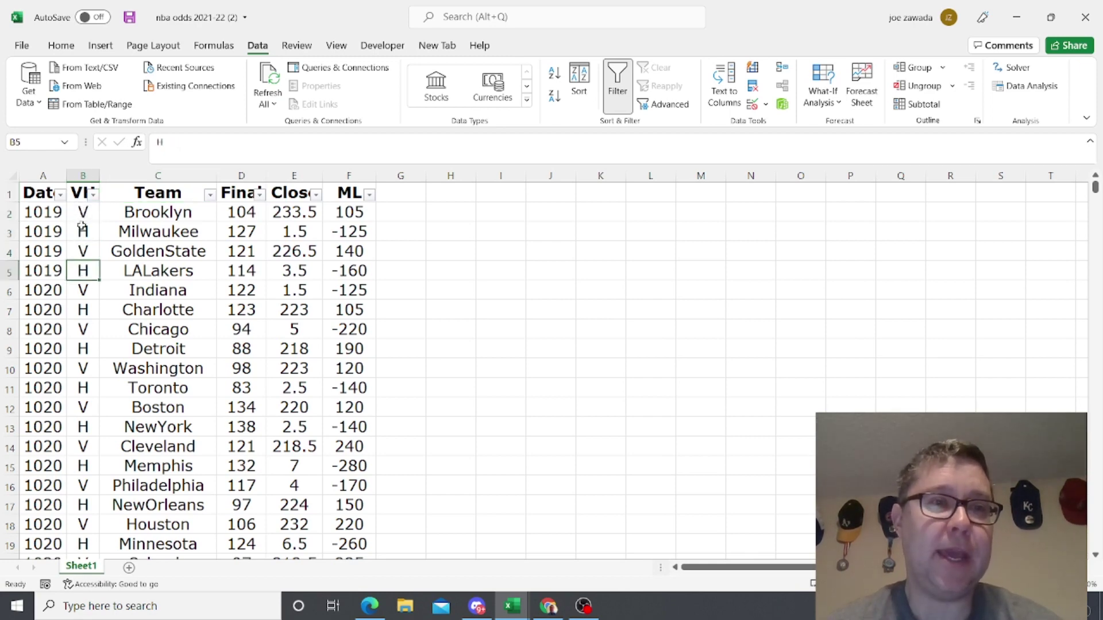
pyautogui.click(83, 212)
pyautogui.click(83, 232)
pyautogui.click(145, 214)
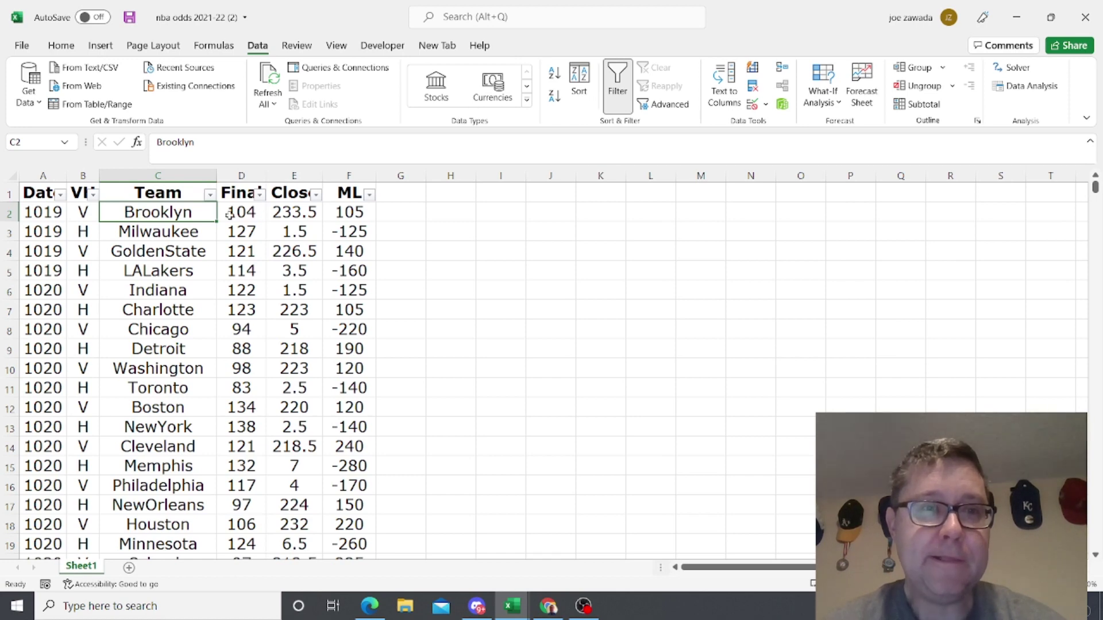
# Step: Compare the Close values of the first games' visitor and home rows with their final scores and moneylines
pyautogui.click(295, 210)
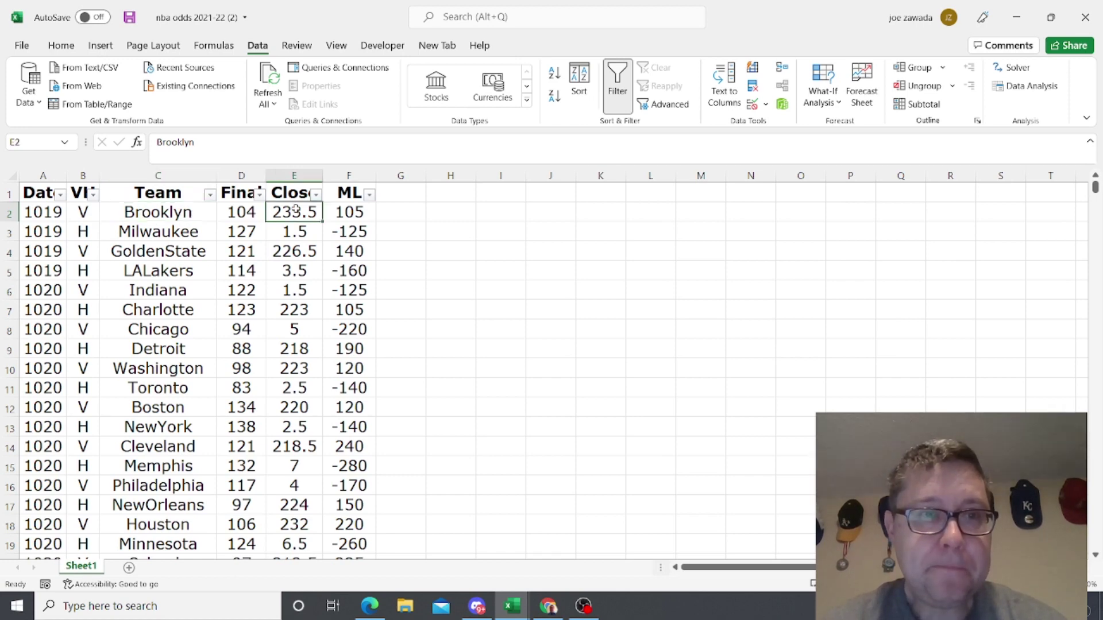
pyautogui.press('Down')
pyautogui.click(297, 210)
pyautogui.click(298, 231)
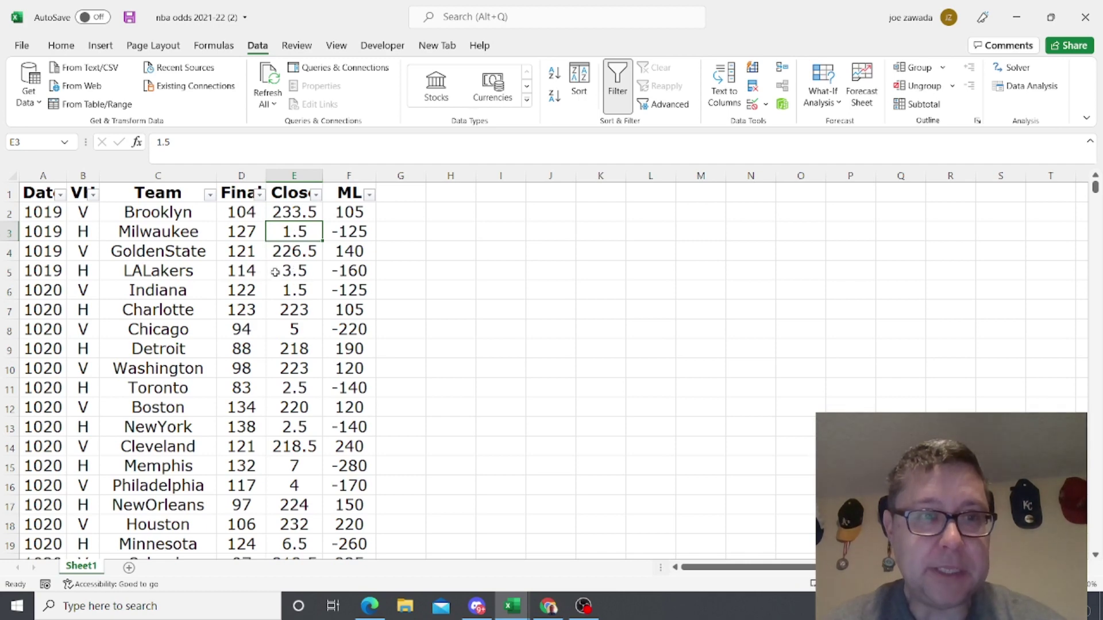
pyautogui.click(307, 287)
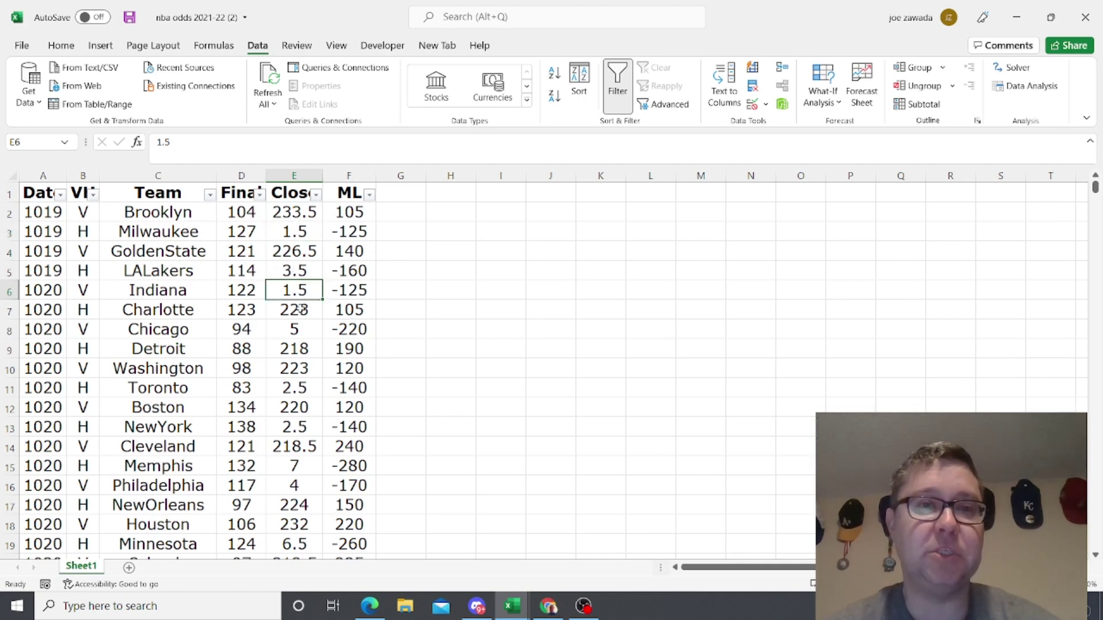
pyautogui.click(281, 228)
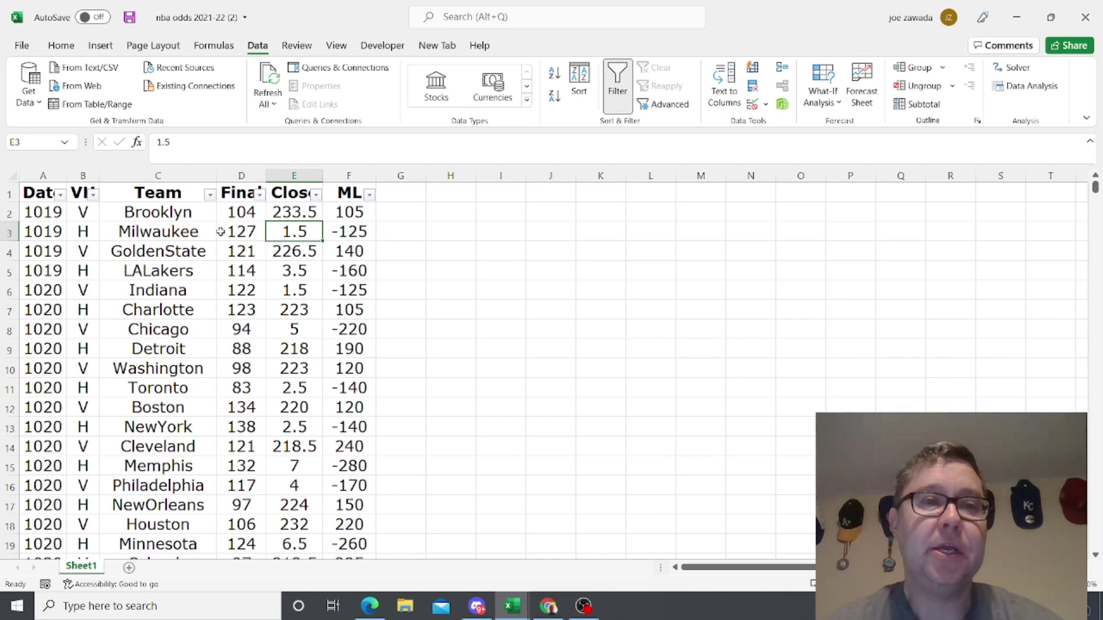
pyautogui.click(370, 231)
pyautogui.click(296, 232)
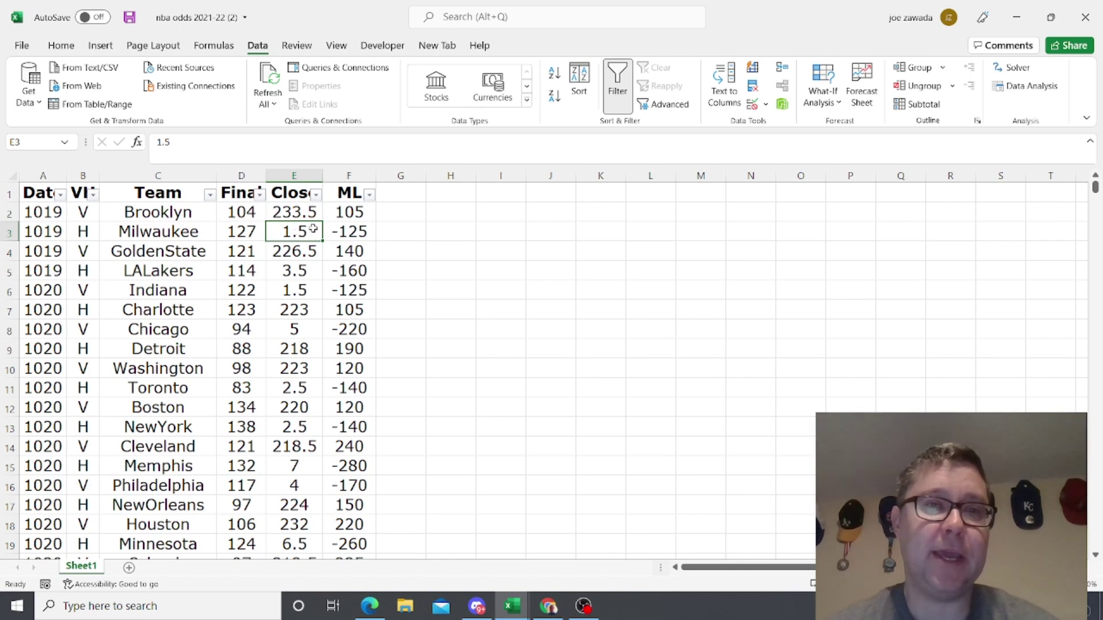
pyautogui.click(304, 212)
pyautogui.click(297, 229)
pyautogui.click(303, 205)
pyautogui.click(296, 232)
pyautogui.click(294, 211)
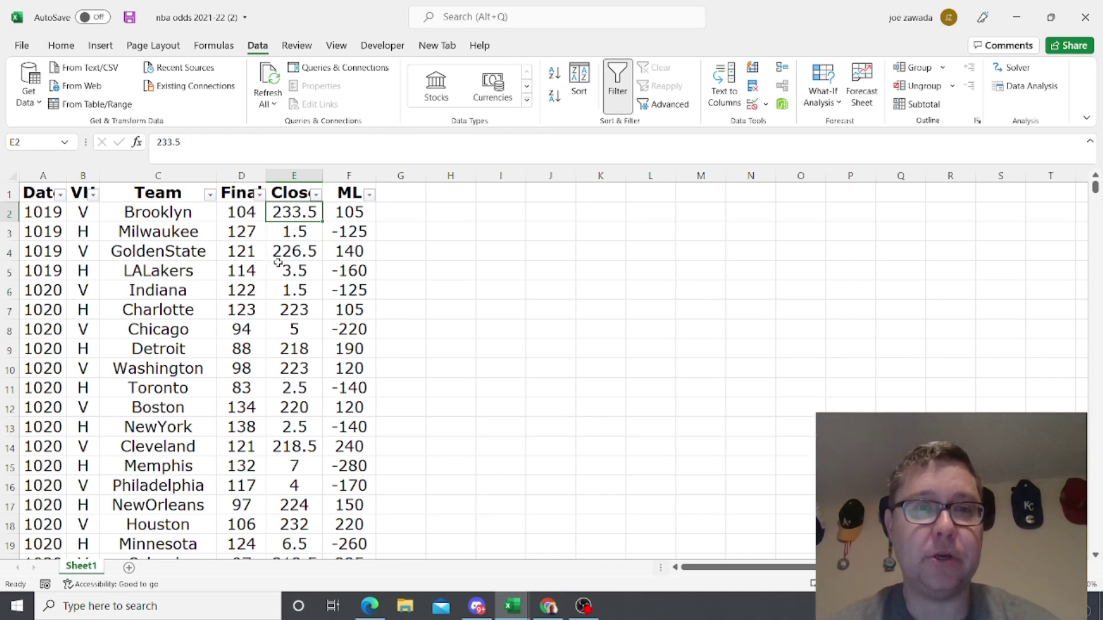
pyautogui.click(305, 287)
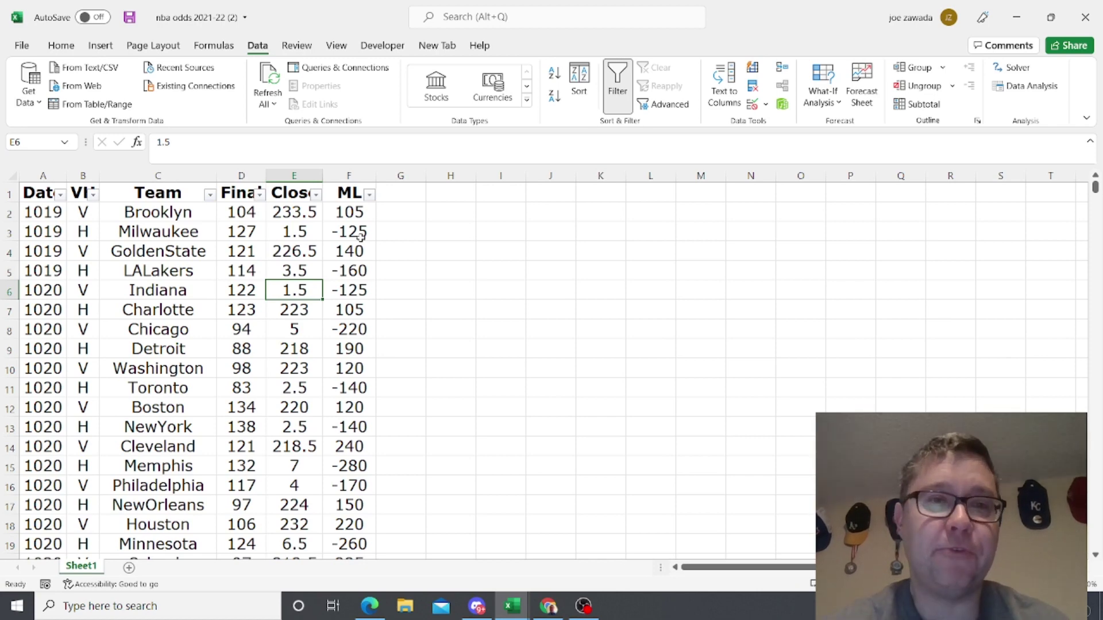
pyautogui.click(244, 212)
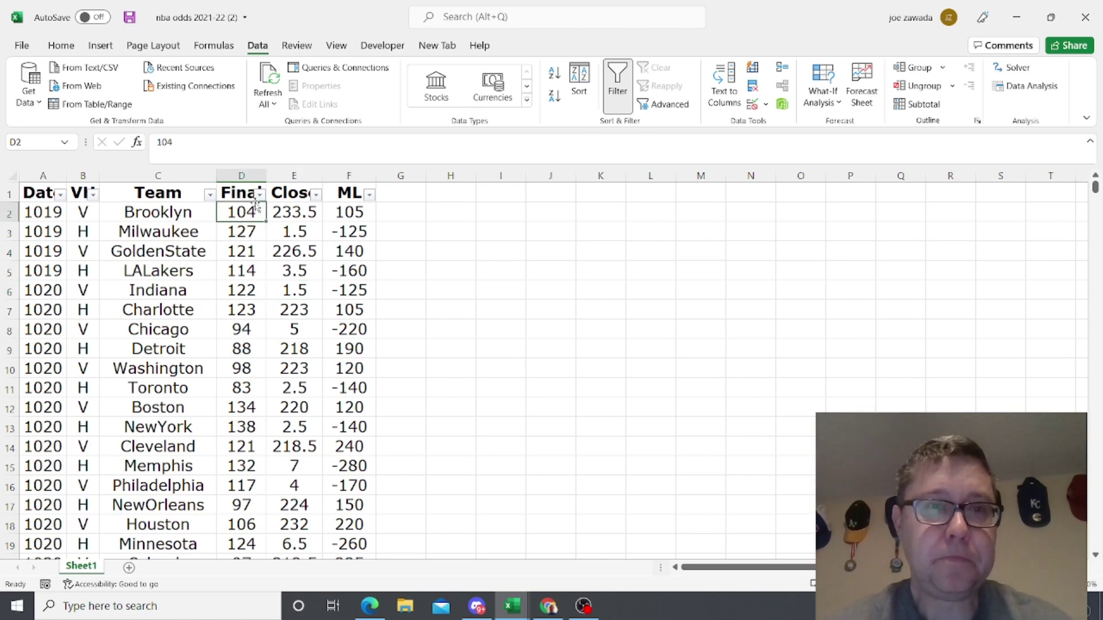
# Step: Filter the Close column to show only the rows with the value pk
pyautogui.click(316, 195)
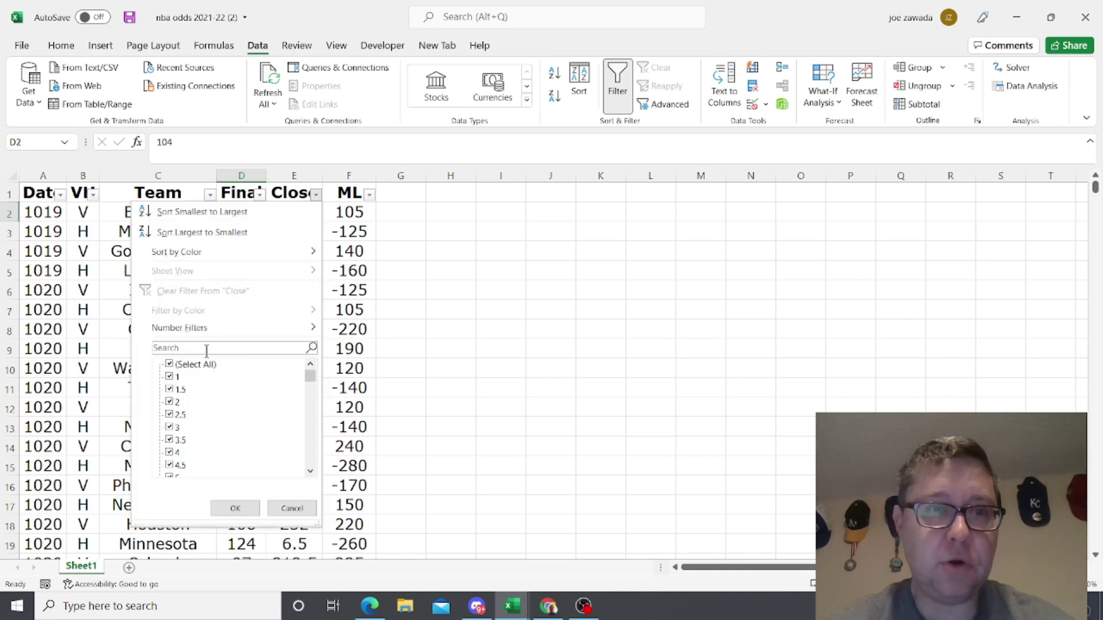
pyautogui.moveTo(309, 378); pyautogui.dragTo(310, 401)
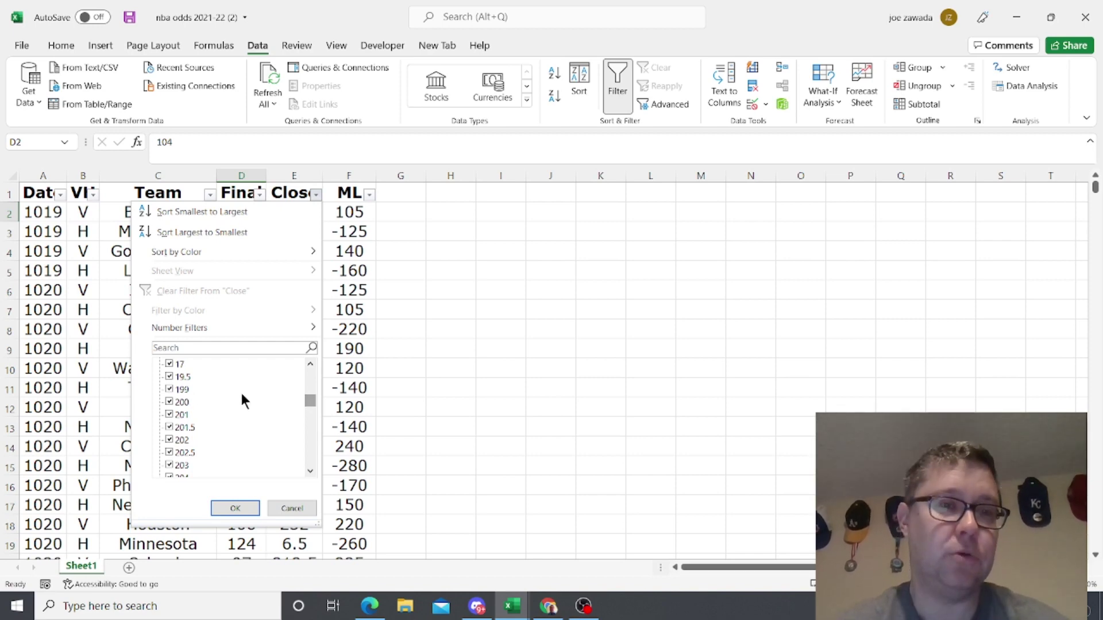
pyautogui.moveTo(311, 399); pyautogui.dragTo(320, 328)
pyautogui.moveTo(310, 398); pyautogui.dragTo(310, 461)
pyautogui.click(198, 364)
pyautogui.click(169, 452)
pyautogui.click(235, 509)
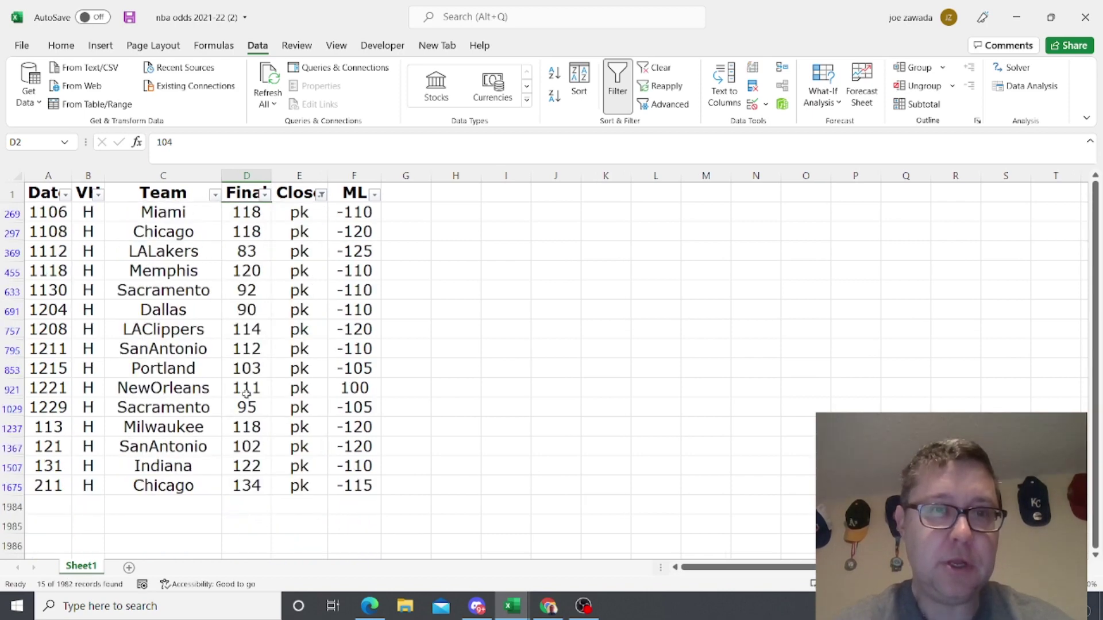
# Step: Replace pk with 0 in the Close column of all the filtered rows, from row 269 to row 1675
pyautogui.click(293, 217)
pyautogui.write('0')
pyautogui.click(408, 363)
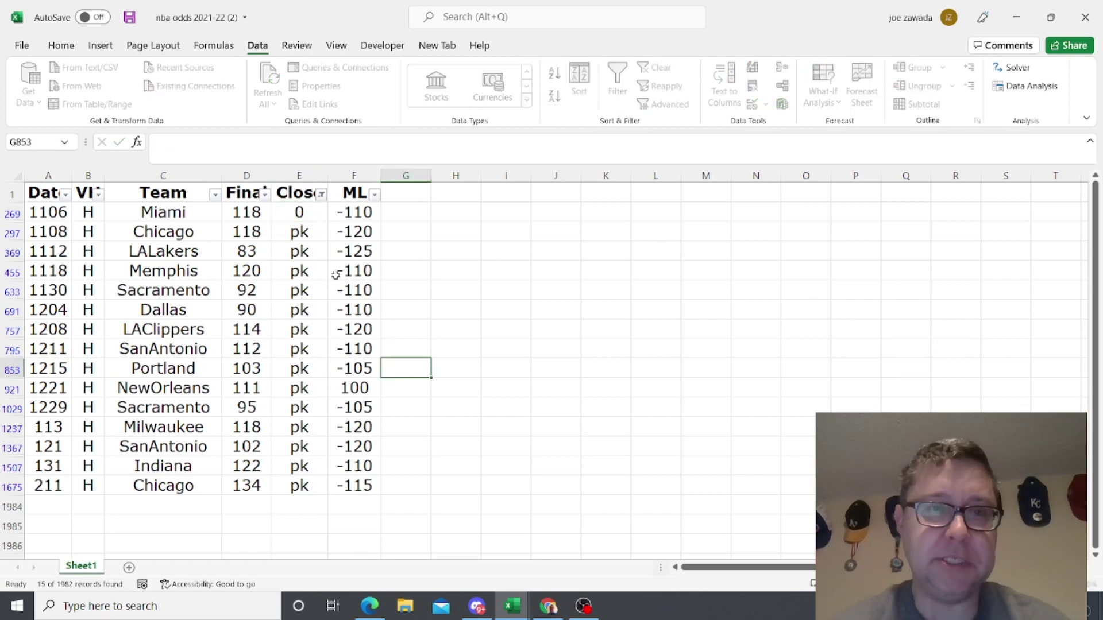
pyautogui.click(298, 212)
pyautogui.moveTo(328, 222); pyautogui.dragTo(314, 488)
pyautogui.click(299, 270)
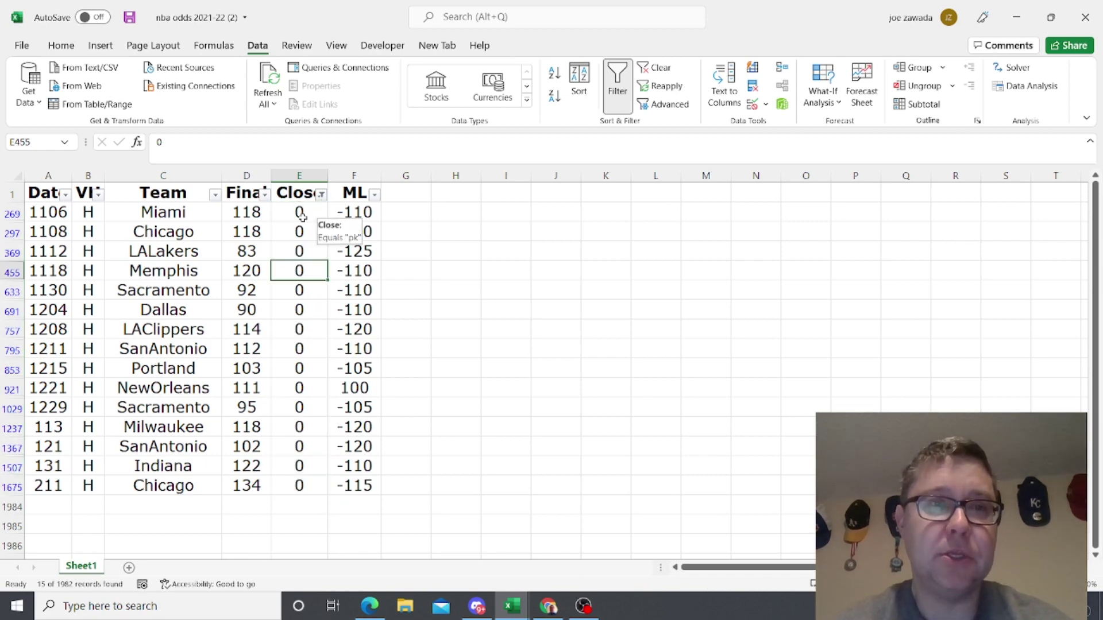
pyautogui.click(302, 212)
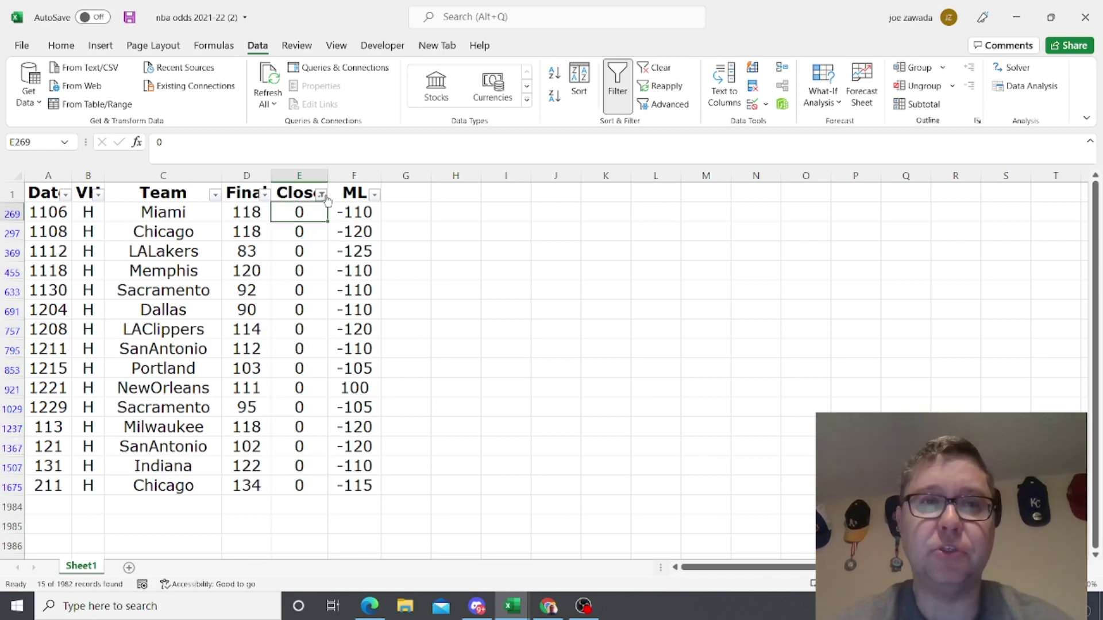
# Step: Reset the Close column's filter to include all values so the whole table is listed
pyautogui.click(321, 194)
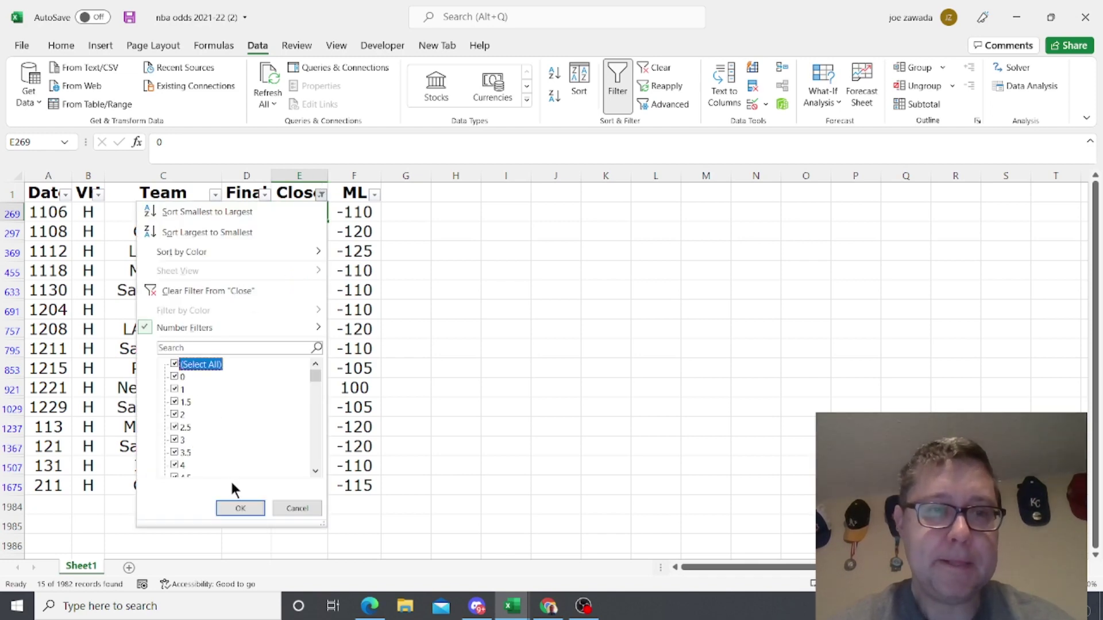
pyautogui.click(239, 508)
pyautogui.click(290, 253)
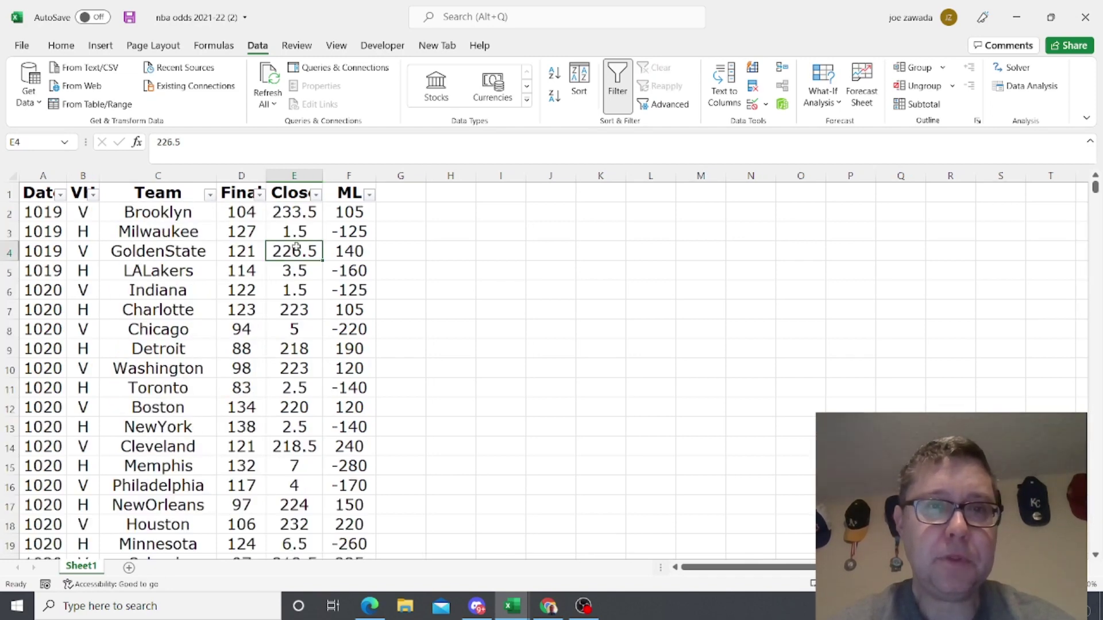
# Step: Examine the first visitor and home moneylines in the ML column
pyautogui.click(336, 213)
pyautogui.click(348, 247)
pyautogui.click(348, 230)
pyautogui.click(349, 213)
pyautogui.click(348, 232)
pyautogui.click(350, 214)
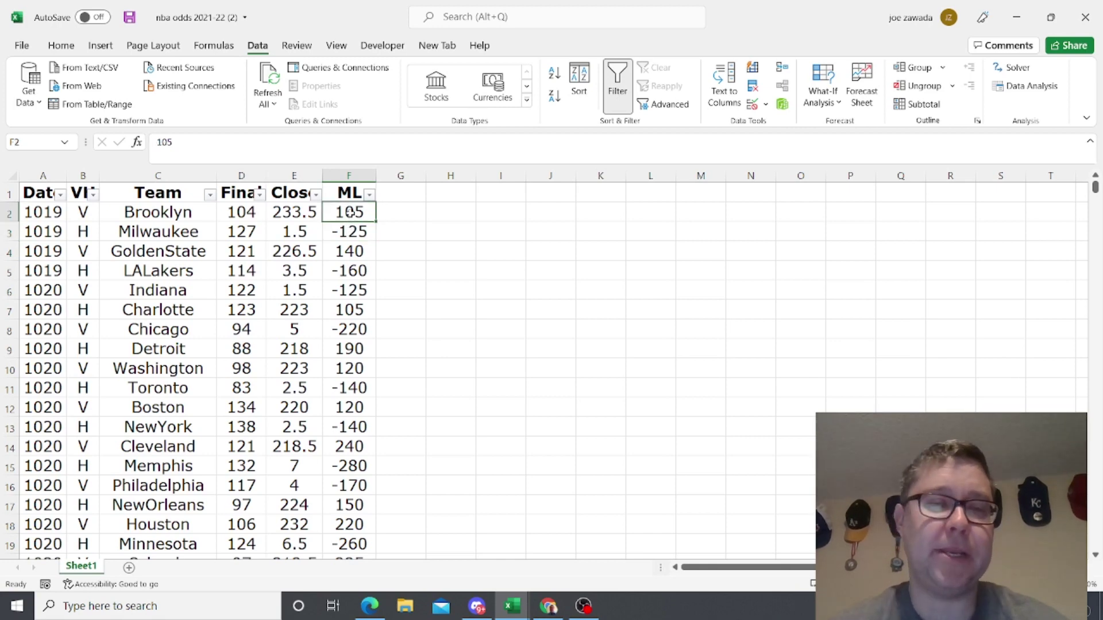
# Step: Remove the filters from the header row of the odds table
pyautogui.click(616, 90)
pyautogui.click(246, 217)
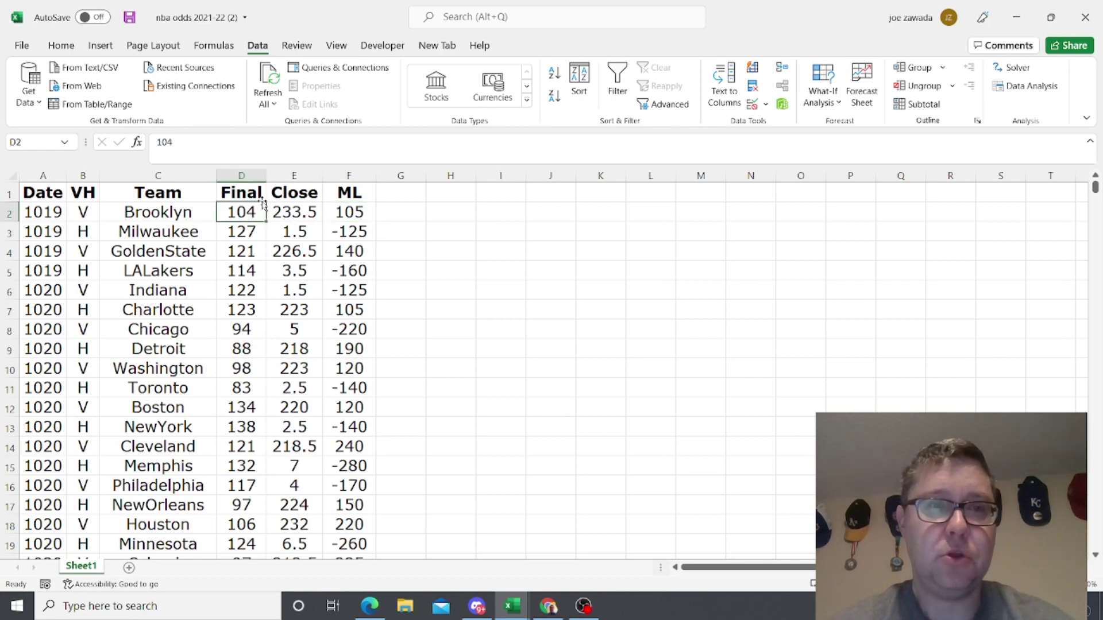
pyautogui.click(343, 214)
pyautogui.click(352, 192)
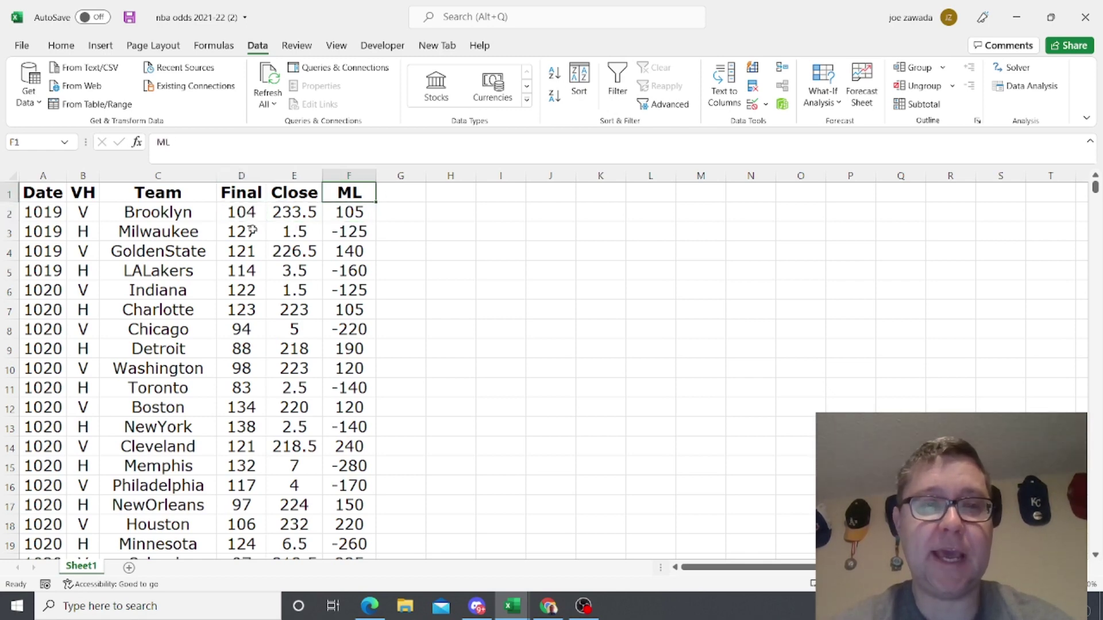
# Step: Add an OU column header in cell G1, directly after the ML column
pyautogui.click(394, 193)
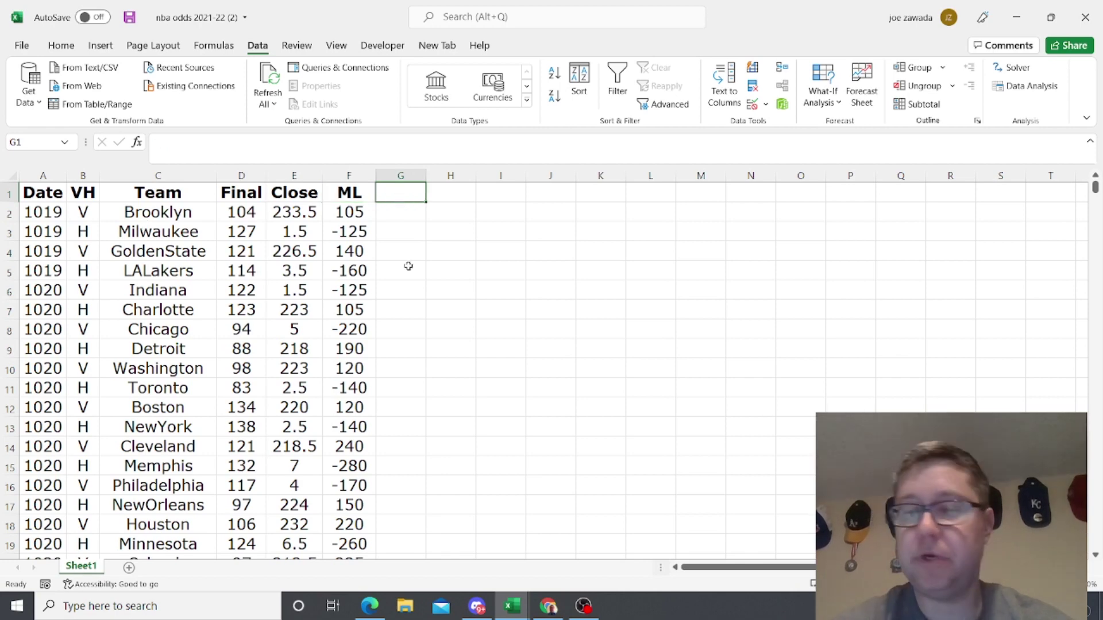
pyautogui.write('OU')
pyautogui.press('Return')
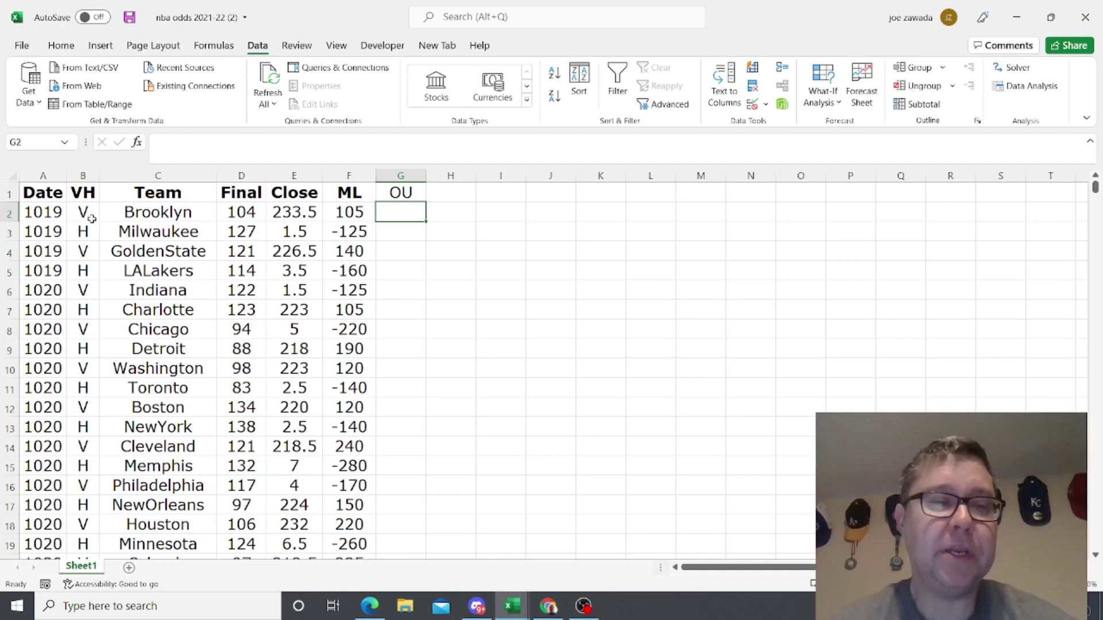
# Step: Compare the Close values in the GoldenState–LALakers rows, then examine the Indiana–Charlotte pair
pyautogui.click(89, 254)
pyautogui.click(406, 255)
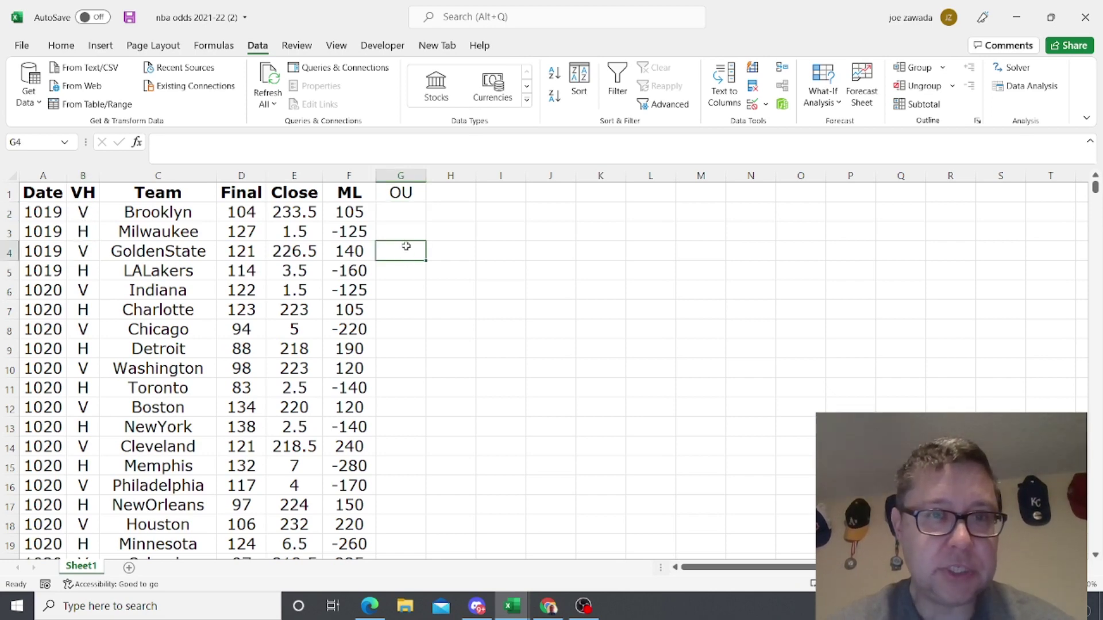
pyautogui.click(295, 253)
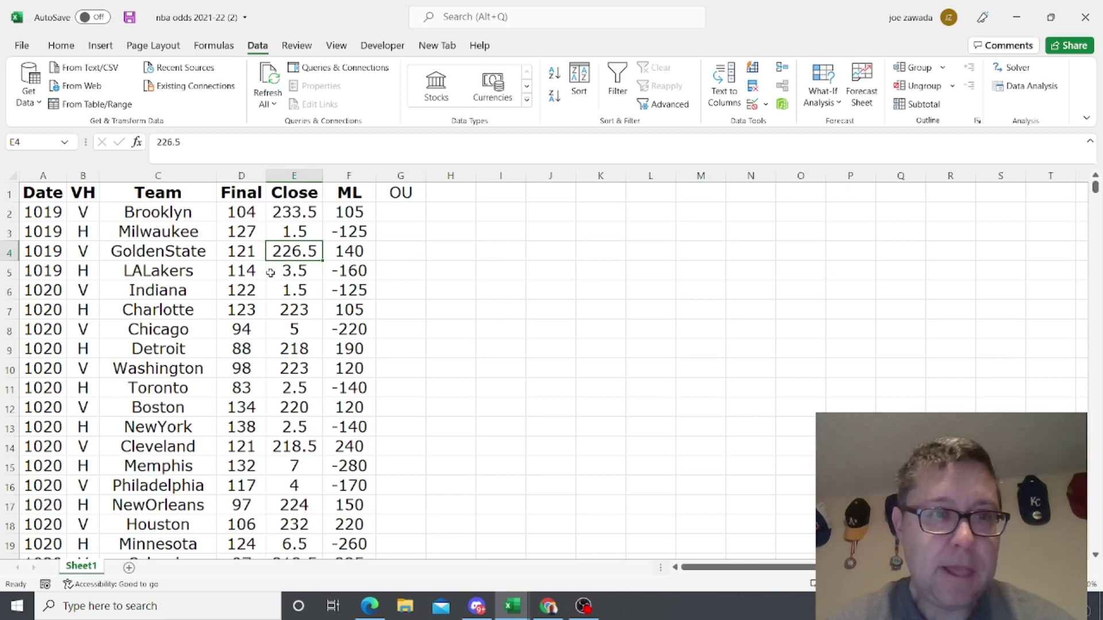
pyautogui.click(296, 273)
pyautogui.click(293, 253)
pyautogui.click(289, 272)
pyautogui.moveTo(55, 246); pyautogui.dragTo(351, 271)
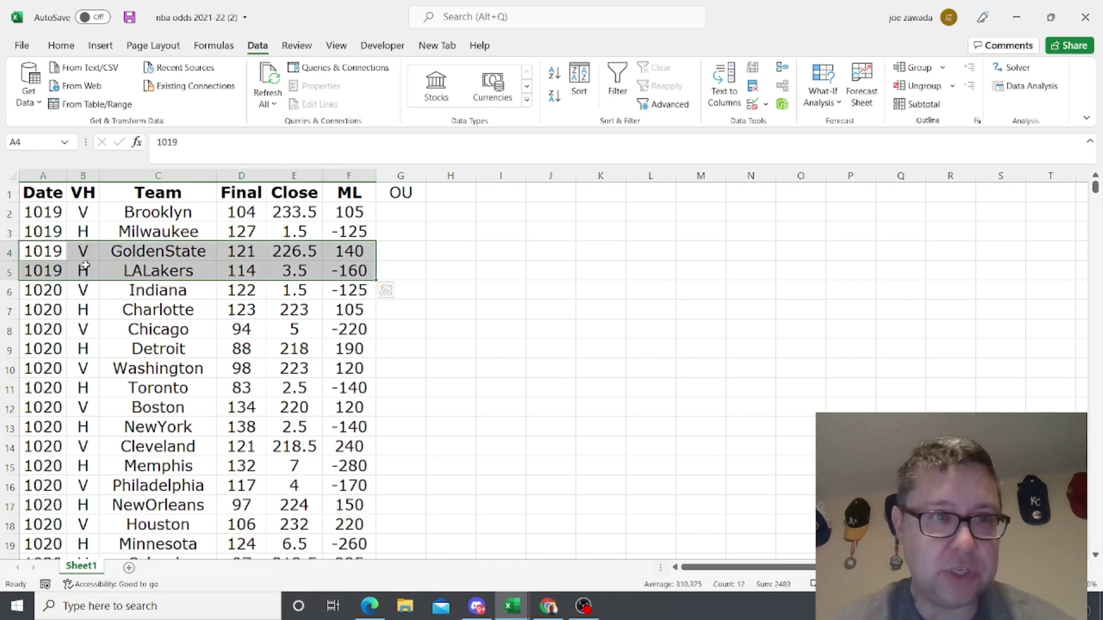
pyautogui.moveTo(50, 291); pyautogui.dragTo(350, 310)
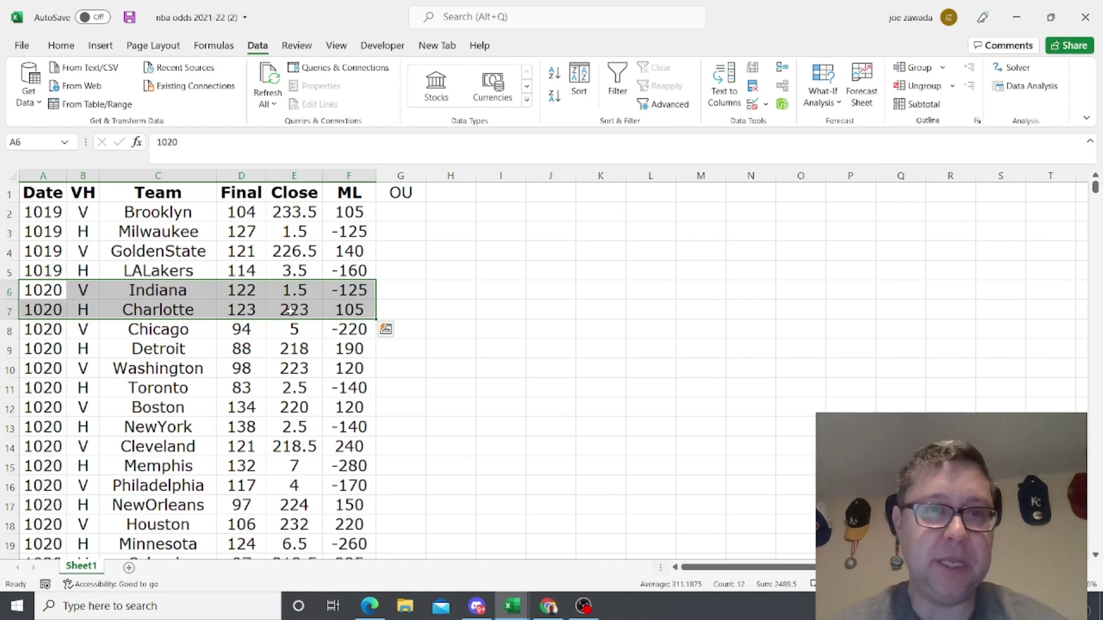
# Step: Begin an IF formula in G2 under the OU header that tests whether B2 equals "V"
pyautogui.click(397, 214)
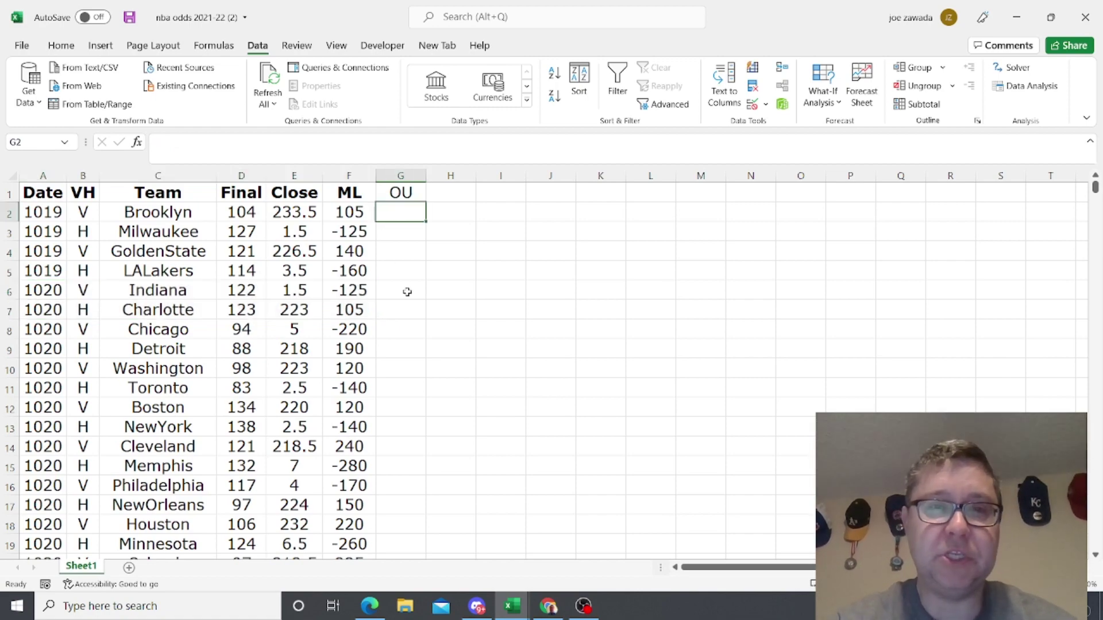
pyautogui.write('=')
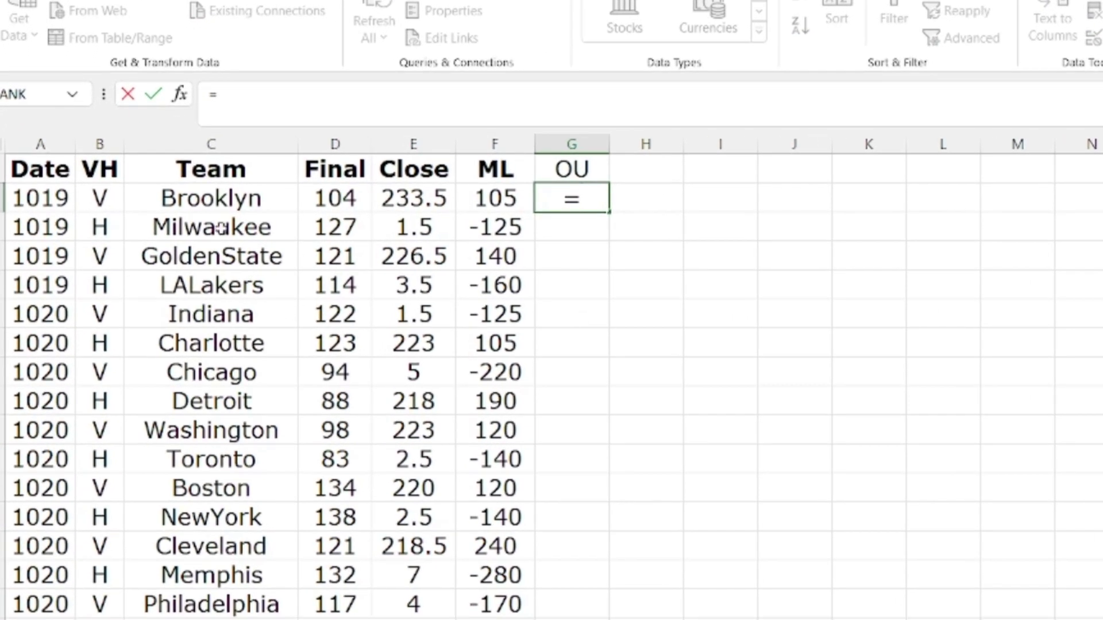
pyautogui.write('if(')
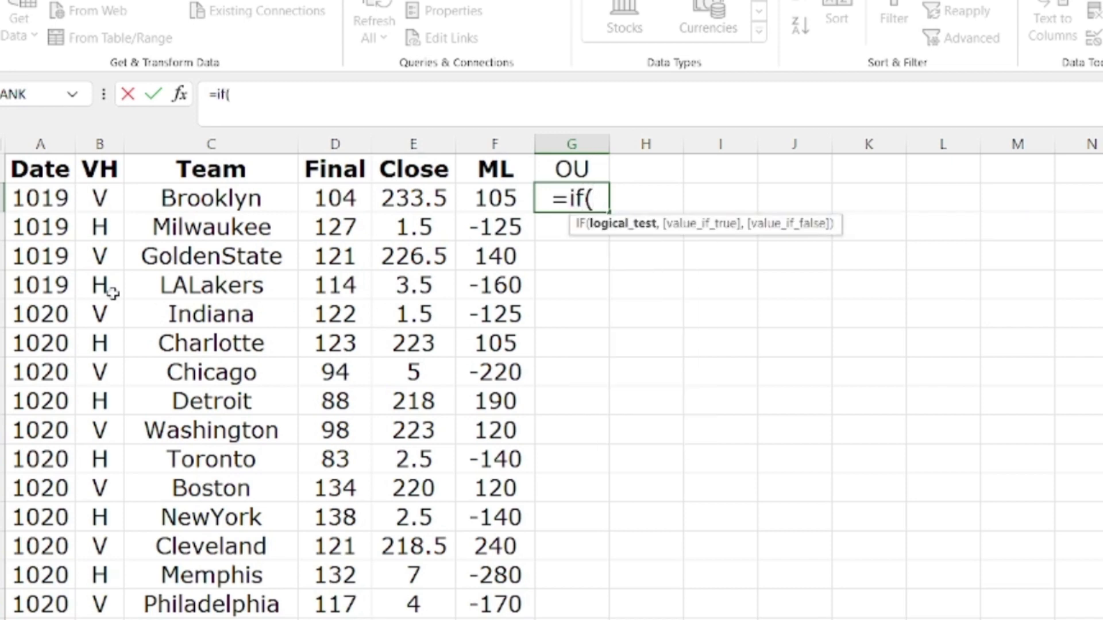
pyautogui.click(102, 199)
pyautogui.write('=')
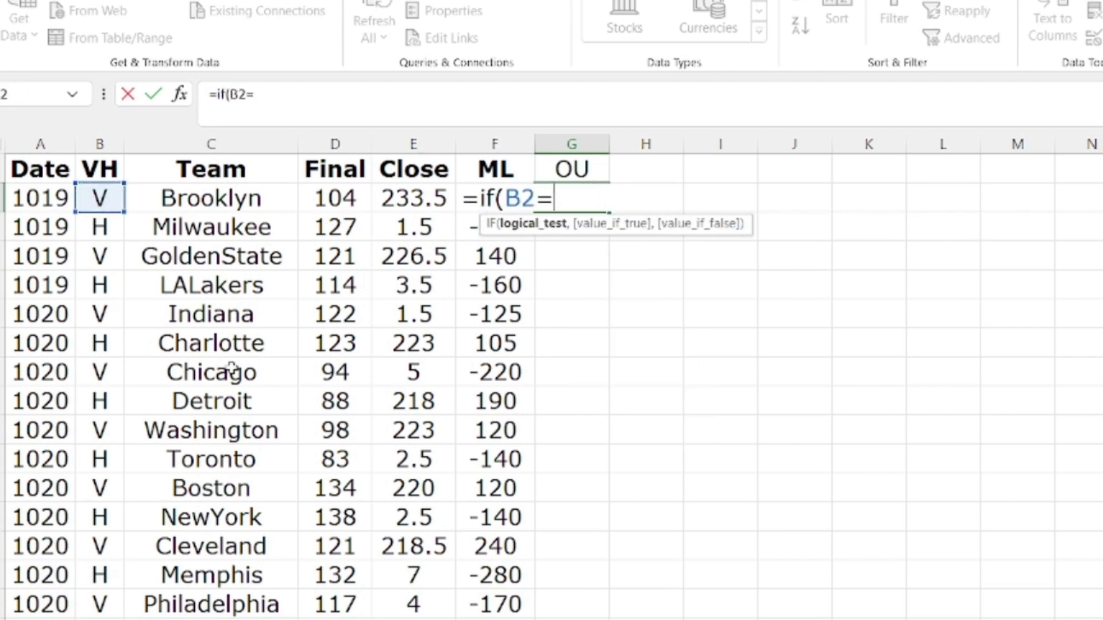
pyautogui.write('"V",')
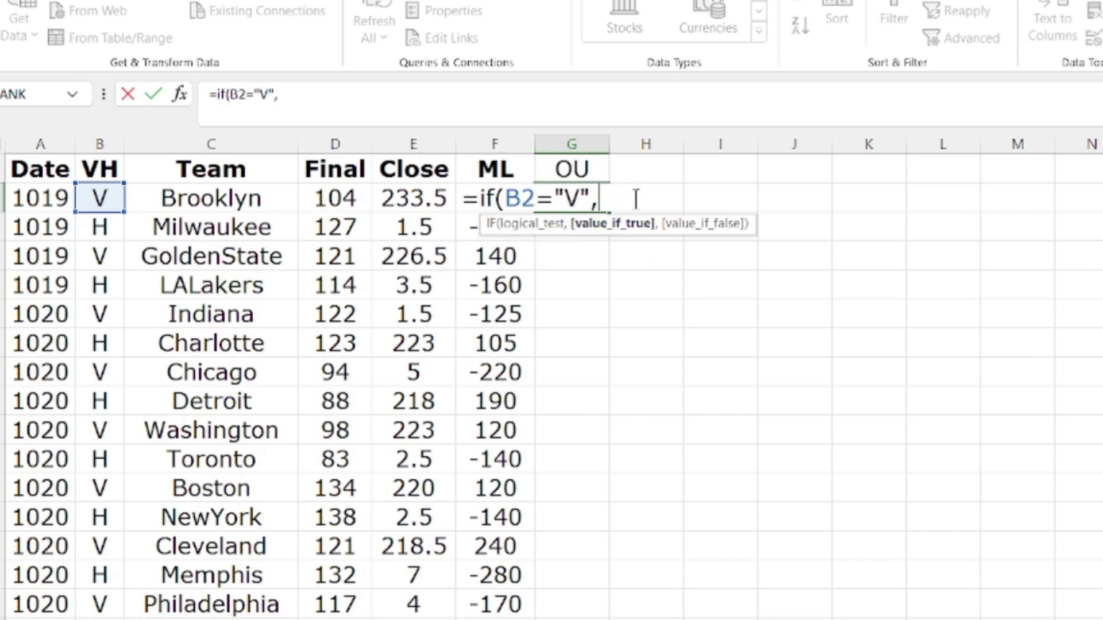
# Step: Nest IF(E2>20,E2,E3) as the value-if-true argument of the G2 formula for visitor rows
pyautogui.write('if(')
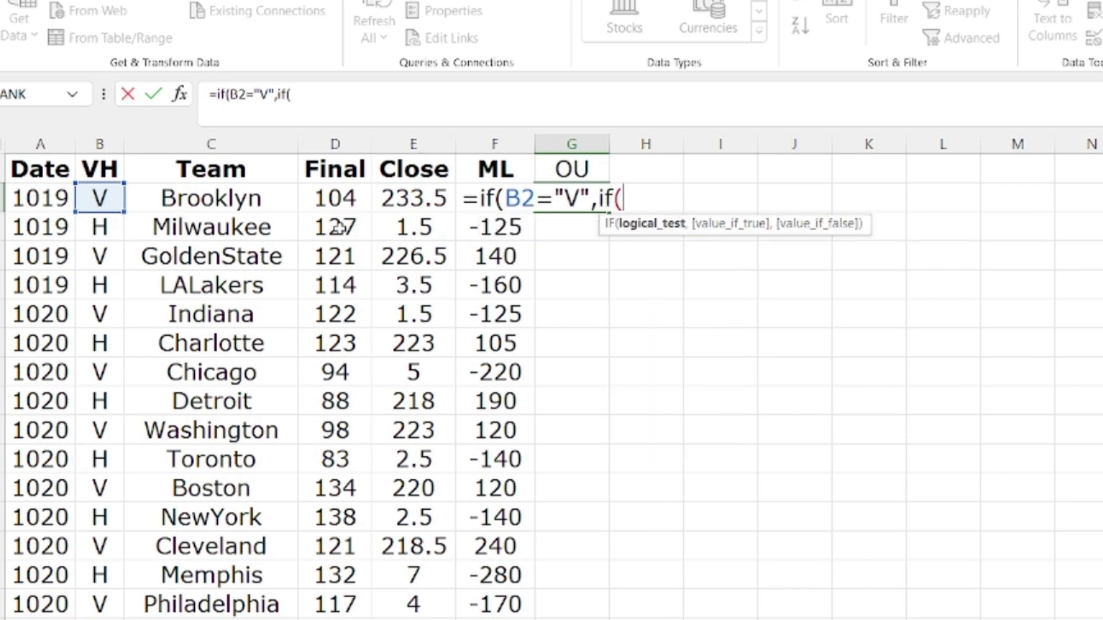
pyautogui.click(425, 198)
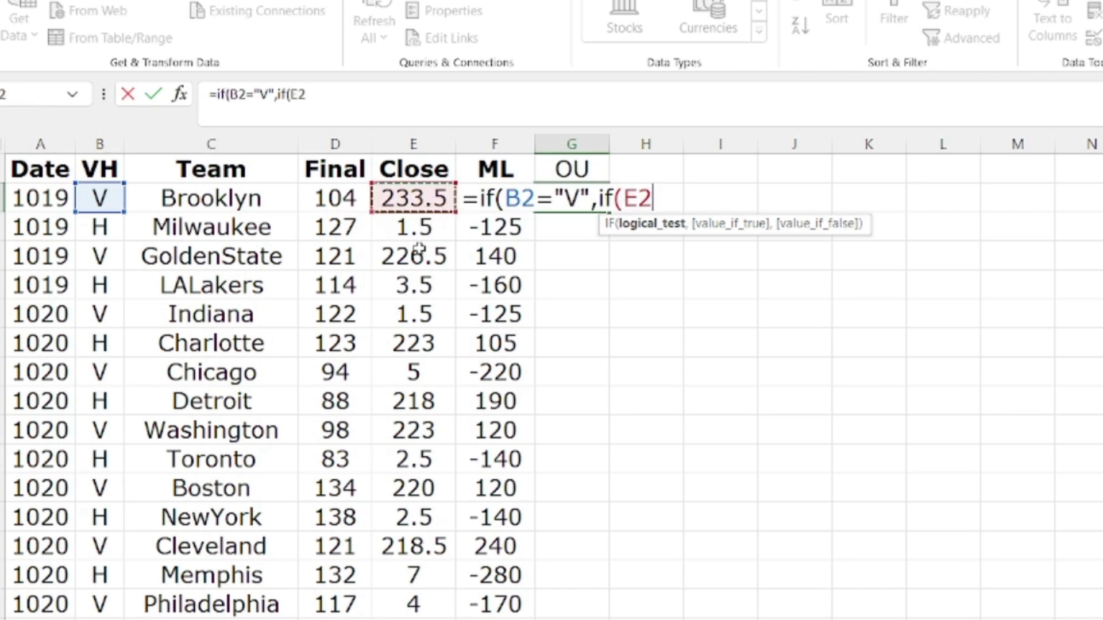
pyautogui.write('>')
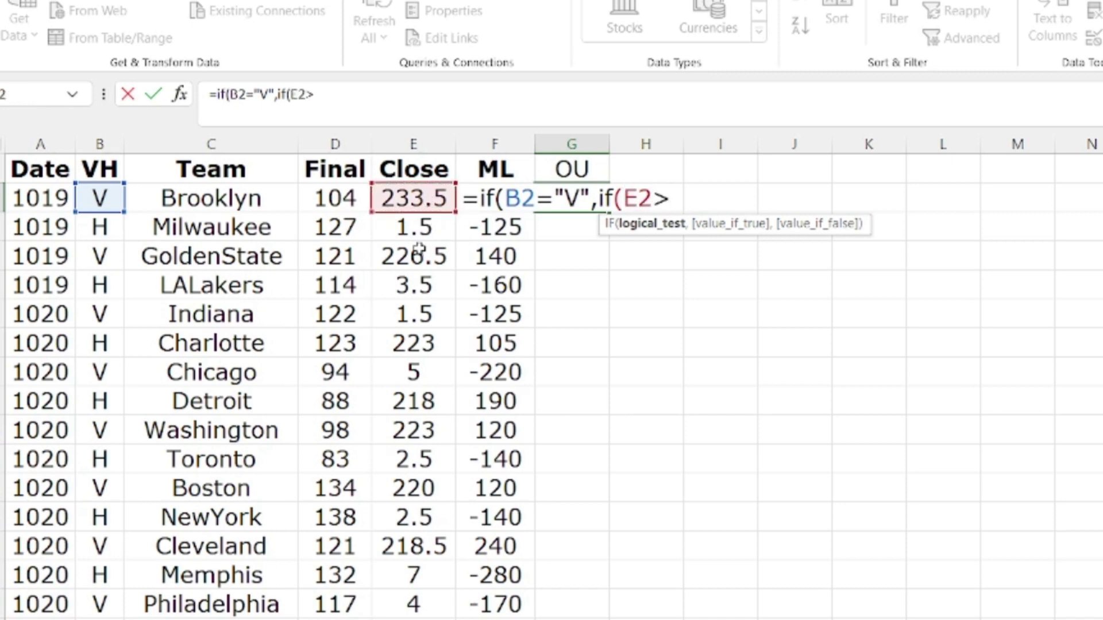
pyautogui.write('20')
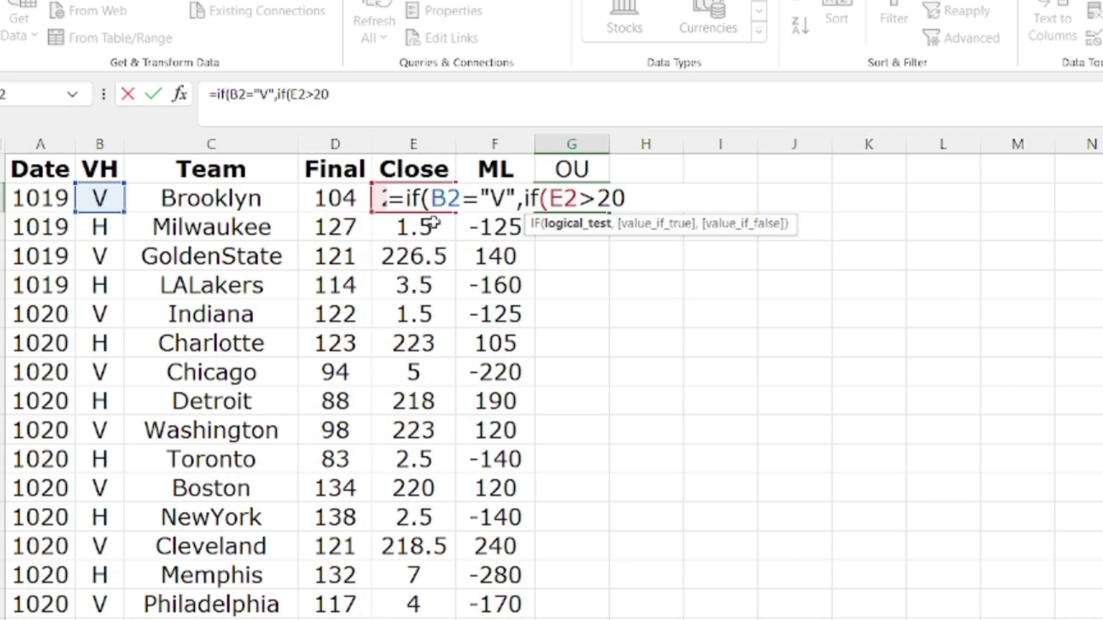
pyautogui.write(',')
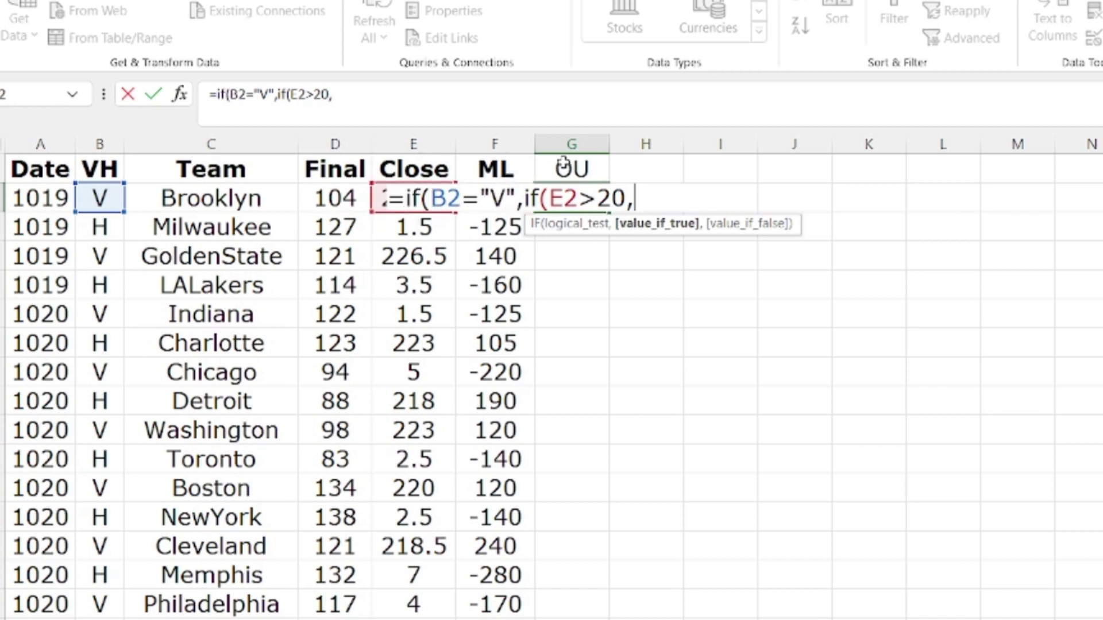
pyautogui.write('e2')
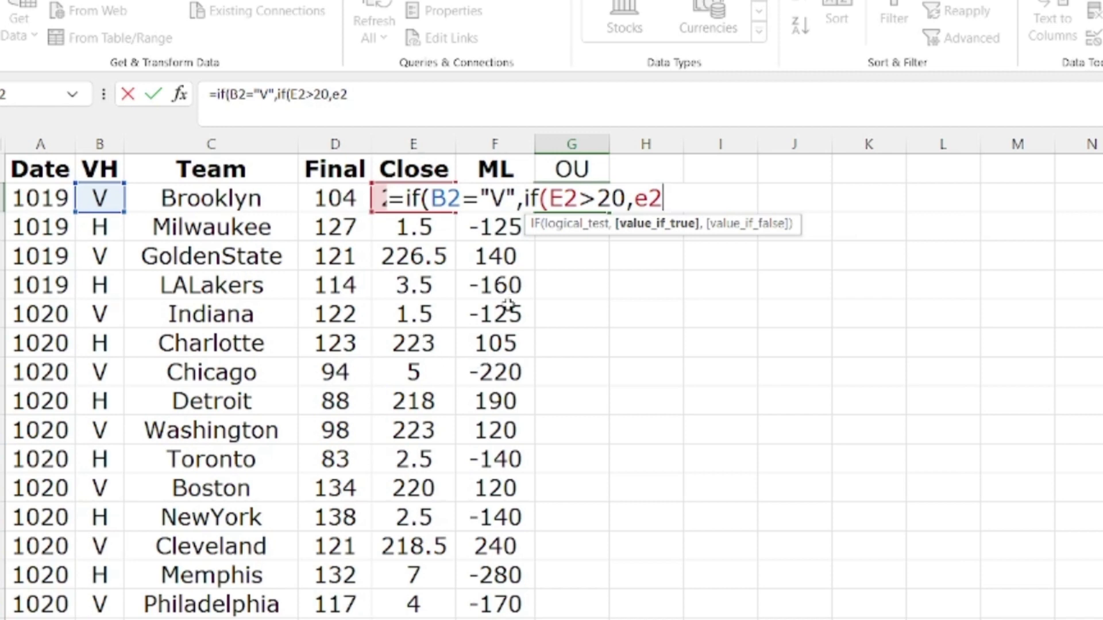
pyautogui.write(',')
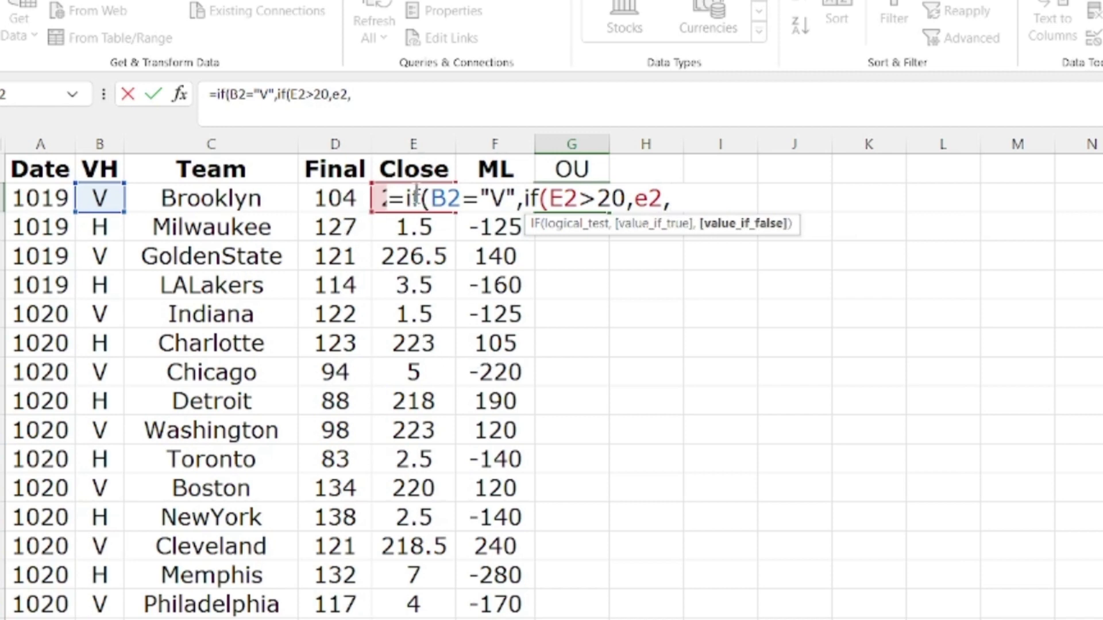
pyautogui.click(411, 229)
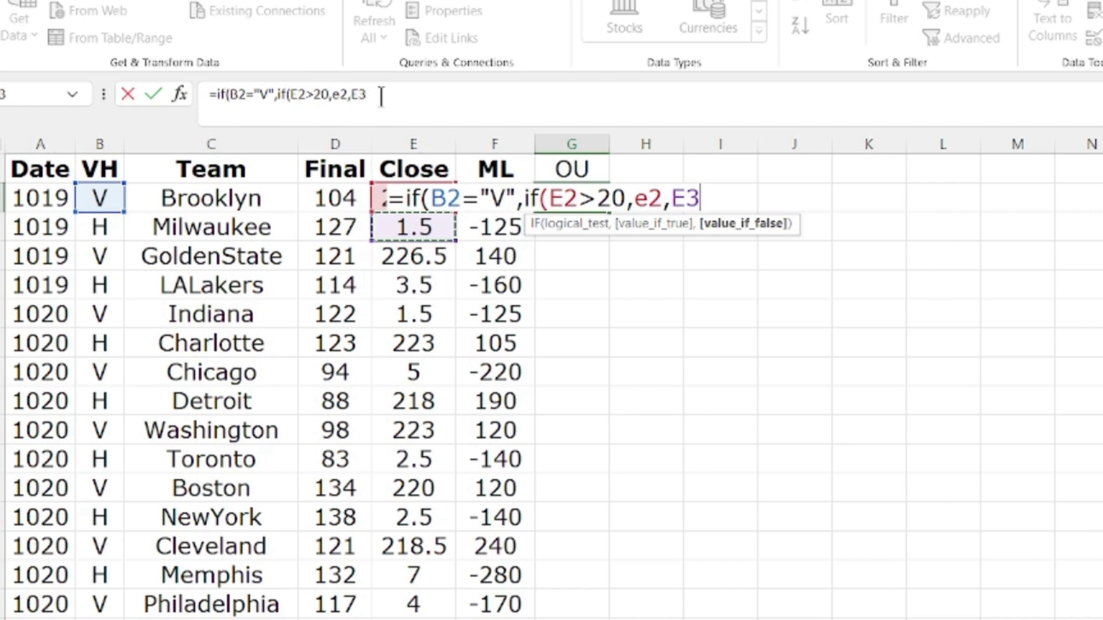
pyautogui.write(')')
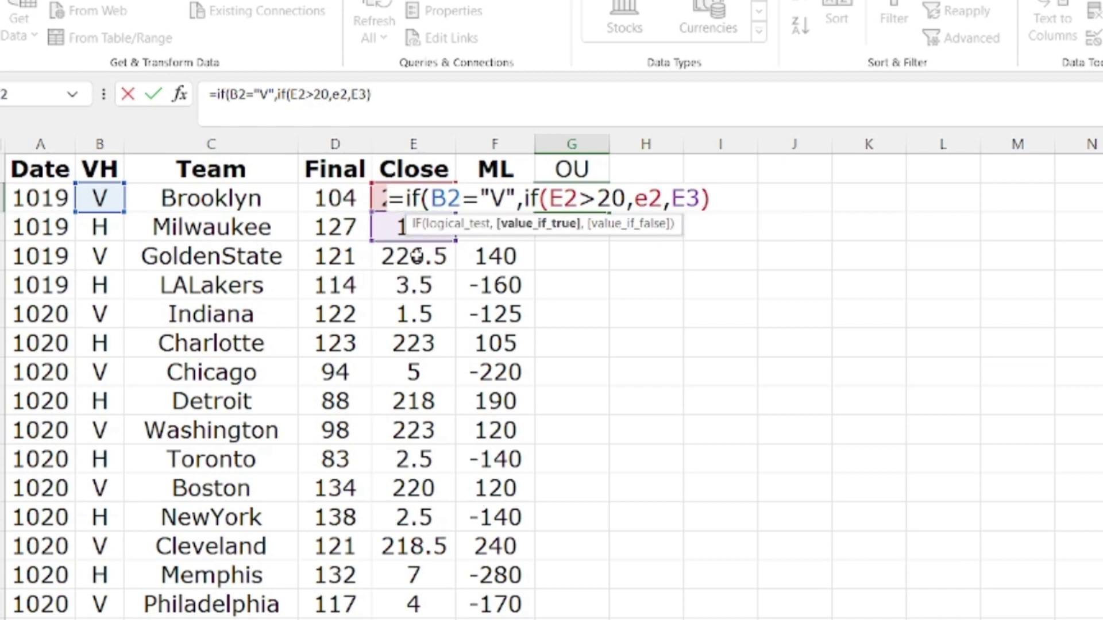
pyautogui.write(',')
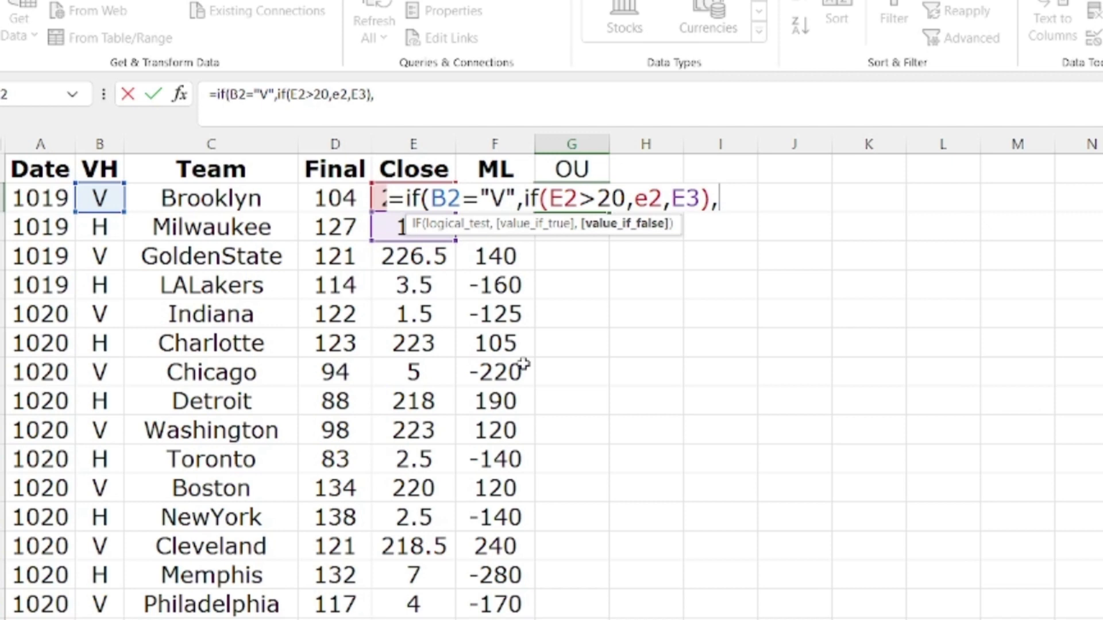
# Step: Complete the G2 formula with IF(E2>20,E2,E1) as its value-if-false argument for home rows
pyautogui.write('if(')
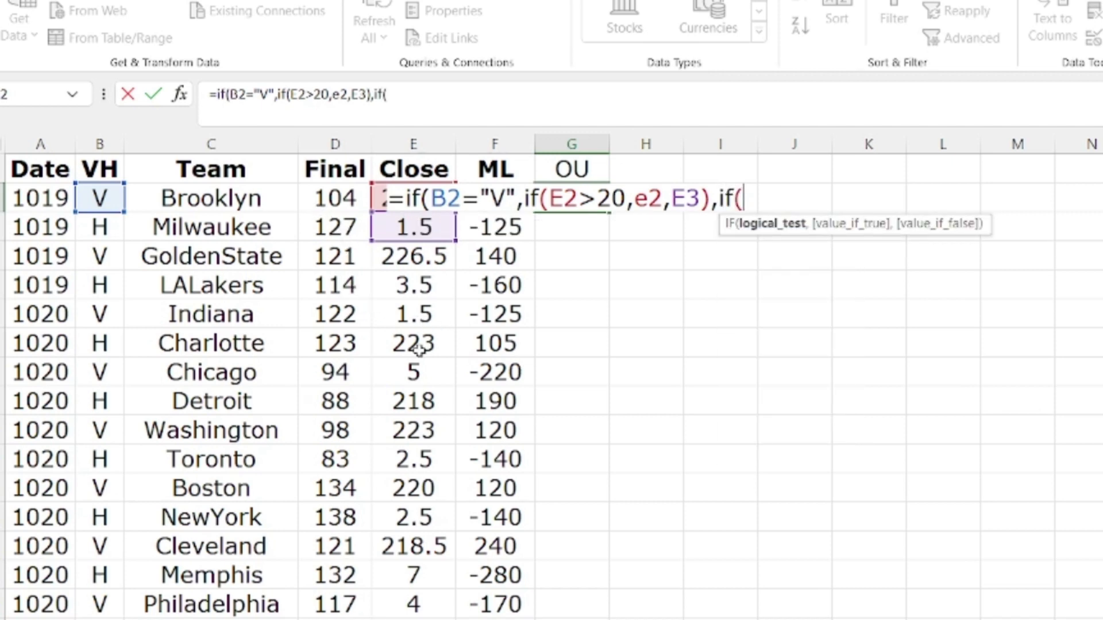
pyautogui.write('e2>20')
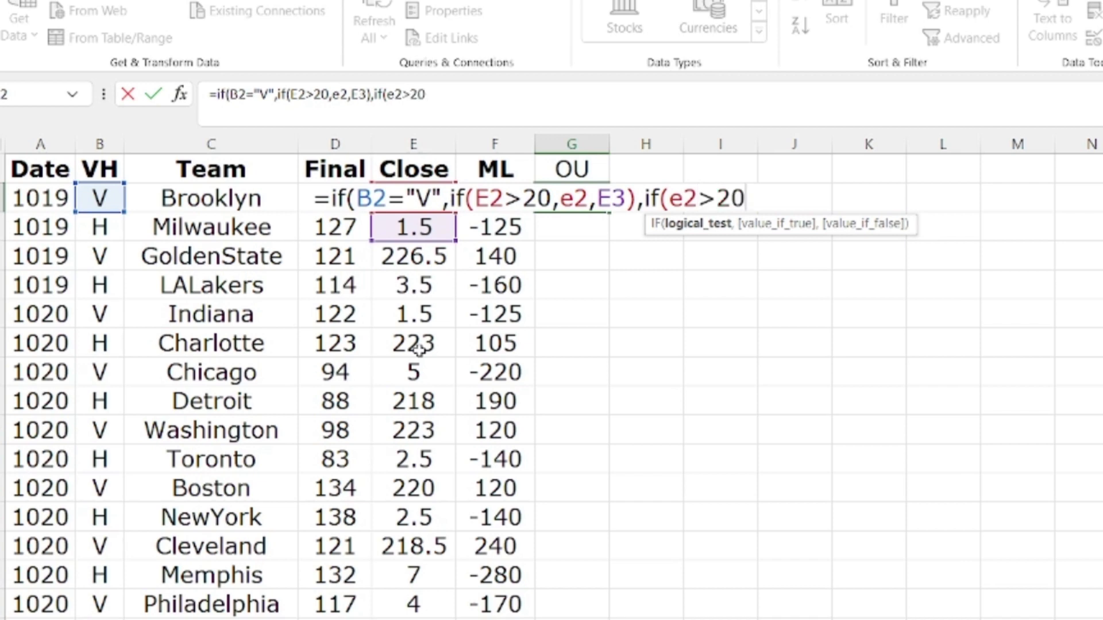
pyautogui.write(',')
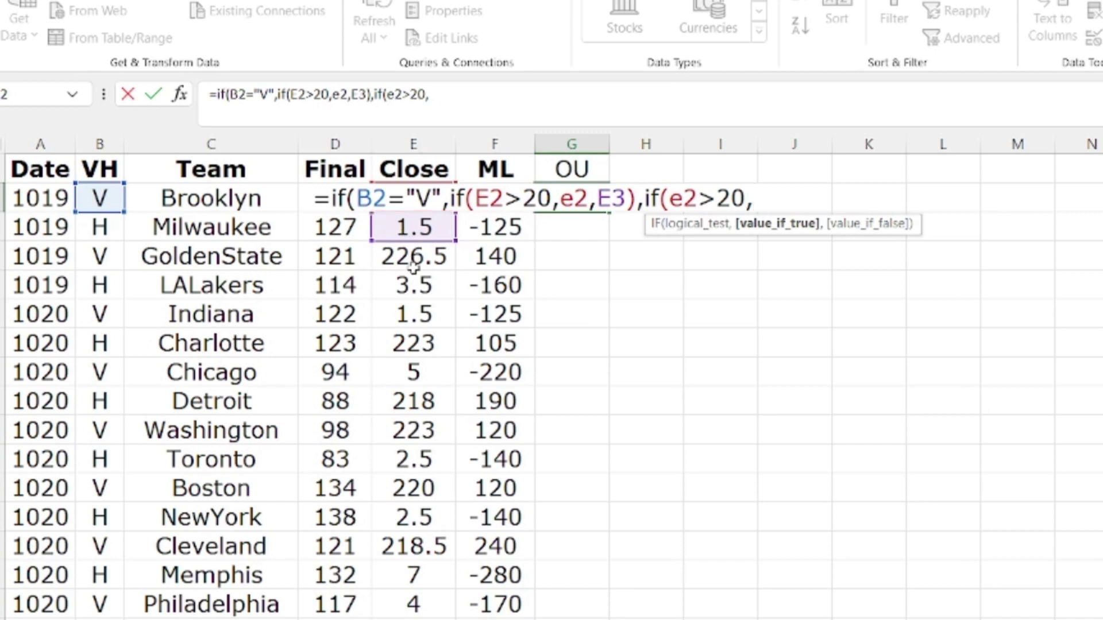
pyautogui.write('e2')
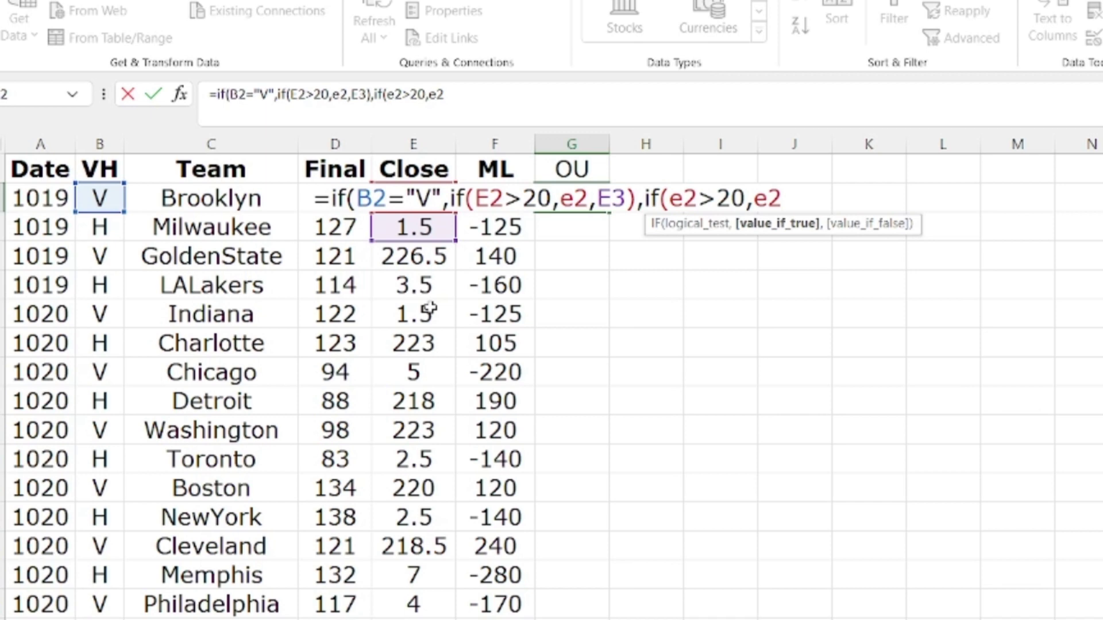
pyautogui.write(',')
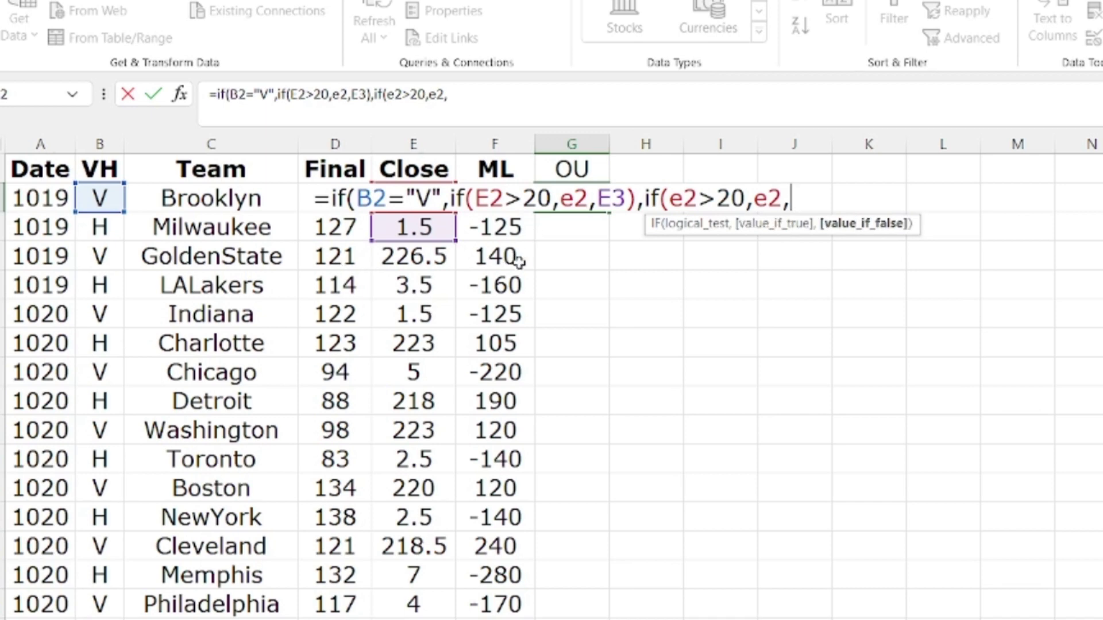
pyautogui.write('e1')
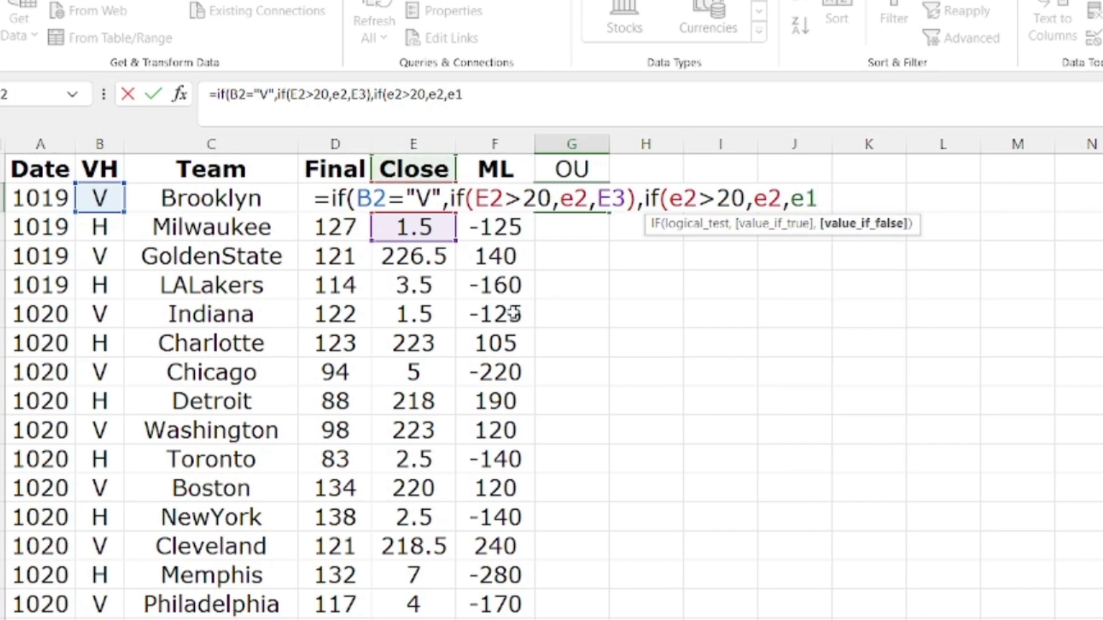
pyautogui.write(')')
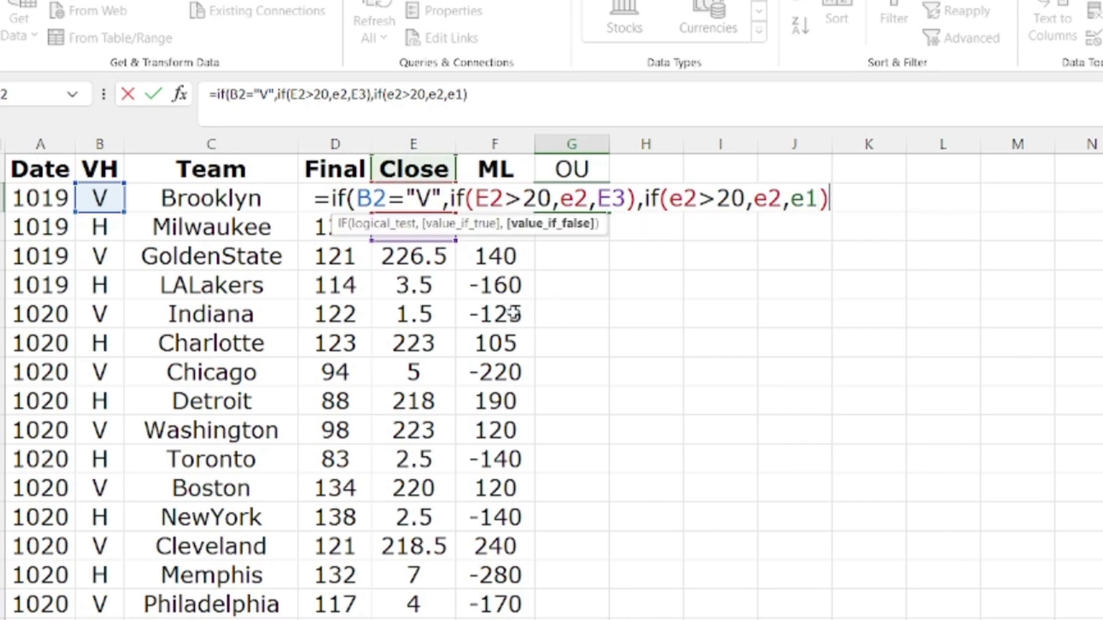
pyautogui.write(')')
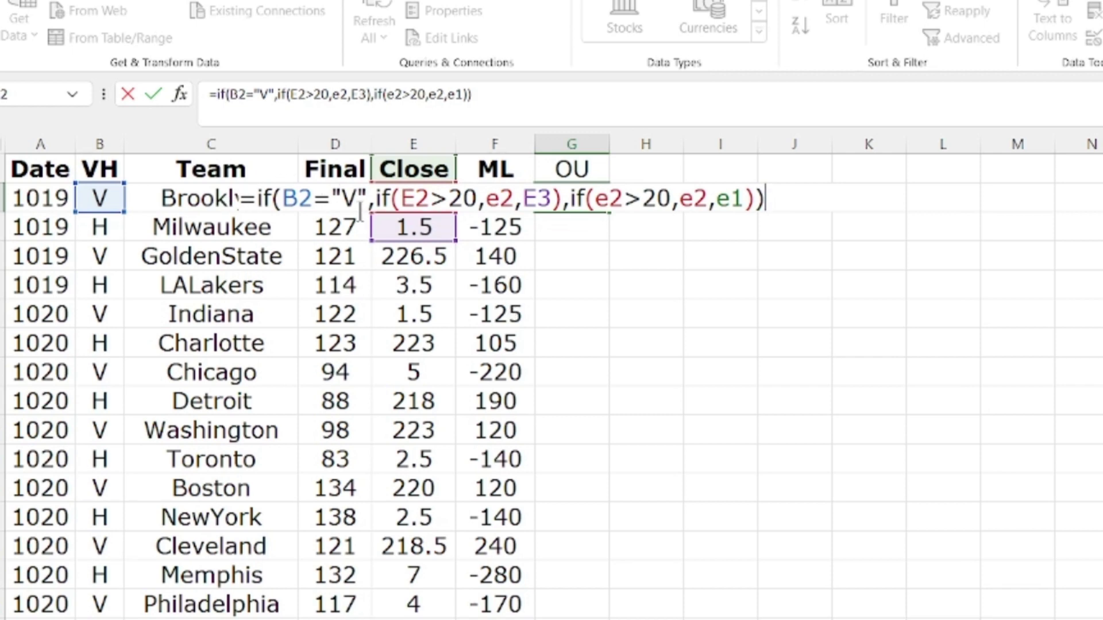
pyautogui.press('Return')
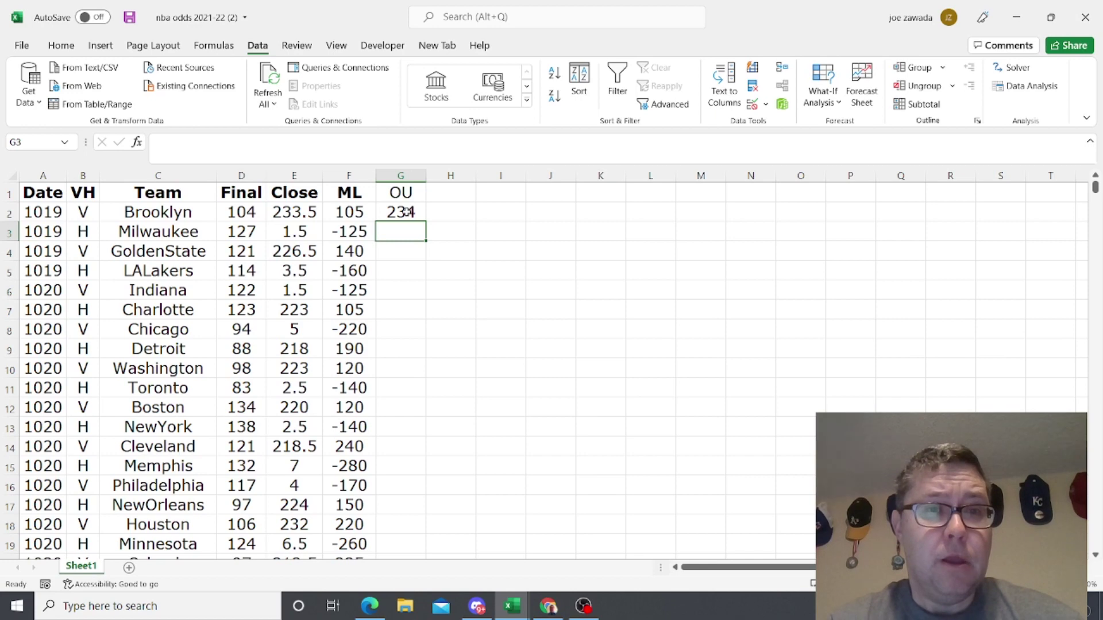
# Step: Autofit the width of column G and fill the OU formula from G2 down to G18
pyautogui.click(407, 212)
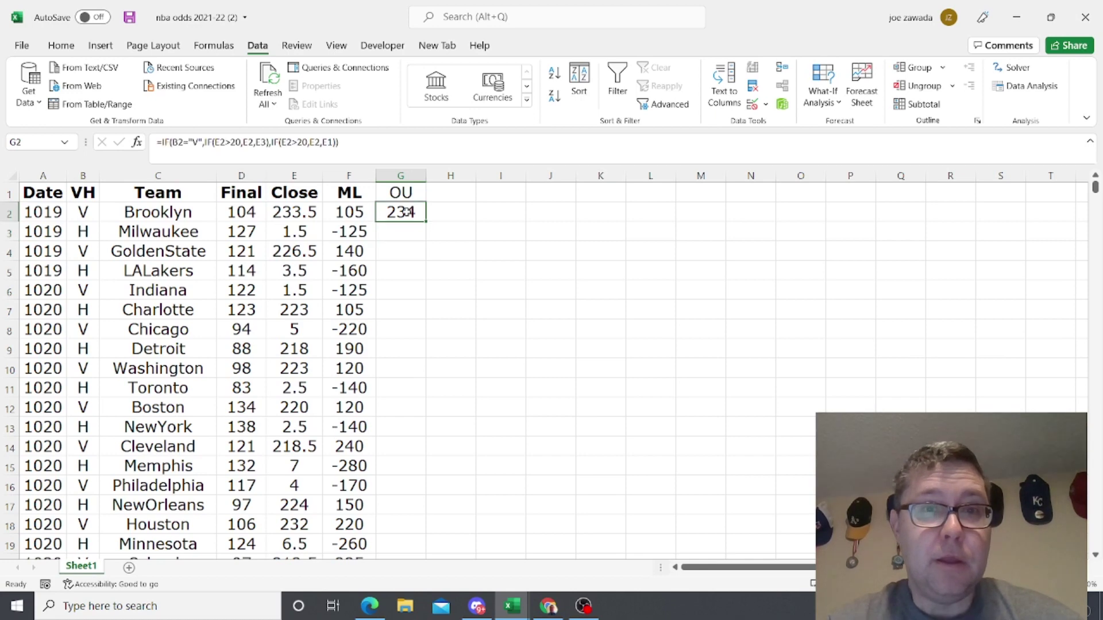
pyautogui.doubleClick(425, 171)
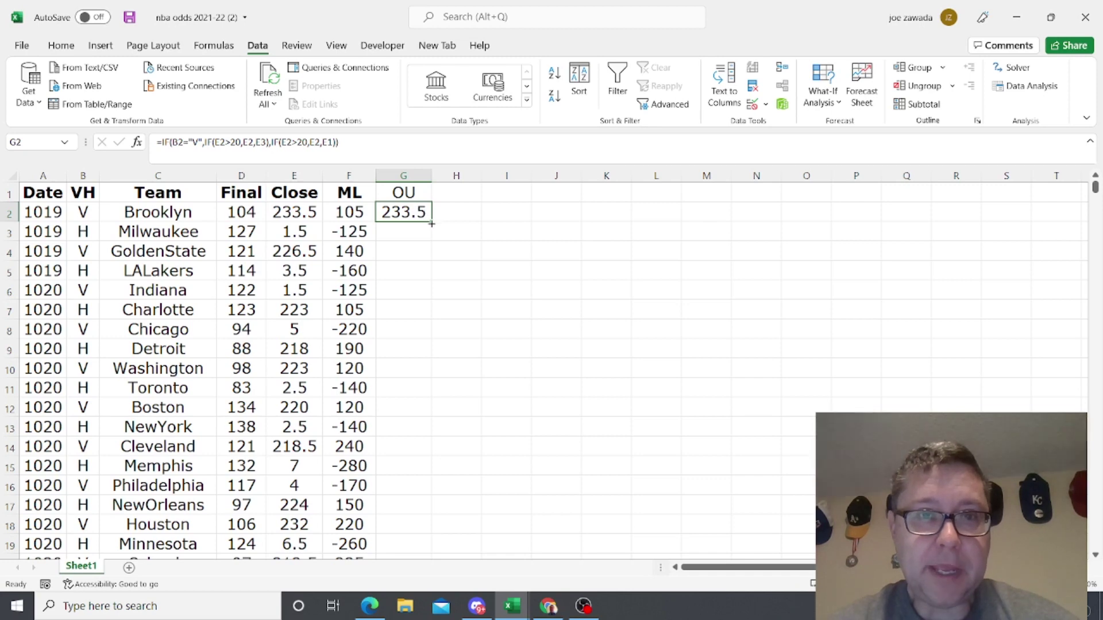
pyautogui.moveTo(432, 222); pyautogui.dragTo(435, 533)
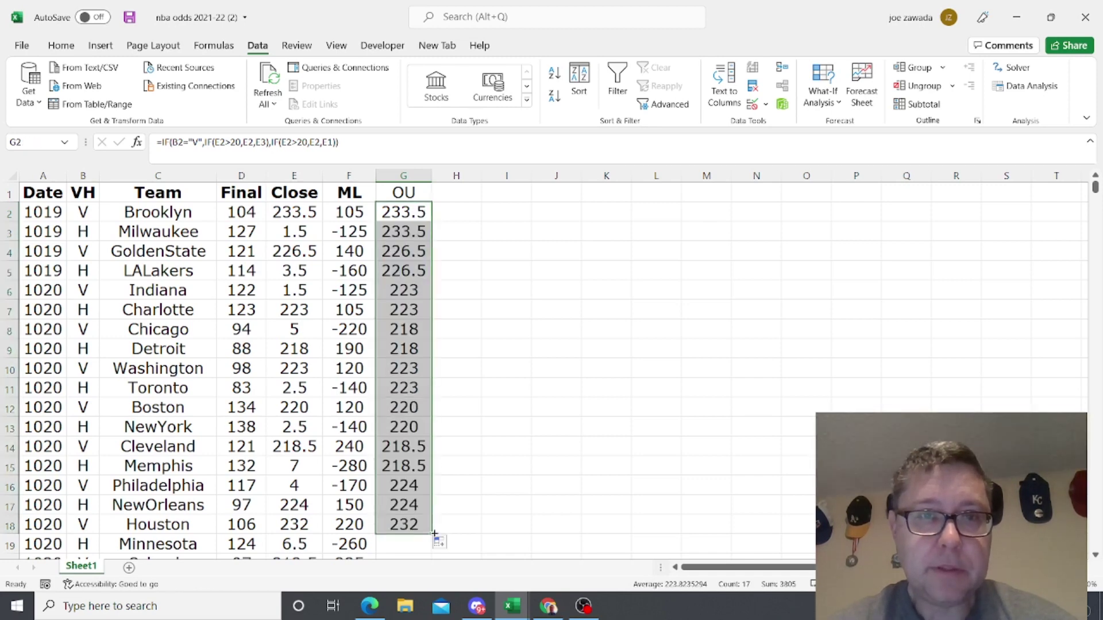
# Step: Check Milwaukee's OU formula in G3 against its Close value in row 3
pyautogui.click(402, 232)
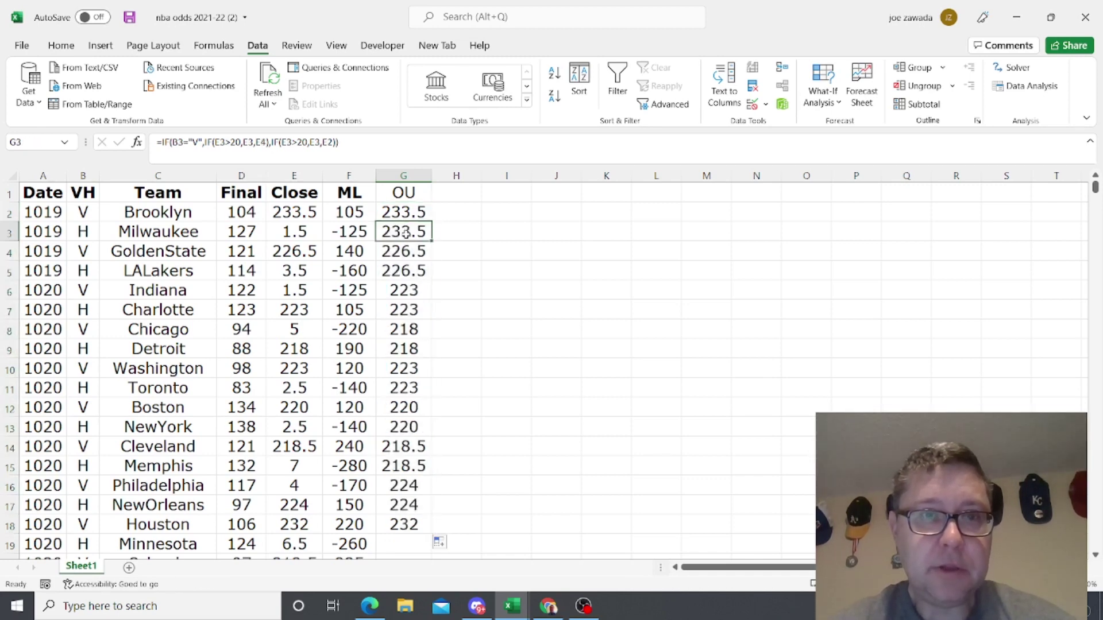
pyautogui.click(181, 241)
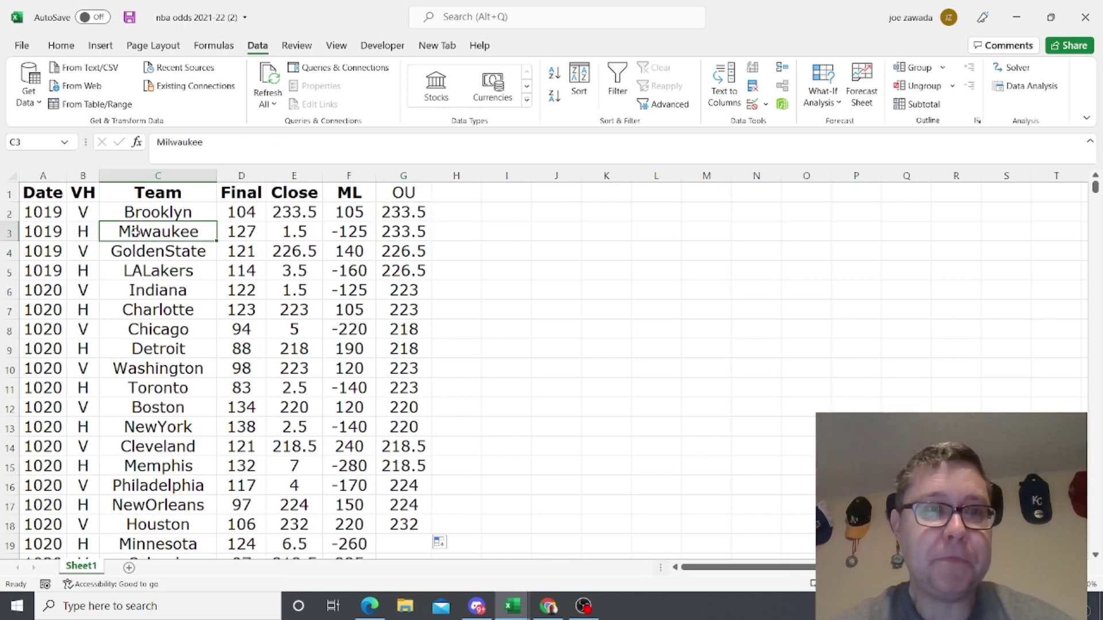
pyautogui.click(290, 230)
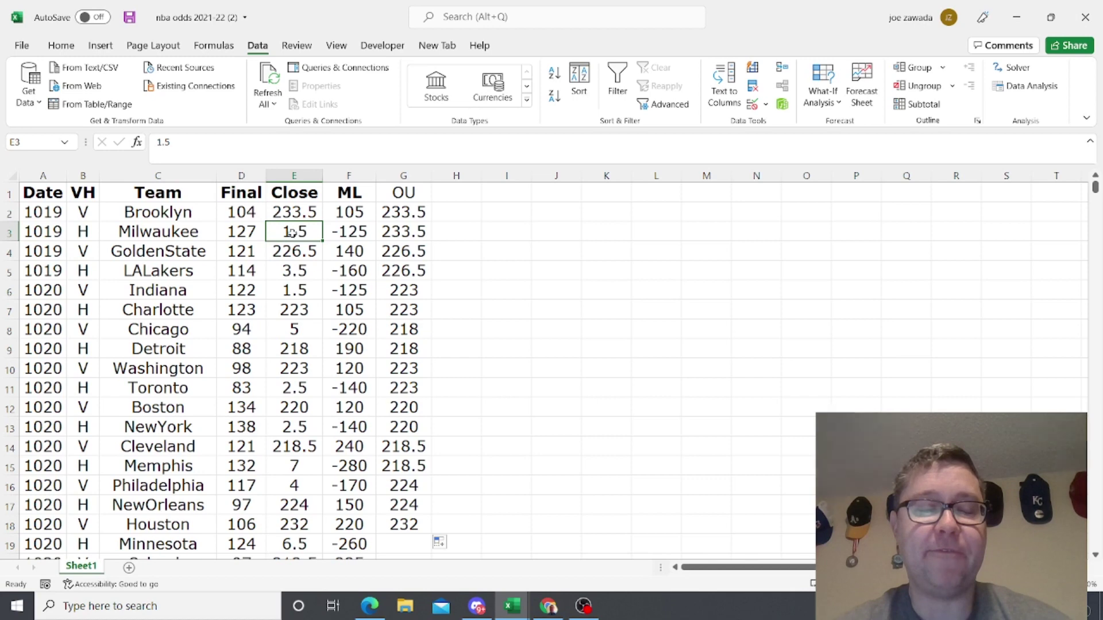
pyautogui.click(404, 234)
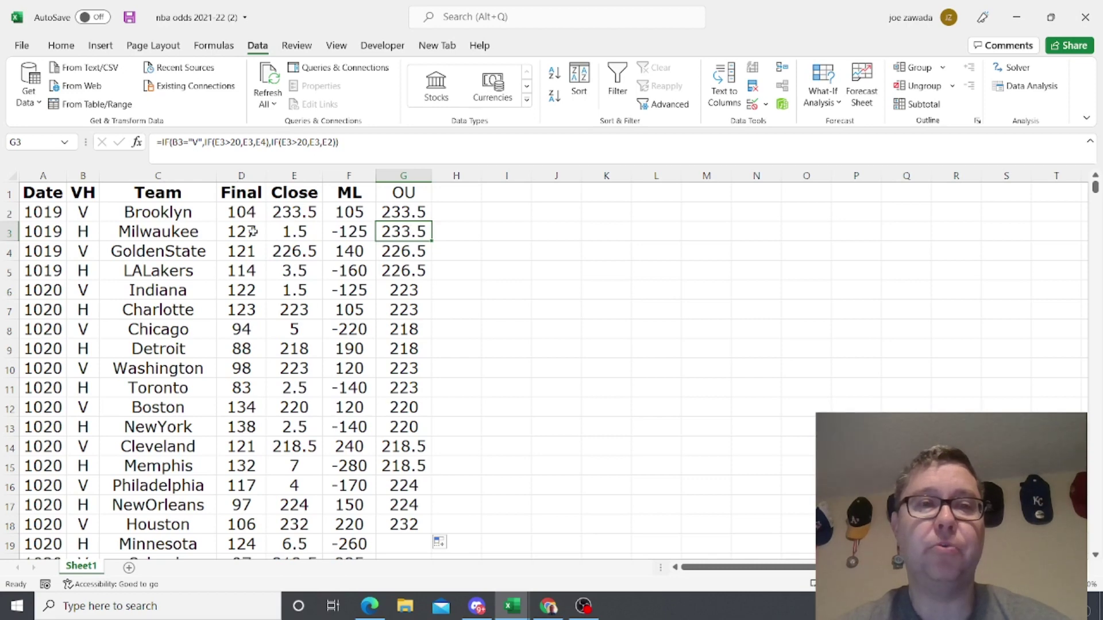
pyautogui.click(154, 232)
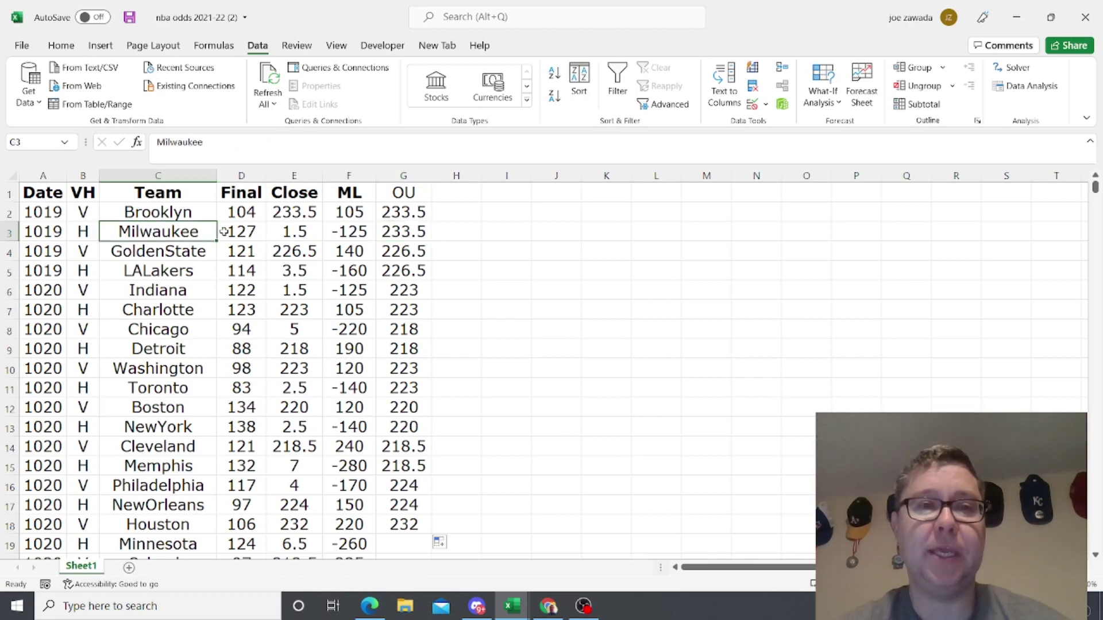
# Step: Check the copied OU formulas and their values cell by cell from G4 down to G13
pyautogui.click(415, 250)
pyautogui.click(414, 269)
pyautogui.click(414, 295)
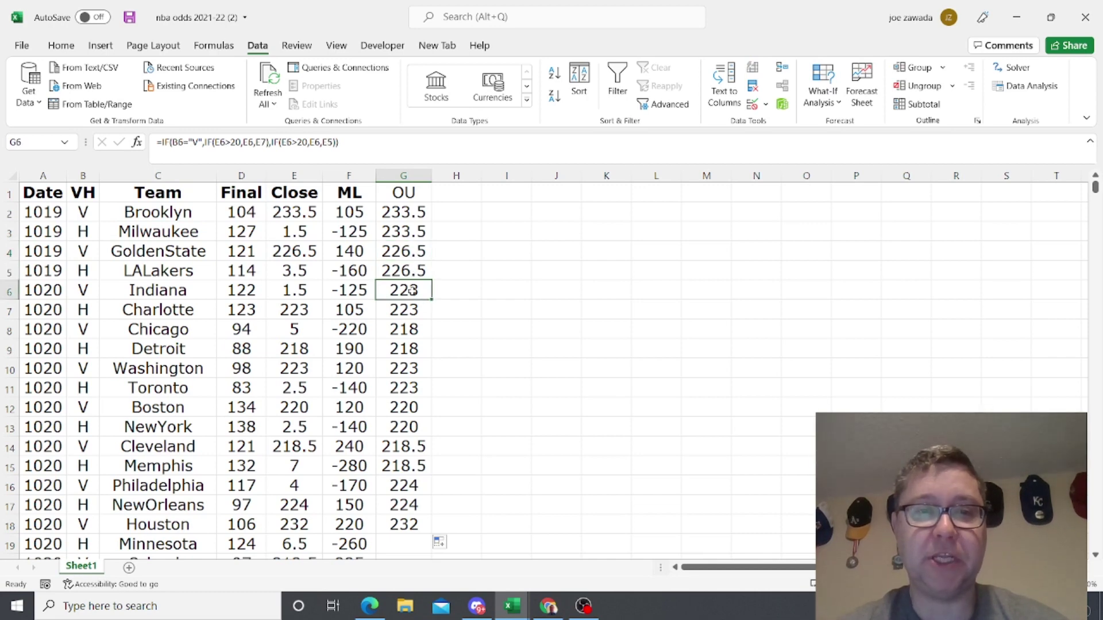
pyautogui.click(412, 312)
pyautogui.click(410, 331)
pyautogui.click(410, 347)
pyautogui.click(409, 367)
pyautogui.click(410, 388)
pyautogui.click(410, 407)
pyautogui.click(410, 425)
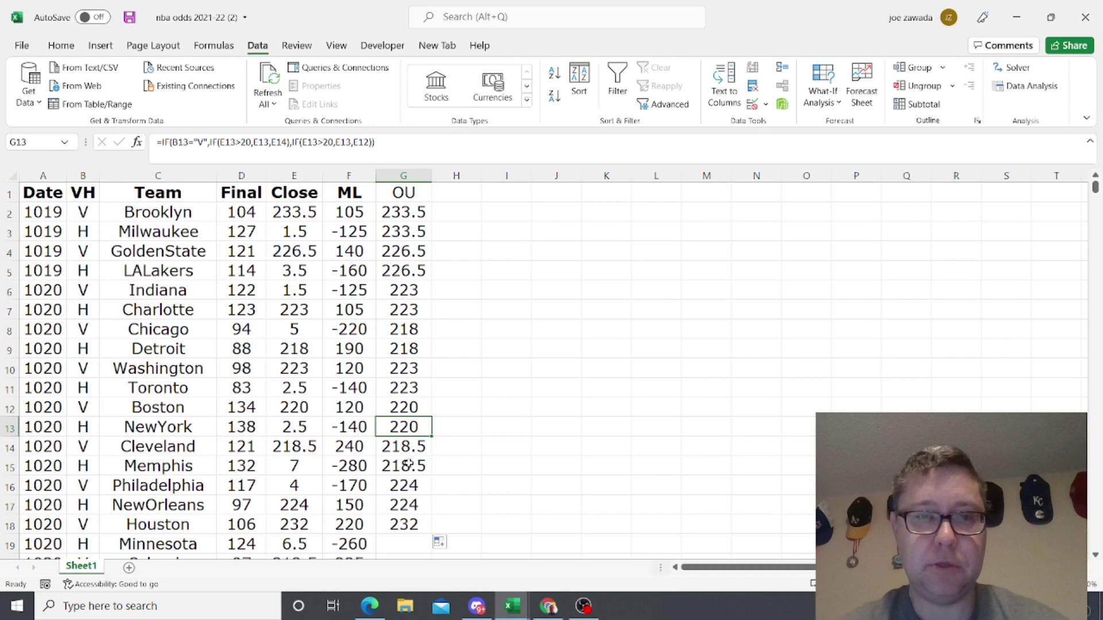
# Step: Add the column header "spread" in H1
pyautogui.click(455, 192)
pyautogui.write('spread')
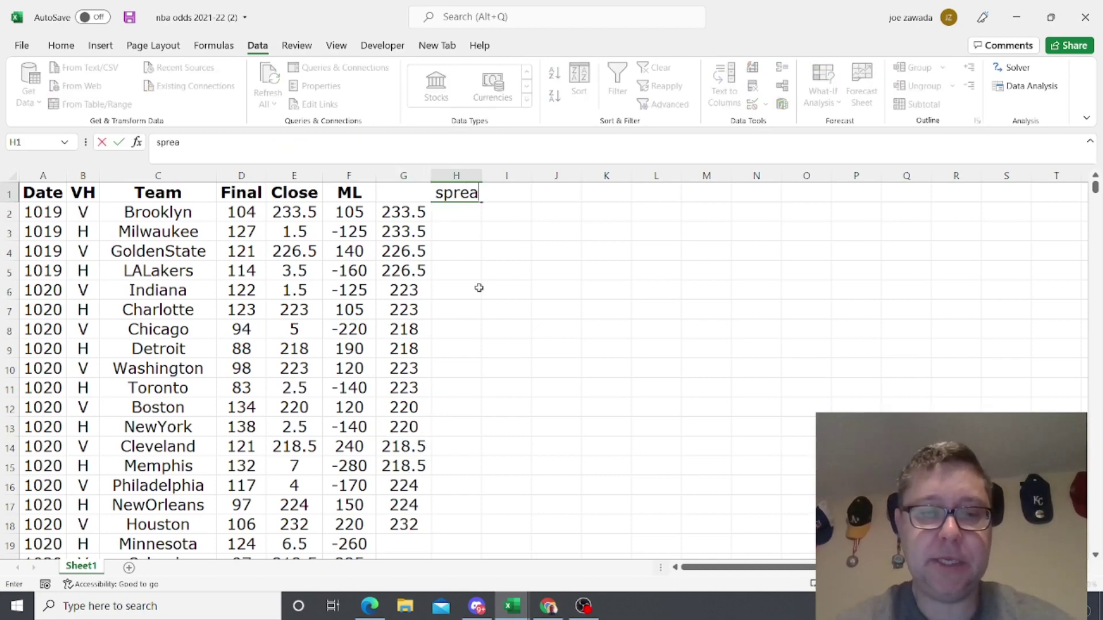
pyautogui.press('Return')
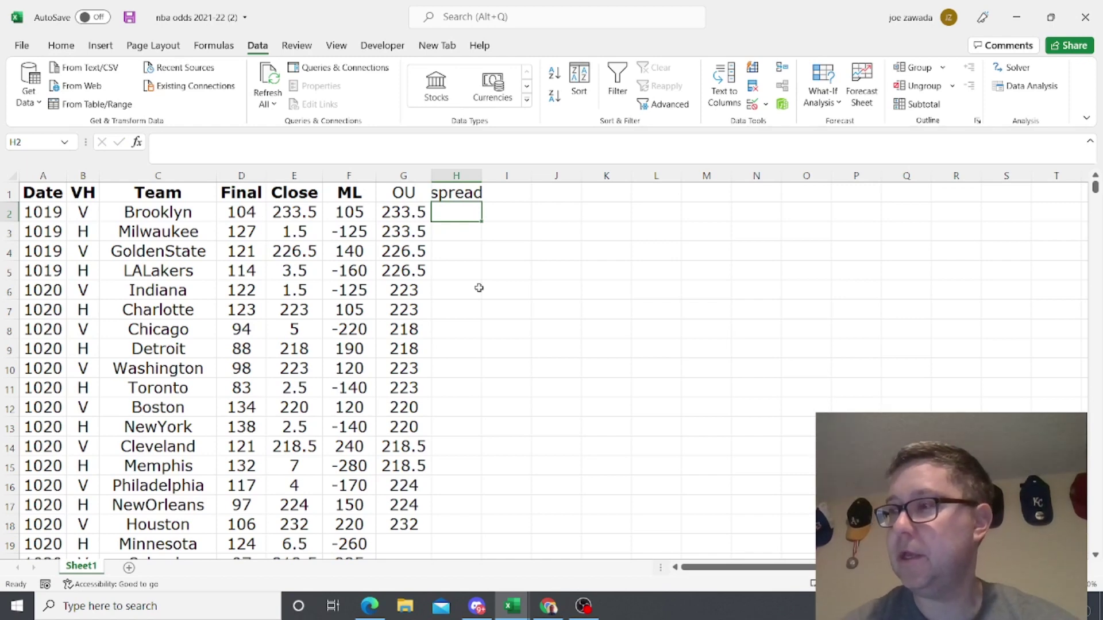
# Step: Copy the OU formula text from G2 into H2 with its cell references unchanged, and autofit column H
pyautogui.click(408, 210)
pyautogui.moveTo(339, 142); pyautogui.dragTo(150, 142)
pyautogui.hotkey('ctrl', 'c')
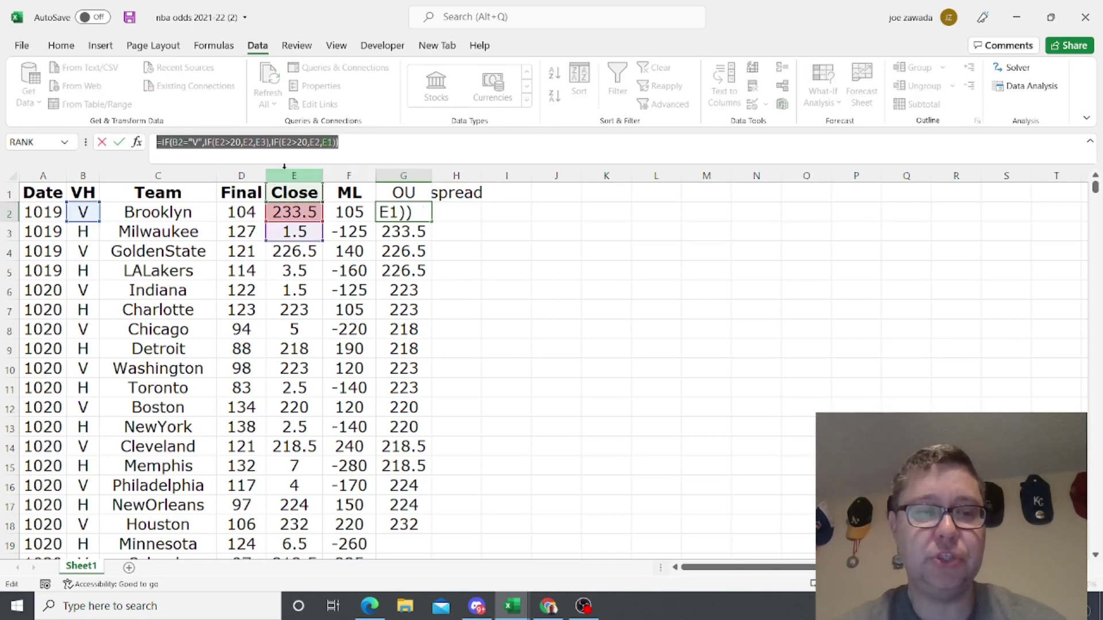
pyautogui.press('Escape')
pyautogui.click(456, 210)
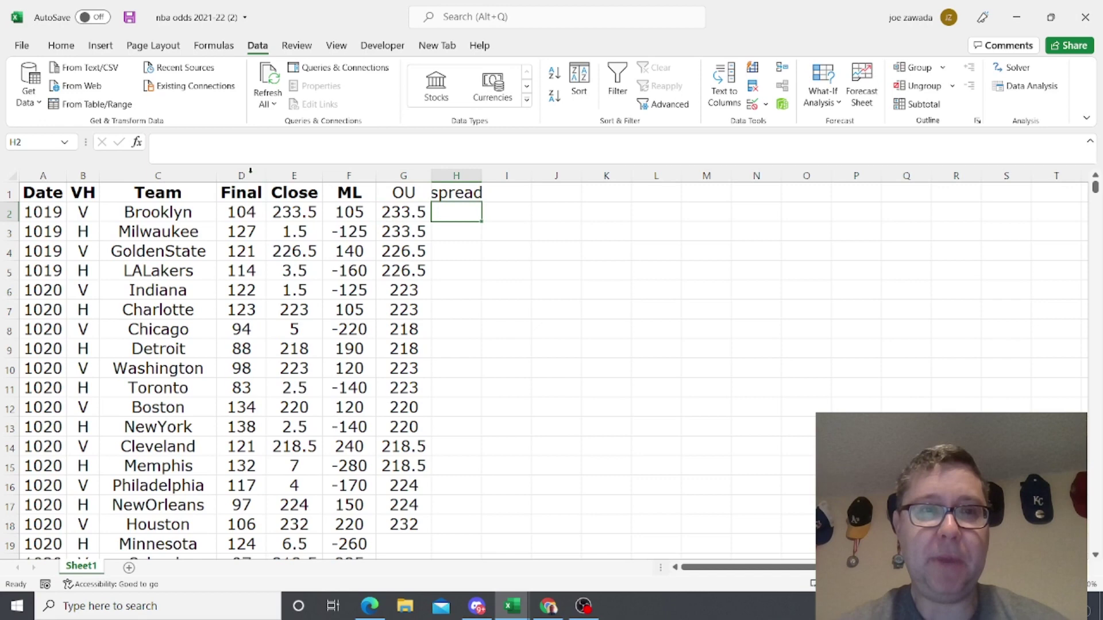
pyautogui.click(202, 150)
pyautogui.hotkey('ctrl', 'v')
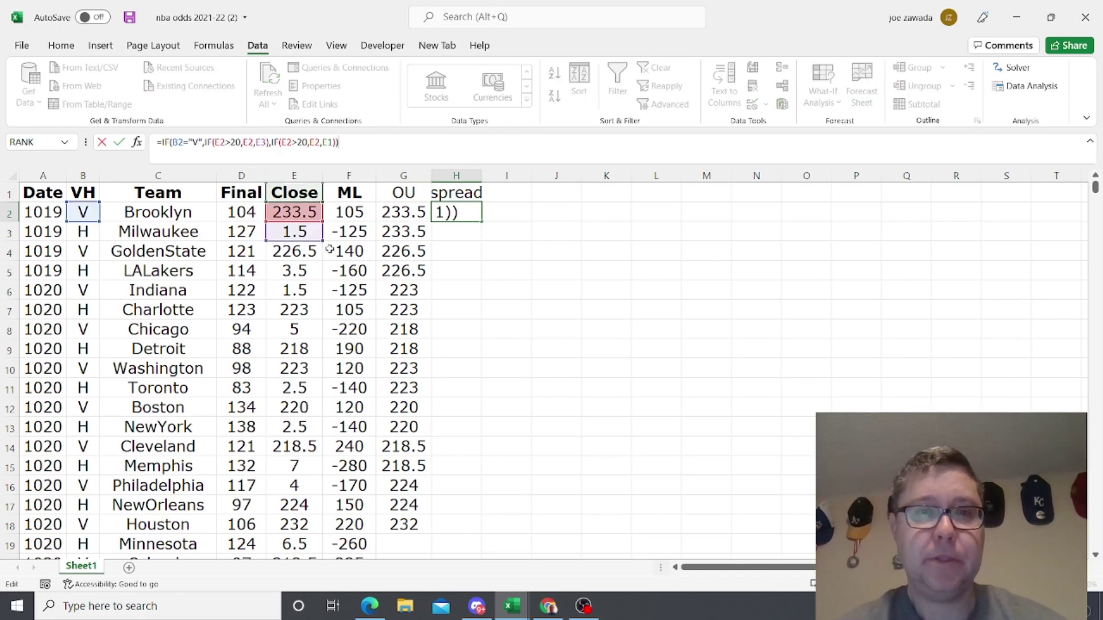
pyautogui.press('Return')
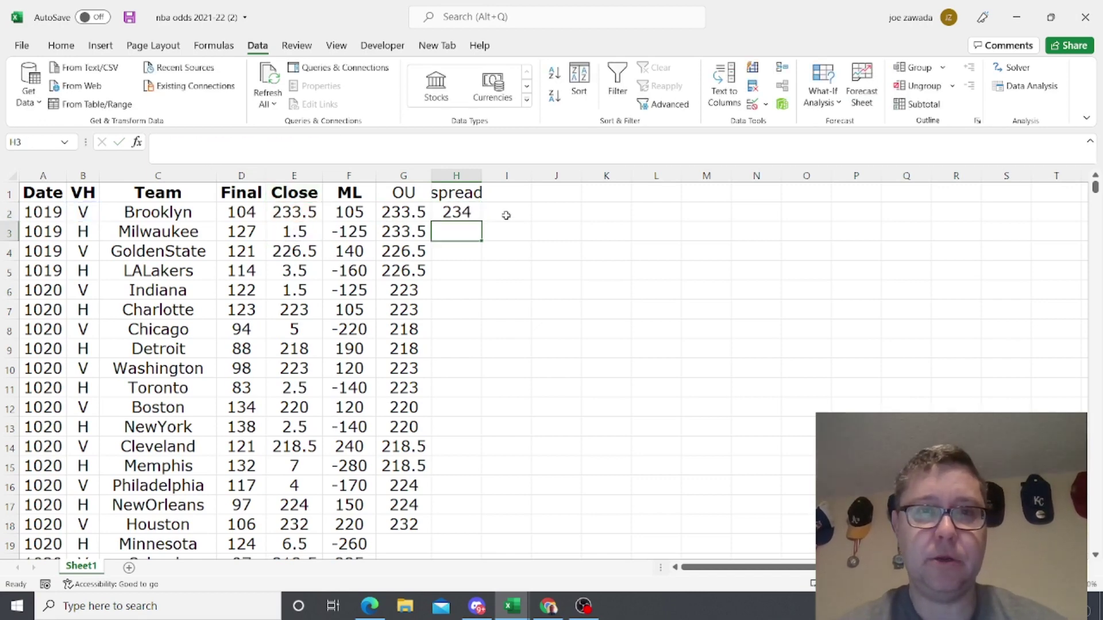
pyautogui.doubleClick(484, 175)
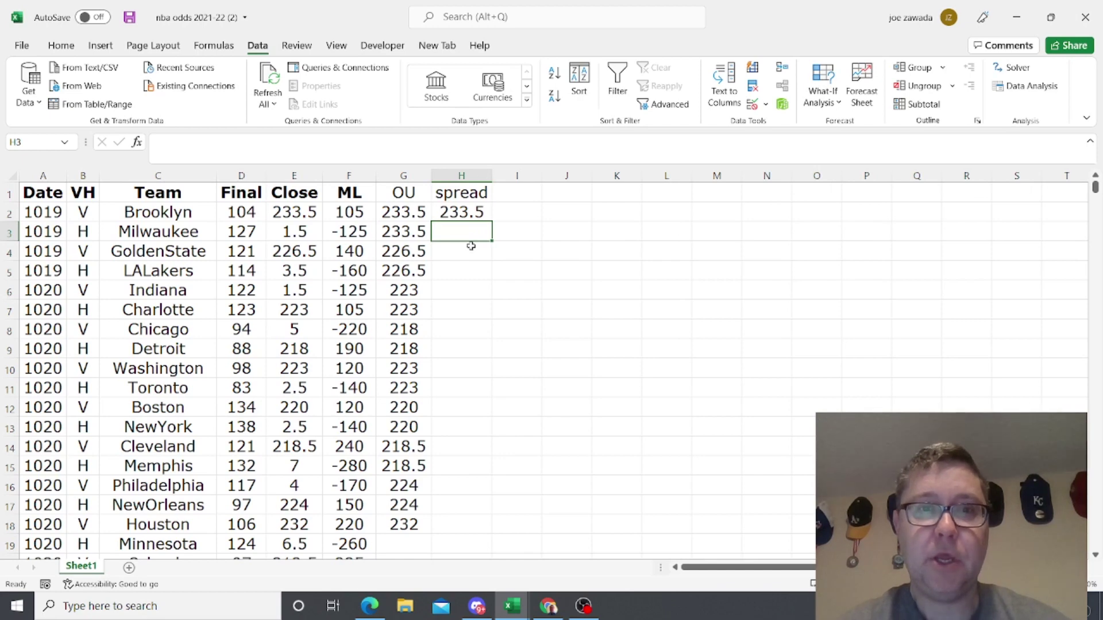
# Step: Change the visitor branch of the H2 spread formula to test E2<20 and return -E2 when true
pyautogui.click(463, 211)
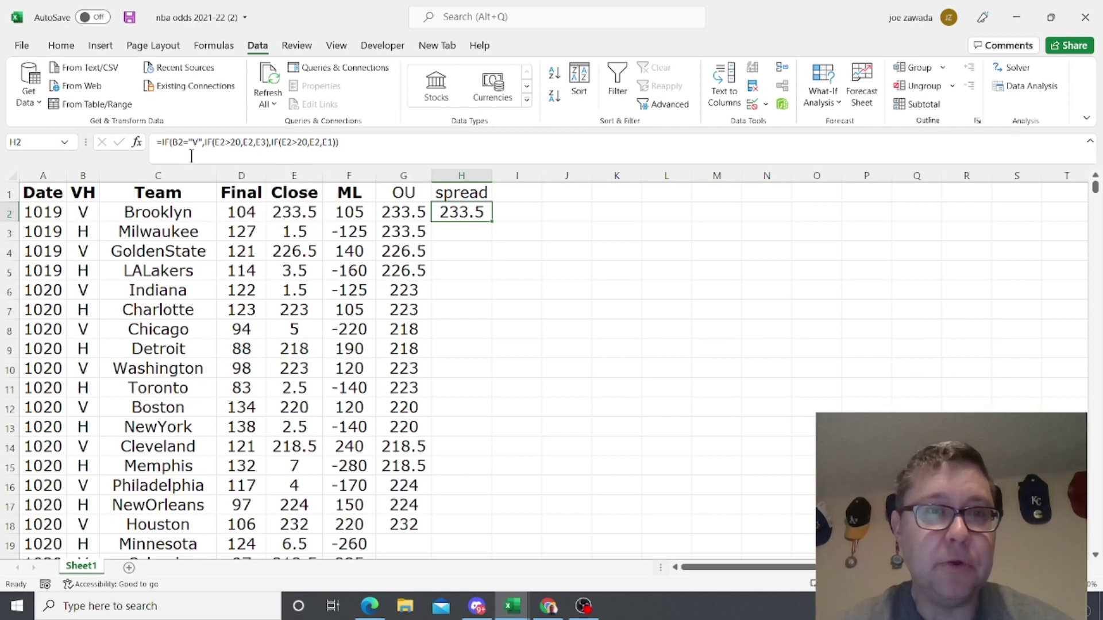
pyautogui.click(229, 142)
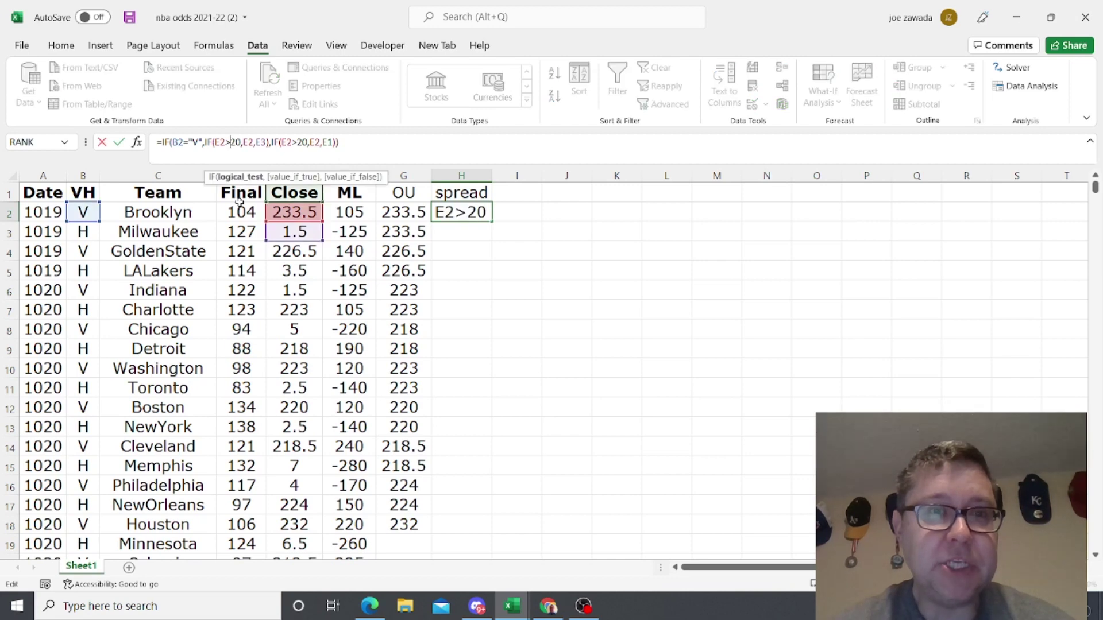
pyautogui.press('BackSpace')
pyautogui.write('<')
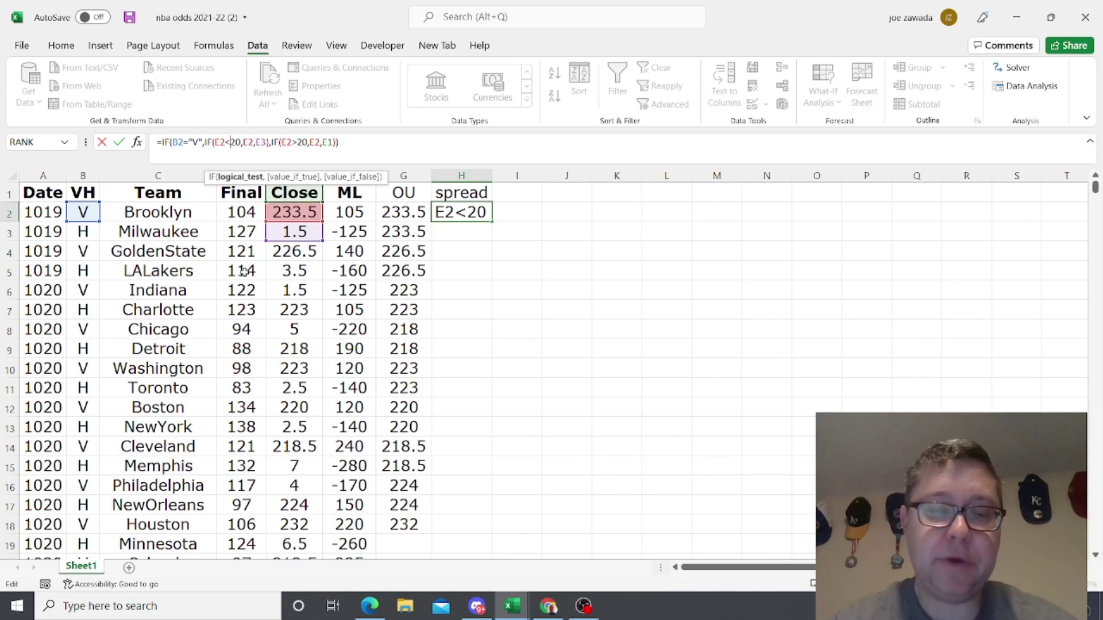
pyautogui.press('Right')
pyautogui.press('Right')
pyautogui.press('Right')
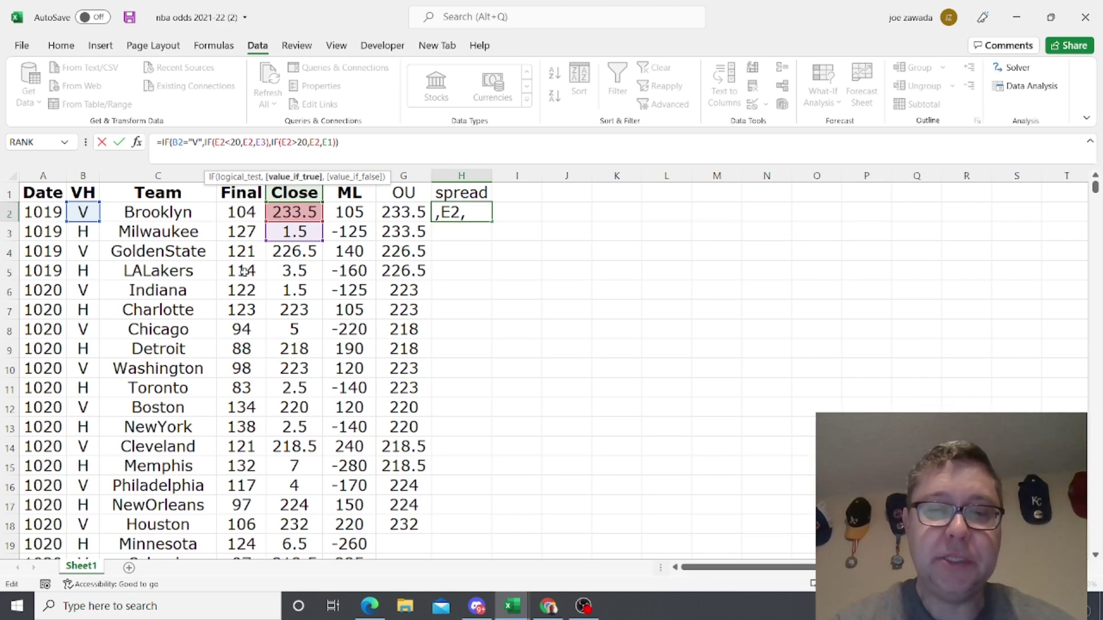
pyautogui.write('-')
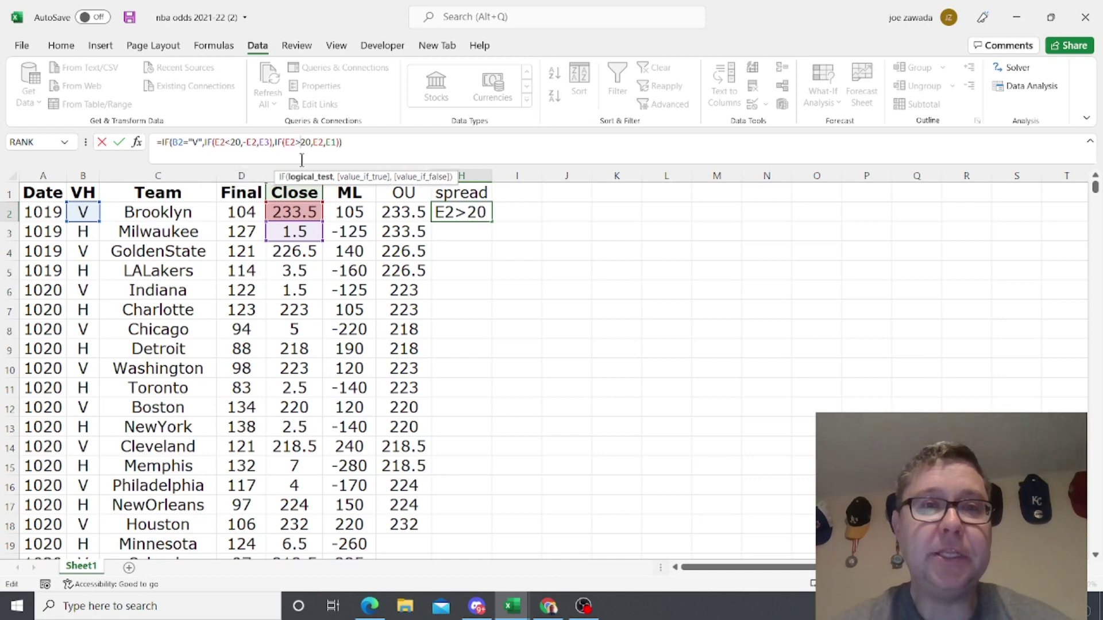
# Step: Change the home branch of the H2 formula to IF(E2<20,-E2,E1) and fill the spread formula down to H18
pyautogui.click(300, 142)
pyautogui.press('BackSpace')
pyautogui.write('<')
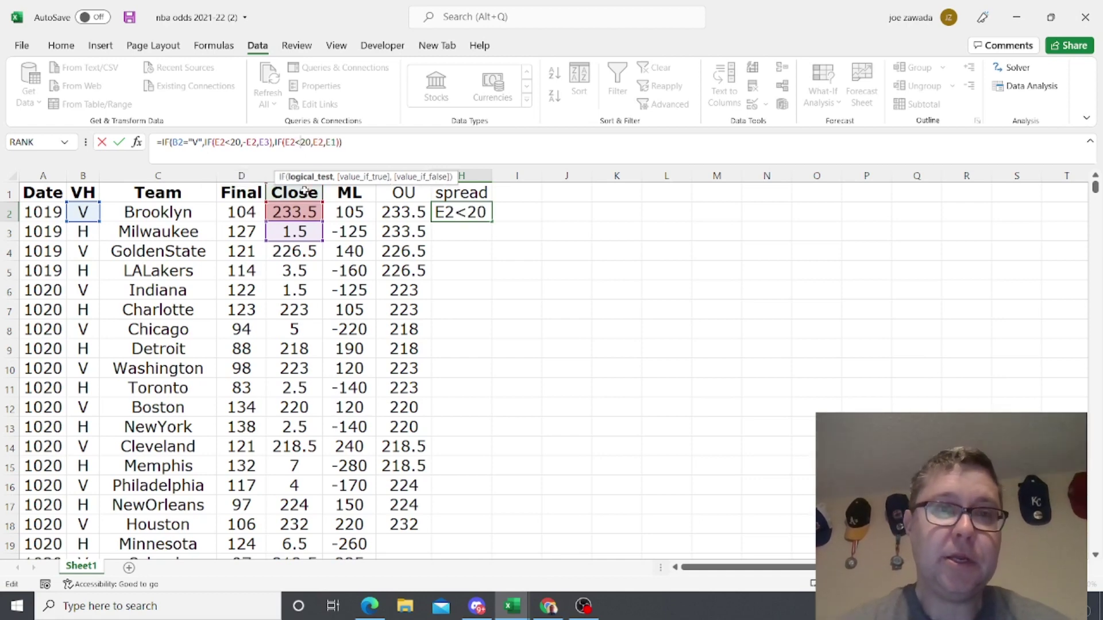
pyautogui.click(313, 144)
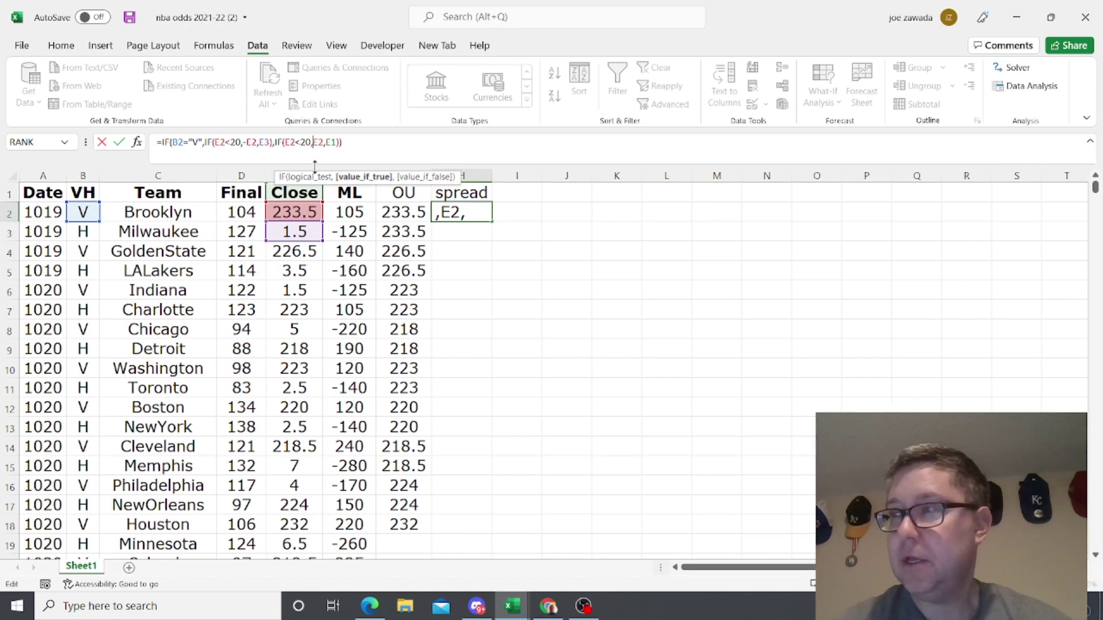
pyautogui.write('-')
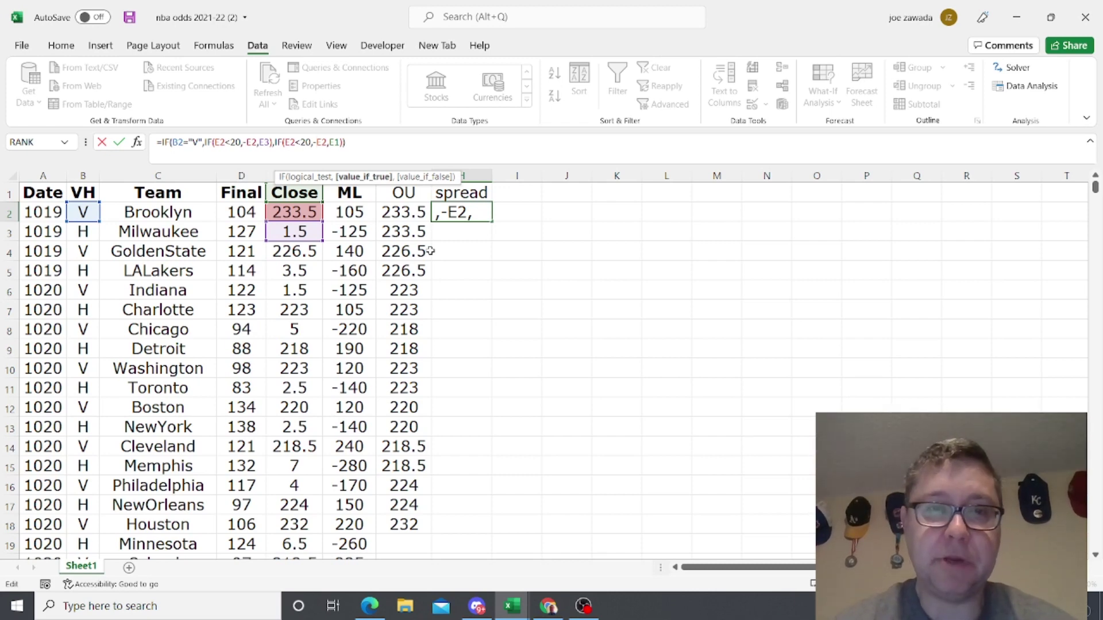
pyautogui.press('Return')
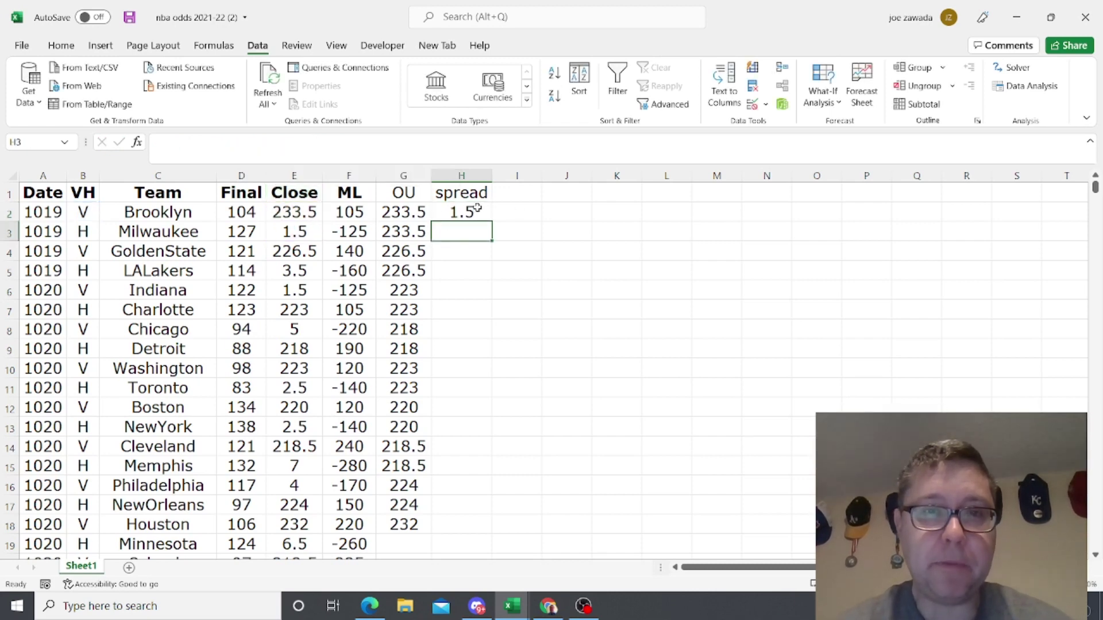
pyautogui.click(478, 209)
pyautogui.moveTo(494, 222); pyautogui.dragTo(484, 525)
# Step: Check the spread formulas and signs in H2 to H5 against the teams' Close and ML values
pyautogui.click(459, 214)
pyautogui.click(459, 231)
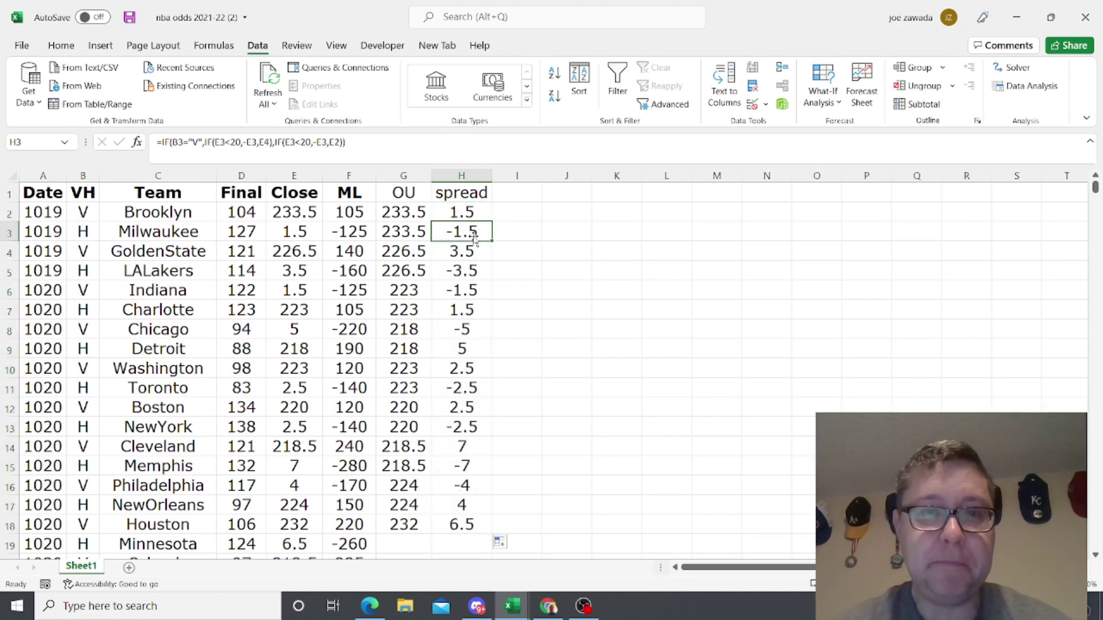
pyautogui.click(161, 233)
pyautogui.click(313, 230)
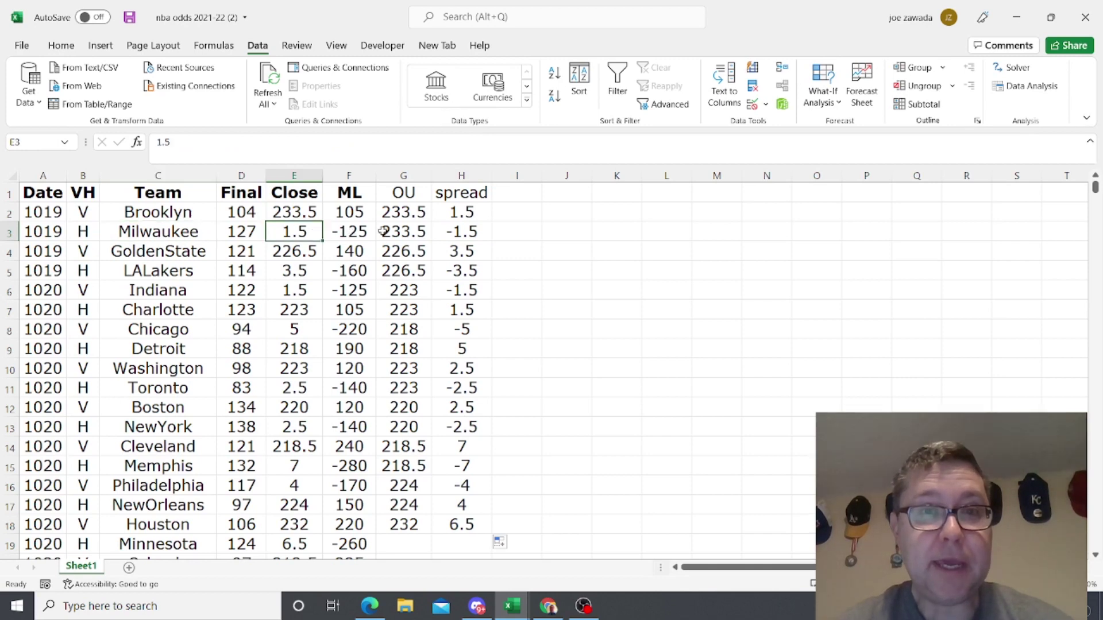
pyautogui.click(474, 230)
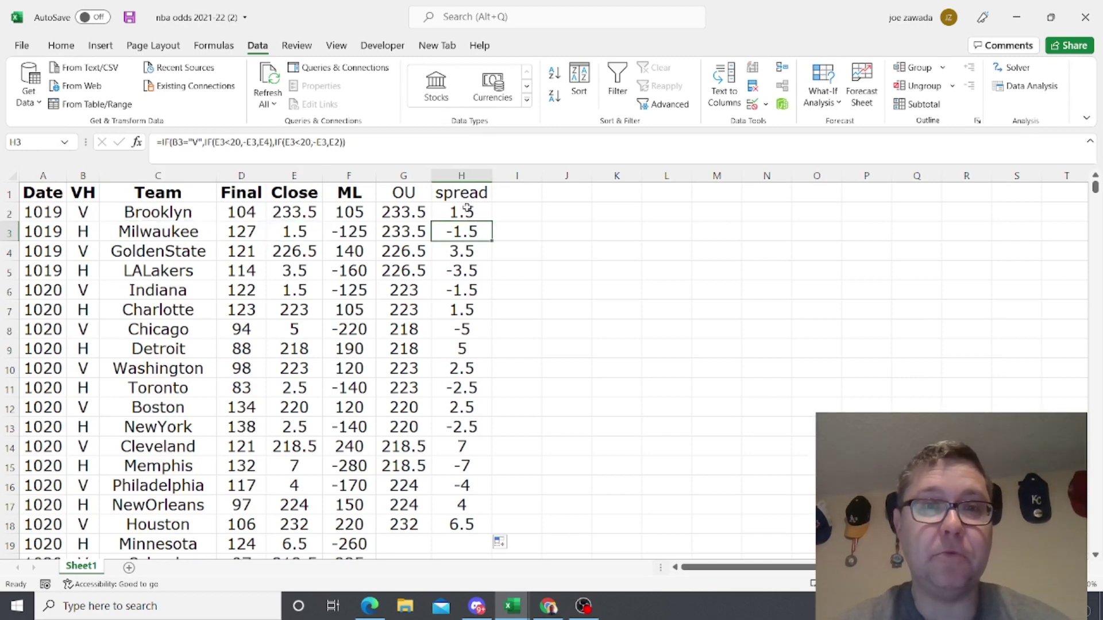
pyautogui.click(470, 214)
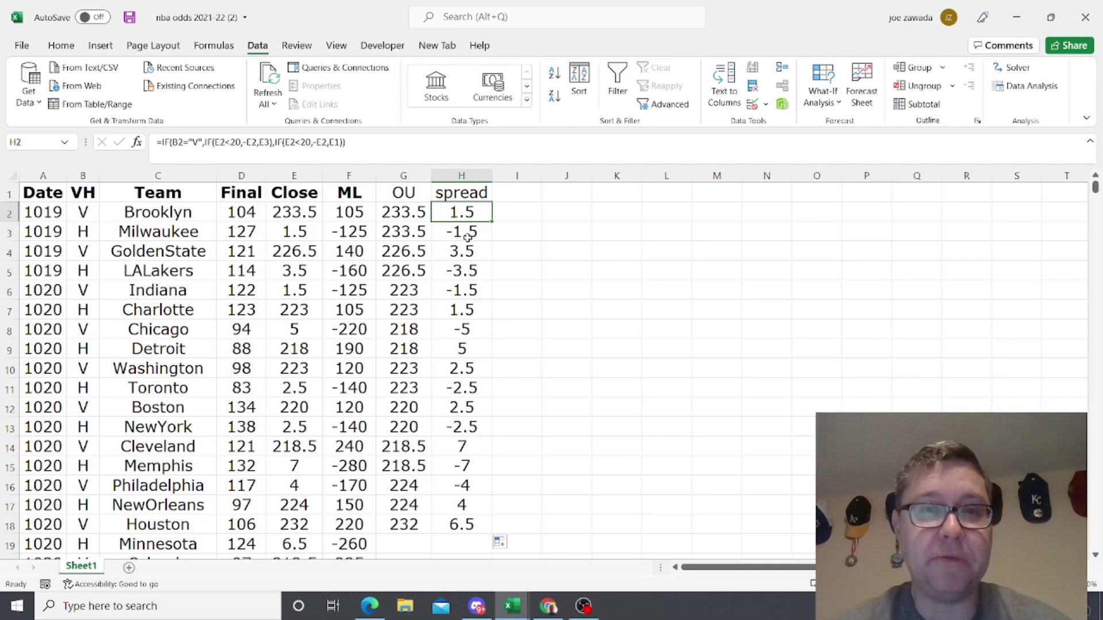
pyautogui.click(348, 272)
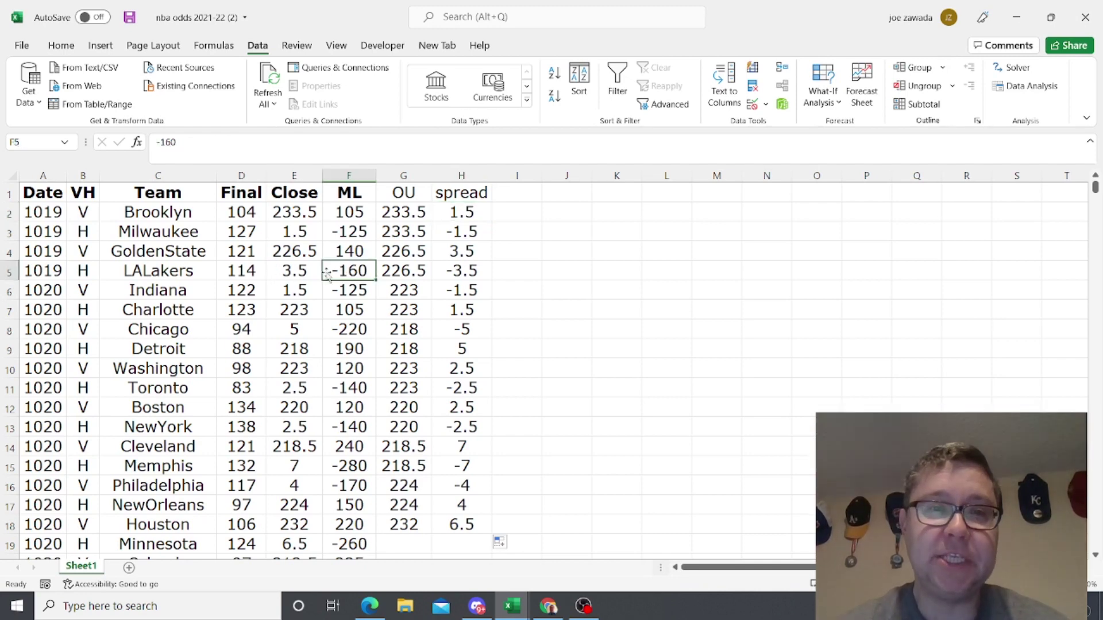
pyautogui.click(301, 274)
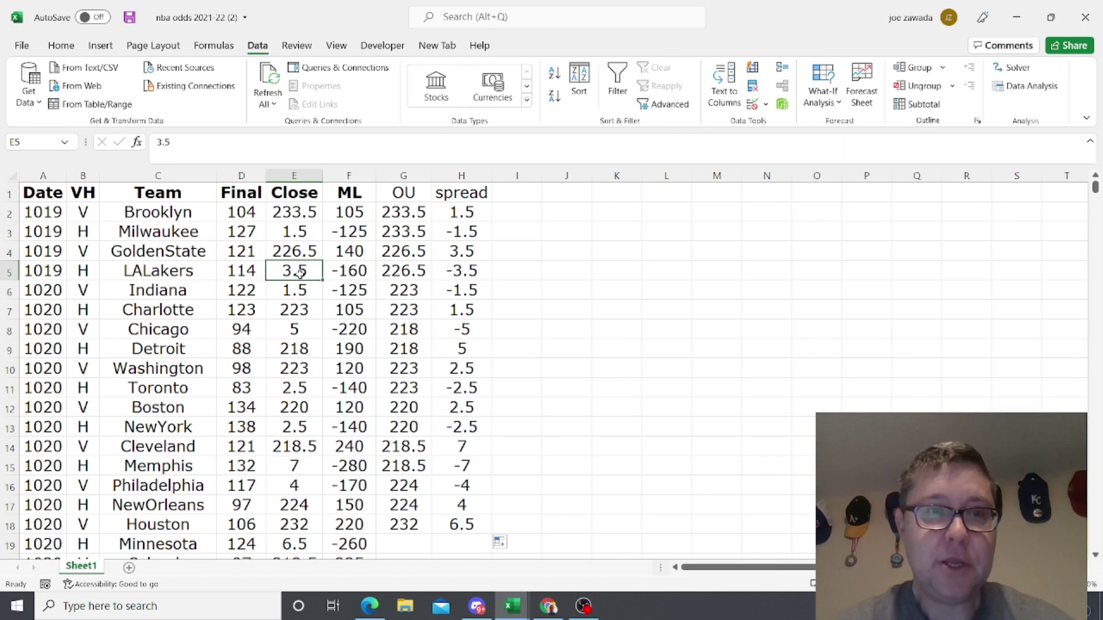
pyautogui.click(463, 272)
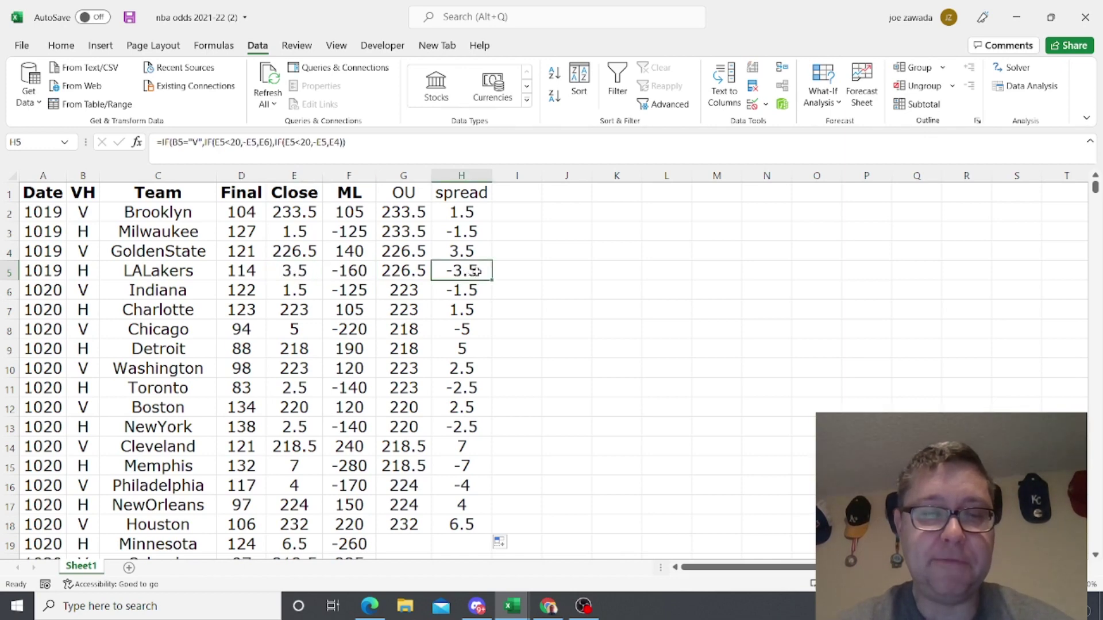
pyautogui.click(469, 253)
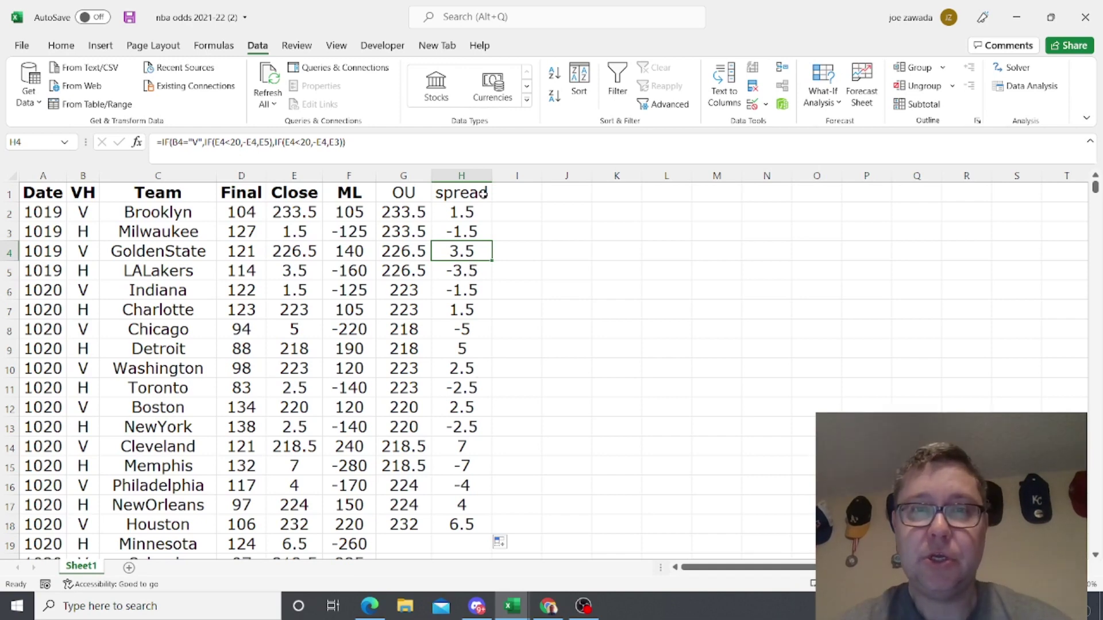
# Step: Add the column header "WL" in I1
pyautogui.click(517, 194)
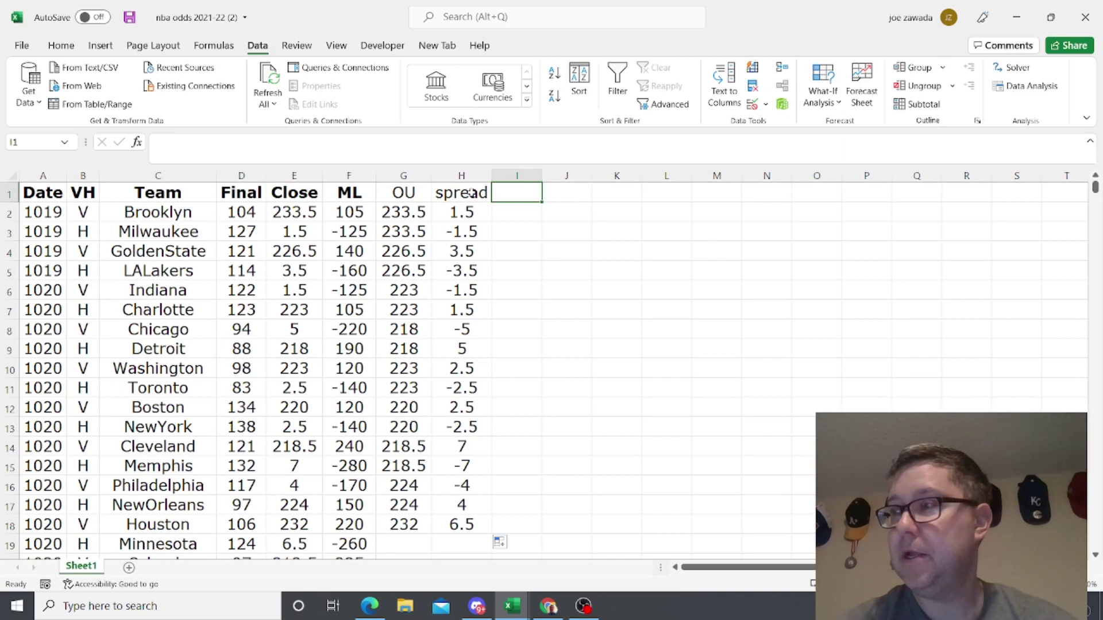
pyautogui.write('WL')
pyautogui.press('Return')
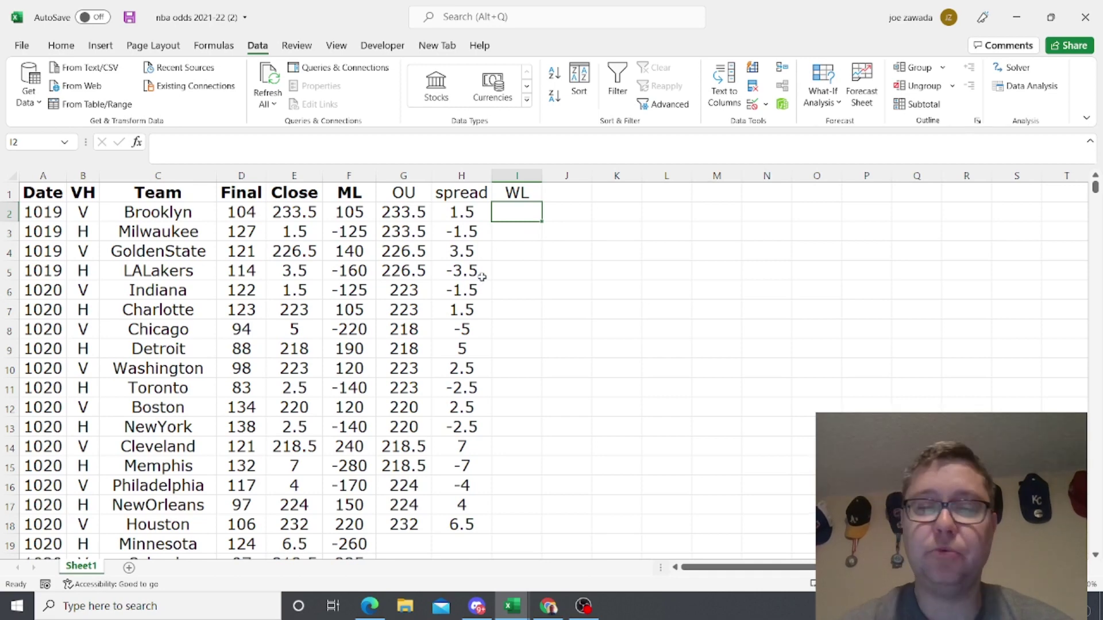
# Step: Begin an IF formula in I2 that tests whether B2 equals "V"
pyautogui.write('=if(')
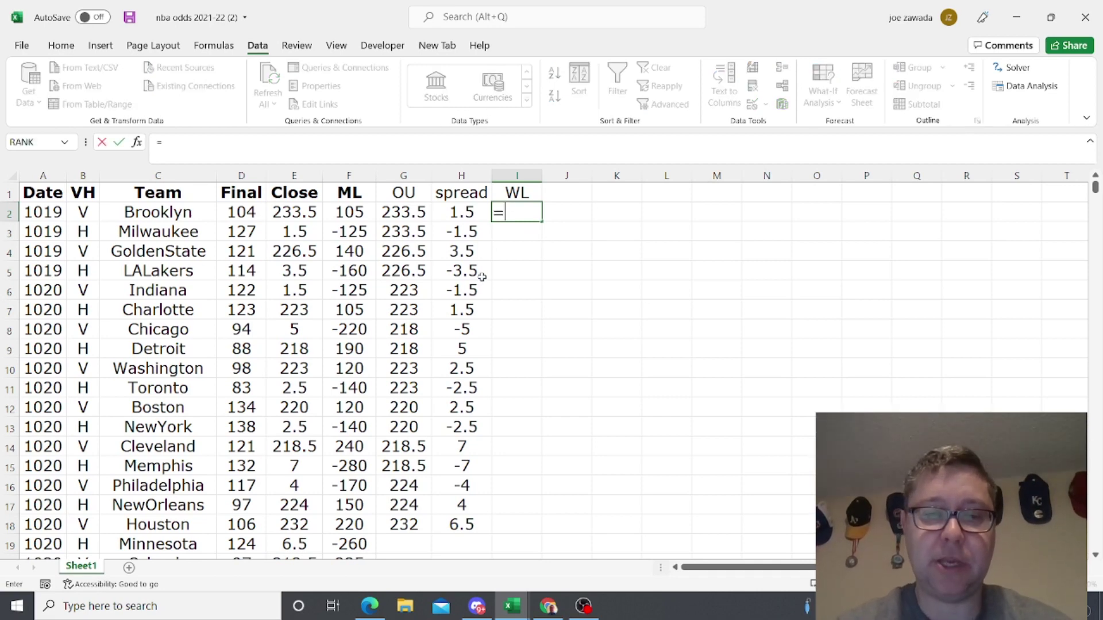
pyautogui.click(87, 212)
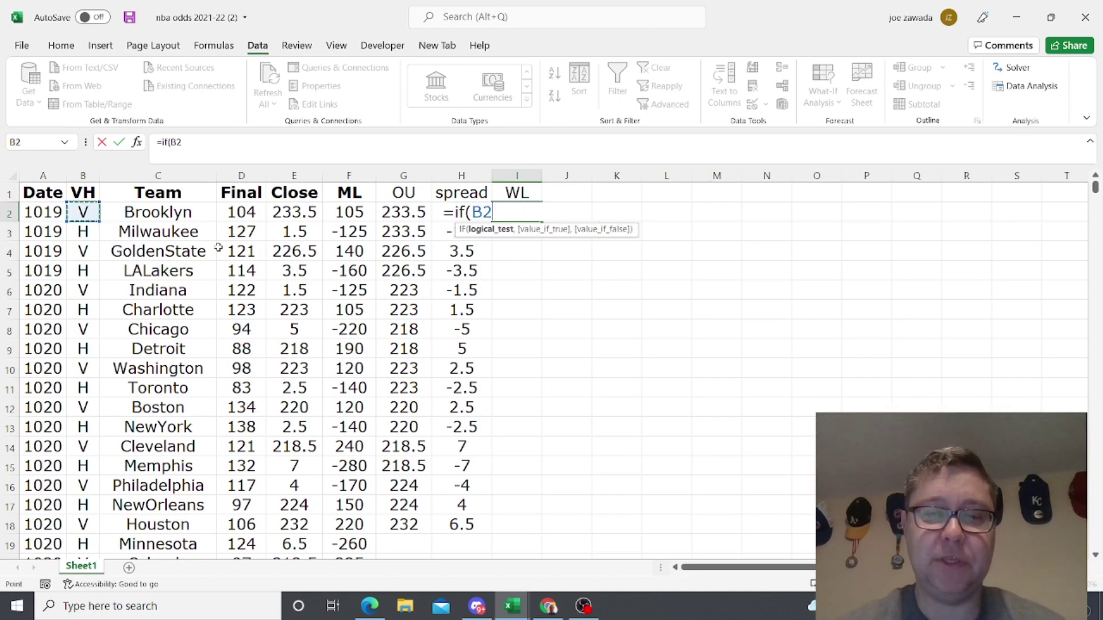
pyautogui.write('="V"')
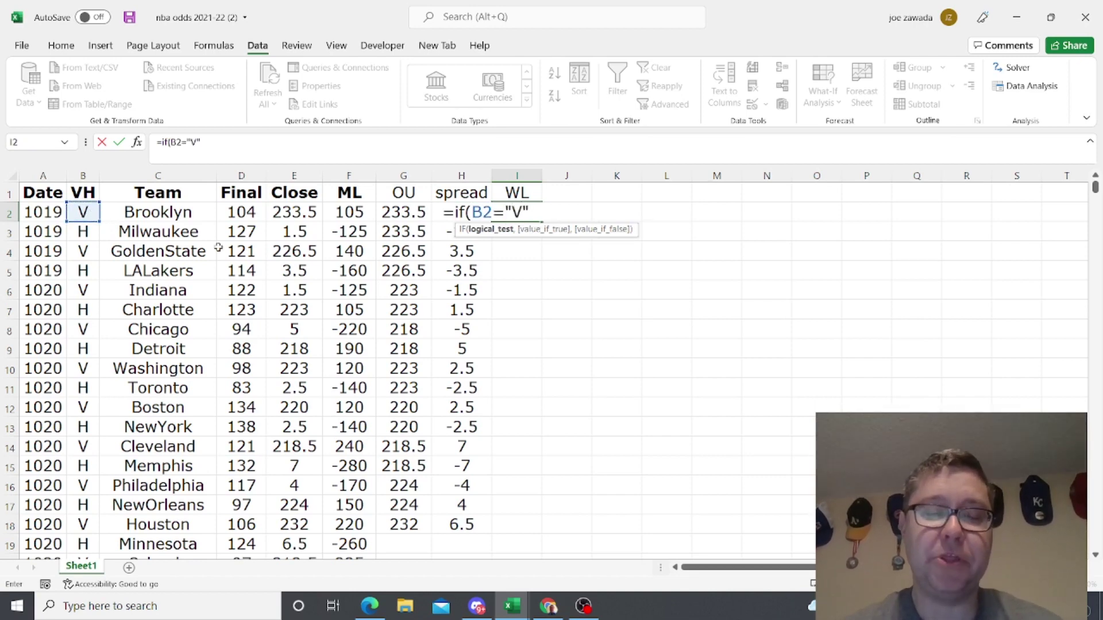
pyautogui.write(',')
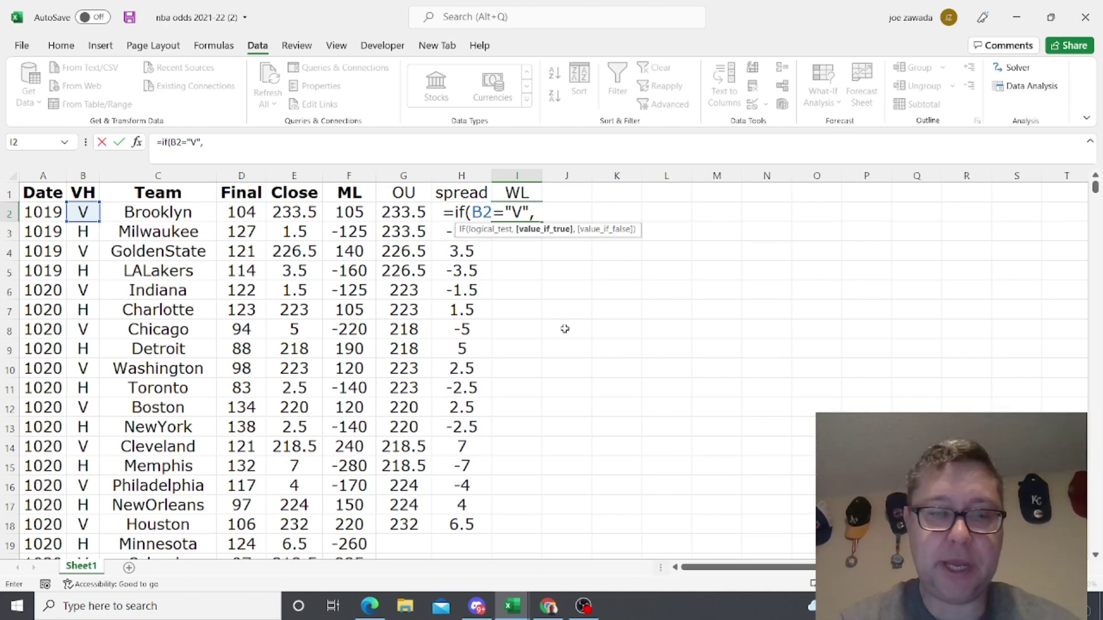
# Step: Add the visitor branch IF(D2>D3,"W","L") to the WL formula in I2
pyautogui.write('if(')
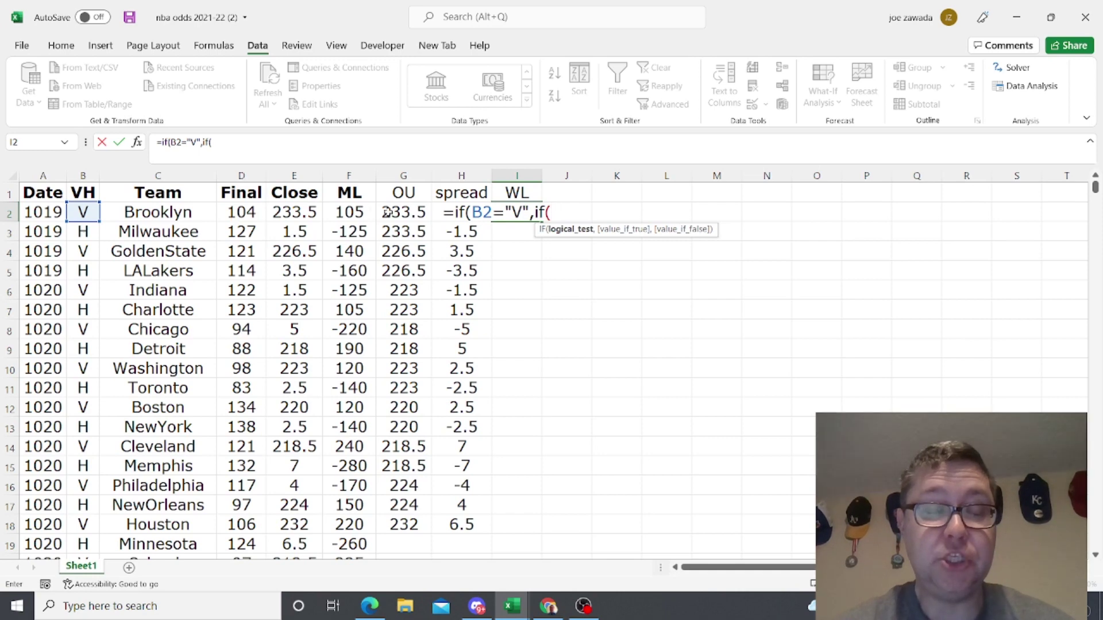
pyautogui.click(238, 215)
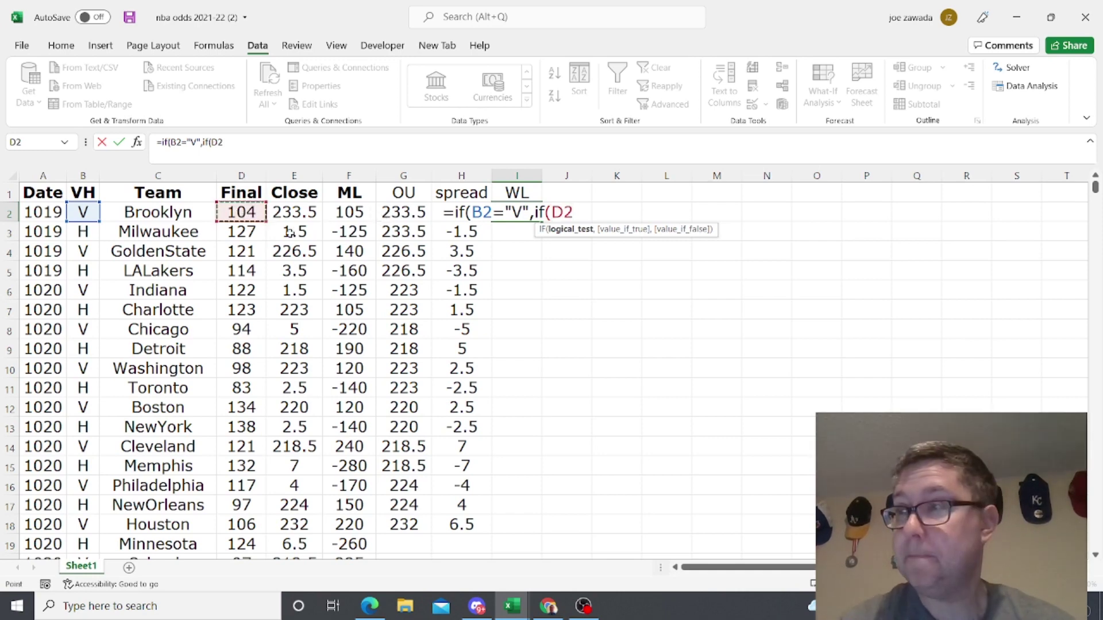
pyautogui.write('>')
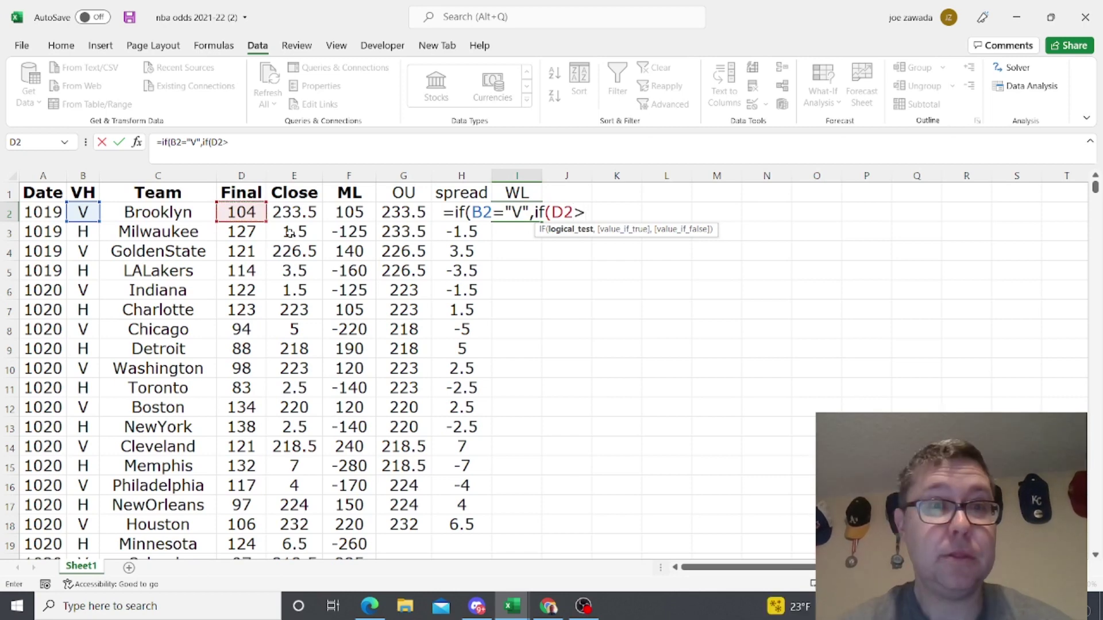
pyautogui.click(242, 232)
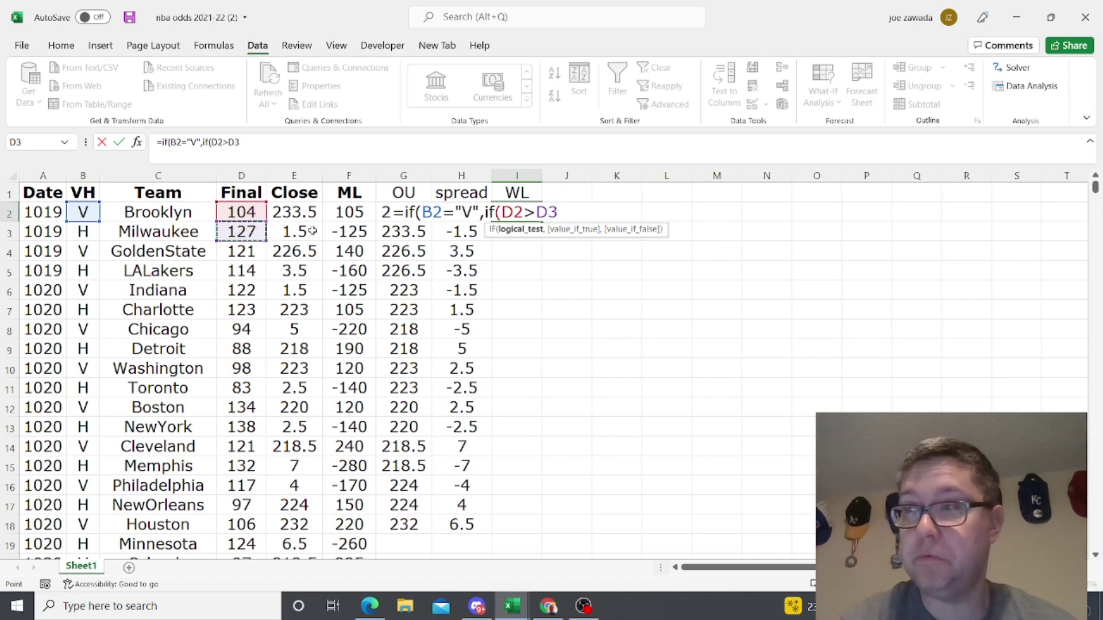
pyautogui.write(',"W"')
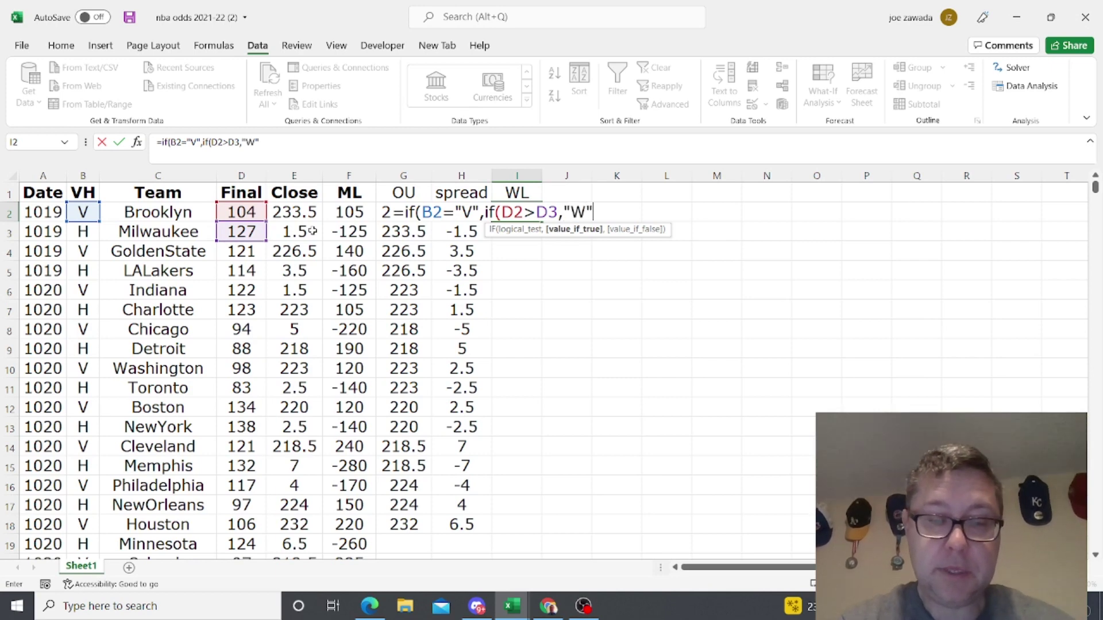
pyautogui.write(',"')
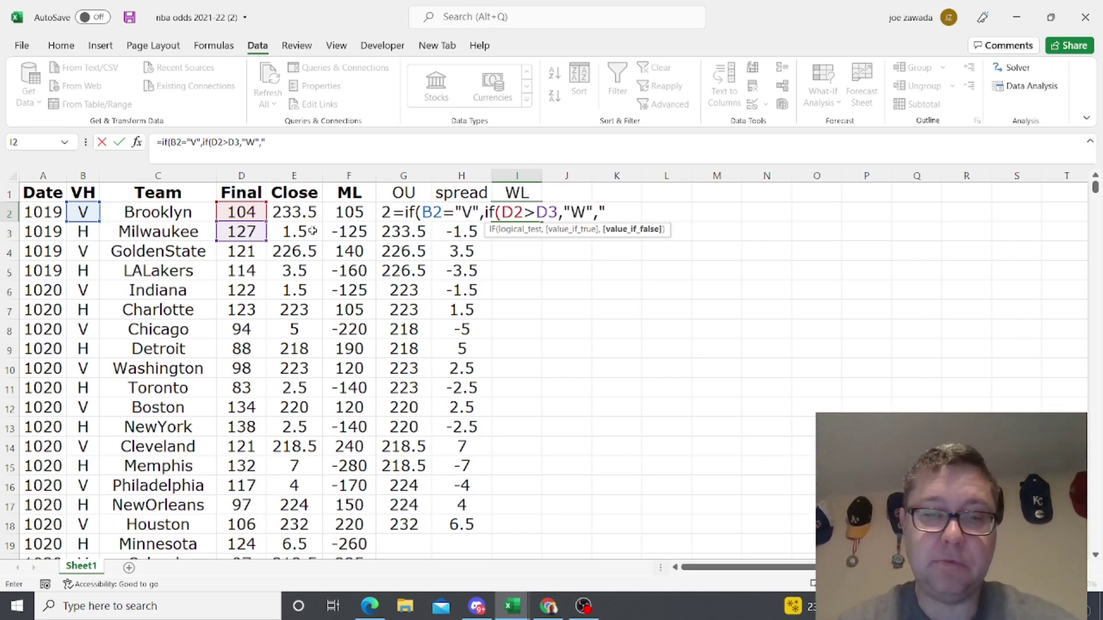
pyautogui.write('L")')
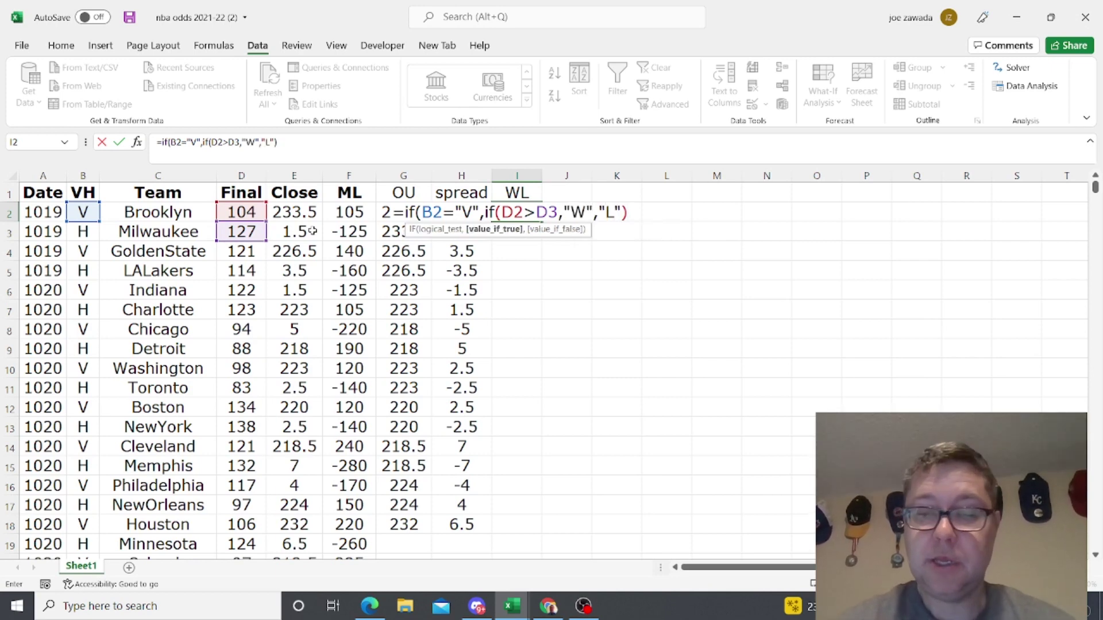
# Step: Complete the I2 formula with the home branch IF(D2>D1,"W","L") and accept the corrected closing parenthesis
pyautogui.write(',')
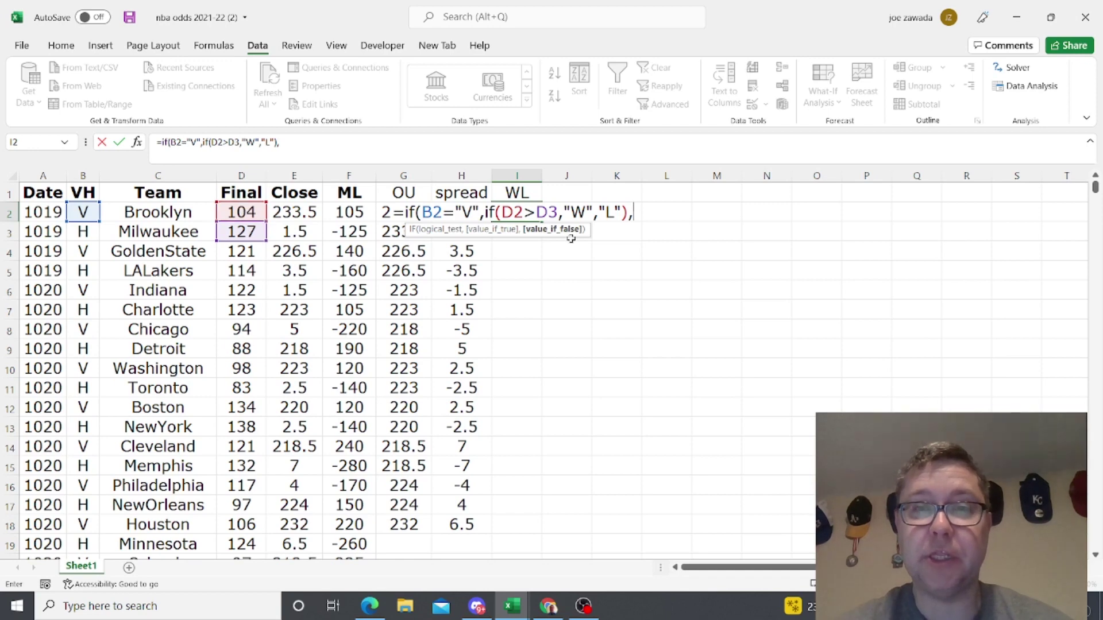
pyautogui.write('if(')
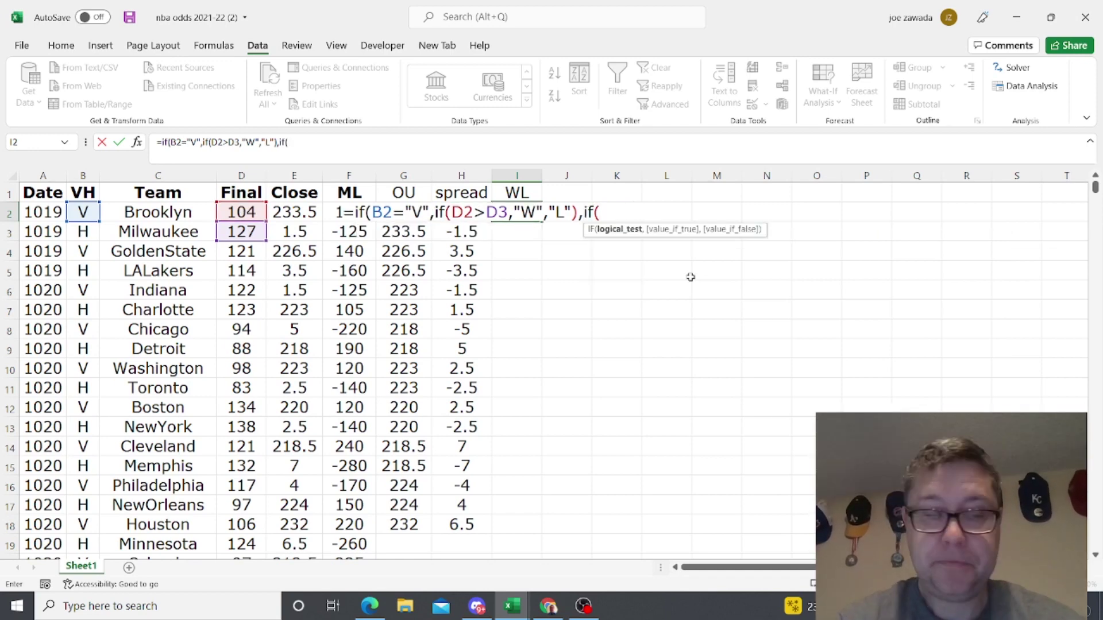
pyautogui.write('d')
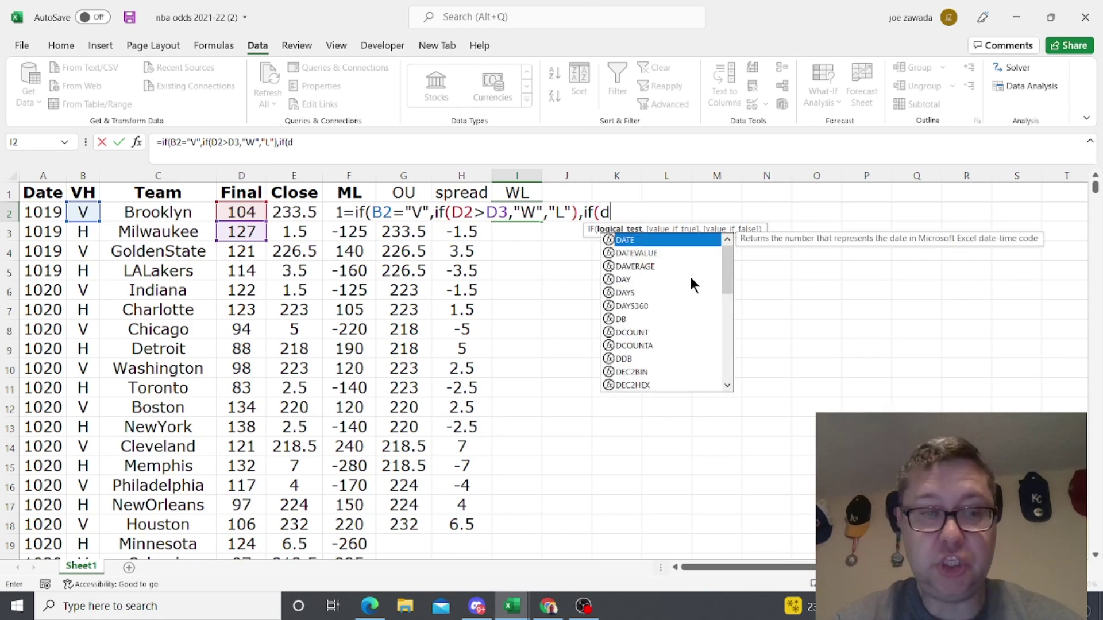
pyautogui.write('2>d1')
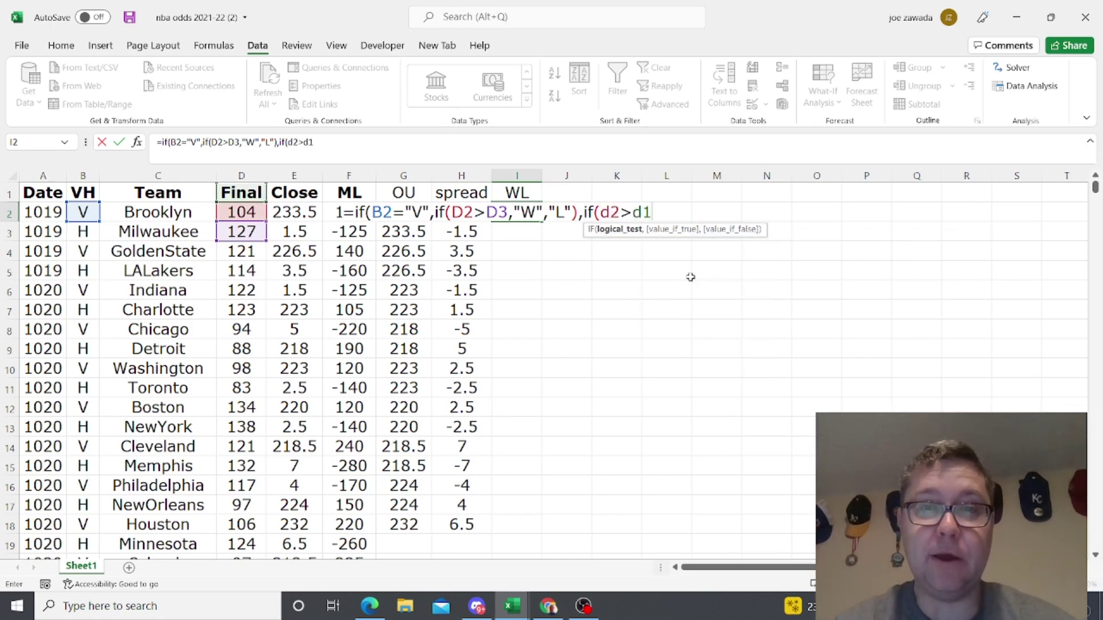
pyautogui.write(',"W"')
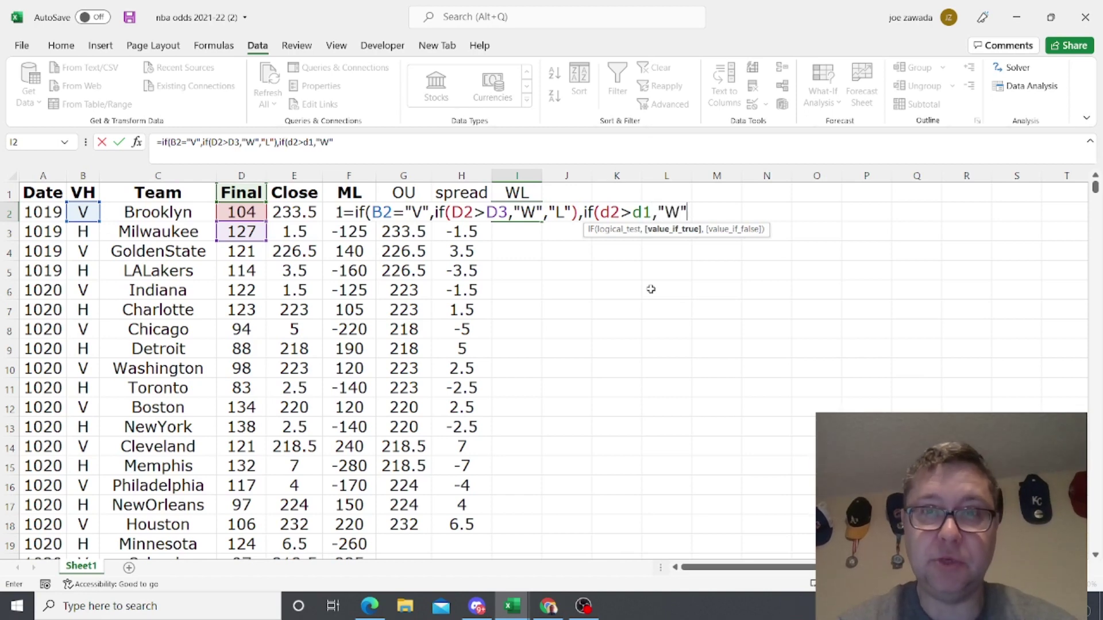
pyautogui.write(',"L")')
pyautogui.press('Return')
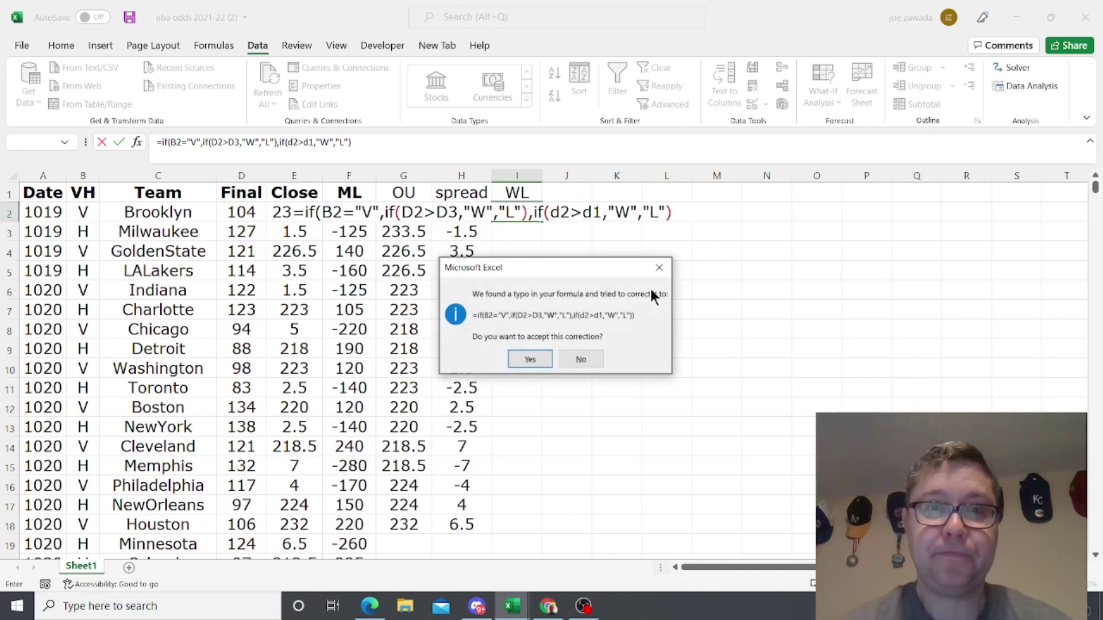
pyautogui.click(530, 359)
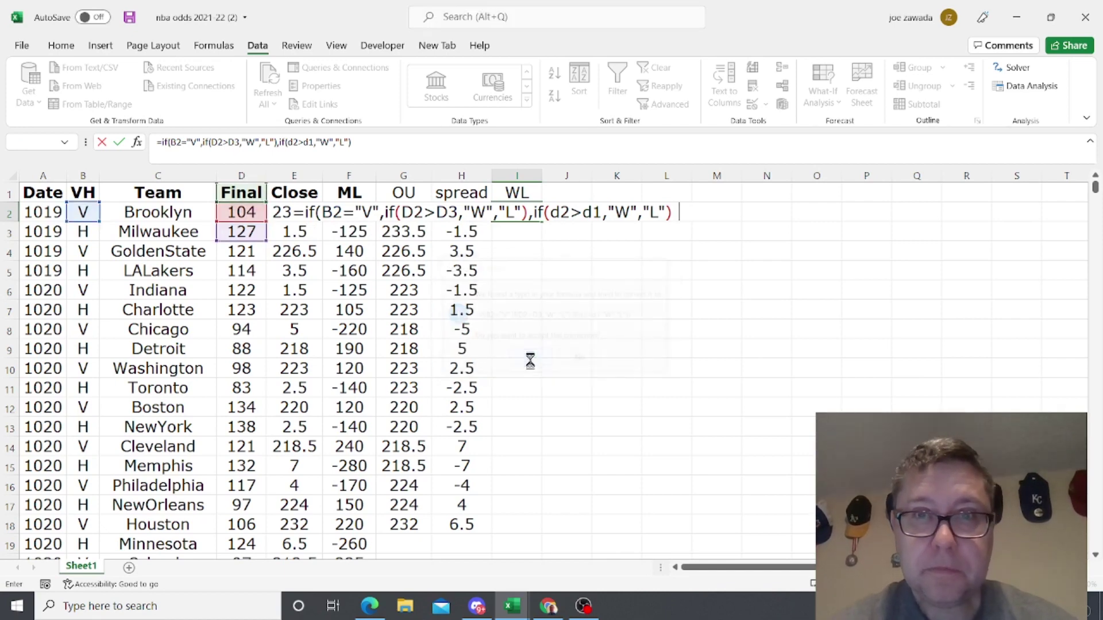
# Step: Review the branches of the I2 formula and fill it down the WL column to I17
pyautogui.click(518, 208)
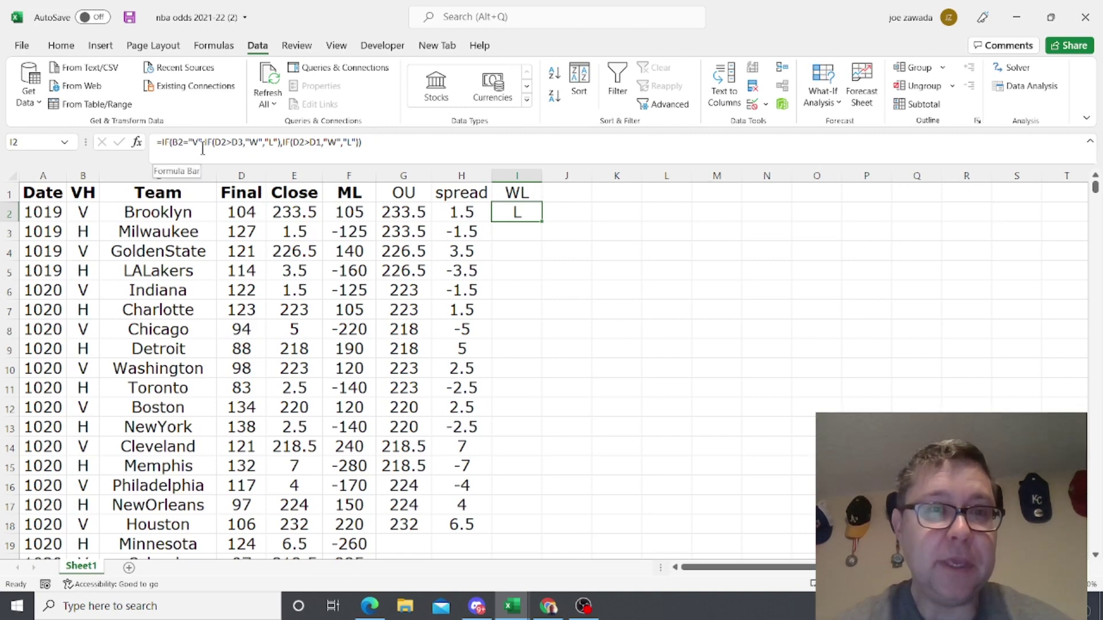
pyautogui.moveTo(204, 144); pyautogui.dragTo(359, 144)
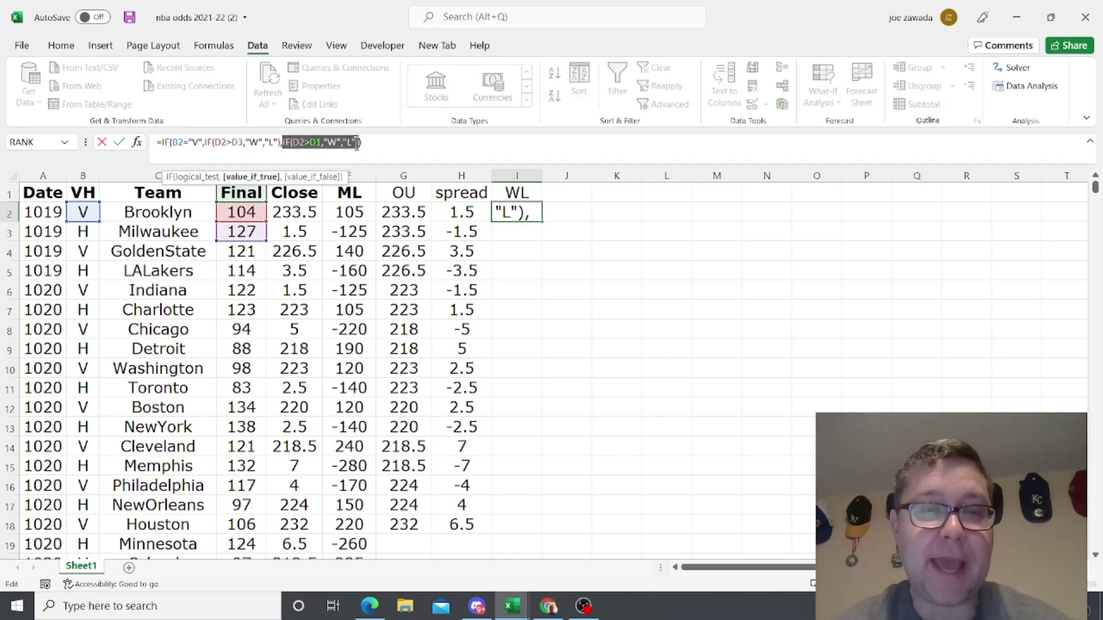
pyautogui.click(554, 212)
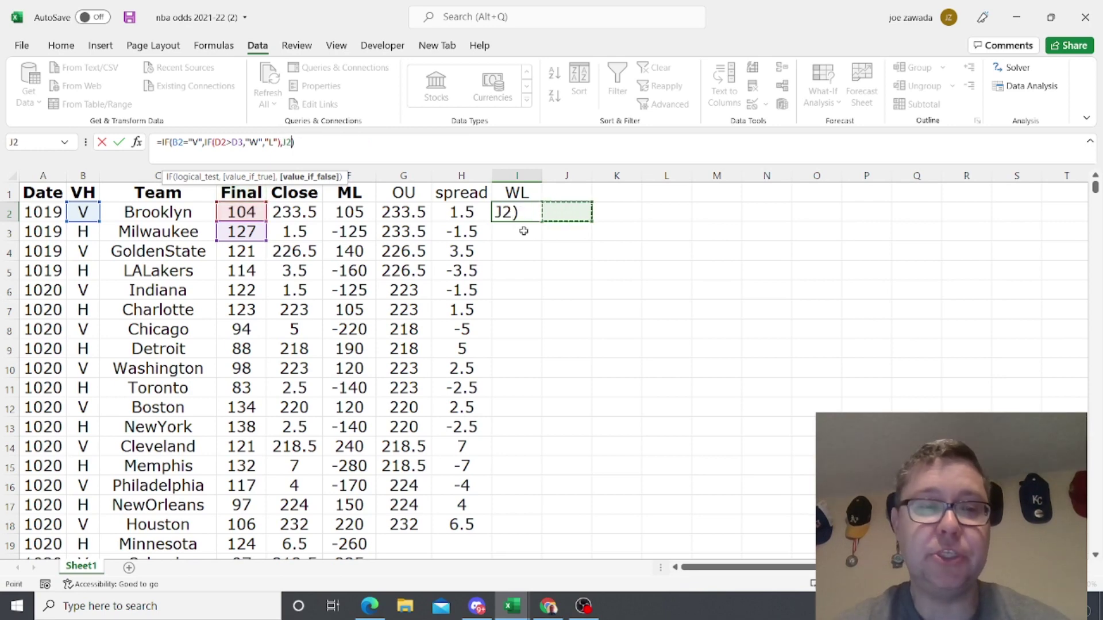
pyautogui.press('Escape')
pyautogui.moveTo(540, 221); pyautogui.dragTo(535, 511)
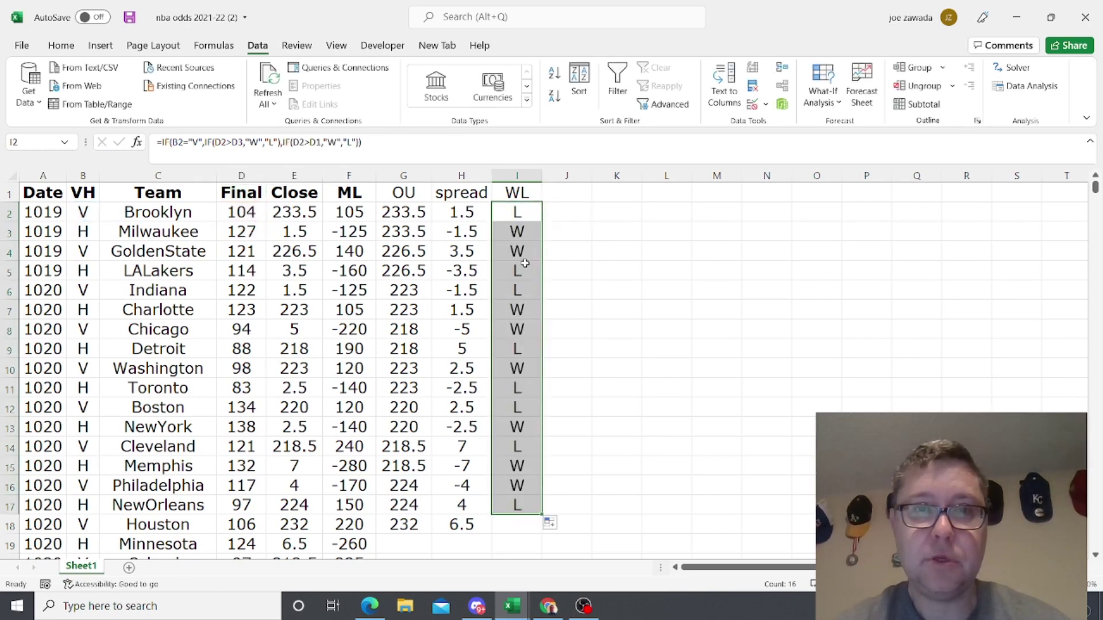
# Step: Check the WL formulas in the first game rows and compare the Chicago and Detroit results with their final scores
pyautogui.click(523, 235)
pyautogui.click(520, 251)
pyautogui.click(519, 290)
pyautogui.click(520, 233)
pyautogui.click(519, 208)
pyautogui.click(518, 232)
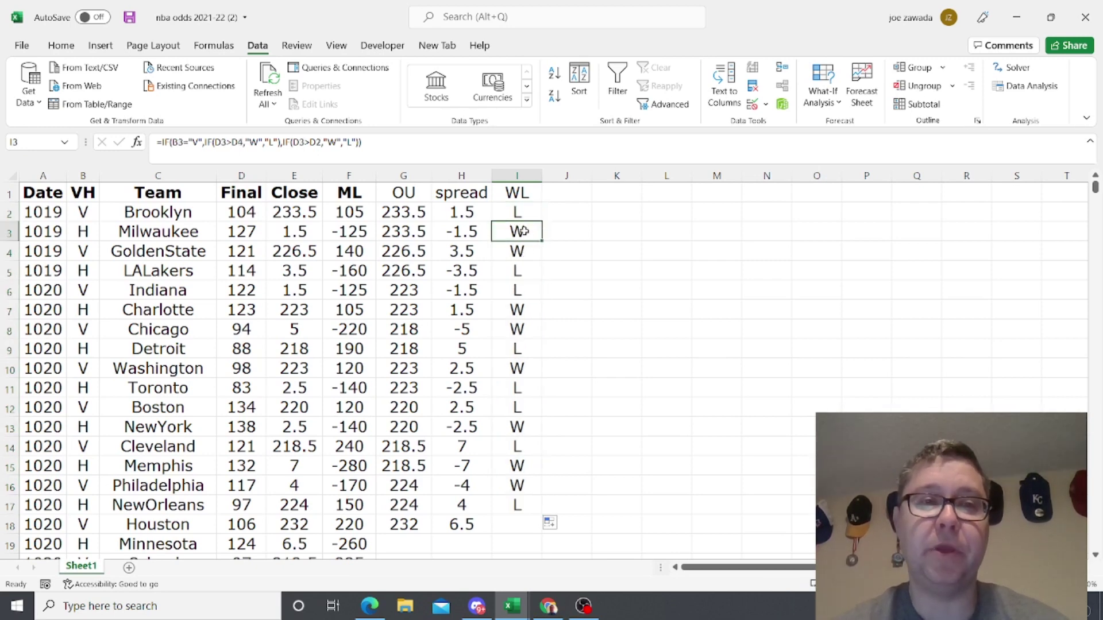
pyautogui.click(524, 215)
pyautogui.moveTo(50, 330); pyautogui.dragTo(521, 352)
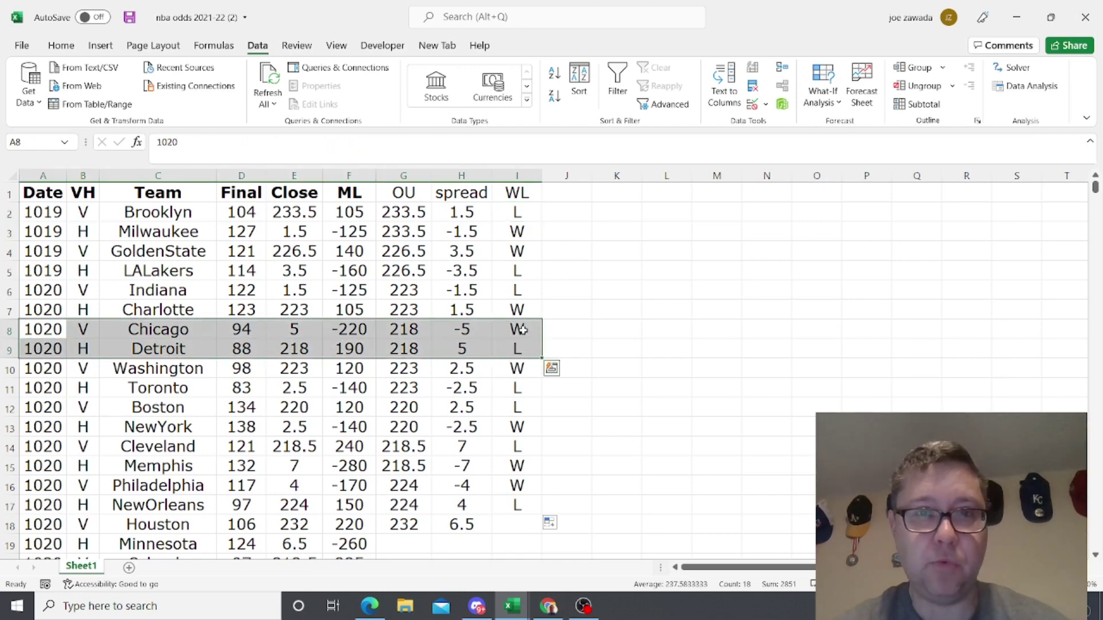
# Step: Add the column header "OU outcome" in J1 and autofit column J to it
pyautogui.click(561, 193)
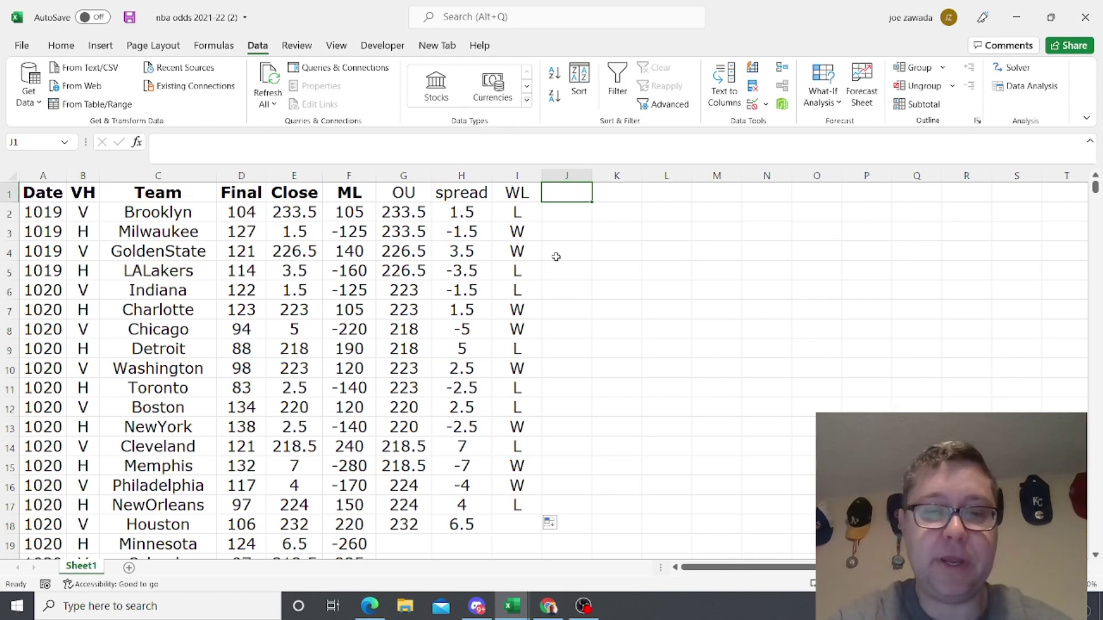
pyautogui.write('OU outcome')
pyautogui.press('Return')
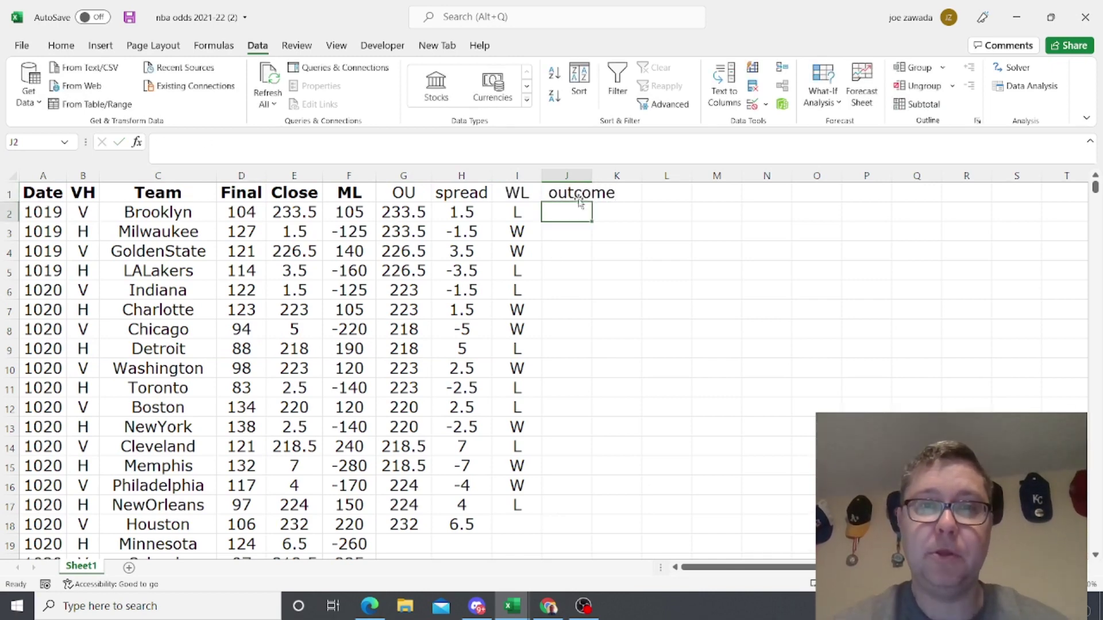
pyautogui.doubleClick(589, 167)
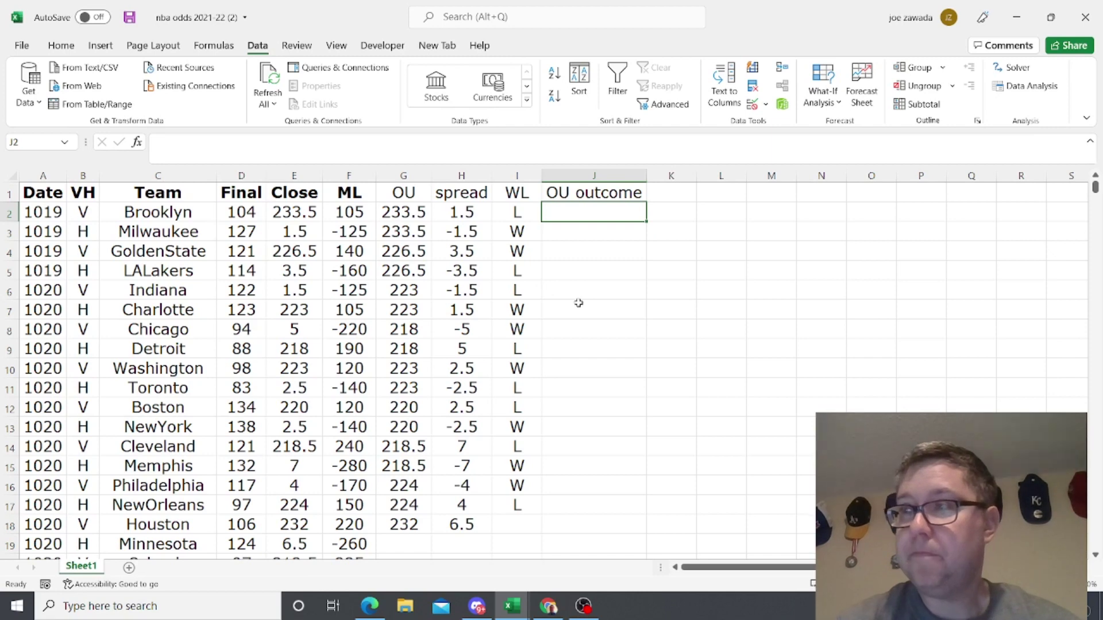
# Step: Begin an IF formula in J2 that tests whether B2 equals "V"
pyautogui.write('=')
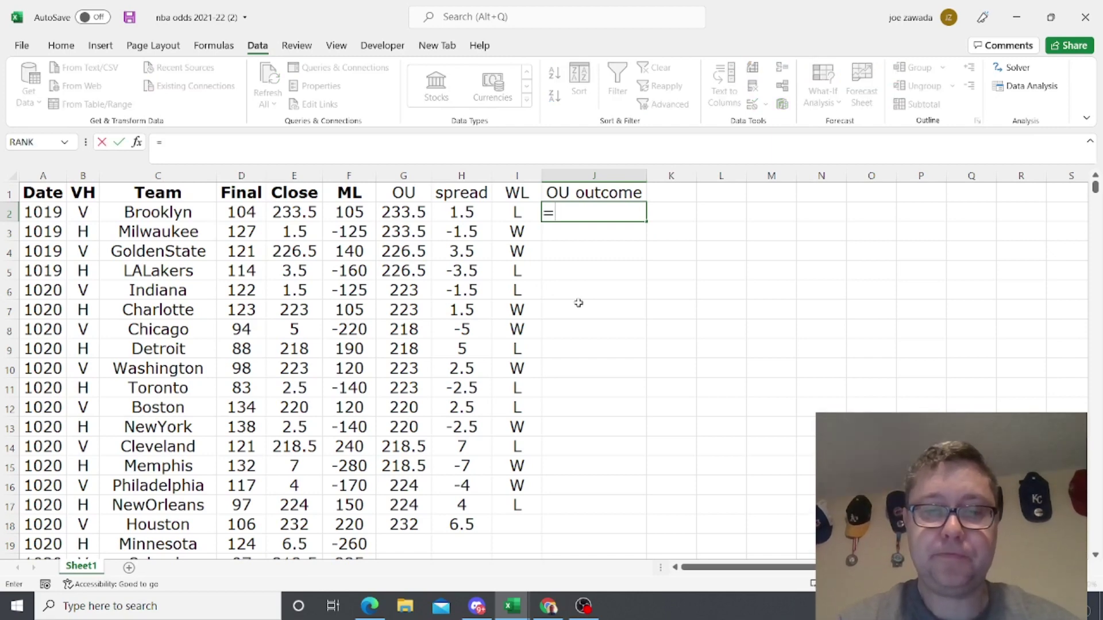
pyautogui.write('if(')
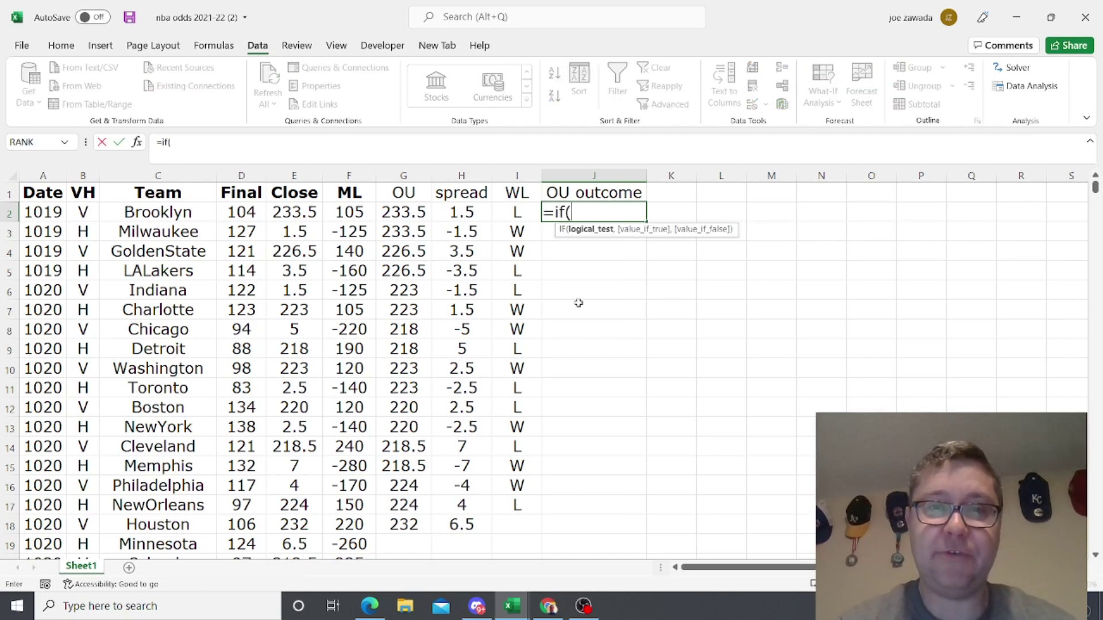
pyautogui.click(83, 214)
pyautogui.write('="V"')
pyautogui.press('BackSpace')
pyautogui.press('BackSpace')
pyautogui.write('V",')
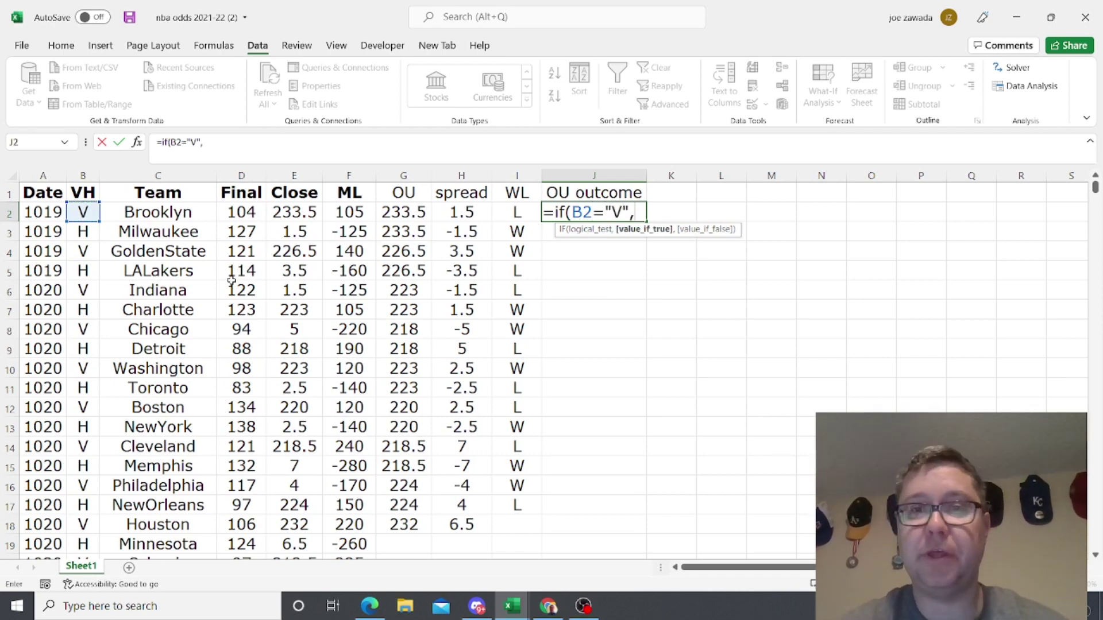
# Step: Add the visitor branch IF(D2+D3>G2,"Over","Under") as the true value of the J2 formula
pyautogui.write('if(')
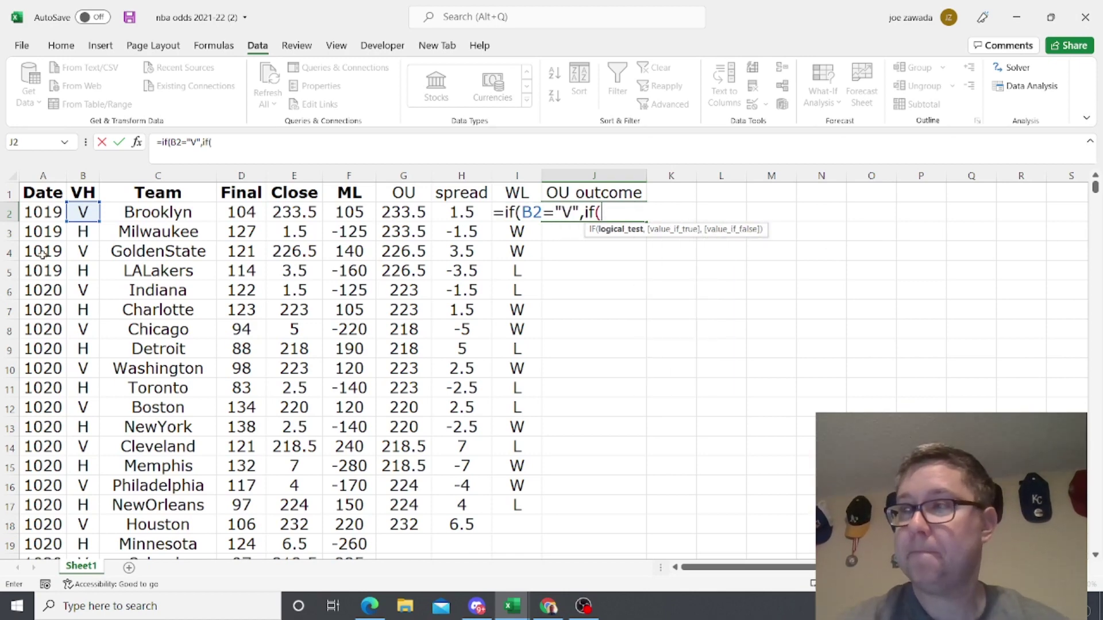
pyautogui.click(252, 209)
pyautogui.write('+')
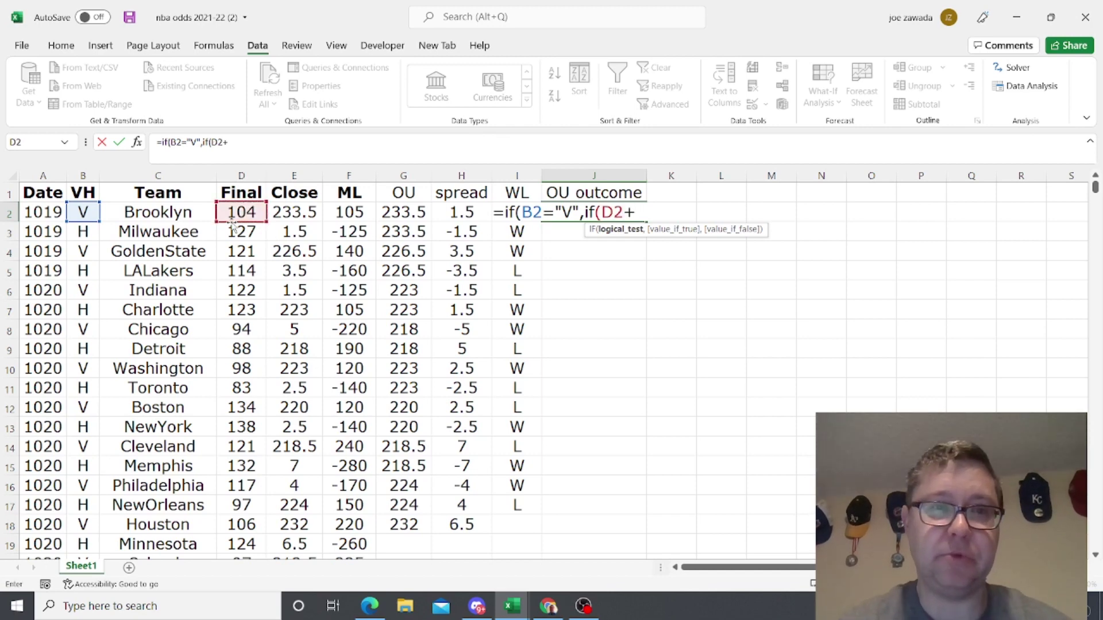
pyautogui.click(261, 232)
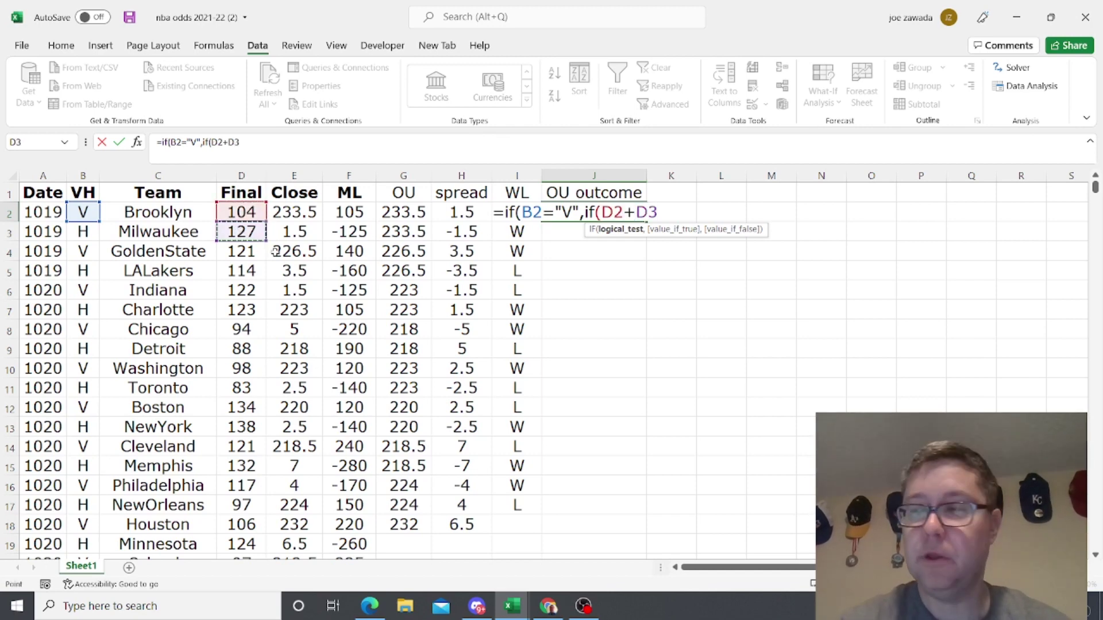
pyautogui.write('>')
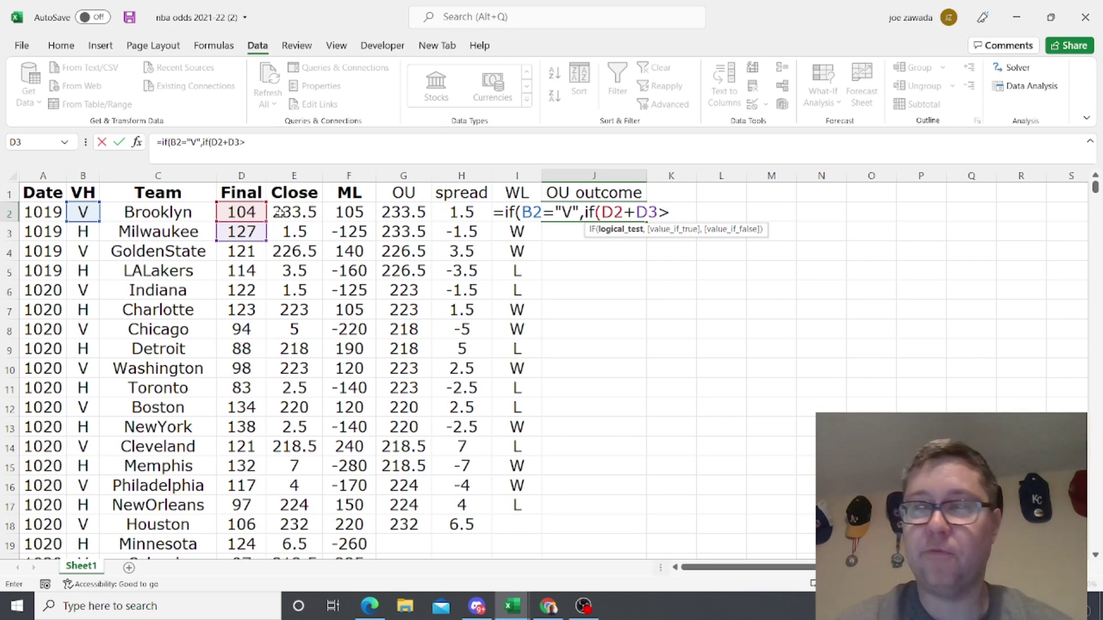
pyautogui.click(406, 218)
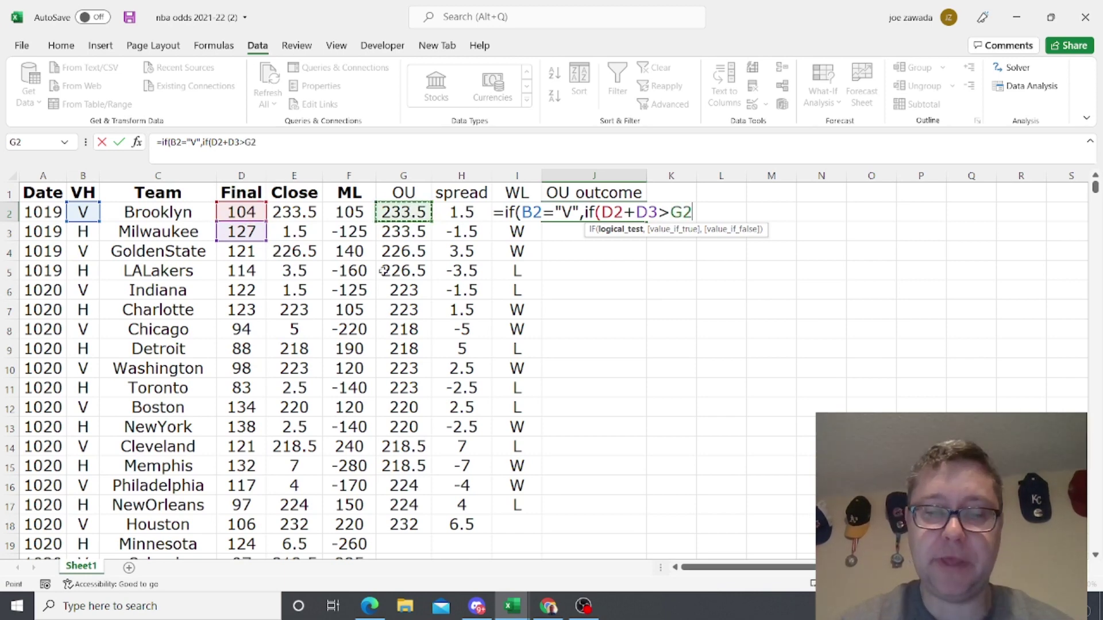
pyautogui.write(',')
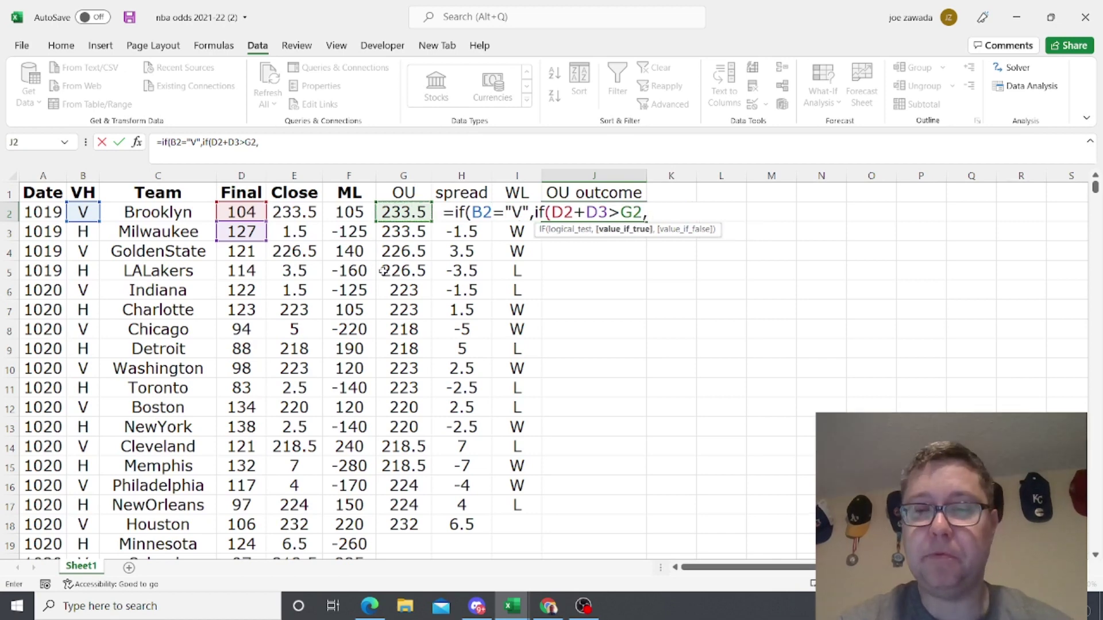
pyautogui.write('"Over"')
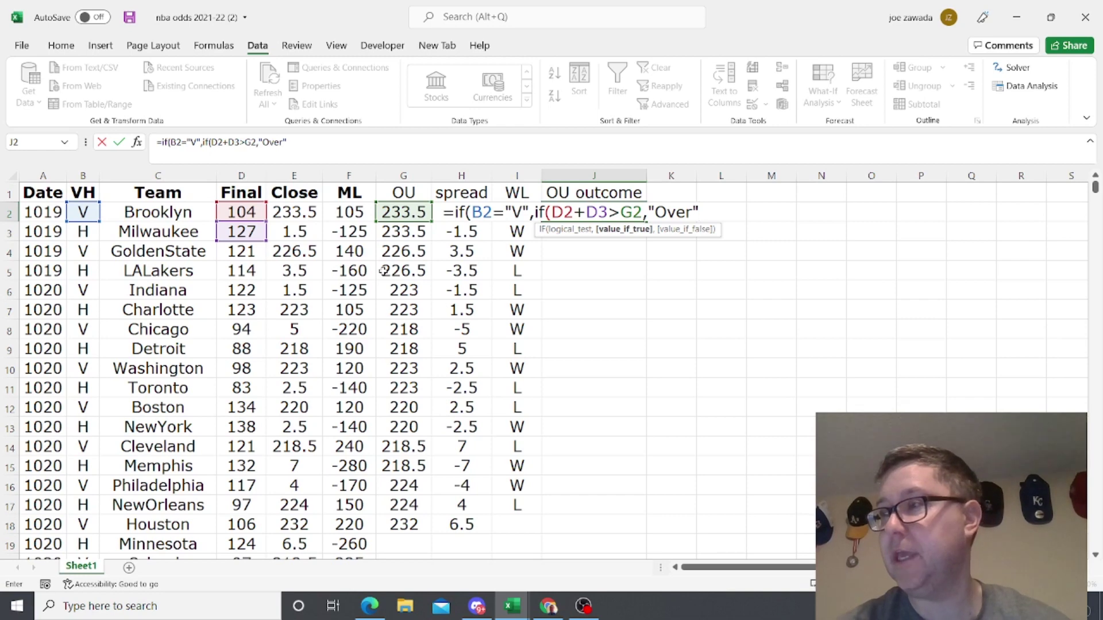
pyautogui.write(',')
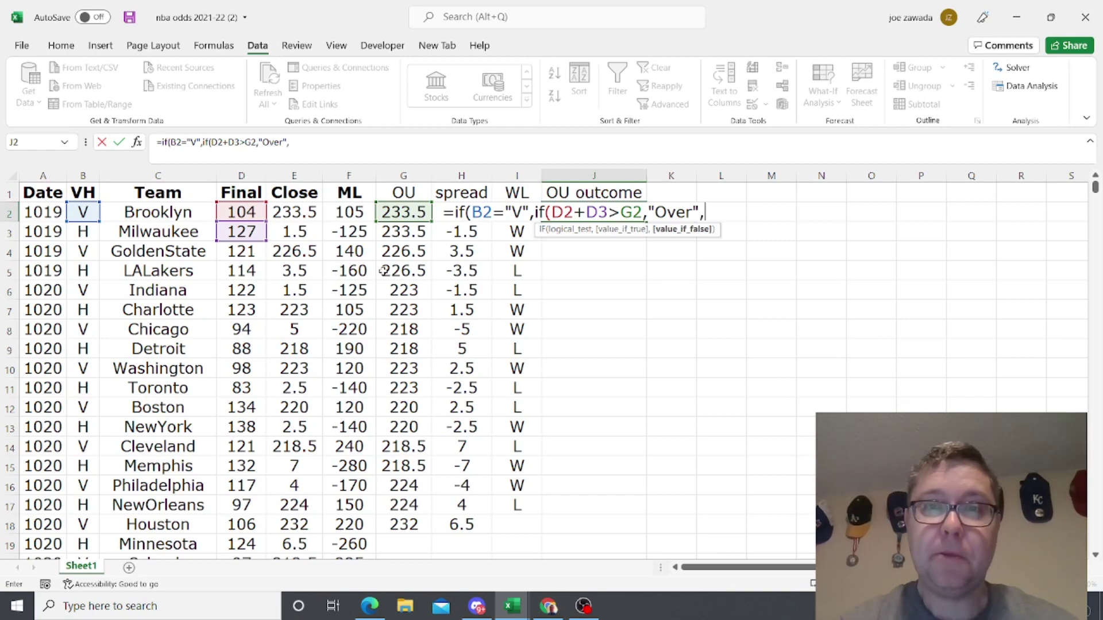
pyautogui.write('"Und')
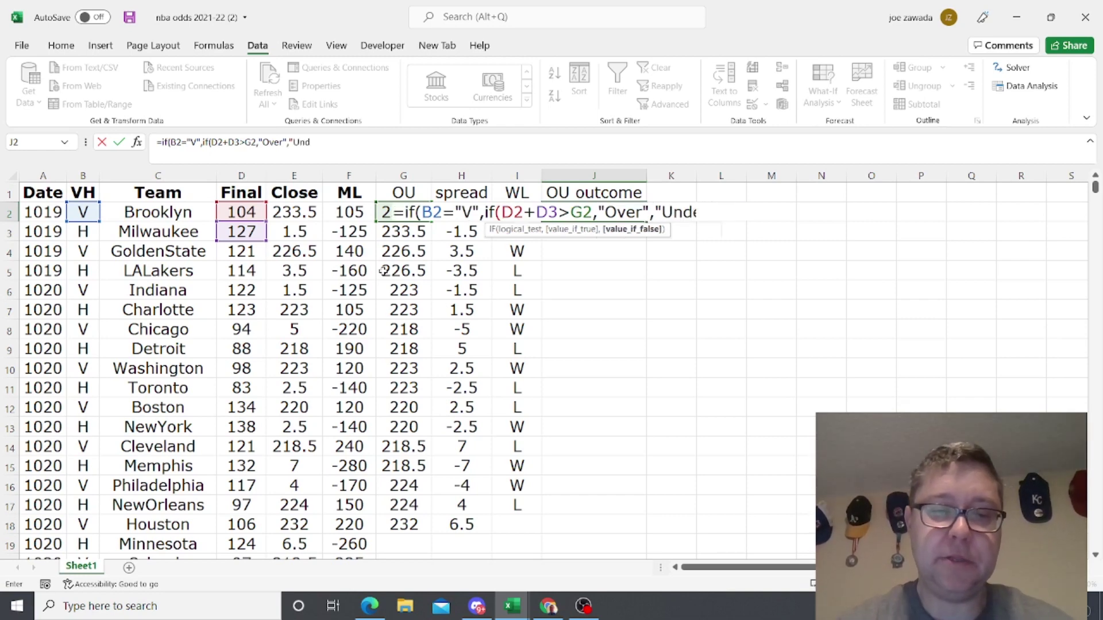
pyautogui.write('er")')
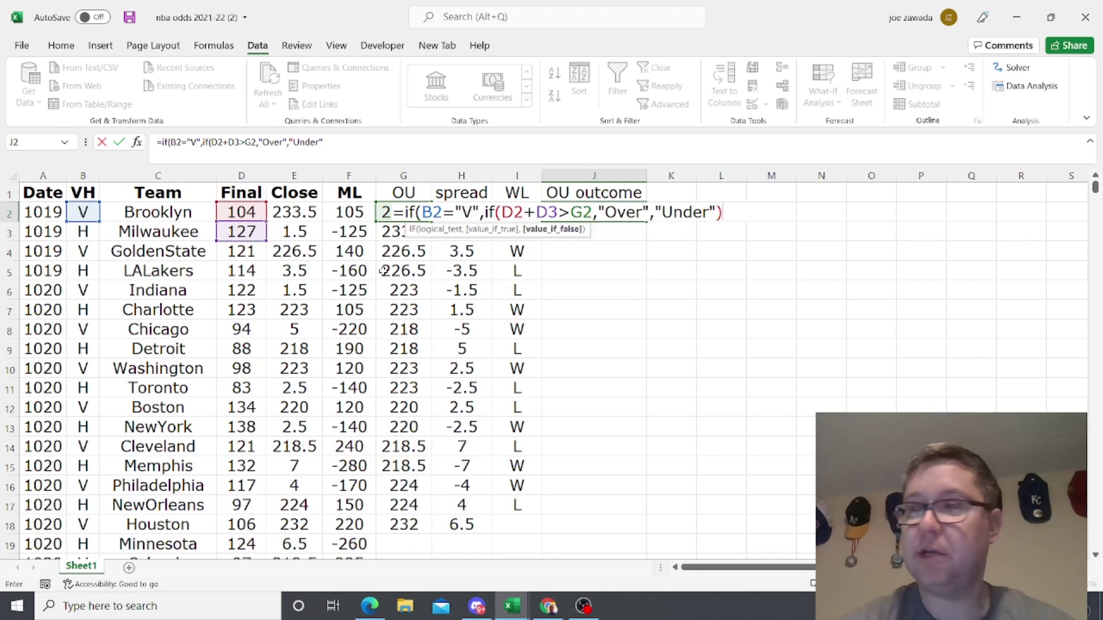
# Step: Complete the J2 formula with the home branch IF(D2+D1>G2,"Over","Under") and fill it down the OU outcome column to J17
pyautogui.write(',')
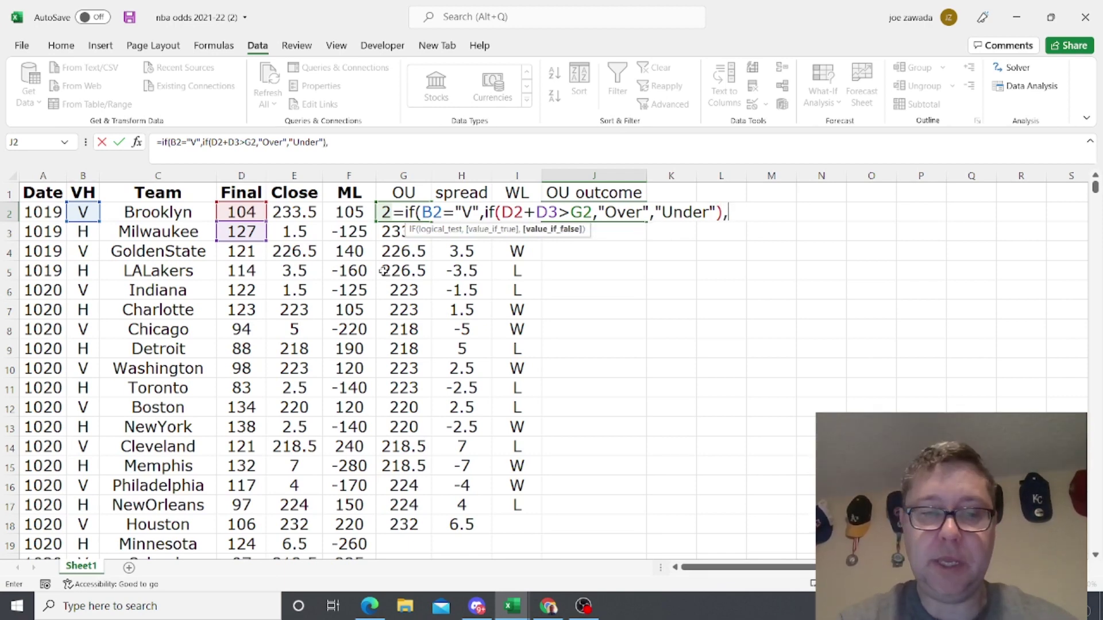
pyautogui.write('if(')
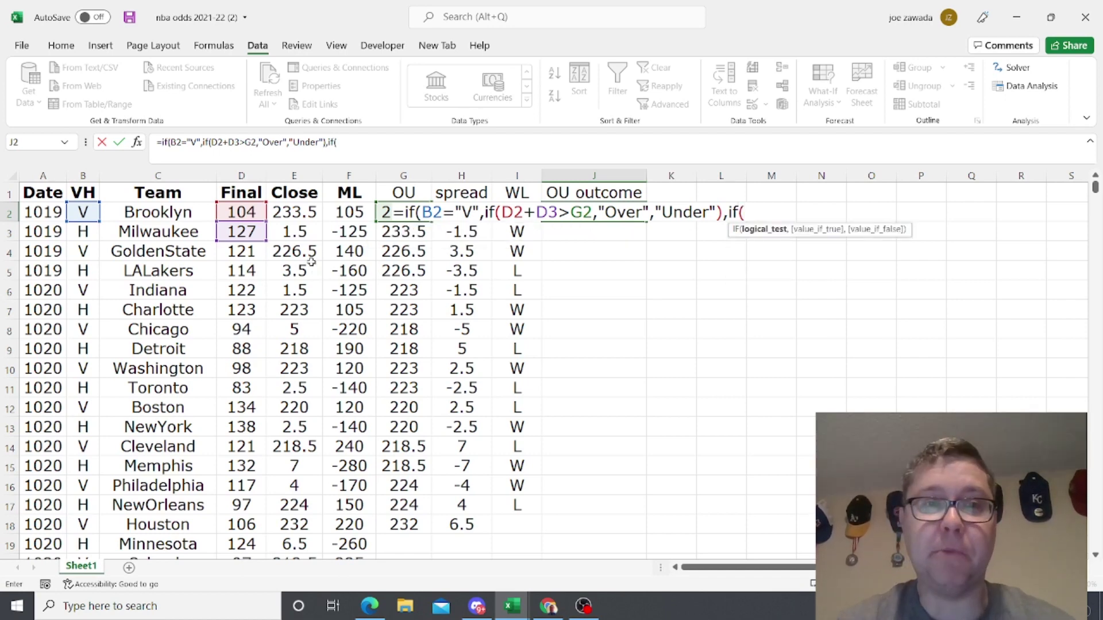
pyautogui.click(244, 213)
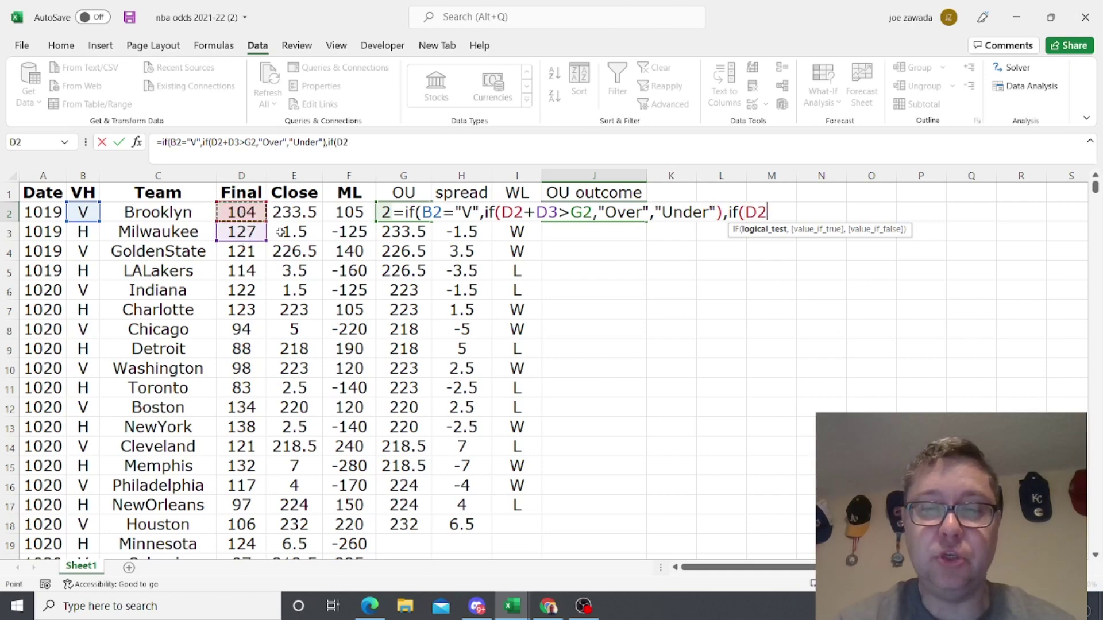
pyautogui.write('+')
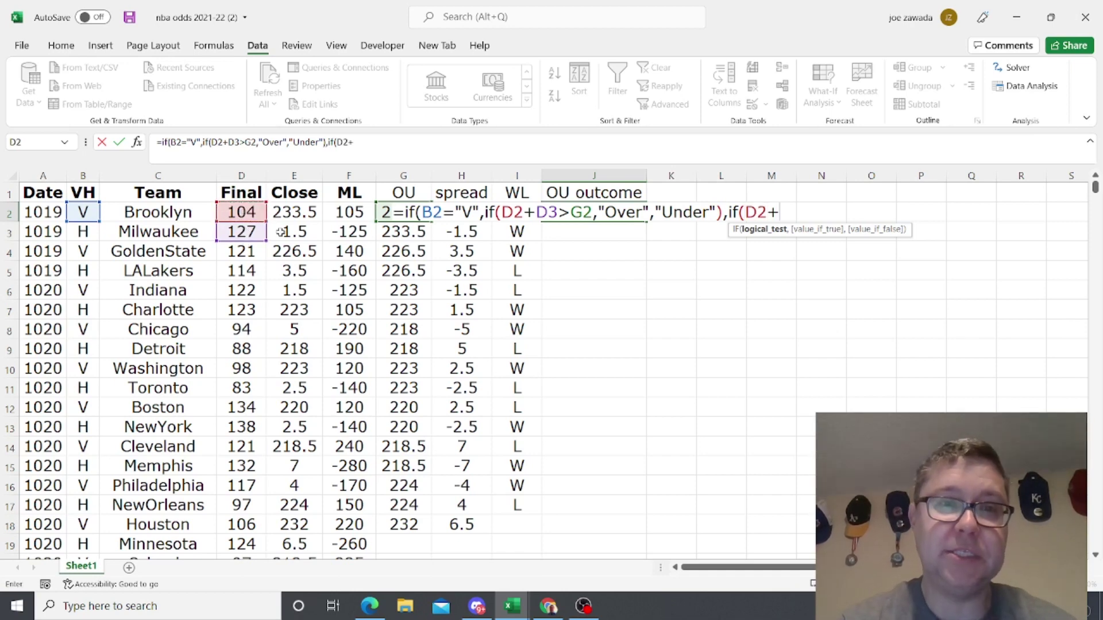
pyautogui.click(245, 194)
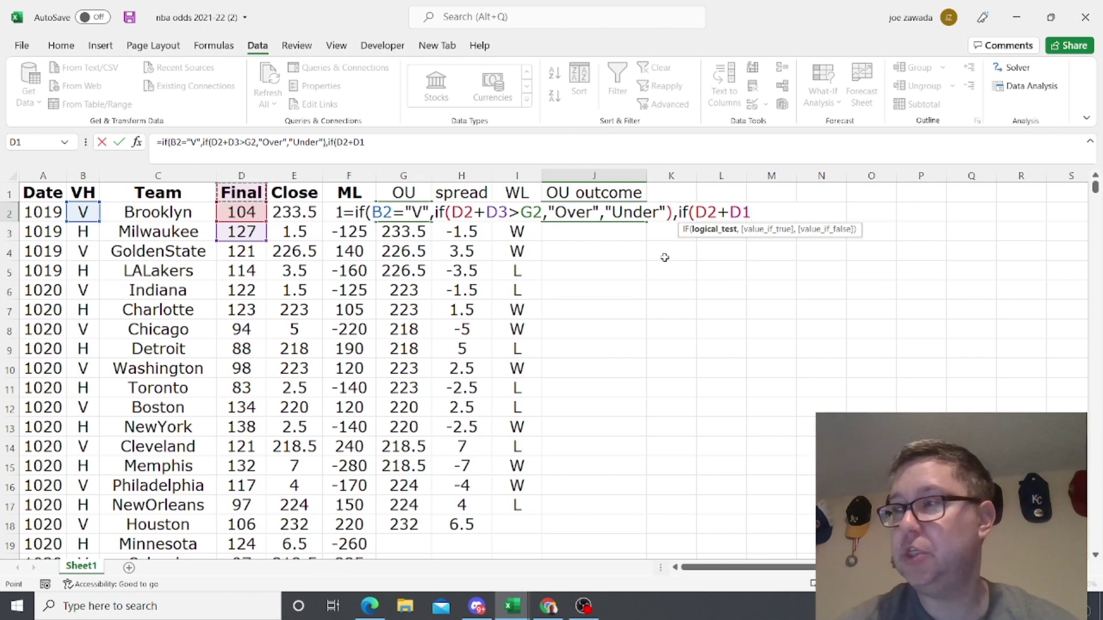
pyautogui.write('>')
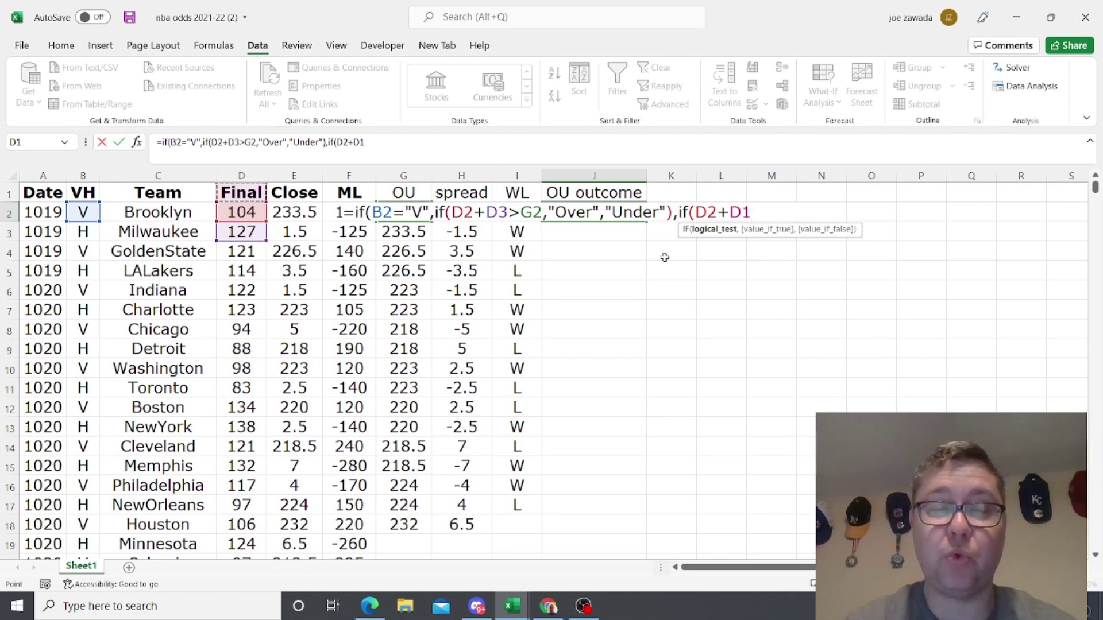
pyautogui.write('g2')
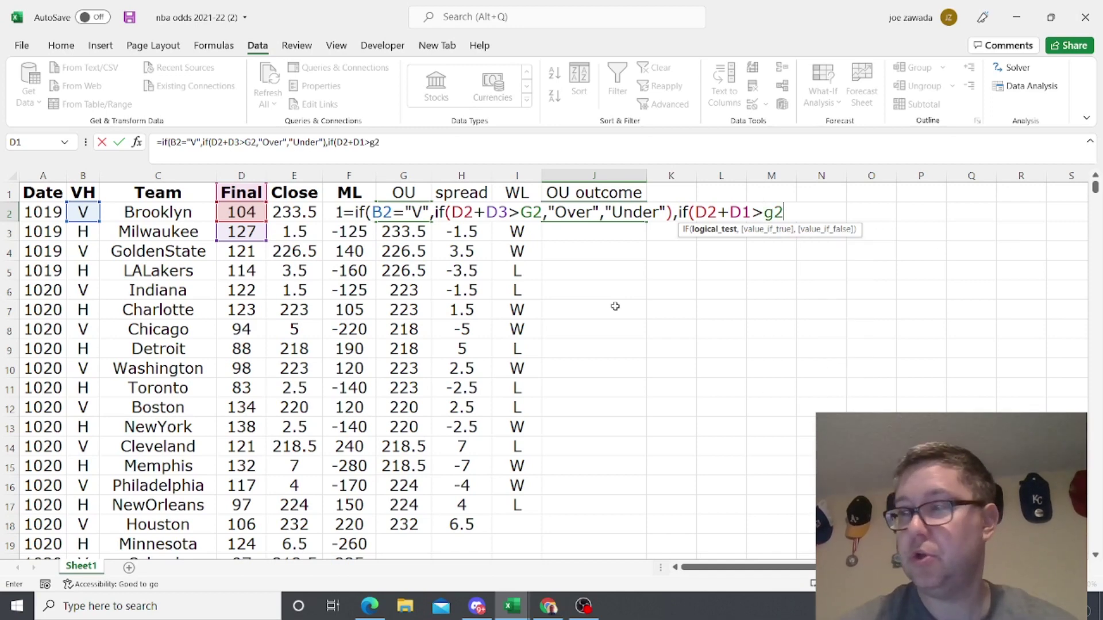
pyautogui.write(',')
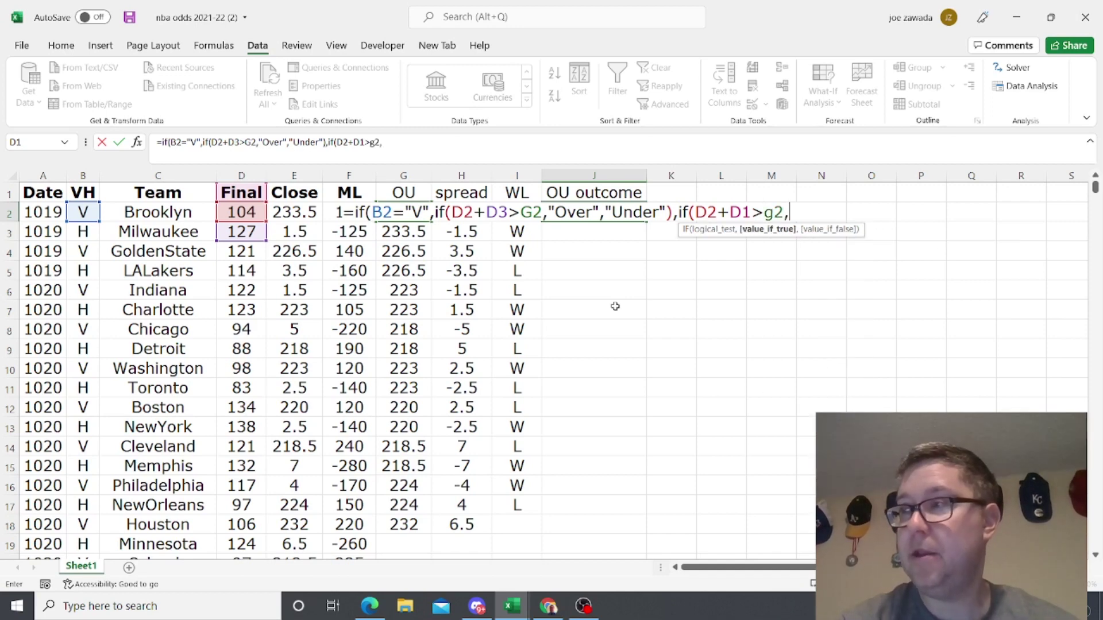
pyautogui.write('"Over","Under"')
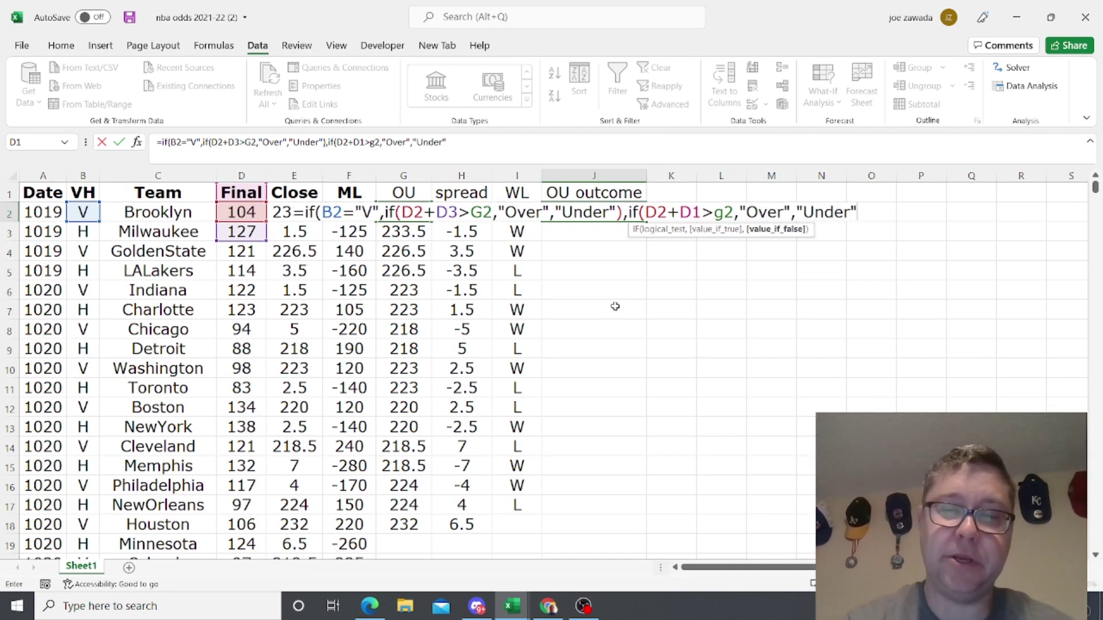
pyautogui.write(')')
pyautogui.write(')')
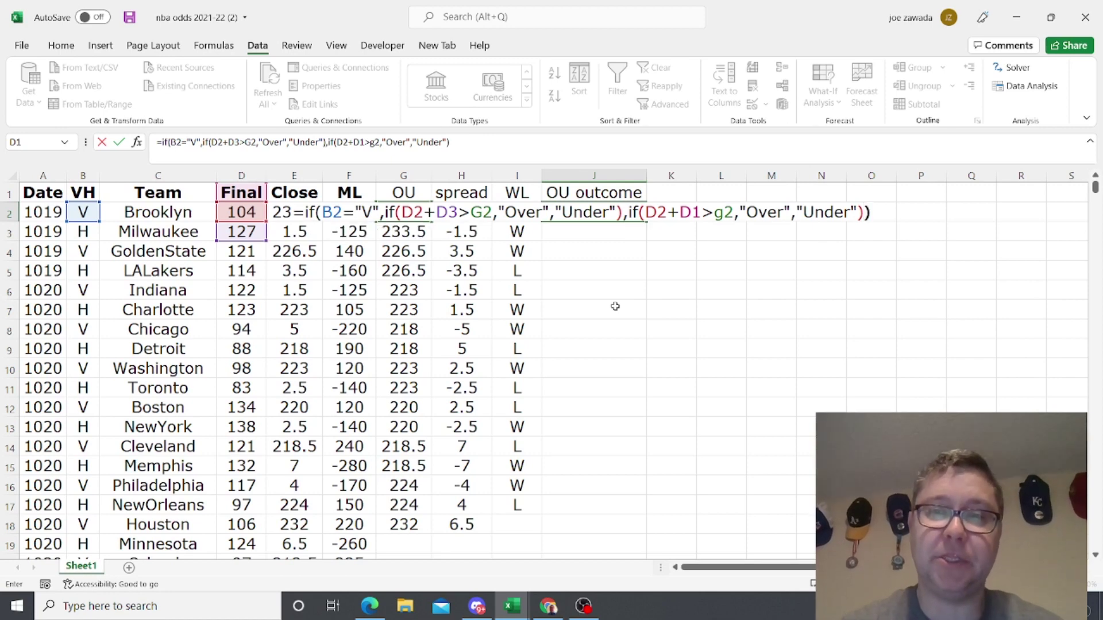
pyautogui.press('Return')
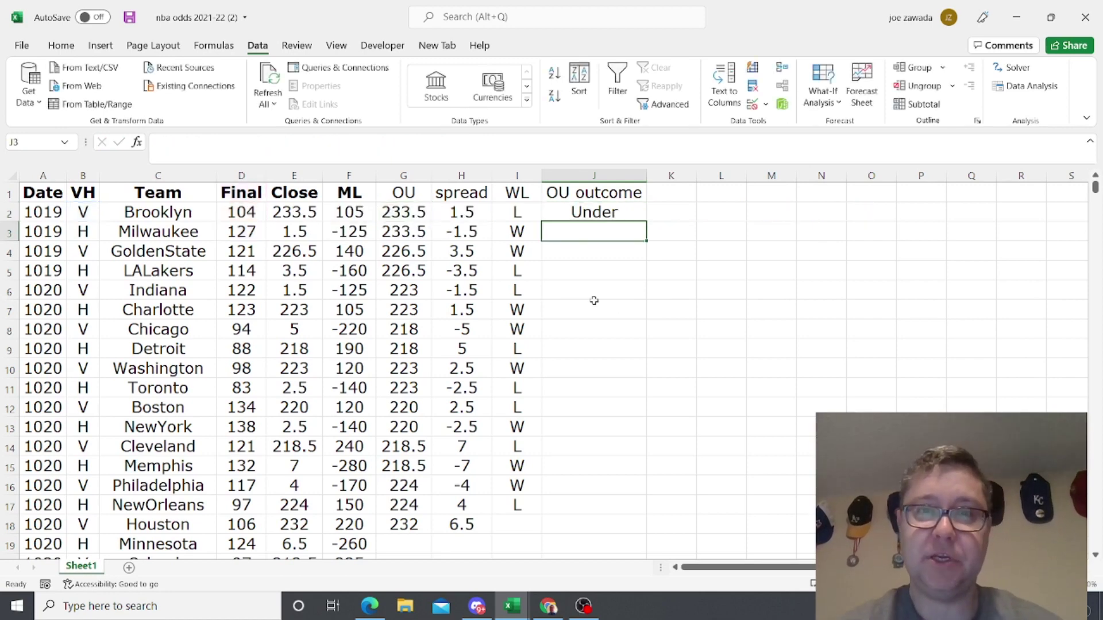
pyautogui.click(610, 212)
pyautogui.moveTo(646, 249); pyautogui.dragTo(636, 504)
# Step: Check the OU outcome results against the combined final scores and OU line of the first game, and inspect further rows down to J17
pyautogui.click(593, 232)
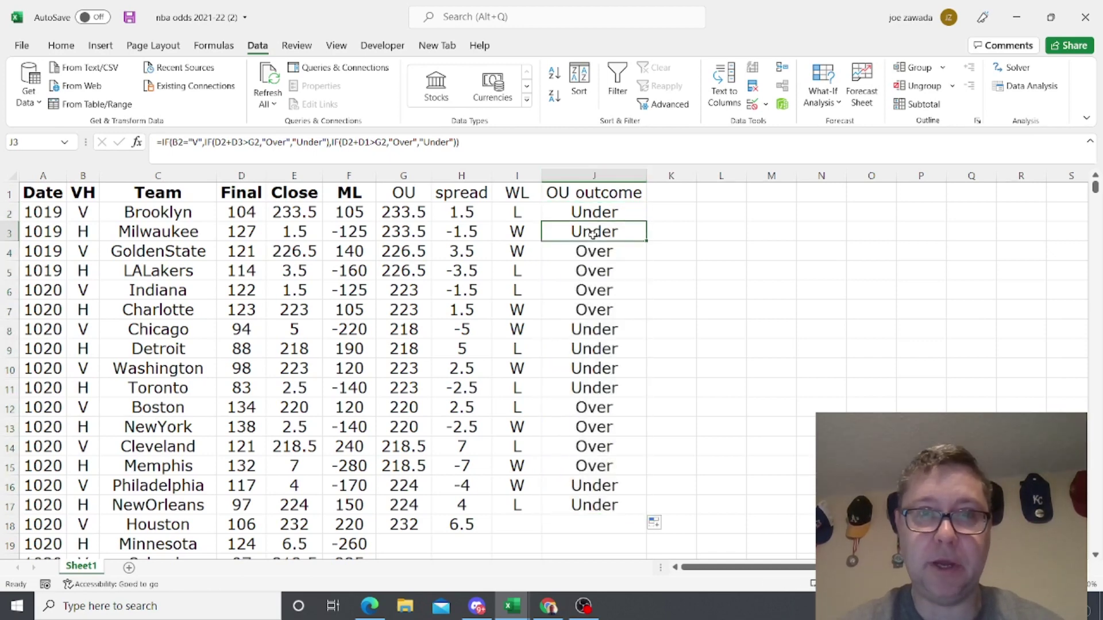
pyautogui.moveTo(239, 237); pyautogui.dragTo(247, 224)
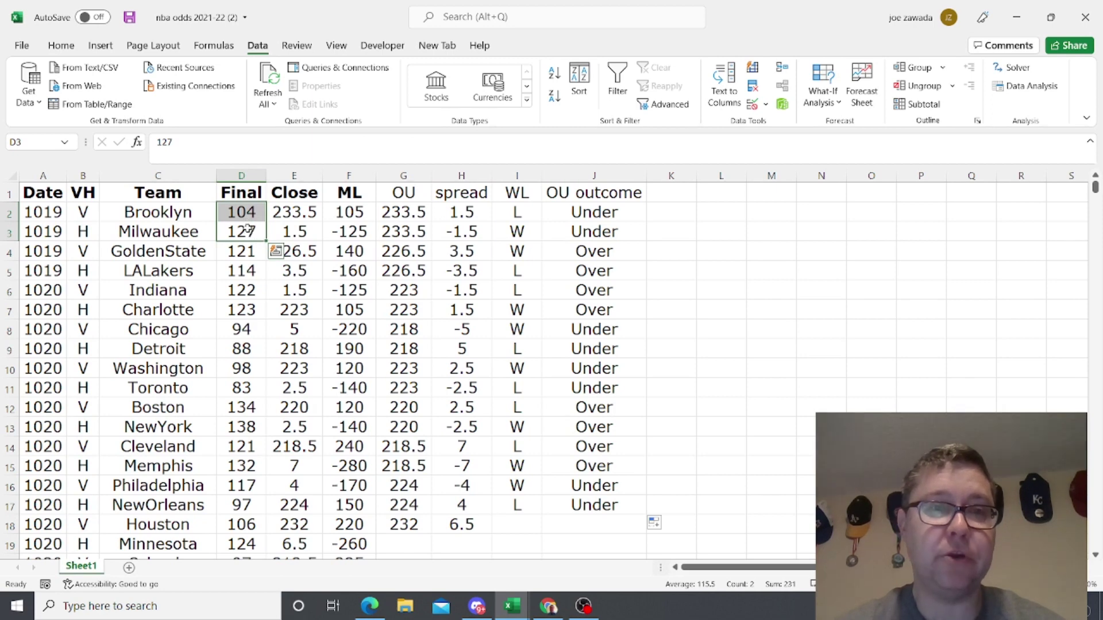
pyautogui.click(241, 212)
pyautogui.click(400, 214)
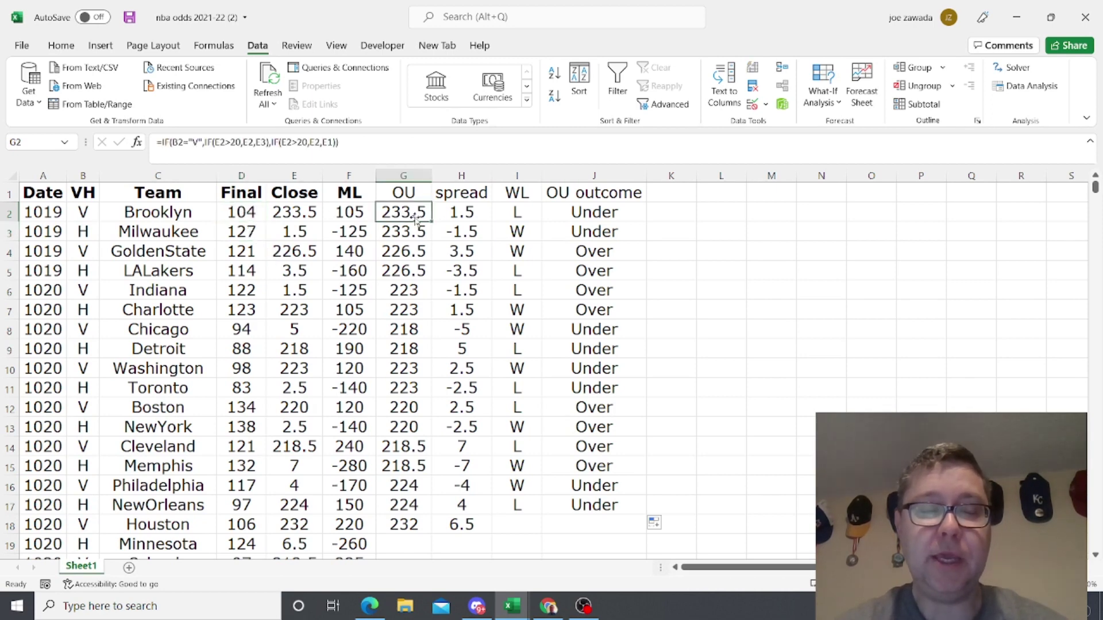
pyautogui.click(597, 215)
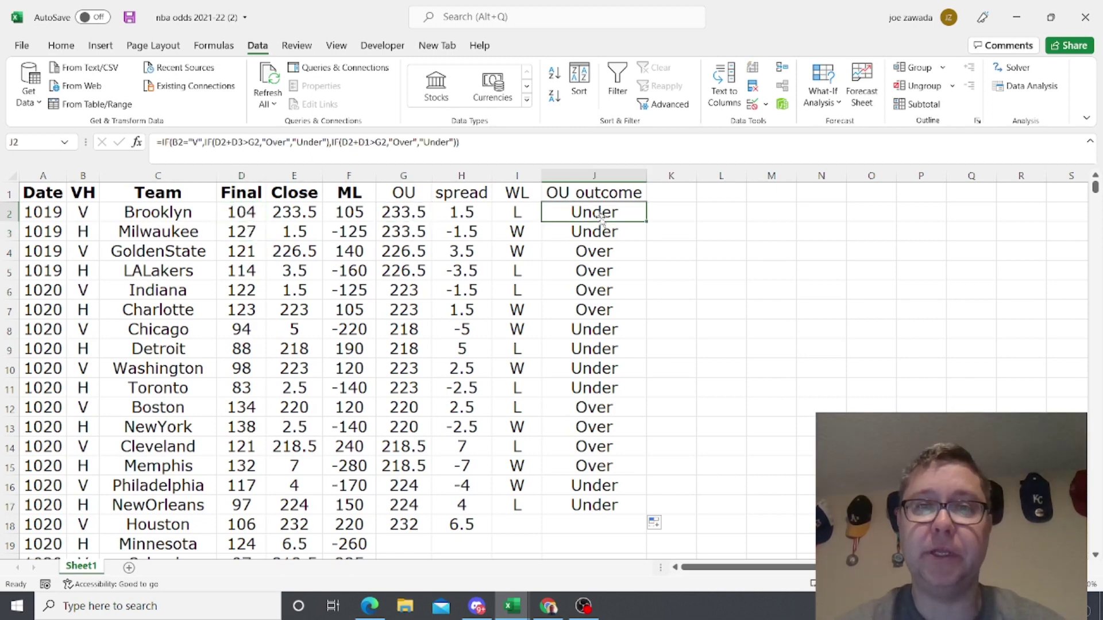
pyautogui.click(598, 230)
pyautogui.click(588, 276)
pyautogui.click(583, 343)
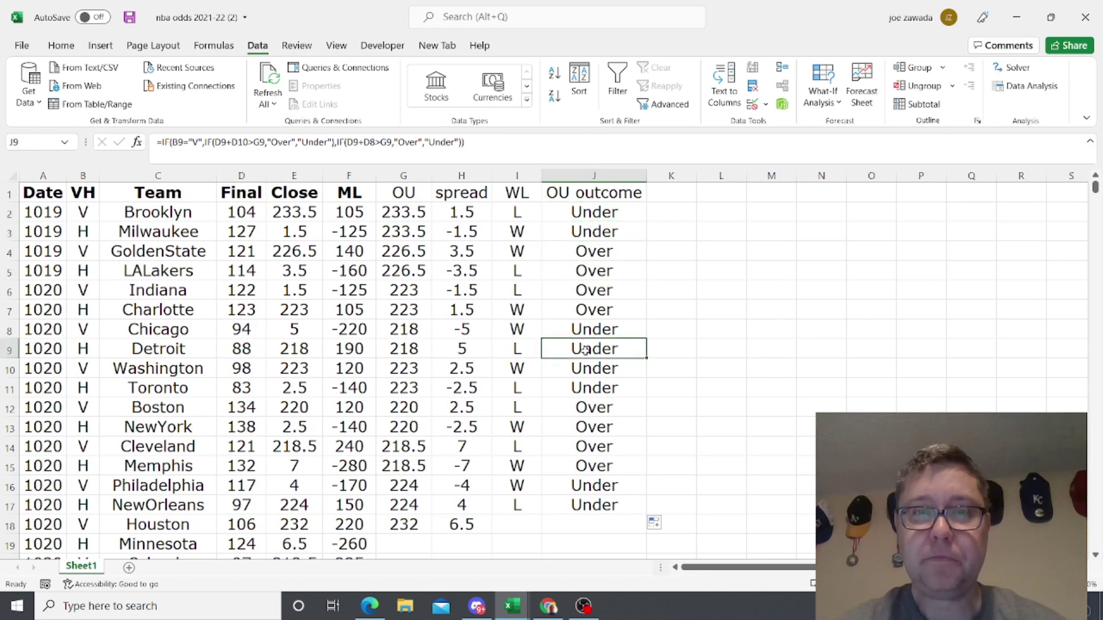
pyautogui.moveTo(607, 444); pyautogui.dragTo(594, 506)
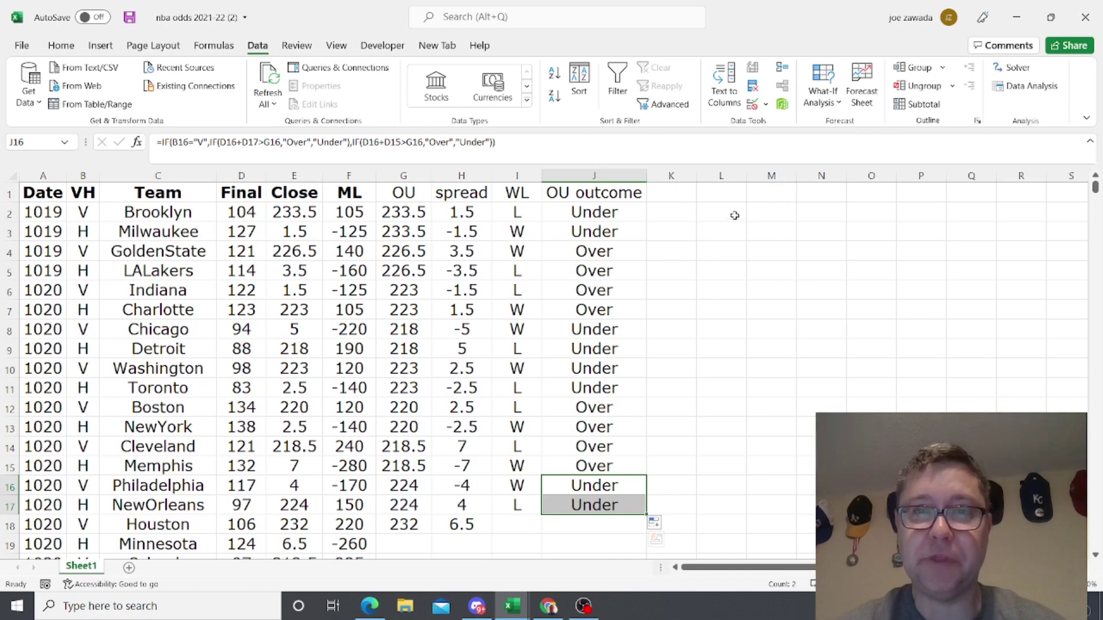
# Step: Add the column header "pts with spread" in K1 and autofit column K to it
pyautogui.click(670, 194)
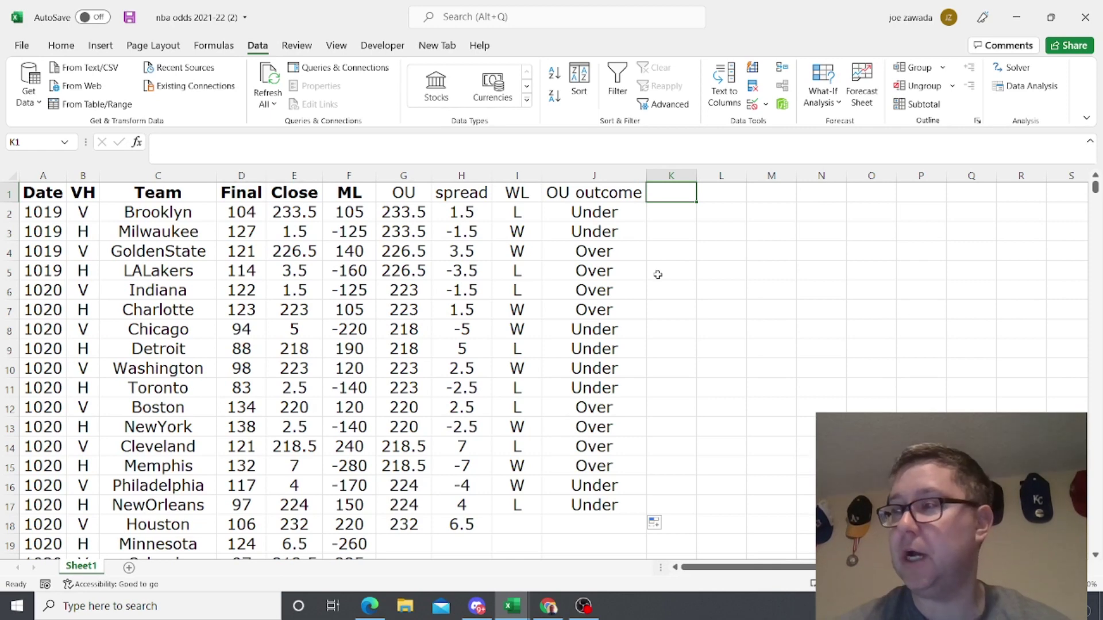
pyautogui.write('pt')
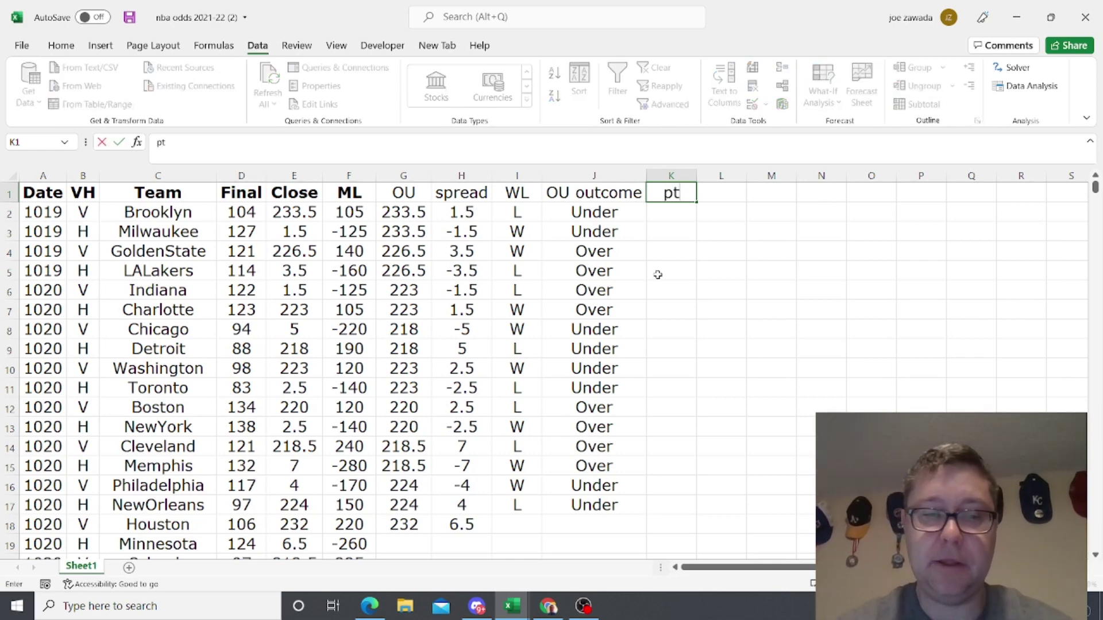
pyautogui.write('s wi')
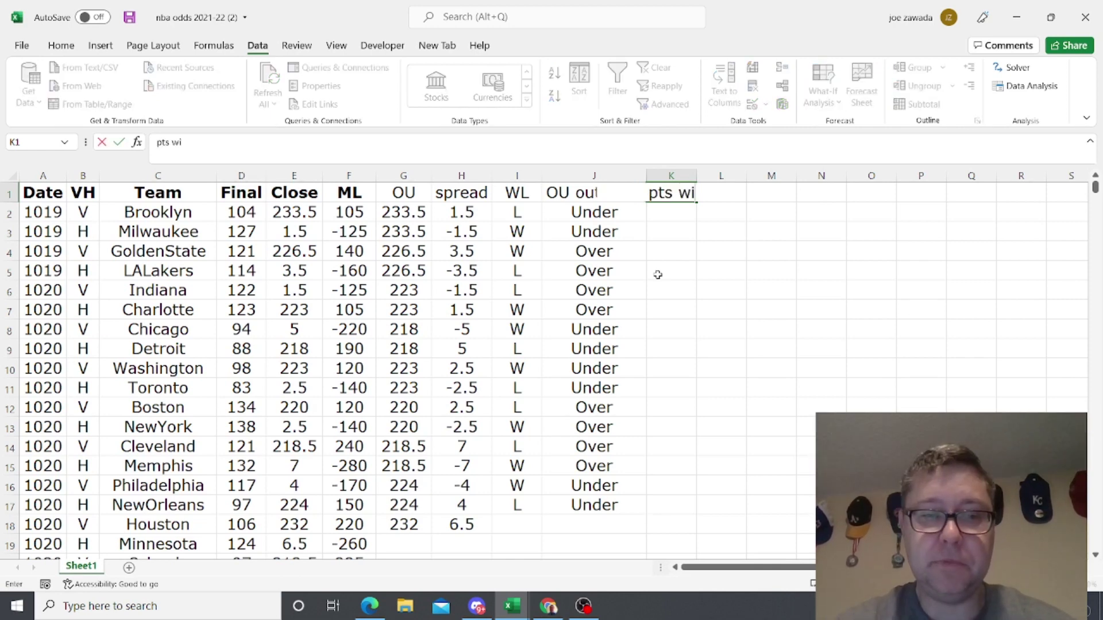
pyautogui.write('th spread')
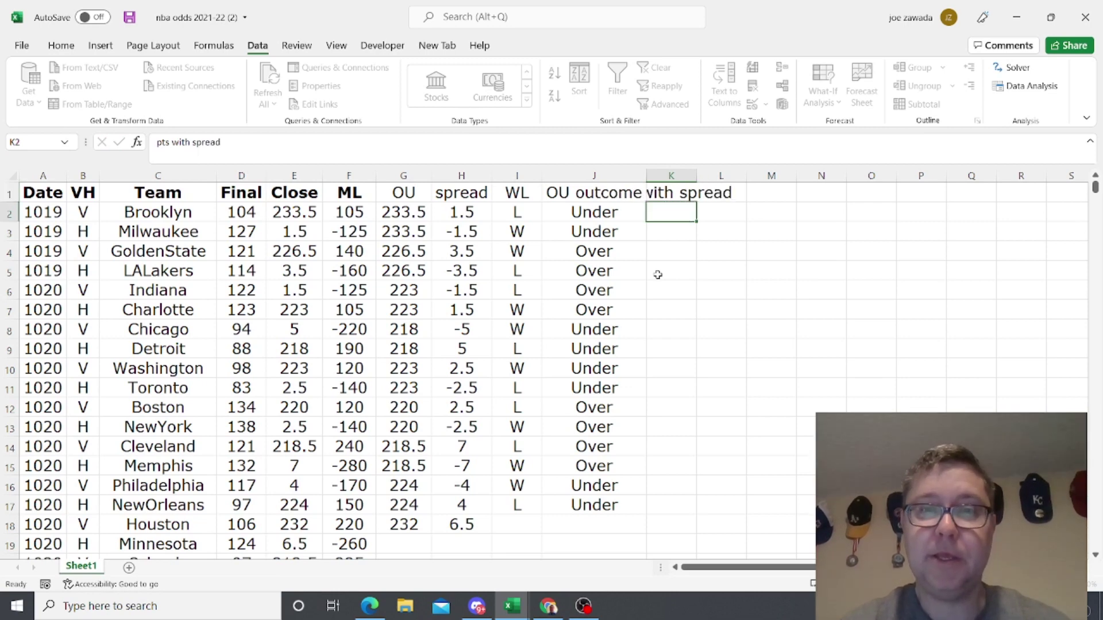
pyautogui.press('Return')
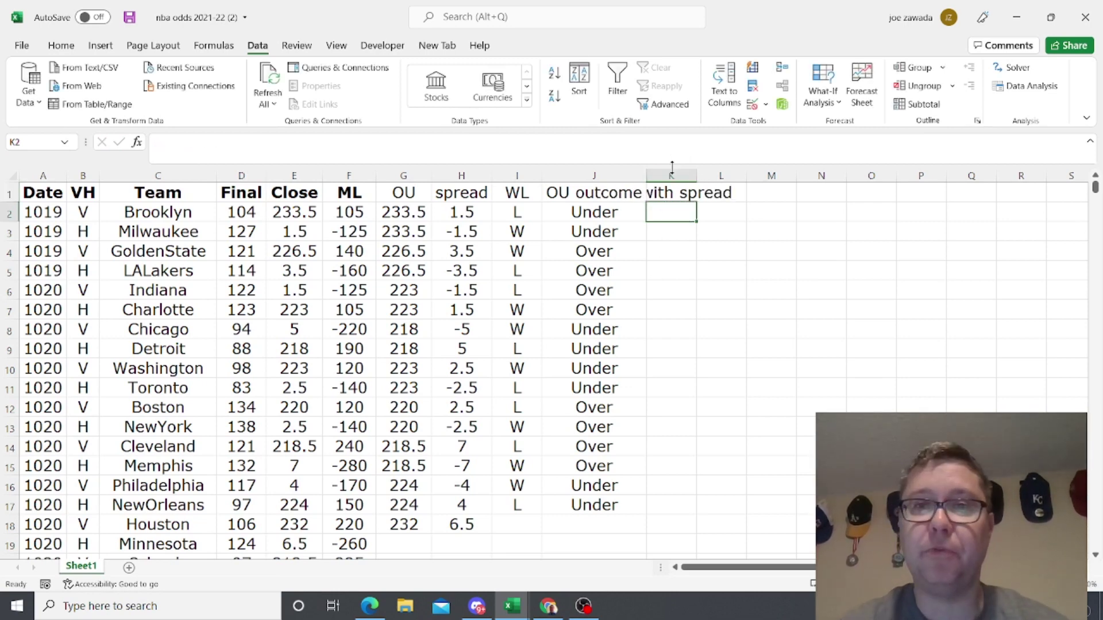
pyautogui.doubleClick(696, 175)
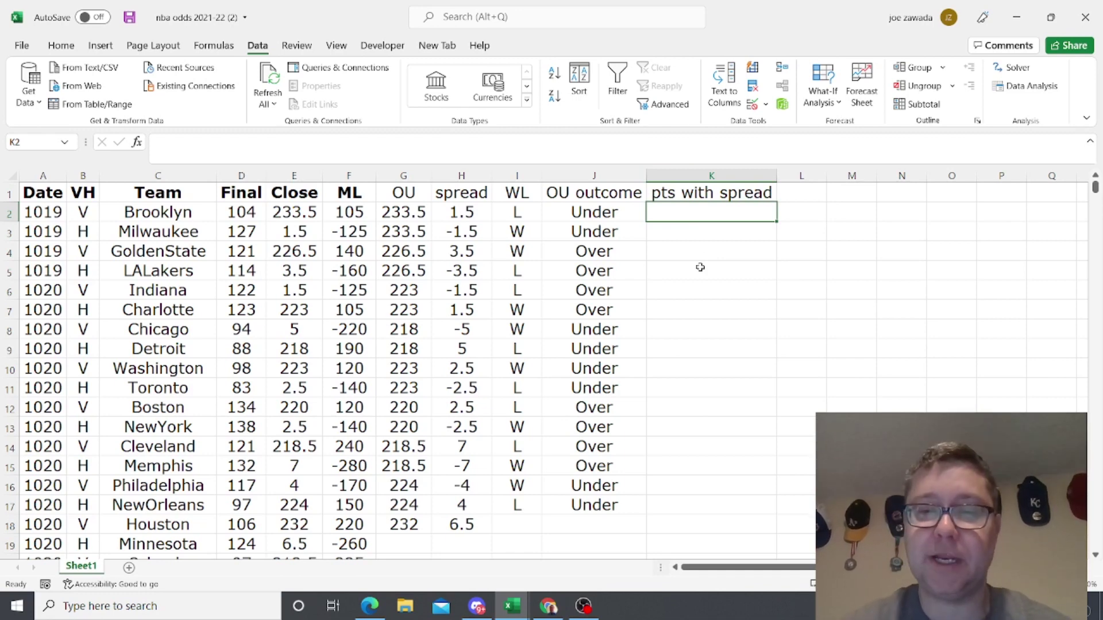
# Step: Enter =D2+H2 in K2 and fill it down the pts with spread column to K16
pyautogui.write('=')
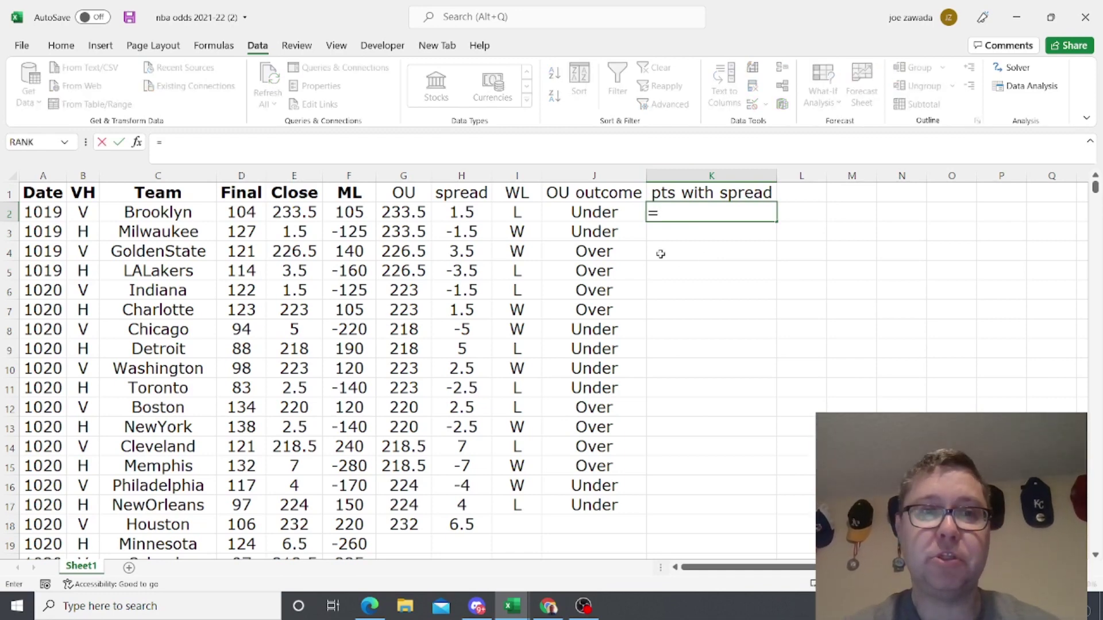
pyautogui.click(248, 212)
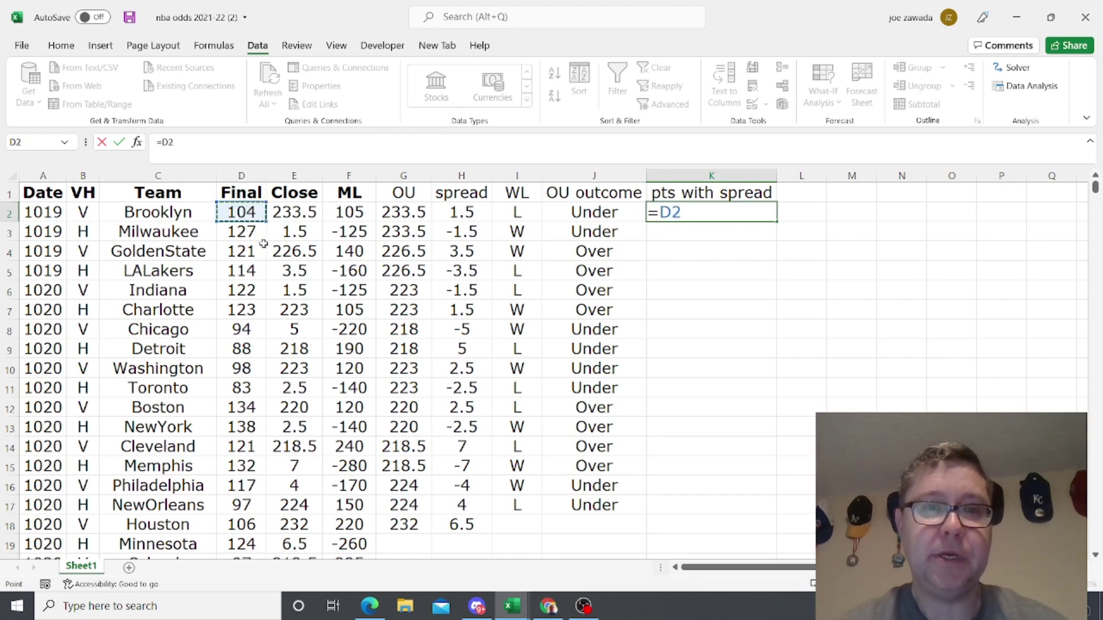
pyautogui.write('+')
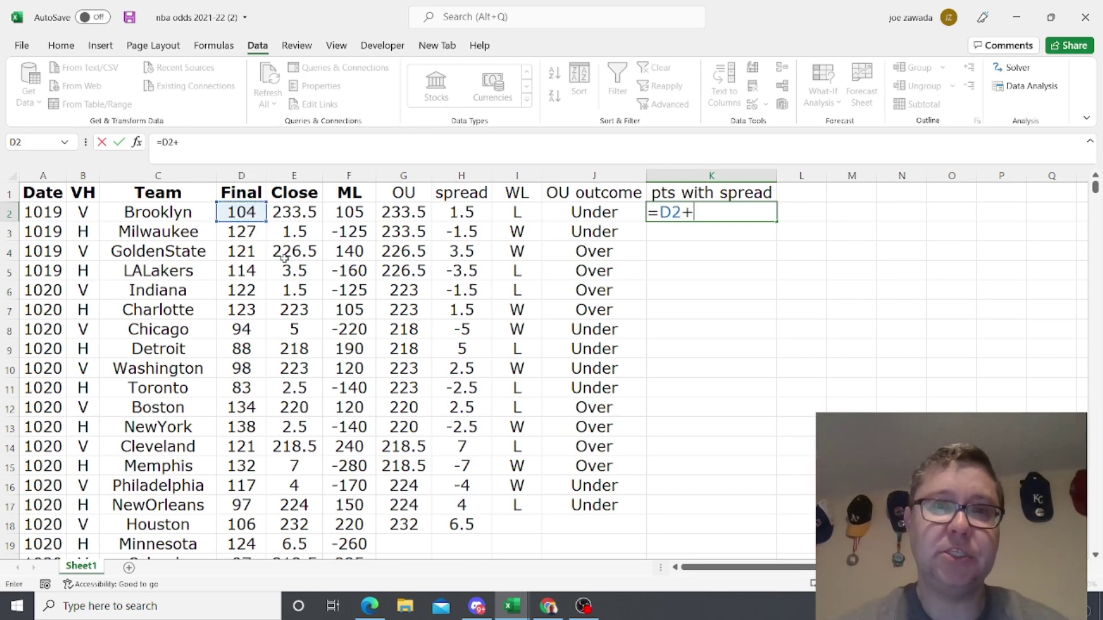
pyautogui.click(461, 212)
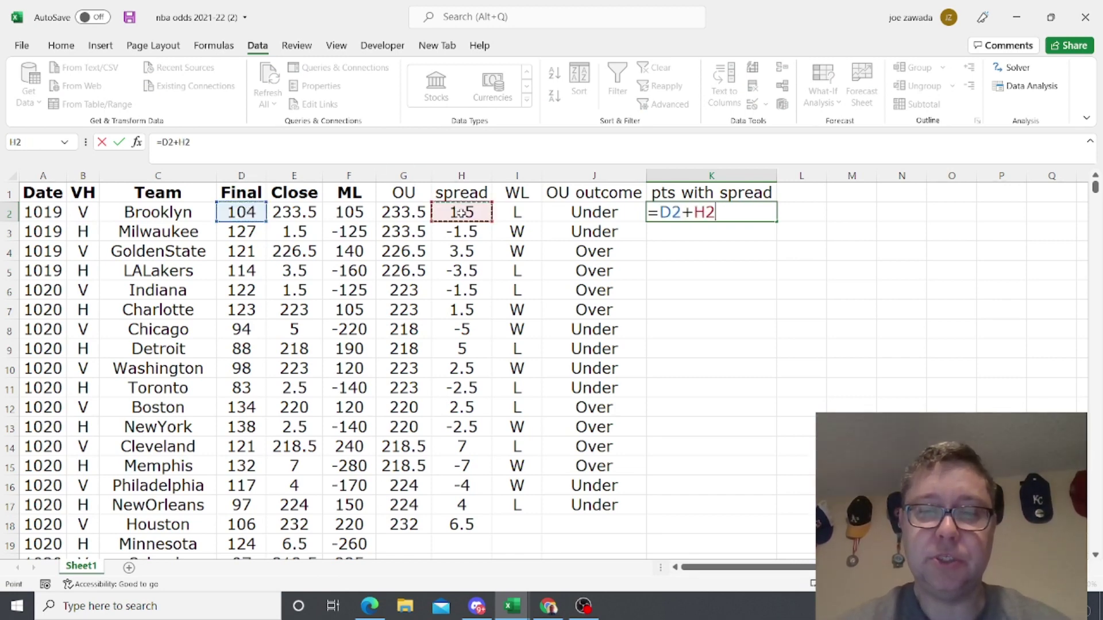
pyautogui.press('Return')
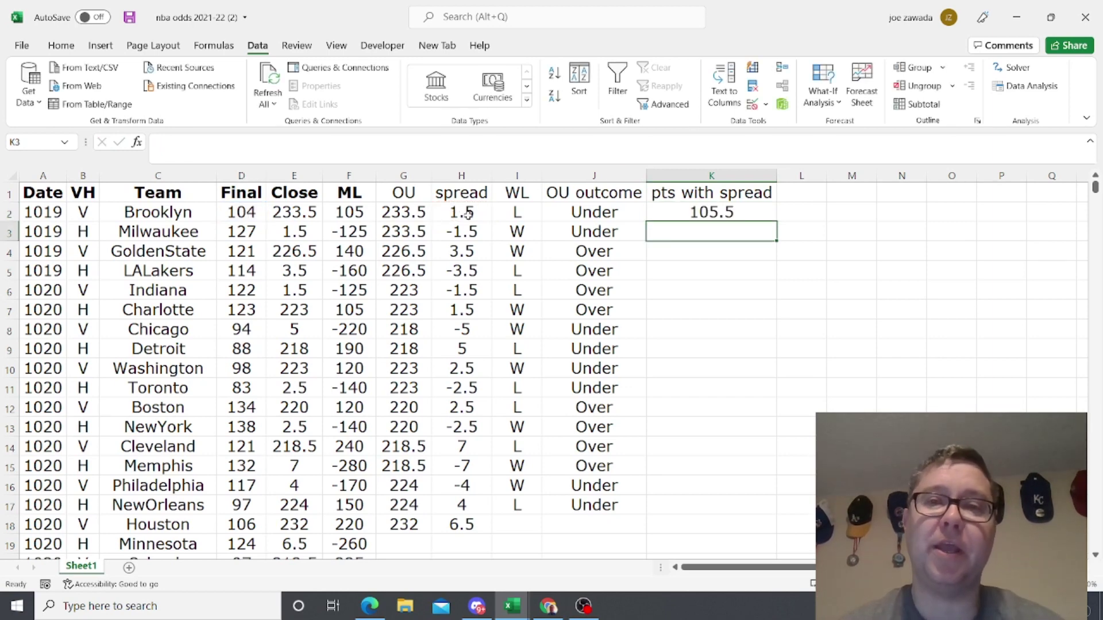
pyautogui.click(747, 211)
pyautogui.moveTo(774, 225); pyautogui.dragTo(776, 489)
# Step: Add the column header "oppo pts" in L1 and autofit column L to it
pyautogui.click(805, 198)
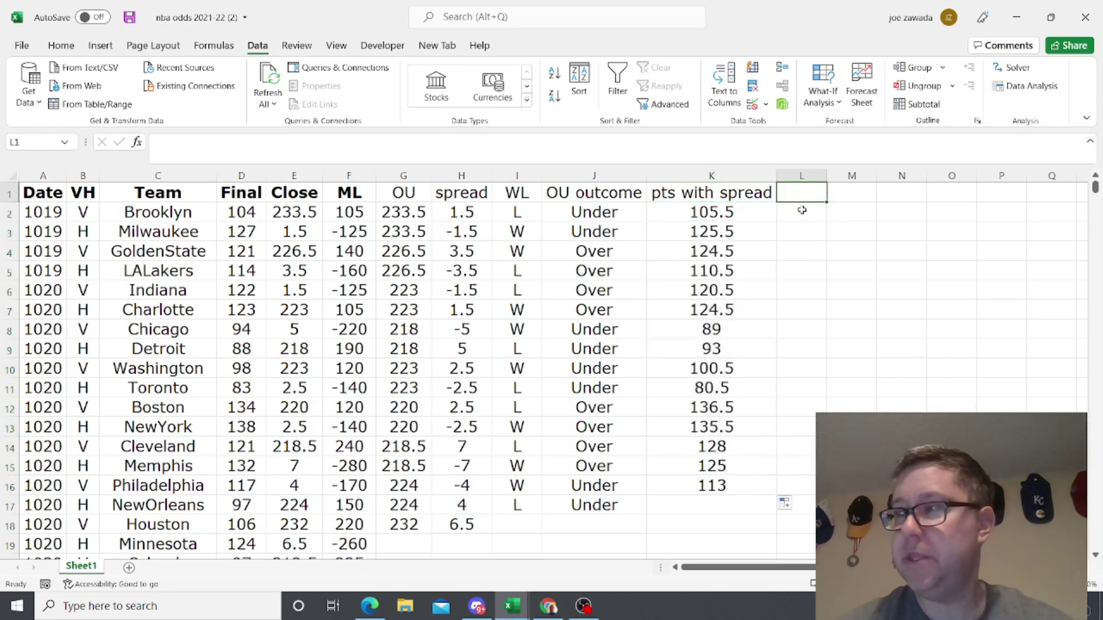
pyautogui.write('oppo pts')
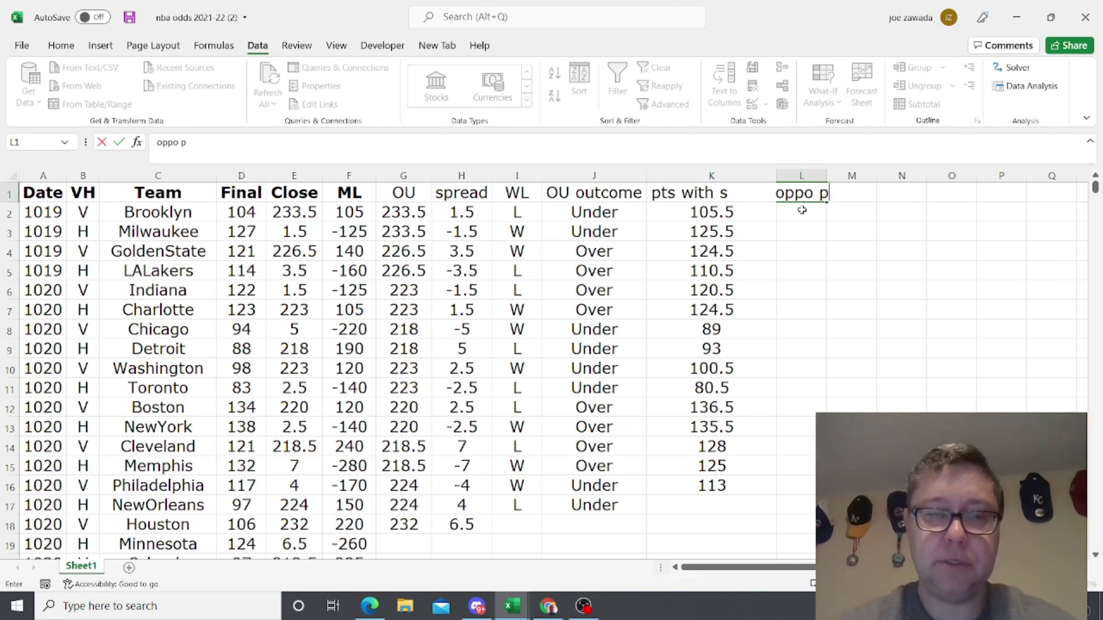
pyautogui.press('Return')
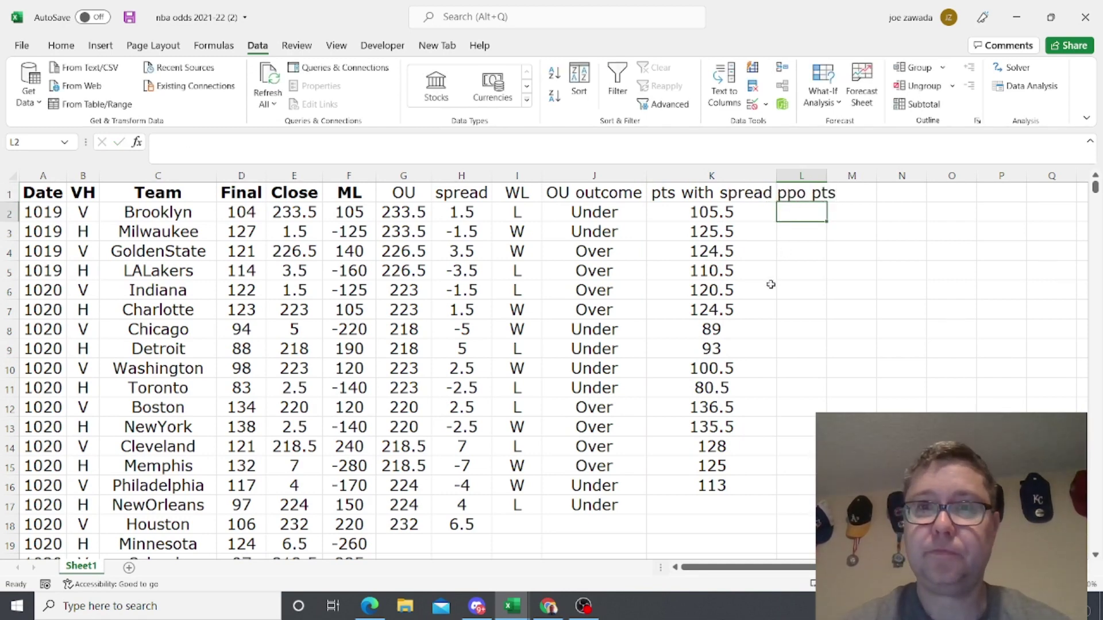
pyautogui.doubleClick(828, 175)
# Step: Enter =IF(B2="V",D3,D1) in L2 to return the opponent's final score
pyautogui.write('=')
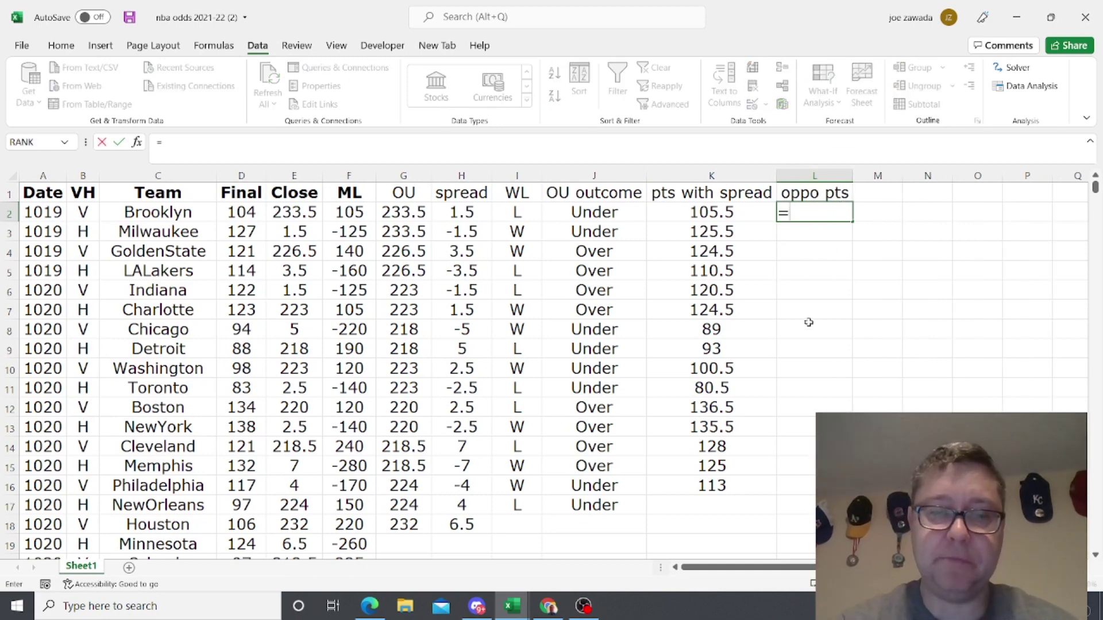
pyautogui.write('if')
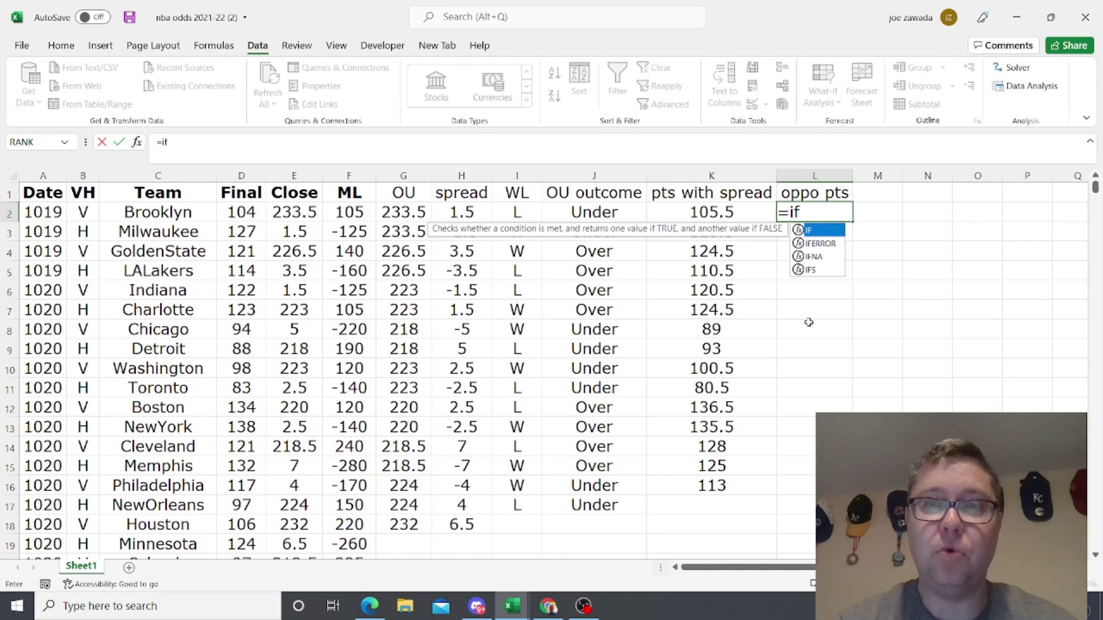
pyautogui.write('(')
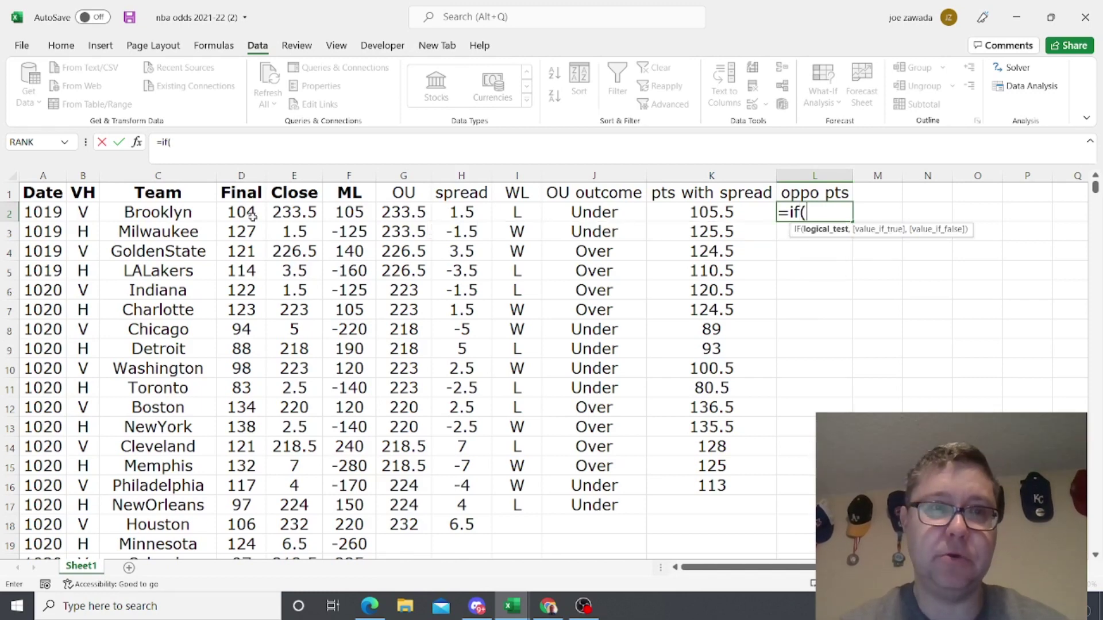
pyautogui.click(85, 211)
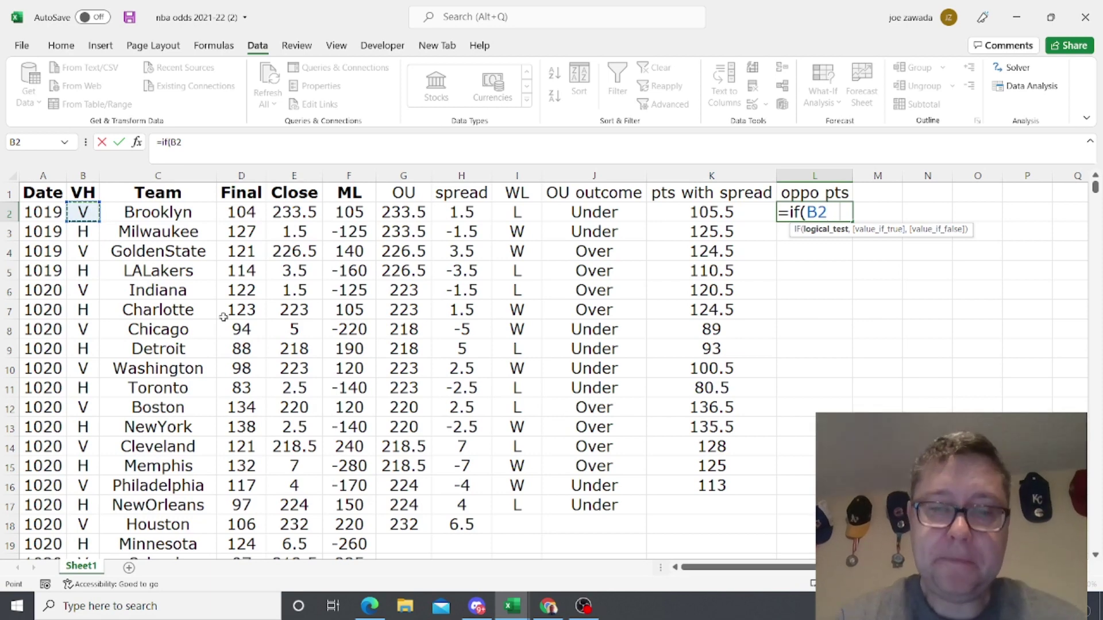
pyautogui.write('="V",')
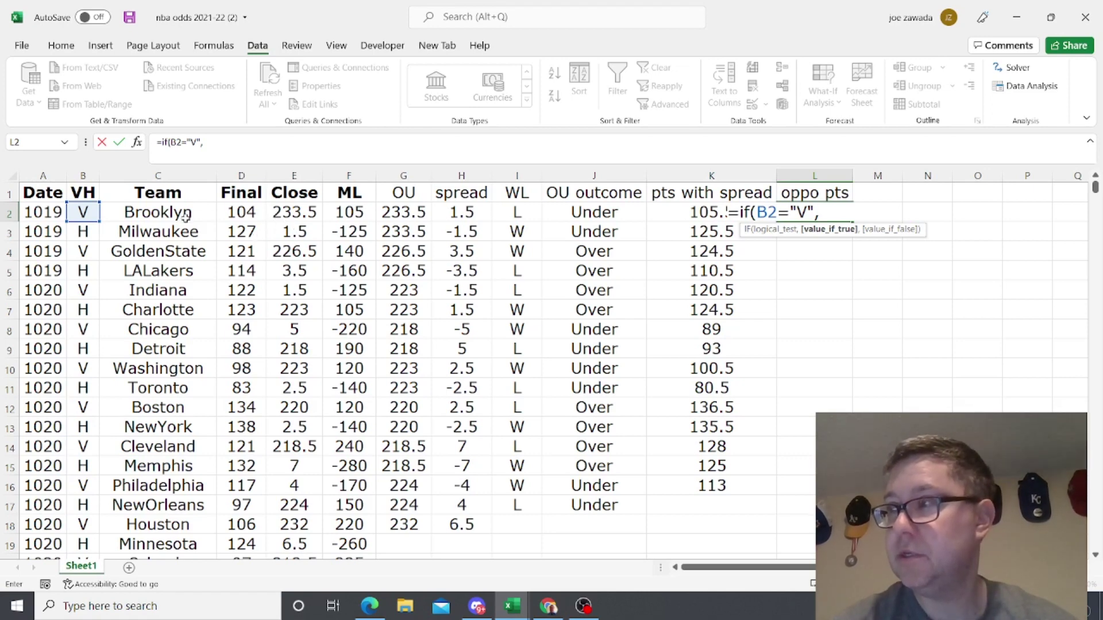
pyautogui.click(253, 232)
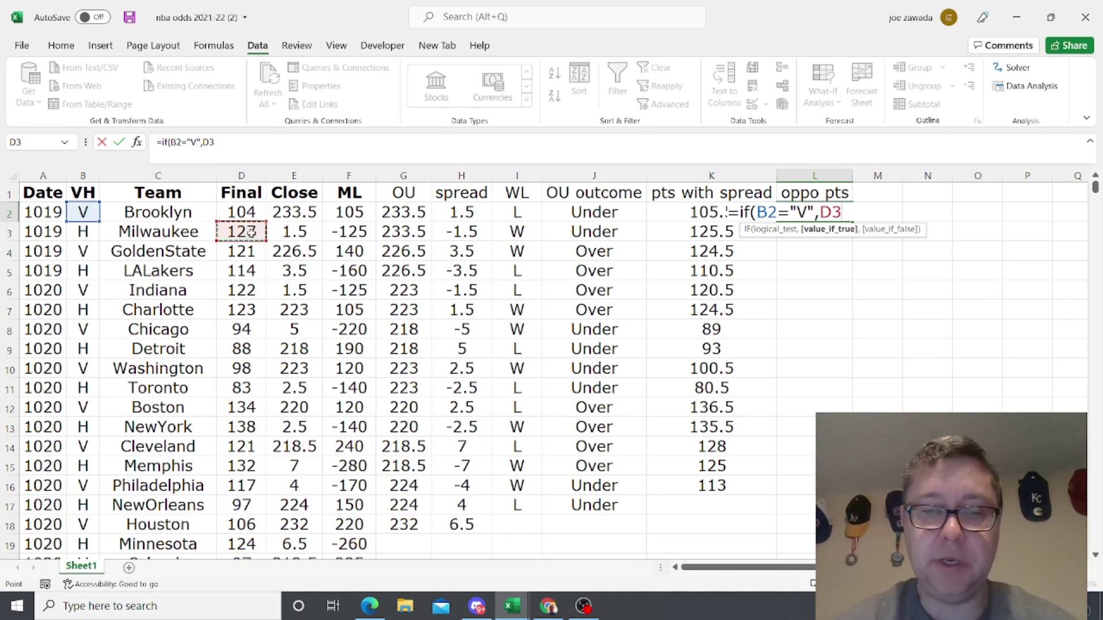
pyautogui.write(',')
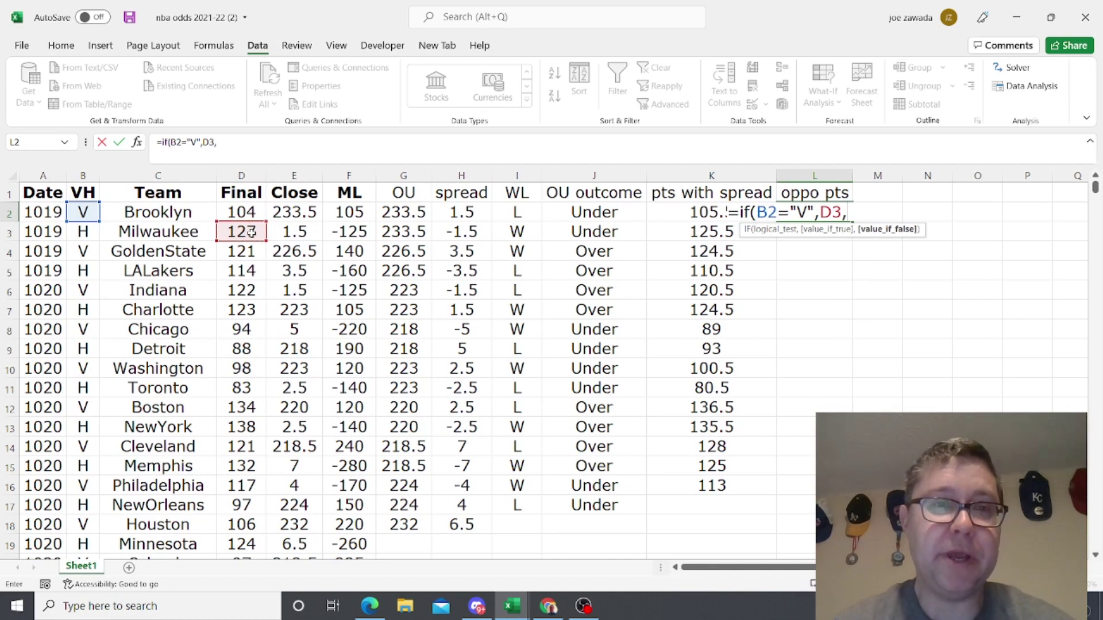
pyautogui.click(240, 194)
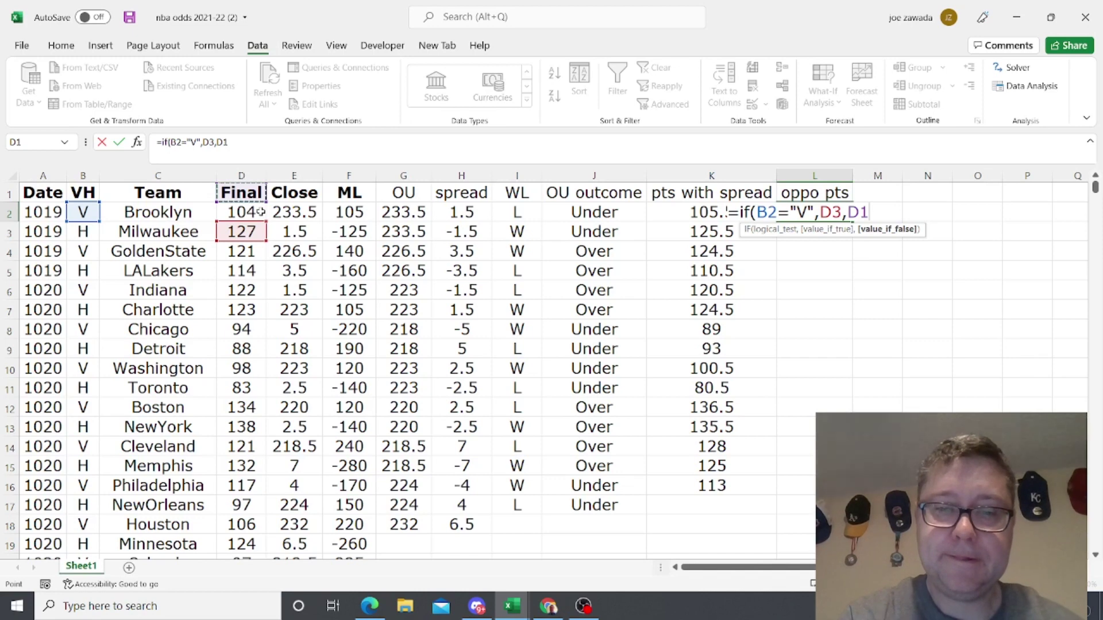
pyautogui.write(')')
pyautogui.press('Return')
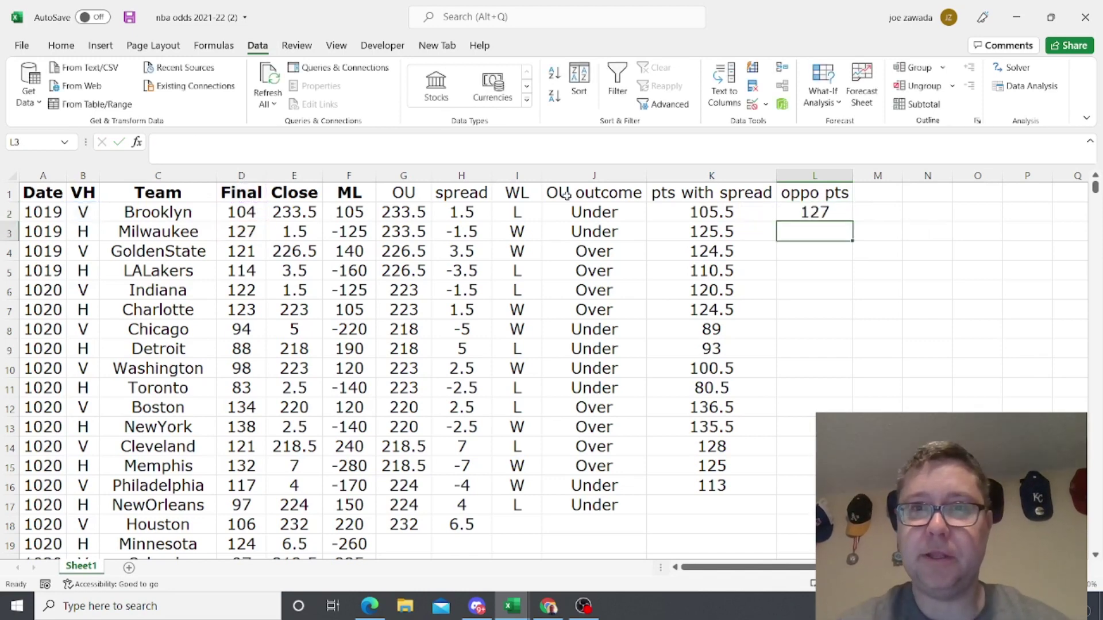
# Step: Fill the L2 formula down the oppo pts column to L17, and review the formulas in K2 and L2
pyautogui.click(797, 210)
pyautogui.moveTo(853, 222); pyautogui.dragTo(795, 506)
pyautogui.click(696, 212)
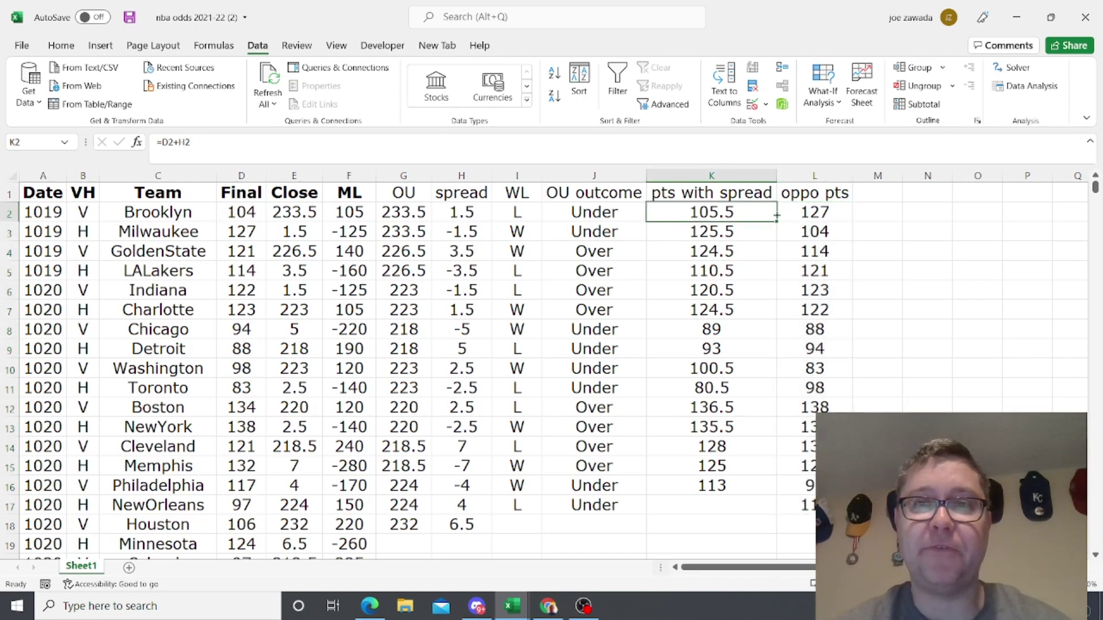
pyautogui.click(819, 212)
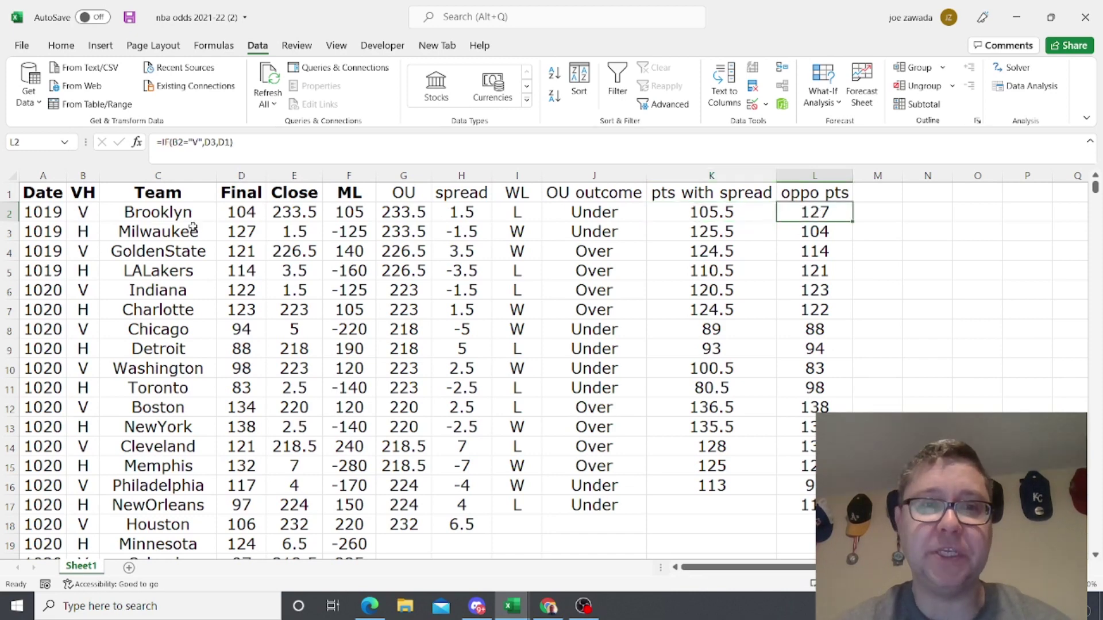
# Step: Add the column header "WLT with Spread" in M1 and autofit column M to it
pyautogui.click(878, 191)
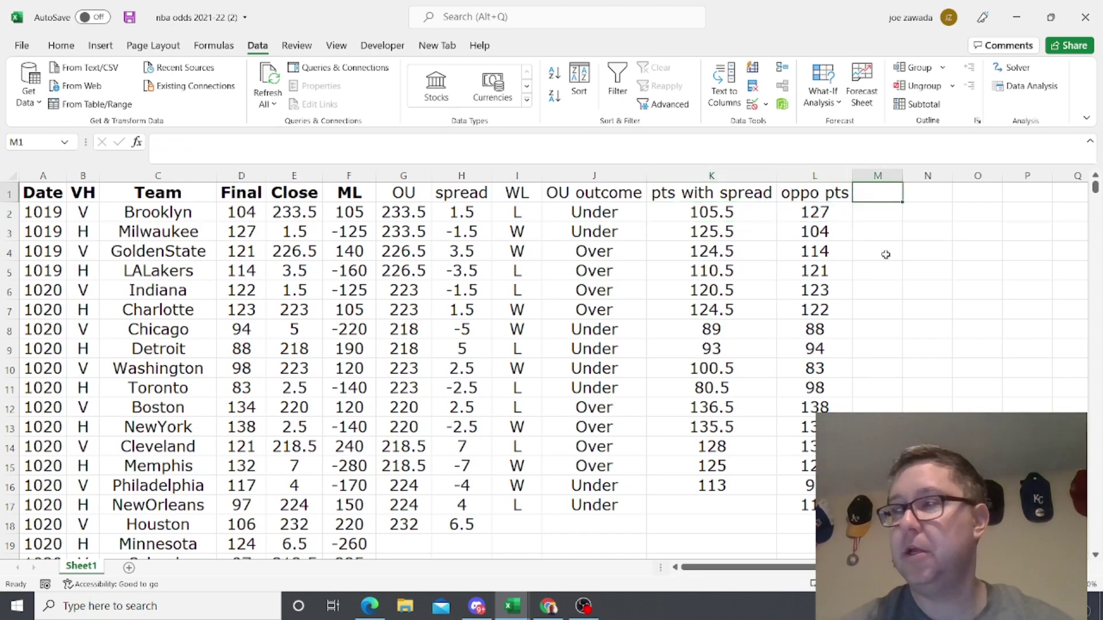
pyautogui.write('WLT')
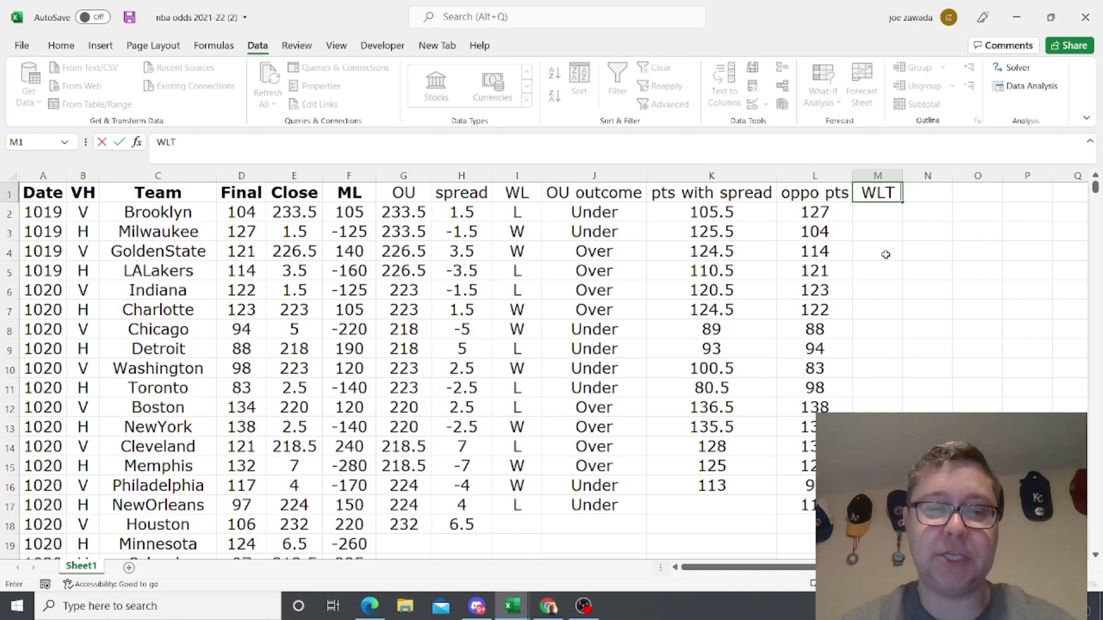
pyautogui.write(' with Spread')
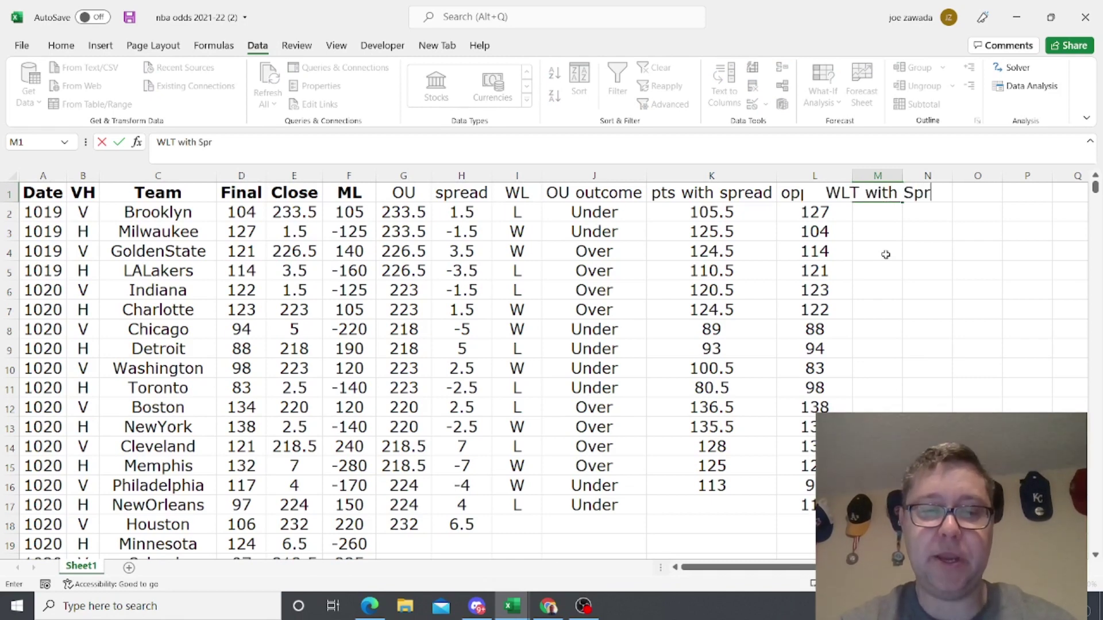
pyautogui.press('Return')
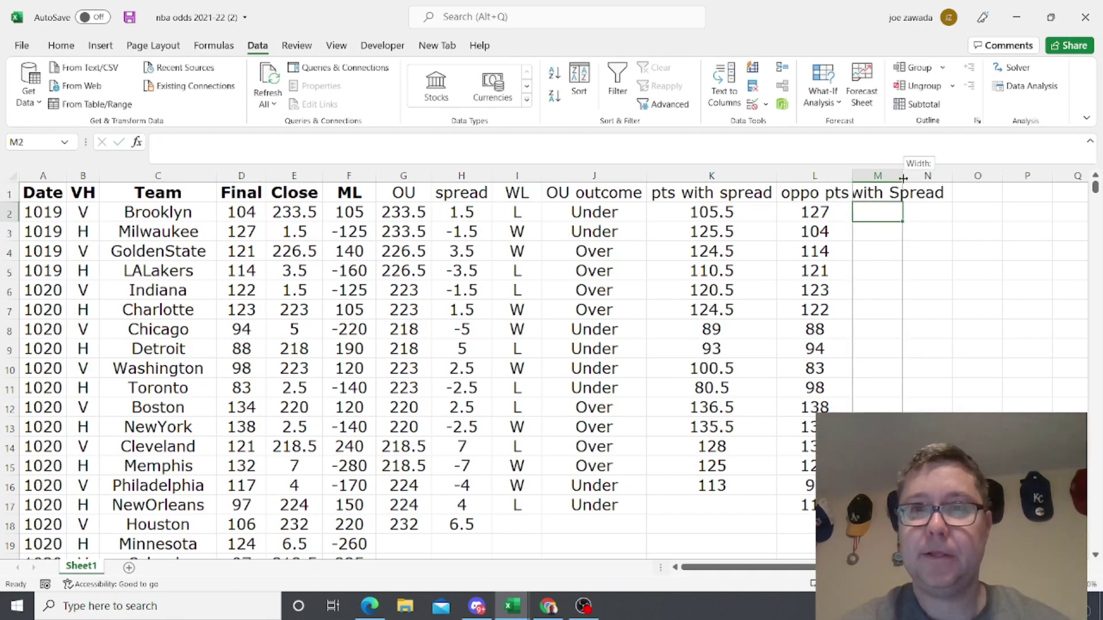
pyautogui.doubleClick(904, 175)
pyautogui.click(884, 248)
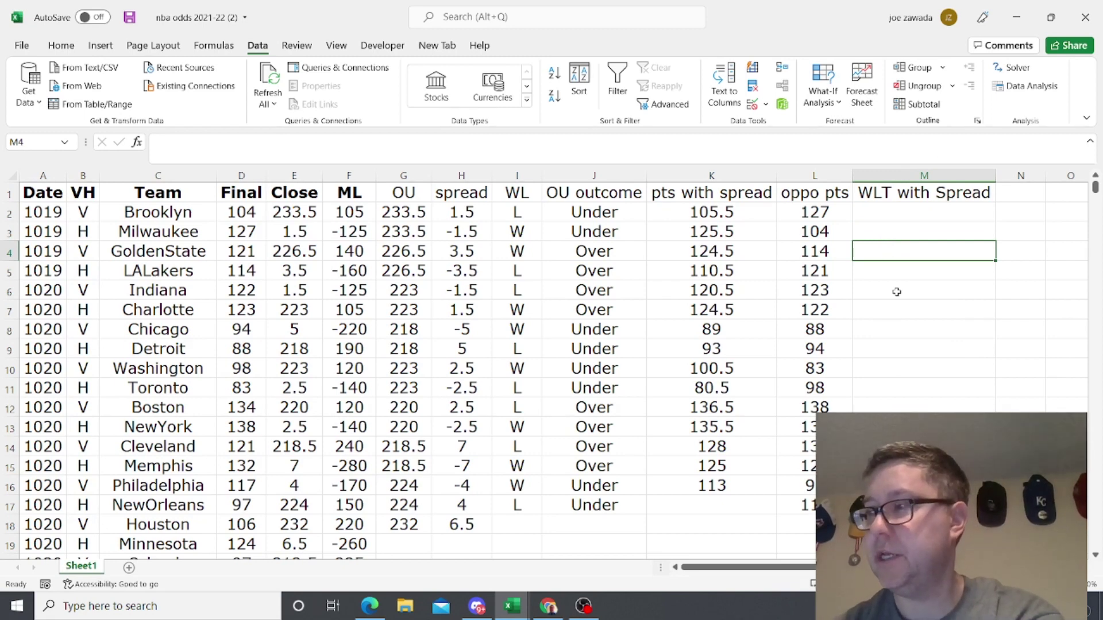
# Step: Try to enter =IF(K2=L2,"T",1,2) in M2 to compare the points with spread against the opponent's points
pyautogui.click(889, 210)
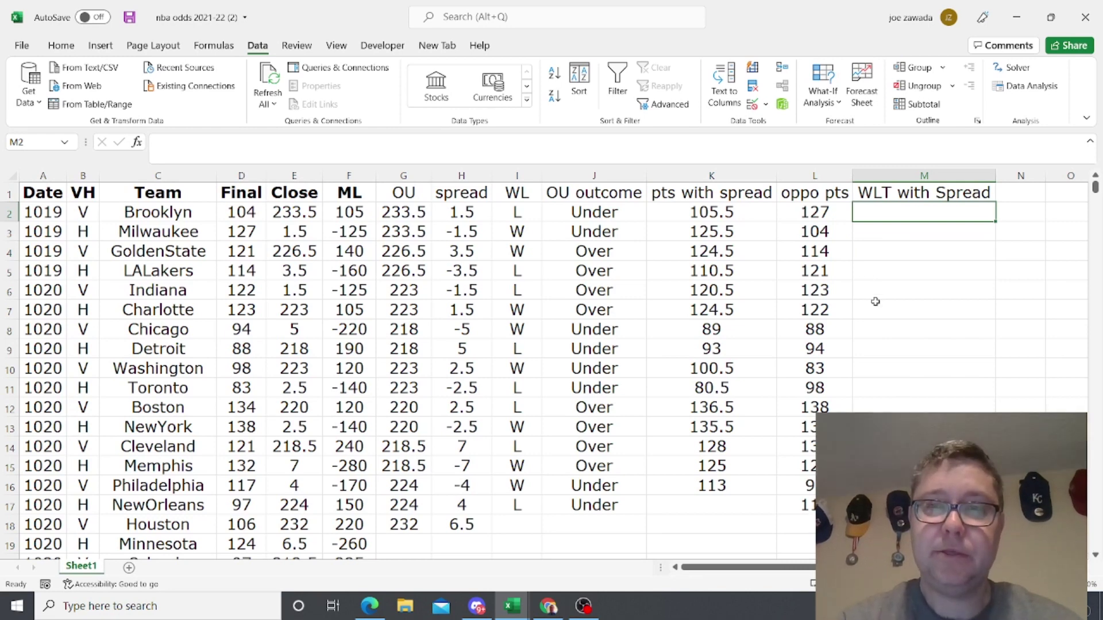
pyautogui.write('=if(')
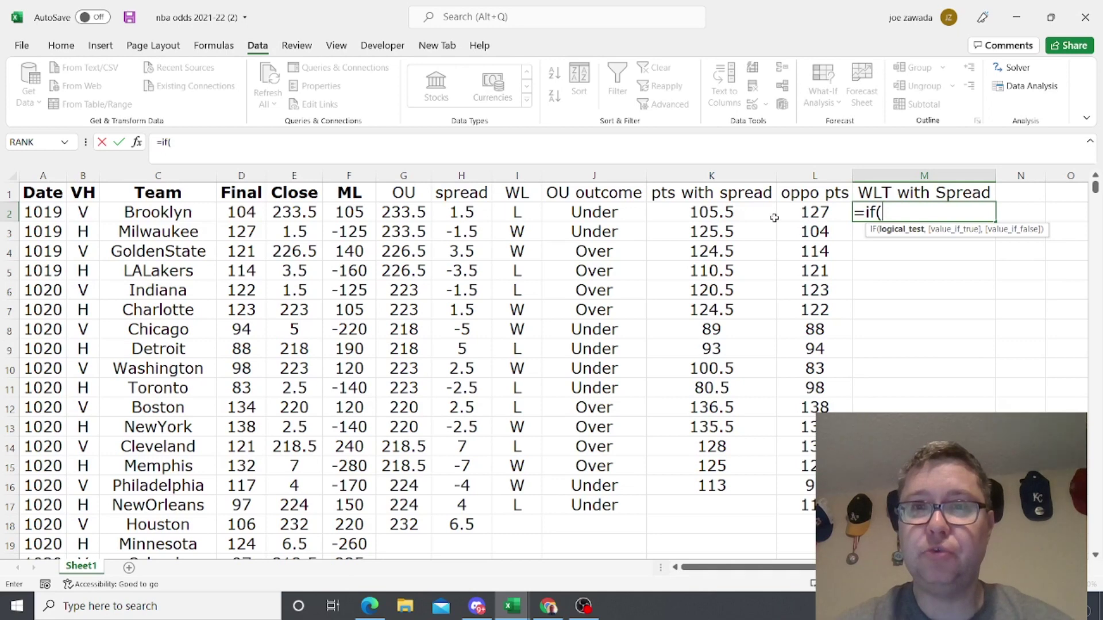
pyautogui.click(719, 213)
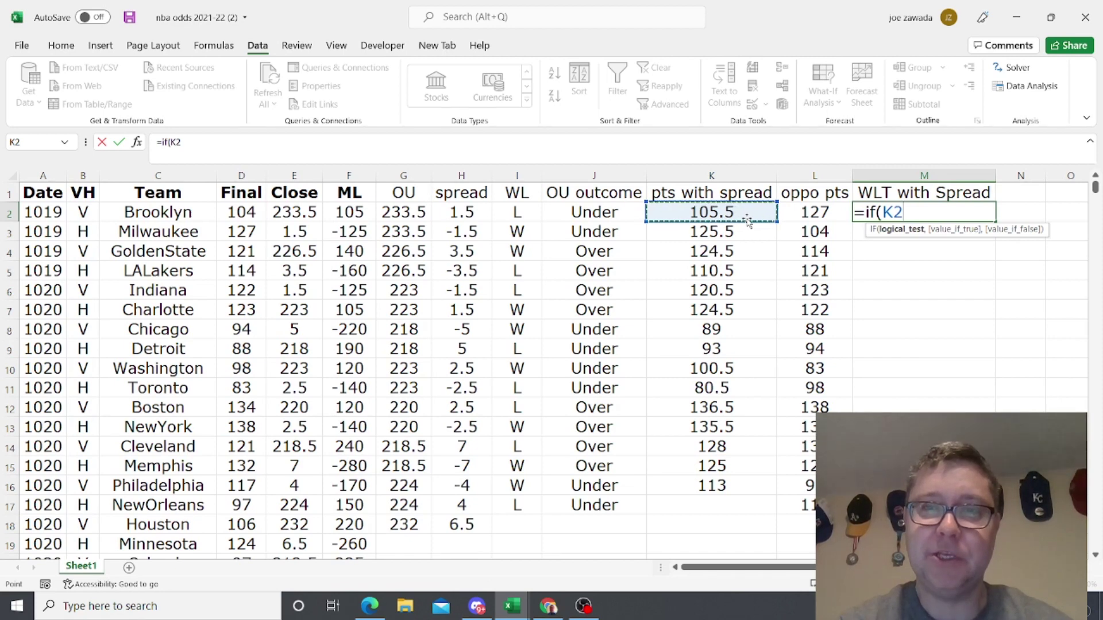
pyautogui.write('=')
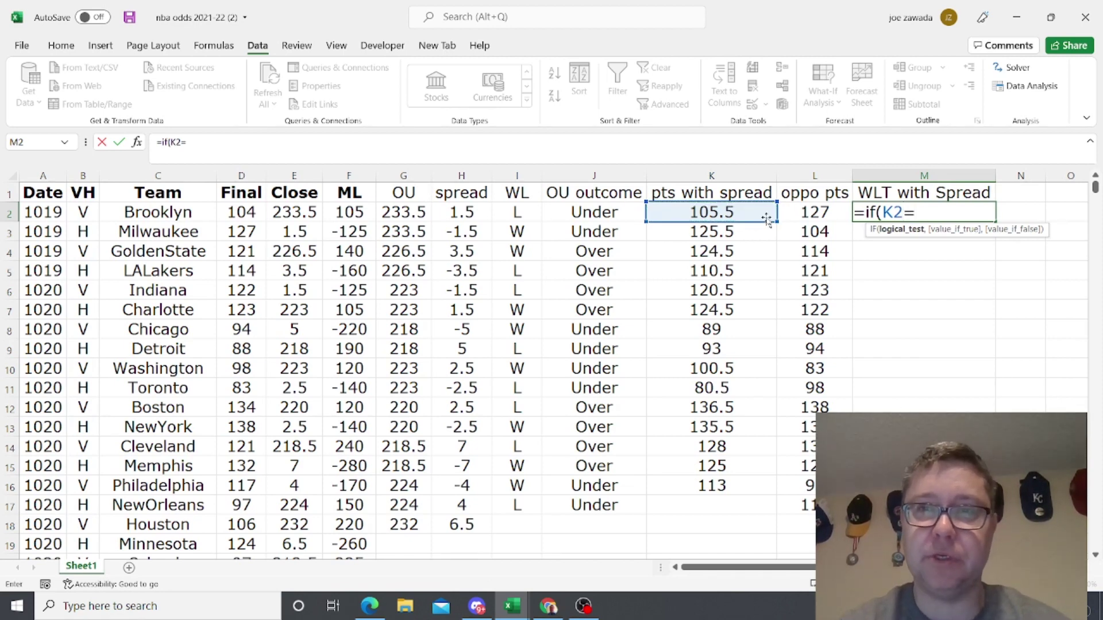
pyautogui.click(801, 212)
pyautogui.write(',')
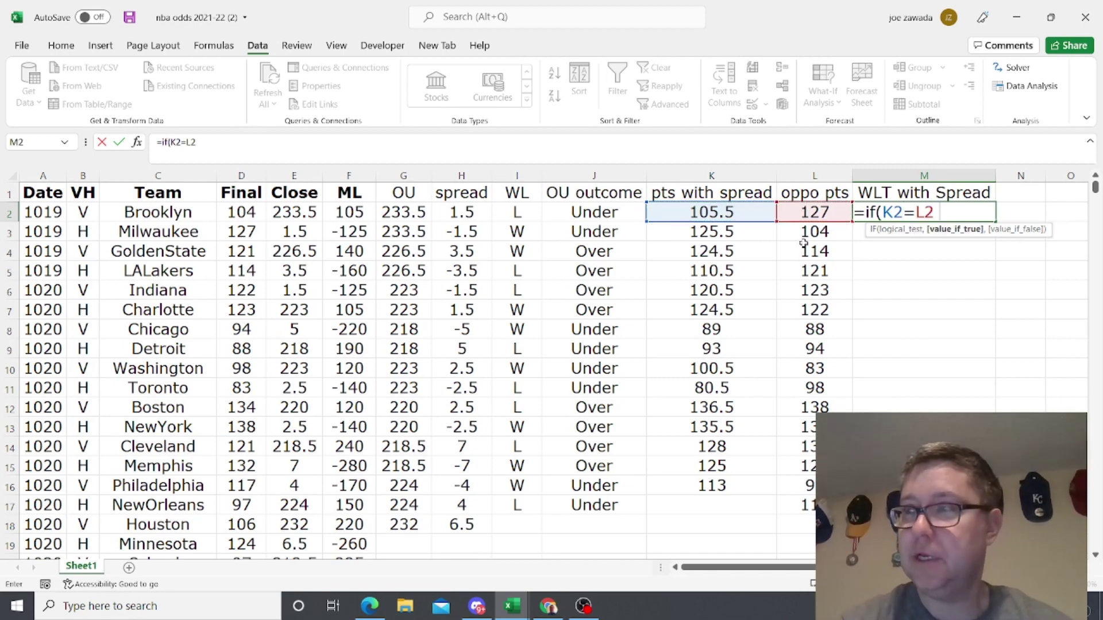
pyautogui.write('"T",')
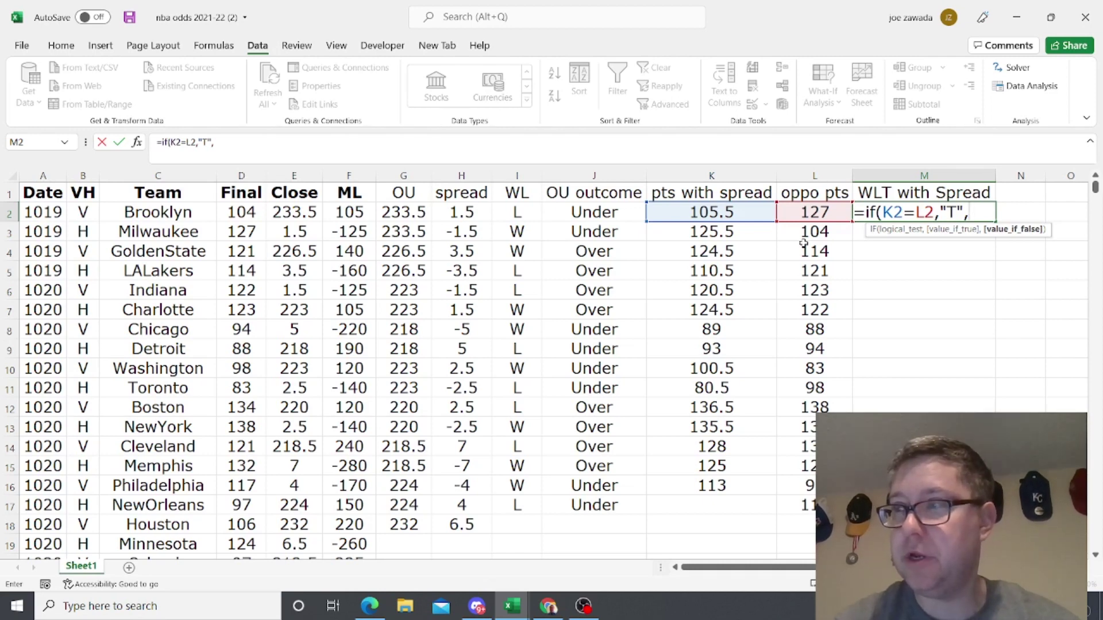
pyautogui.write('1,2)')
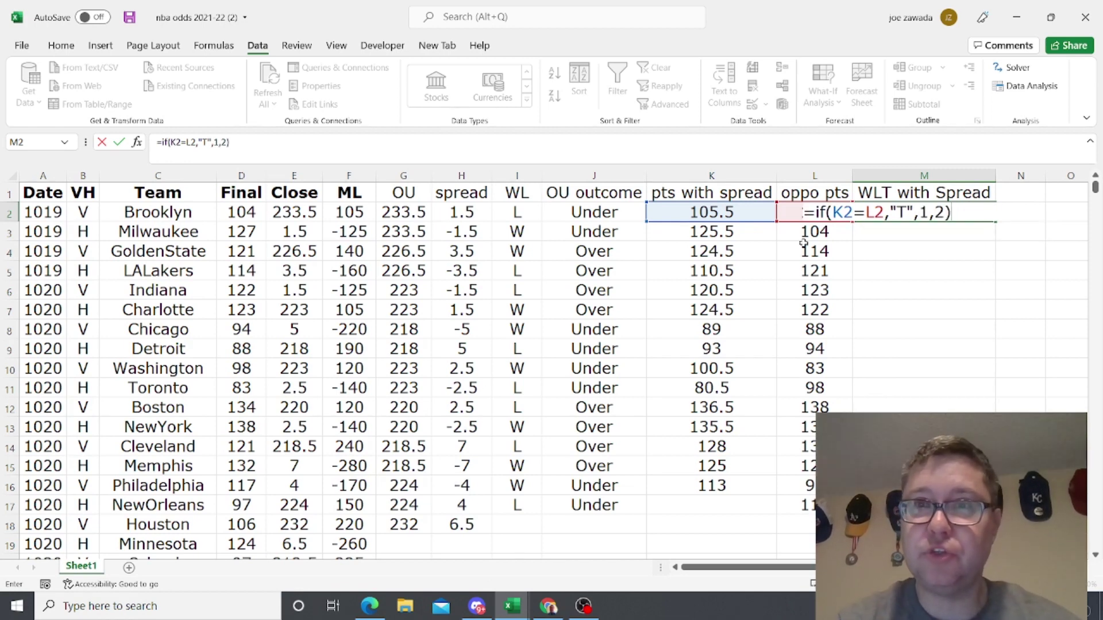
pyautogui.press('Return')
pyautogui.press('Return')
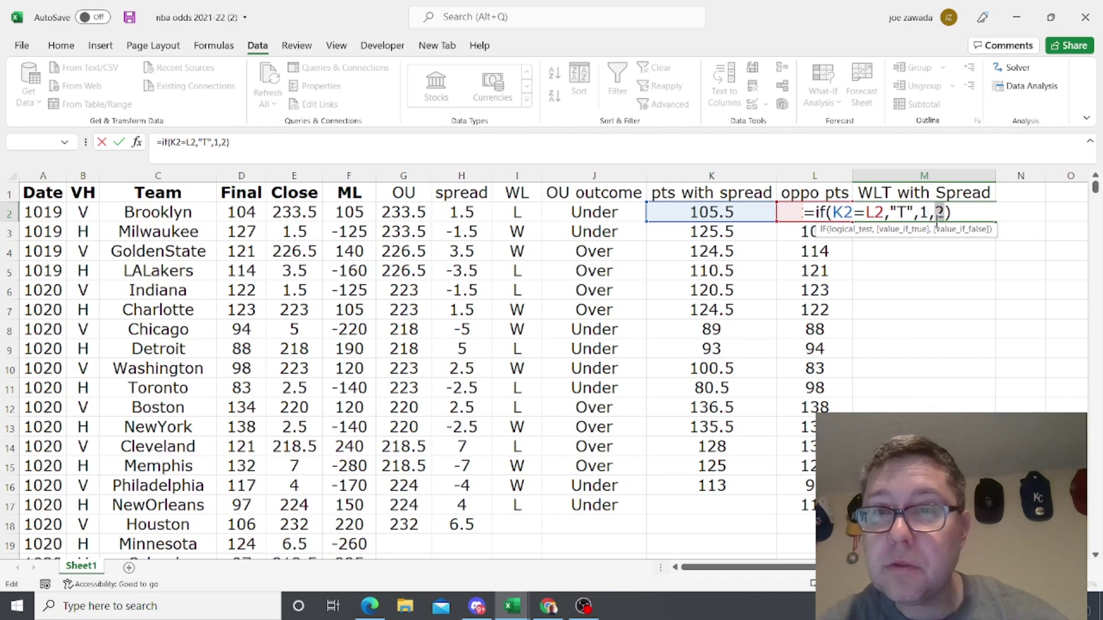
# Step: Remove the extra argument 2 from the M2 formula, commit it as =IF(K2=L2,"T",1), and reselect M2
pyautogui.press('BackSpace')
pyautogui.press('BackSpace')
pyautogui.press('Return')
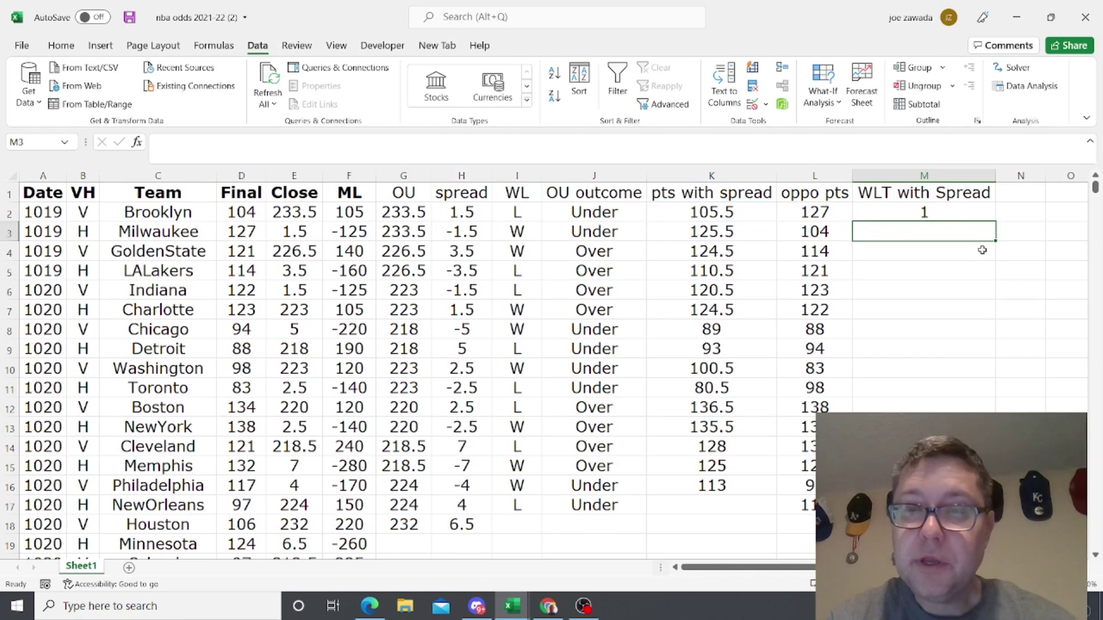
pyautogui.press('Up')
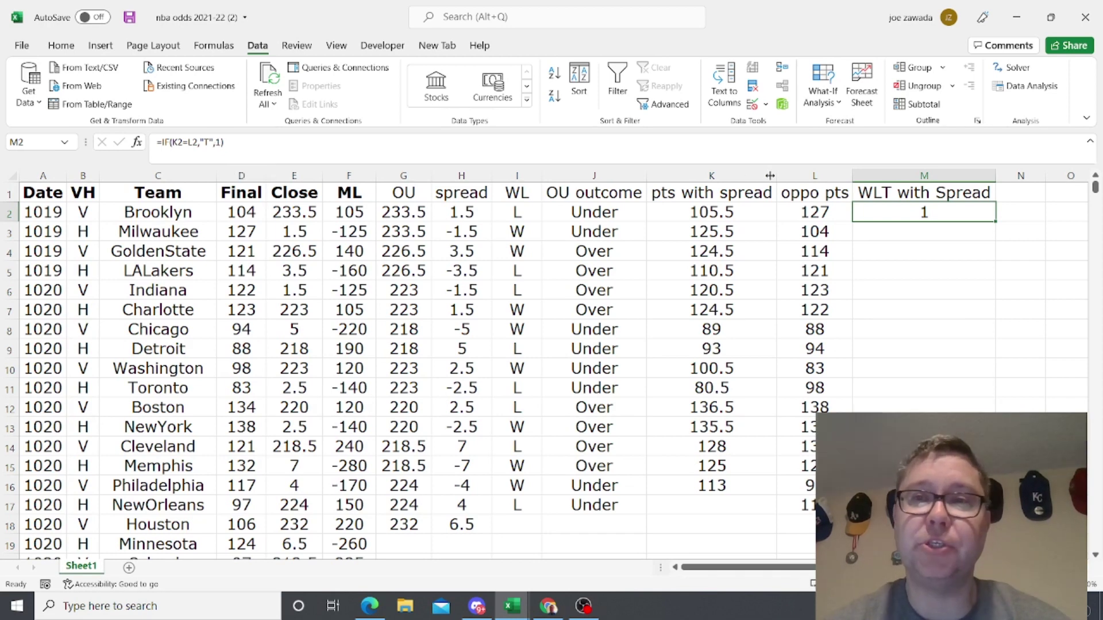
pyautogui.click(896, 230)
pyautogui.click(900, 214)
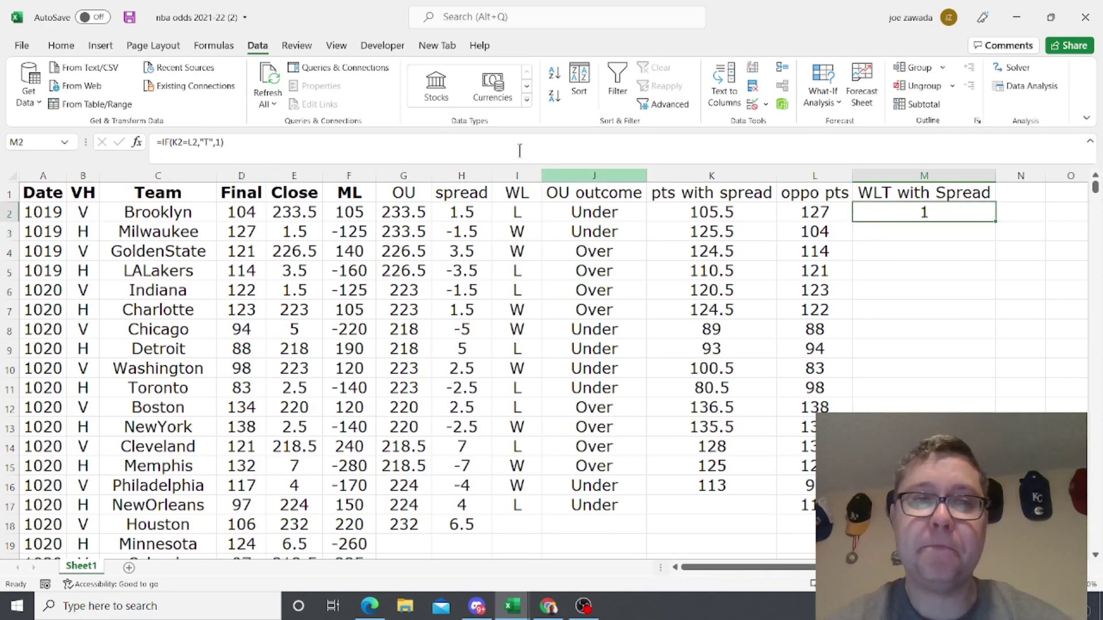
# Step: Replace the M2 formula's final argument with a nested IF, committing it as =IF(K2=L2,"T",IF(K2>L2,"W","L"))
pyautogui.click(222, 142)
pyautogui.press('BackSpace')
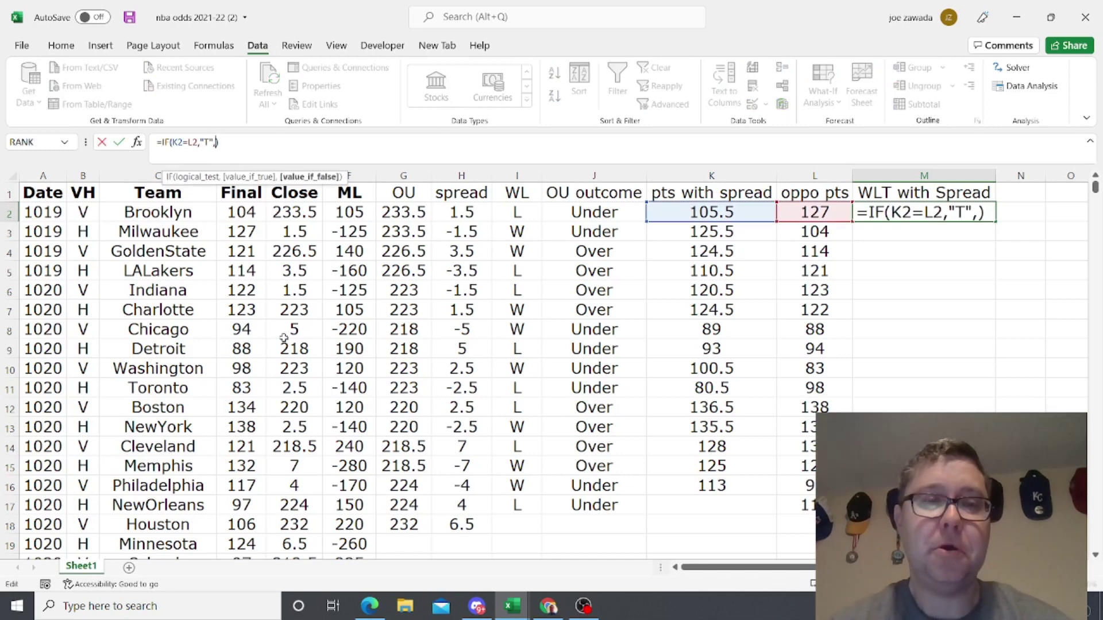
pyautogui.write('if(')
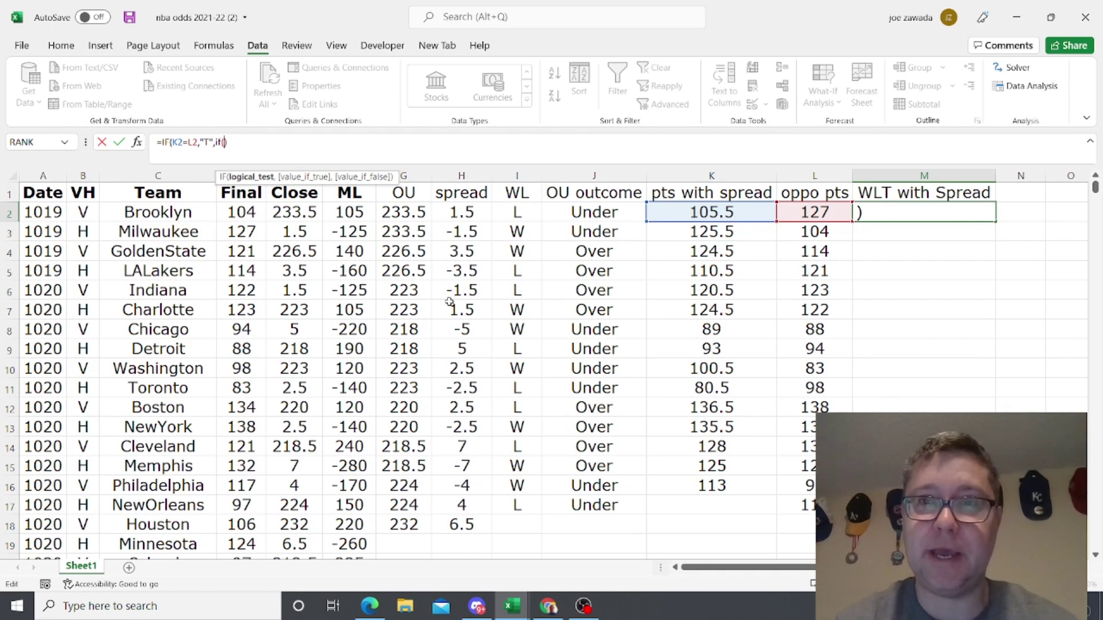
pyautogui.click(689, 214)
pyautogui.write('>')
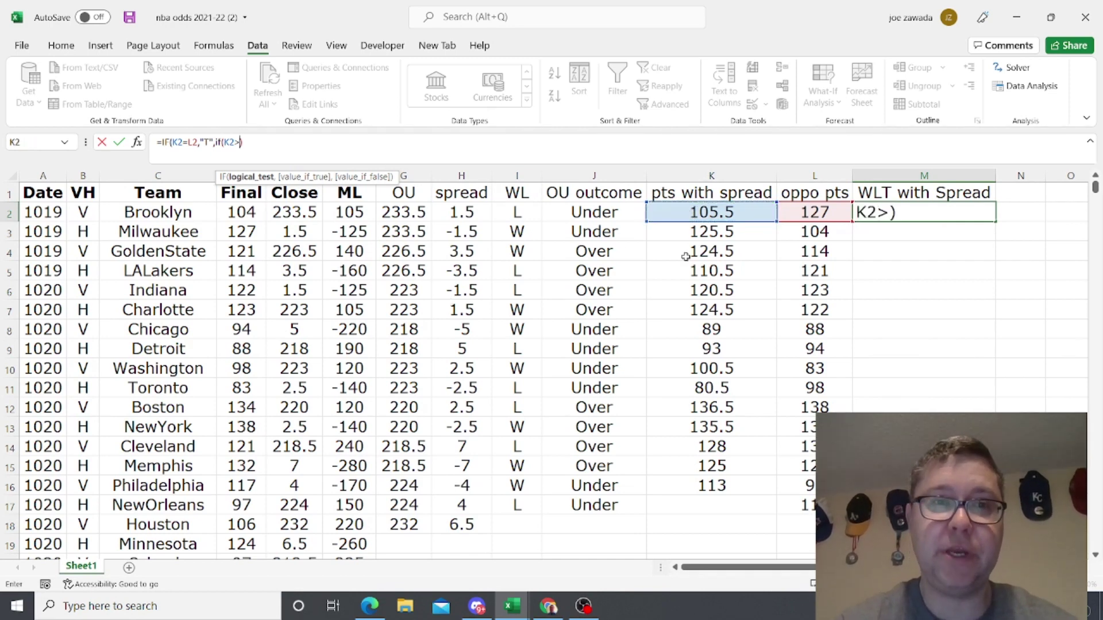
pyautogui.click(808, 214)
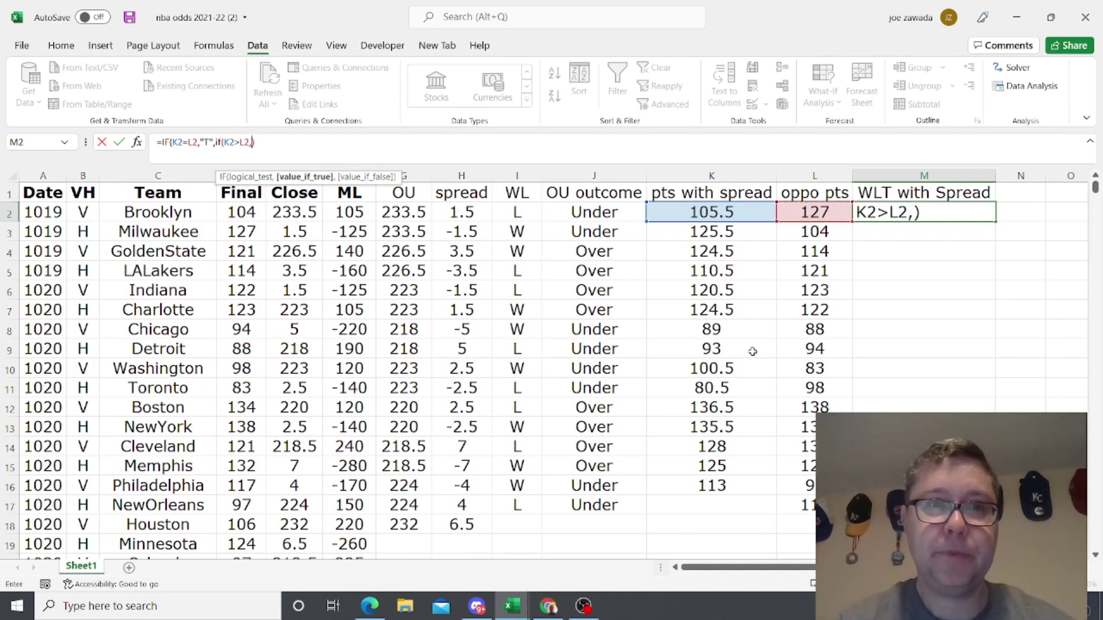
pyautogui.write(',"W"')
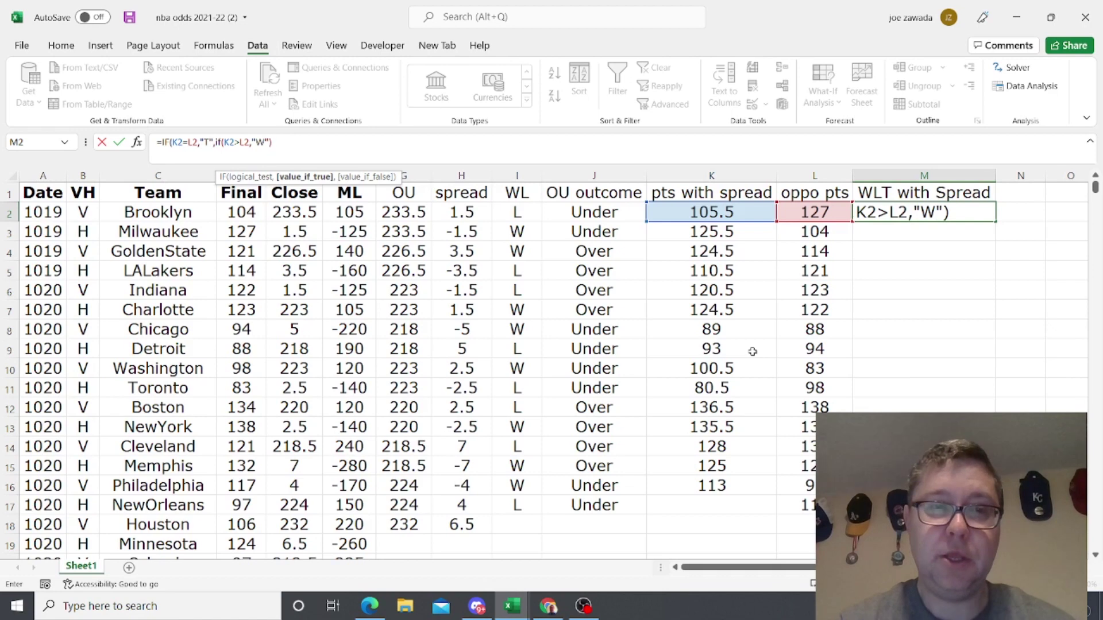
pyautogui.write(',"L')
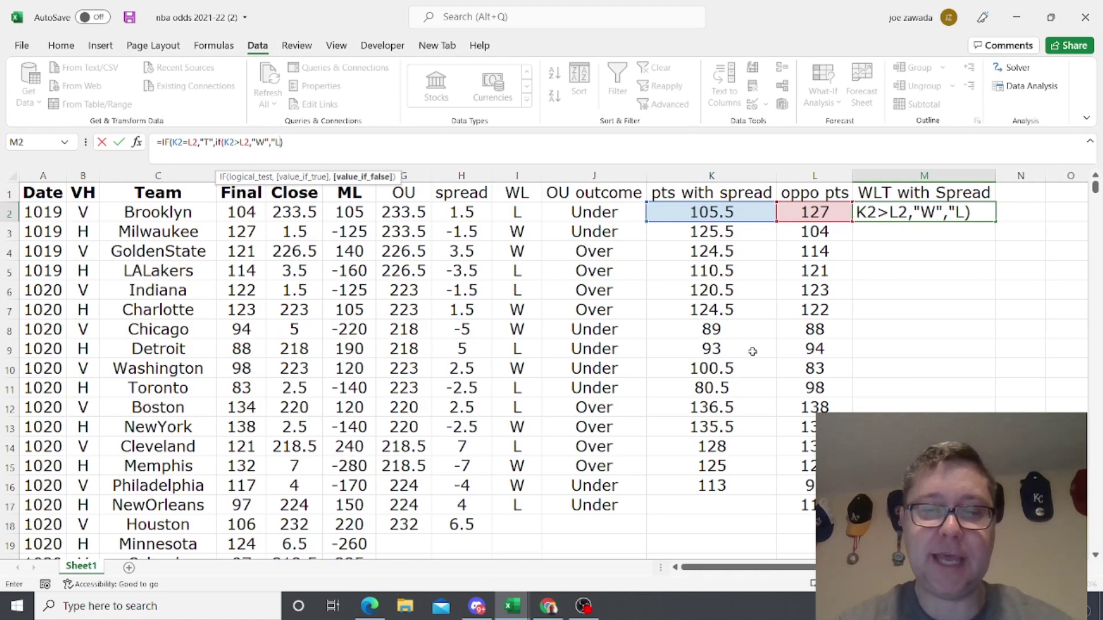
pyautogui.write('"')
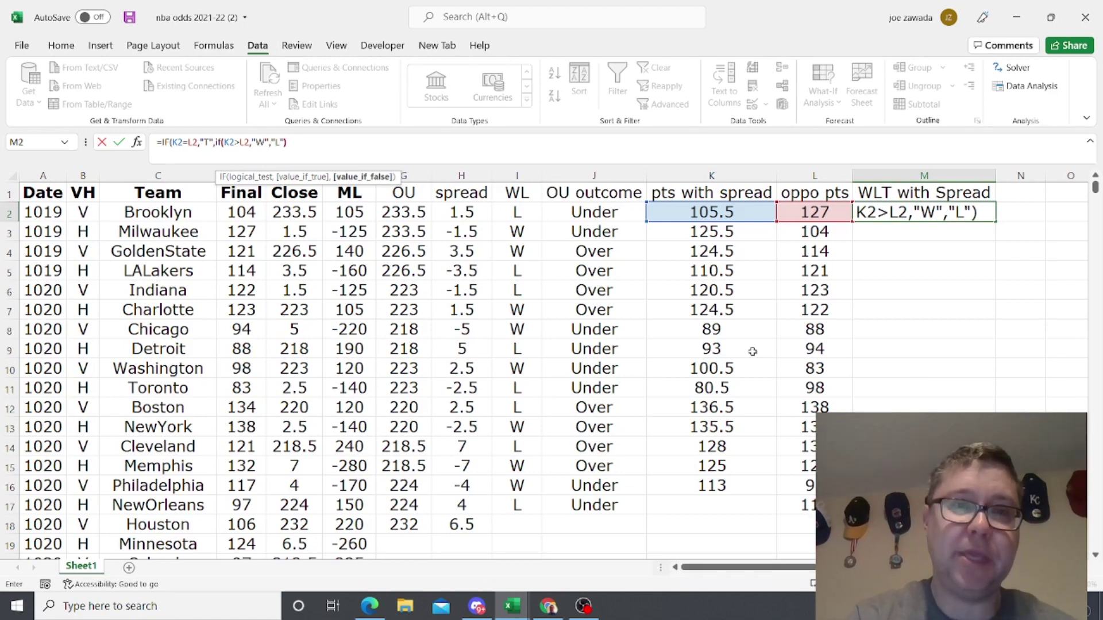
pyautogui.write(')')
pyautogui.press('Return')
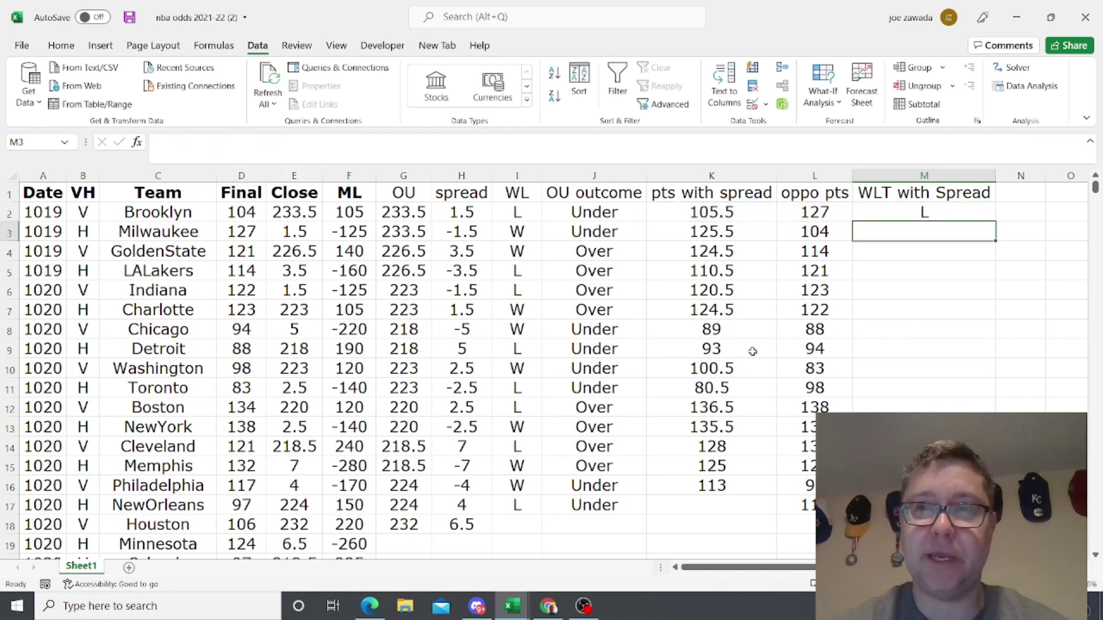
# Step: Fill the M2 formula down the WLT with Spread column to M16, and review the formulas in M2 through M5
pyautogui.click(977, 217)
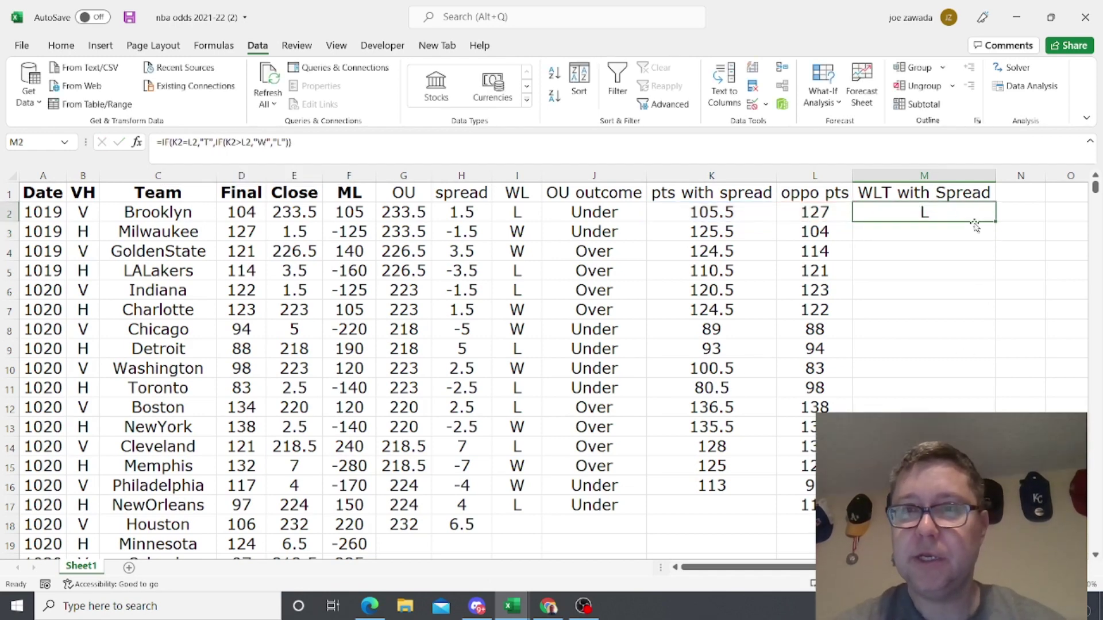
pyautogui.moveTo(995, 225); pyautogui.dragTo(997, 486)
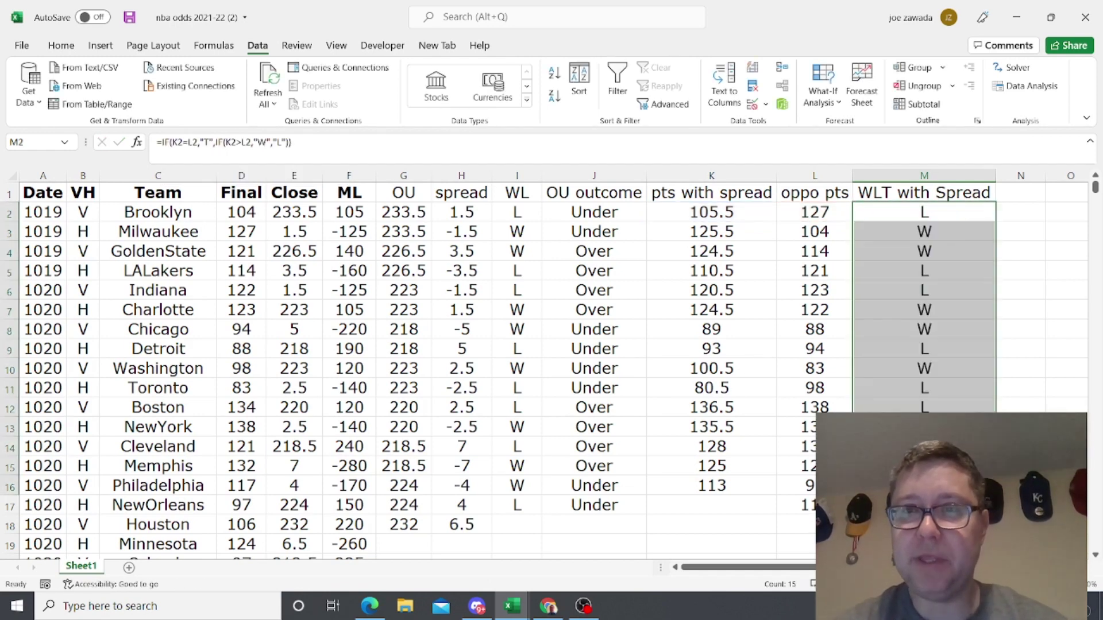
pyautogui.click(899, 215)
pyautogui.click(897, 235)
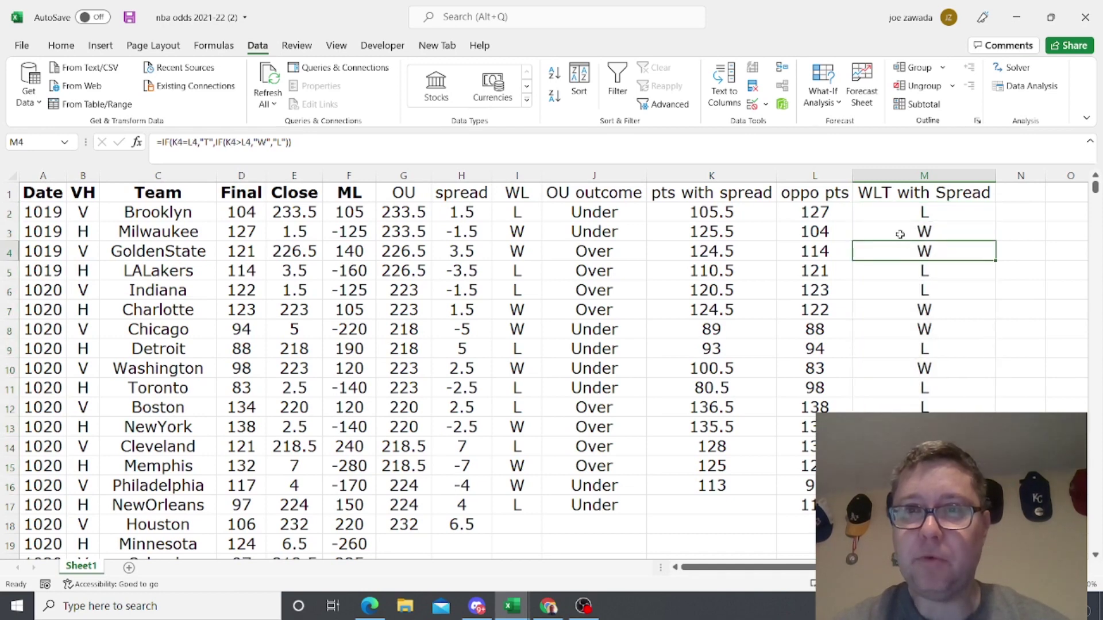
pyautogui.click(894, 248)
pyautogui.click(896, 269)
pyautogui.click(898, 246)
pyautogui.click(897, 270)
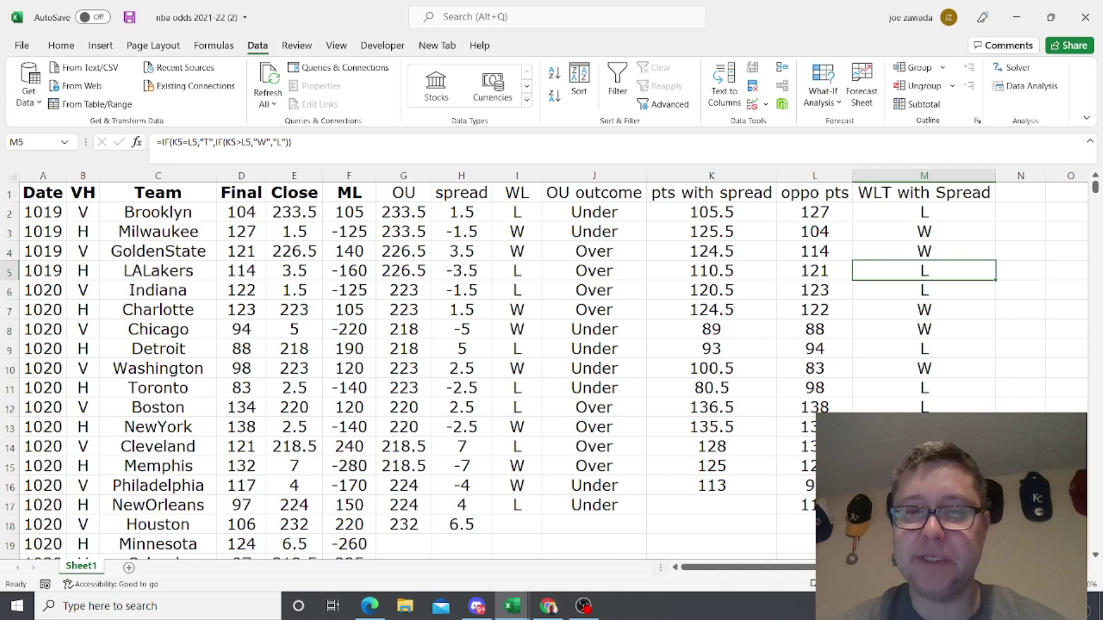
# Step: Fill the row 16 formulas in G16:M16 down through the remaining game rows of the data
pyautogui.moveTo(402, 486); pyautogui.dragTo(920, 486)
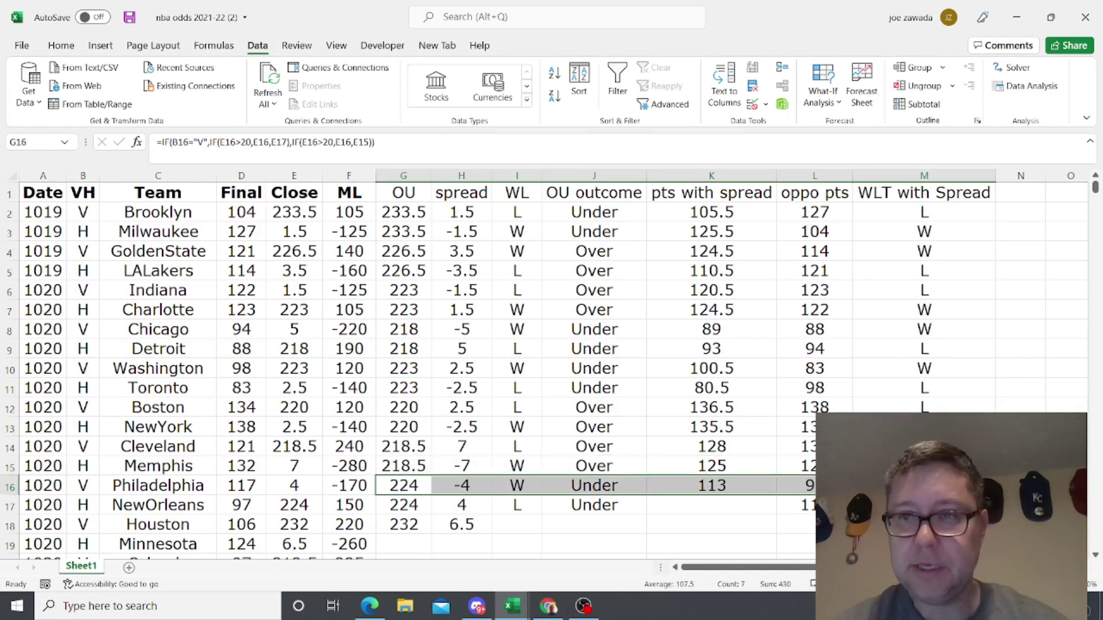
pyautogui.moveTo(996, 495)
pyautogui.mouseDown()
pyautogui.moveTo(996, 600)
pyautogui.moveTo(626, 520)
pyautogui.mouseUp()
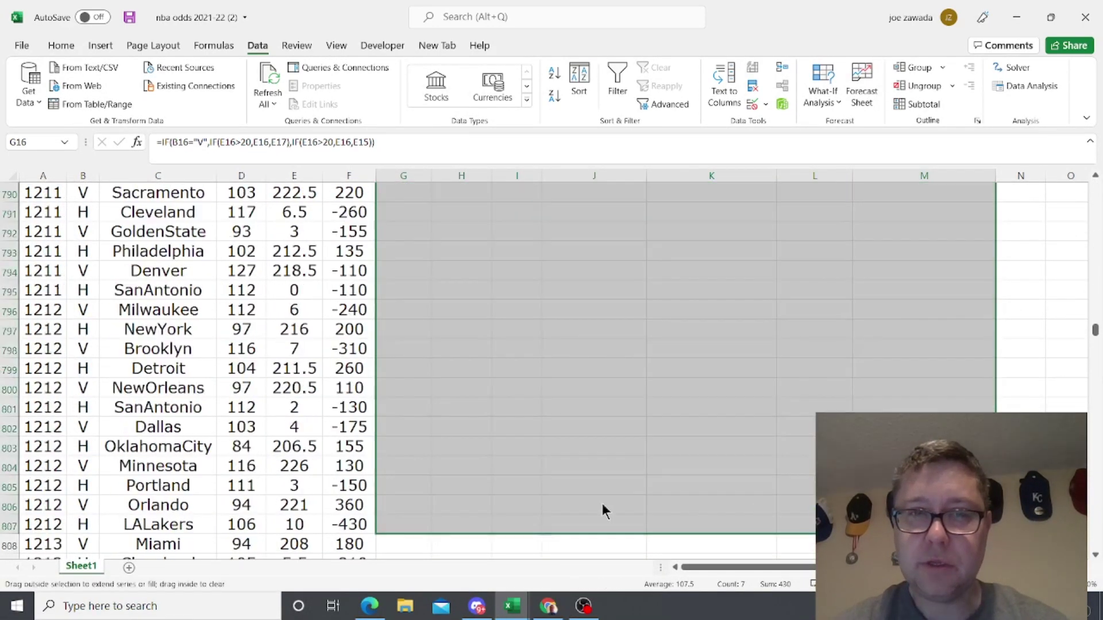
# Step: Copy the formulas in G807:M807 down through columns G to M to the last data row, 1983
pyautogui.moveTo(404, 524); pyautogui.dragTo(919, 524)
pyautogui.hotkey('ctrl', 'c')
pyautogui.moveTo(404, 544); pyautogui.dragTo(919, 524)
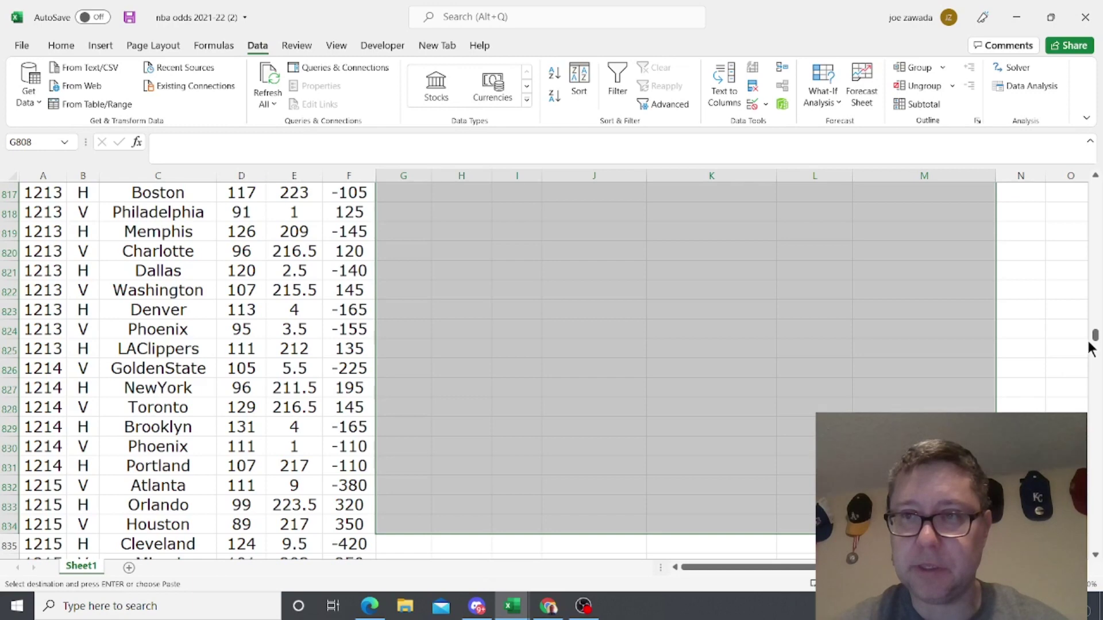
pyautogui.moveTo(1095, 336); pyautogui.dragTo(1094, 543)
pyautogui.keyDown('shift'); pyautogui.click(929, 544); pyautogui.keyUp('shift')
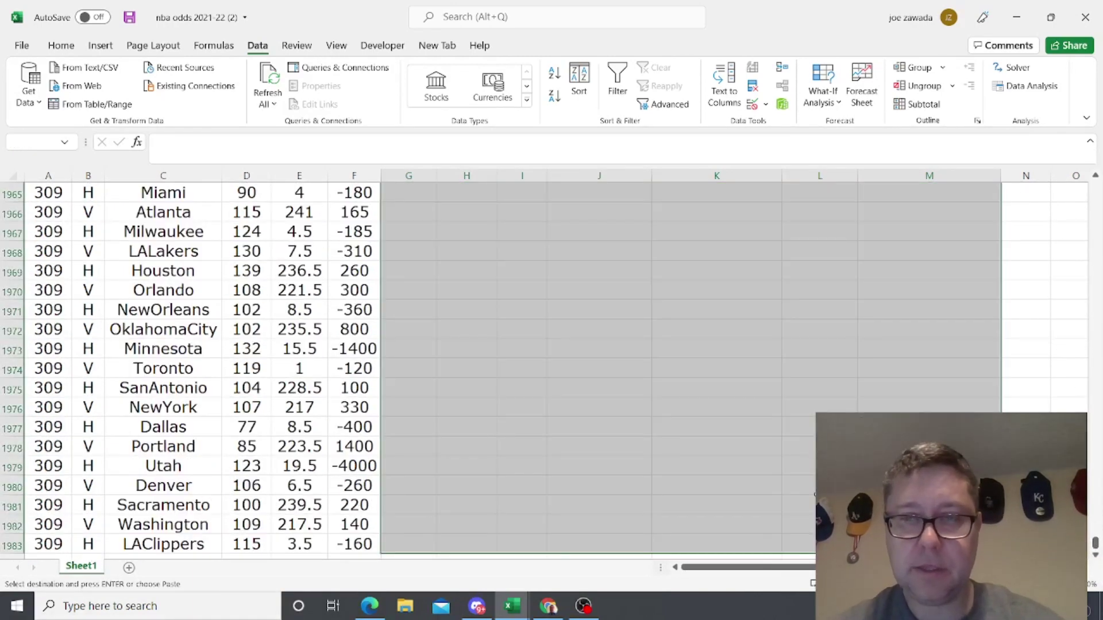
pyautogui.click(520, 308)
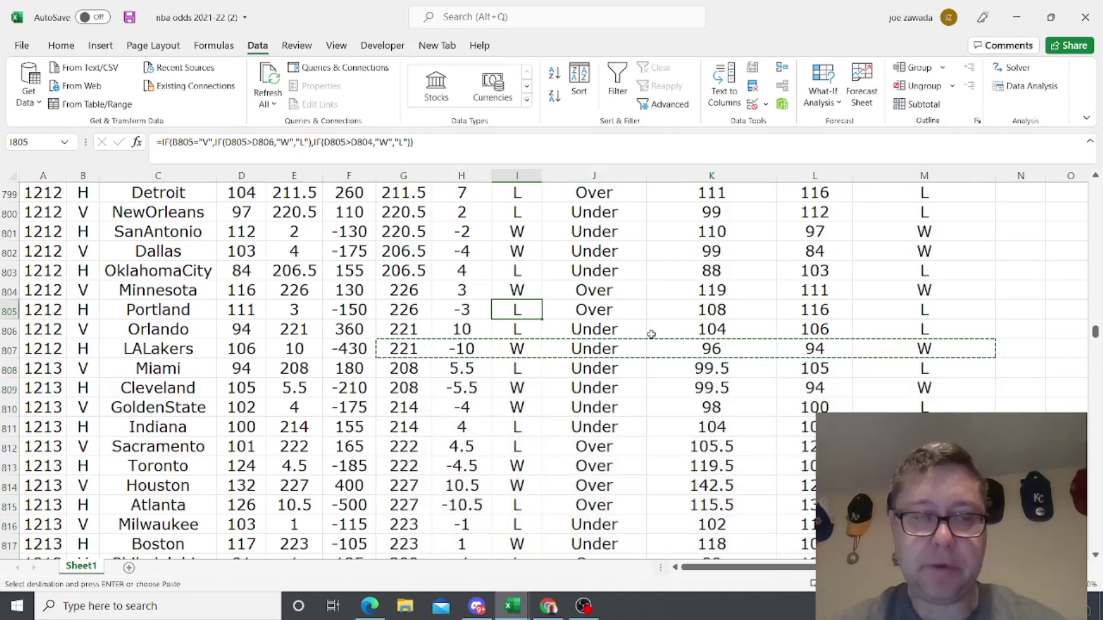
pyautogui.press('Escape')
pyautogui.moveTo(1095, 331); pyautogui.dragTo(1095, 185)
pyautogui.click(452, 259)
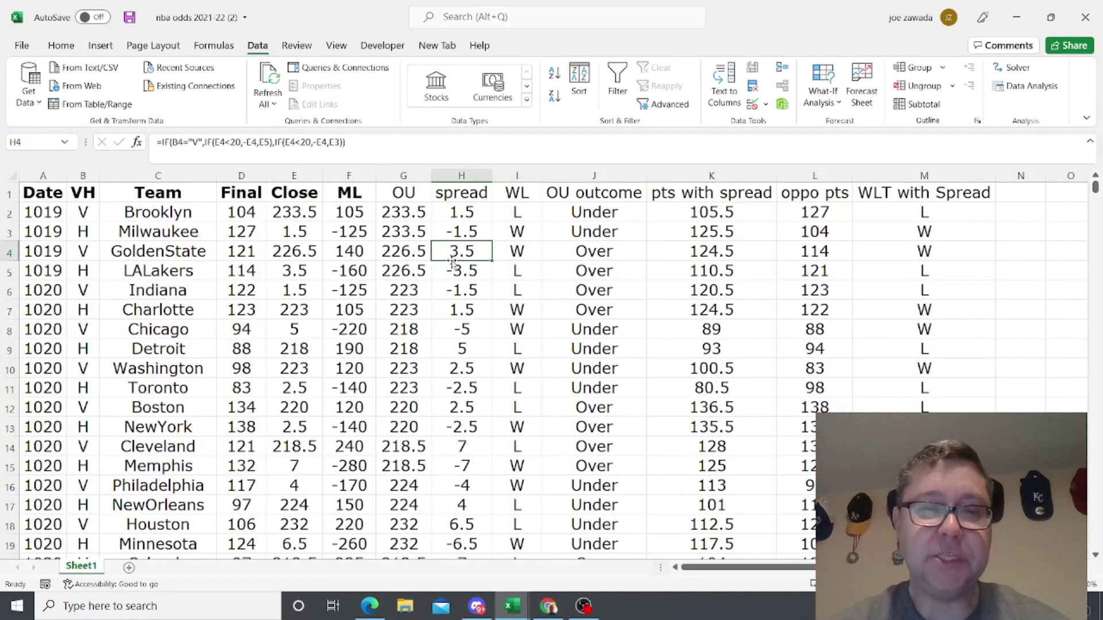
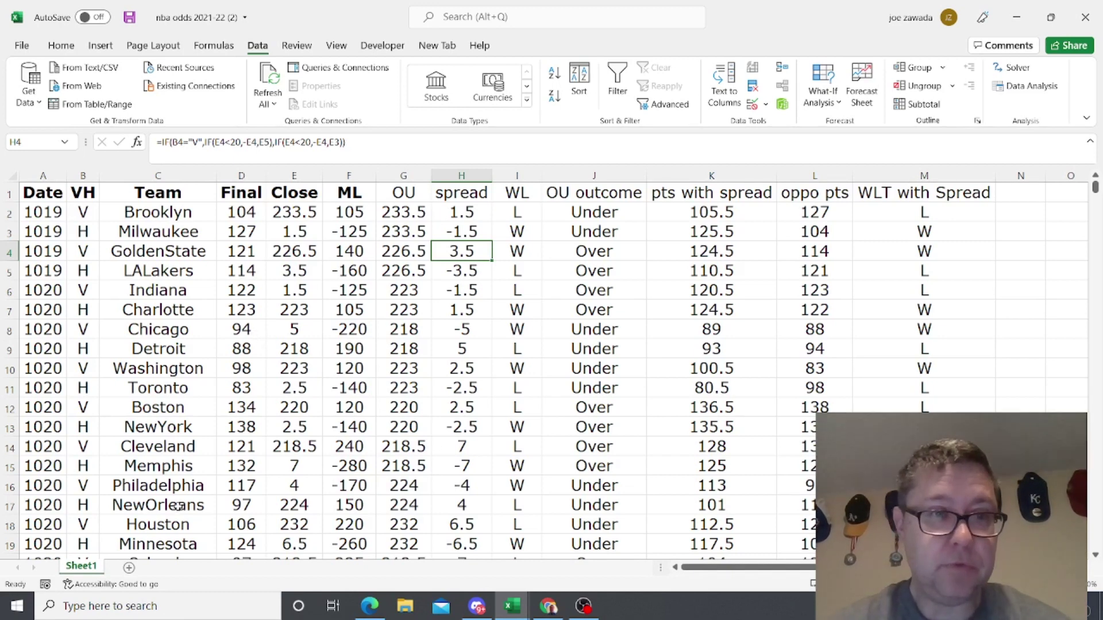
# Step: Add a new worksheet and name it analyze
pyautogui.click(128, 567)
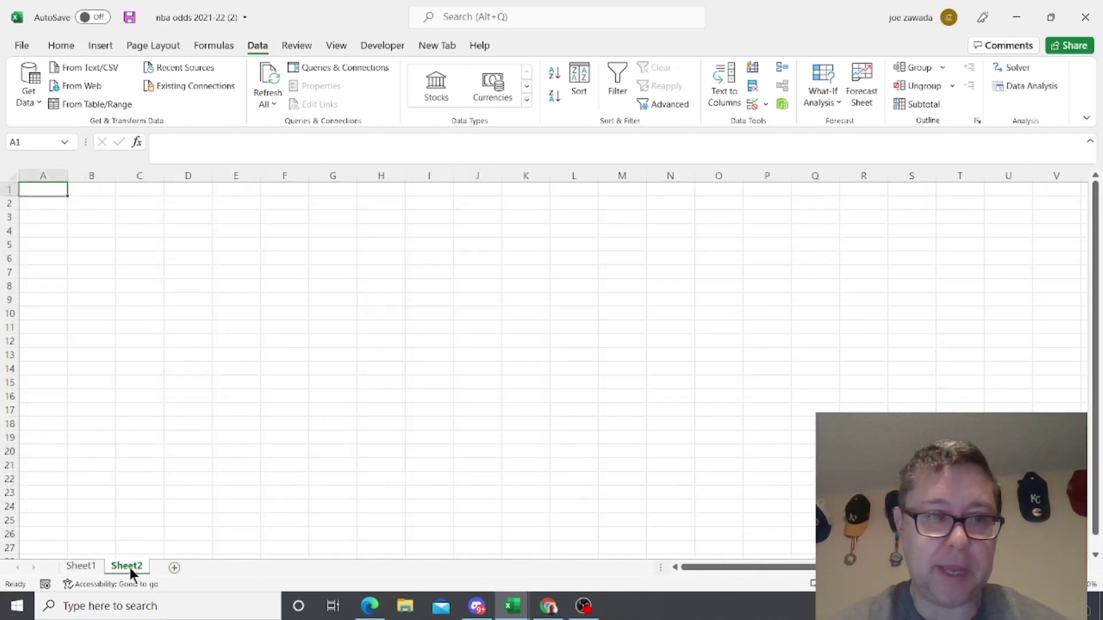
pyautogui.doubleClick(128, 566)
pyautogui.write('analyze')
pyautogui.press('Return')
# Step: Rename the Sheet1 worksheet as data
pyautogui.click(95, 569)
pyautogui.doubleClick(90, 569)
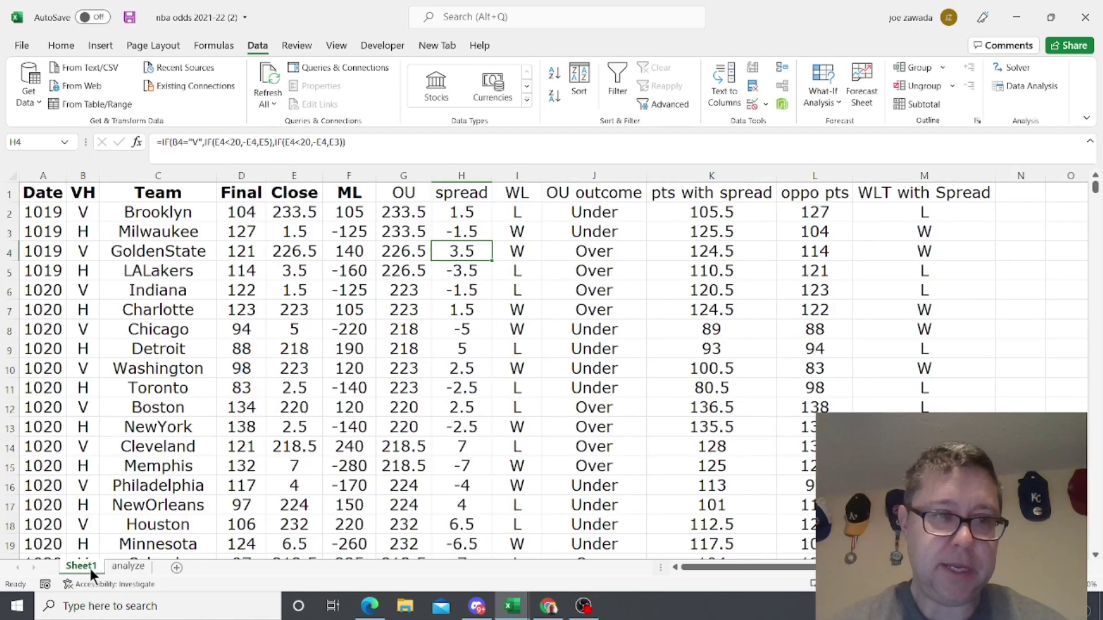
pyautogui.write('data')
pyautogui.press('Return')
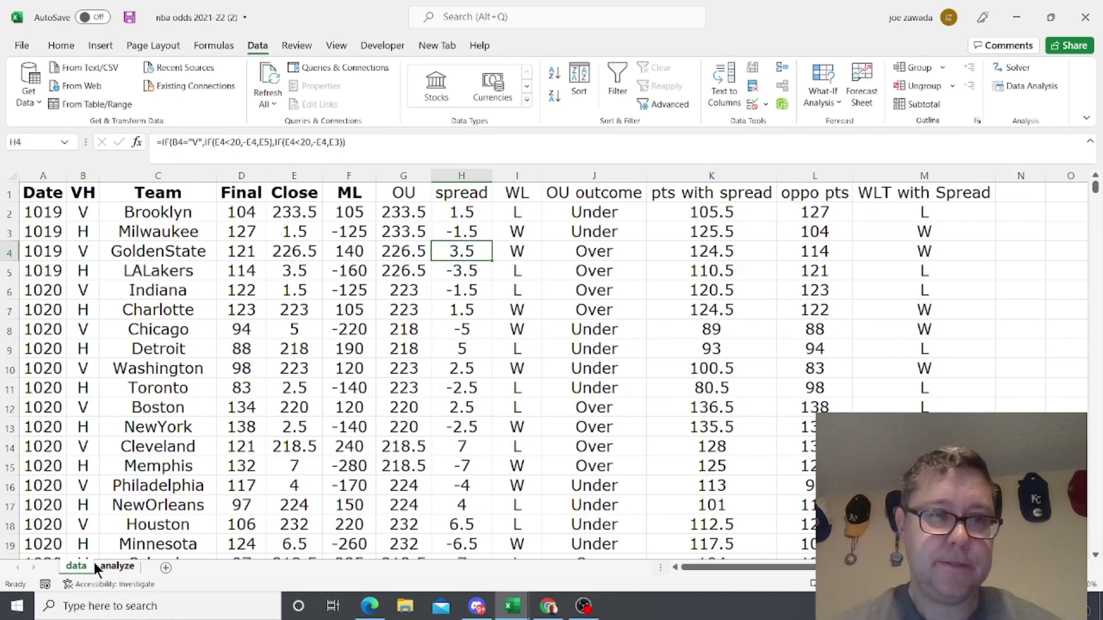
# Step: Copy the entire Team column from the data sheet into column A of the analyze sheet
pyautogui.click(160, 176)
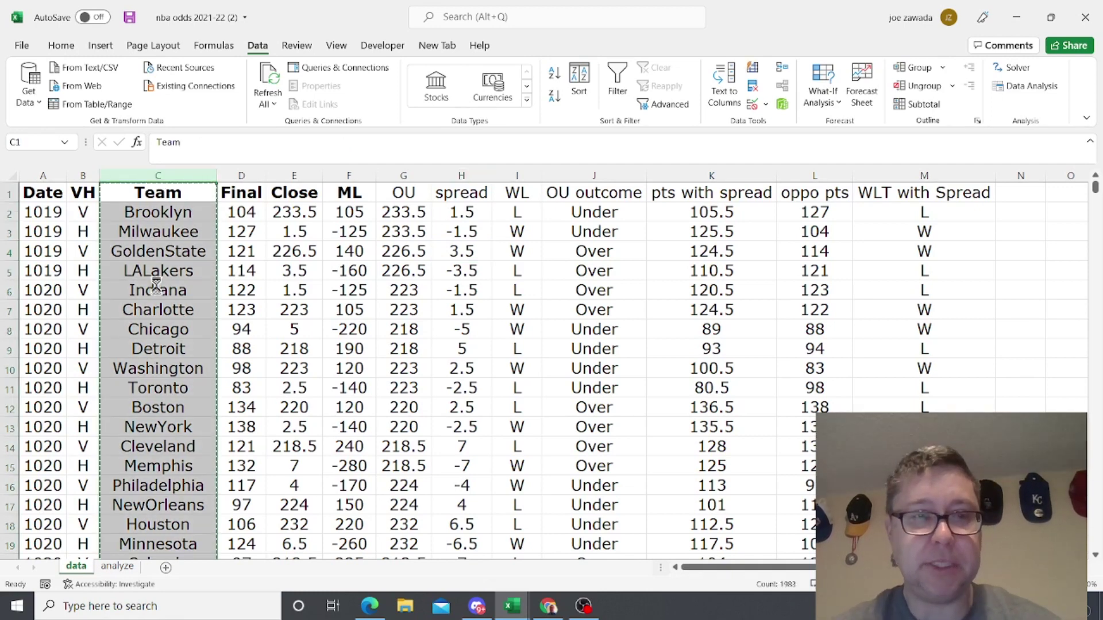
pyautogui.hotkey('ctrl', 'c')
pyautogui.click(118, 566)
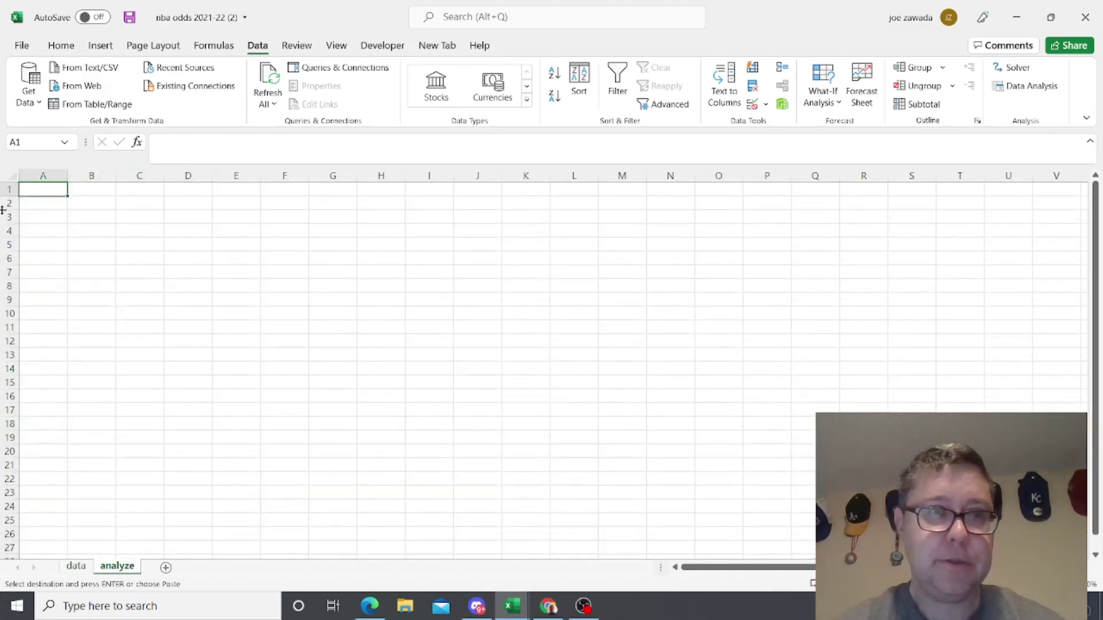
pyautogui.hotkey('ctrl', 'v')
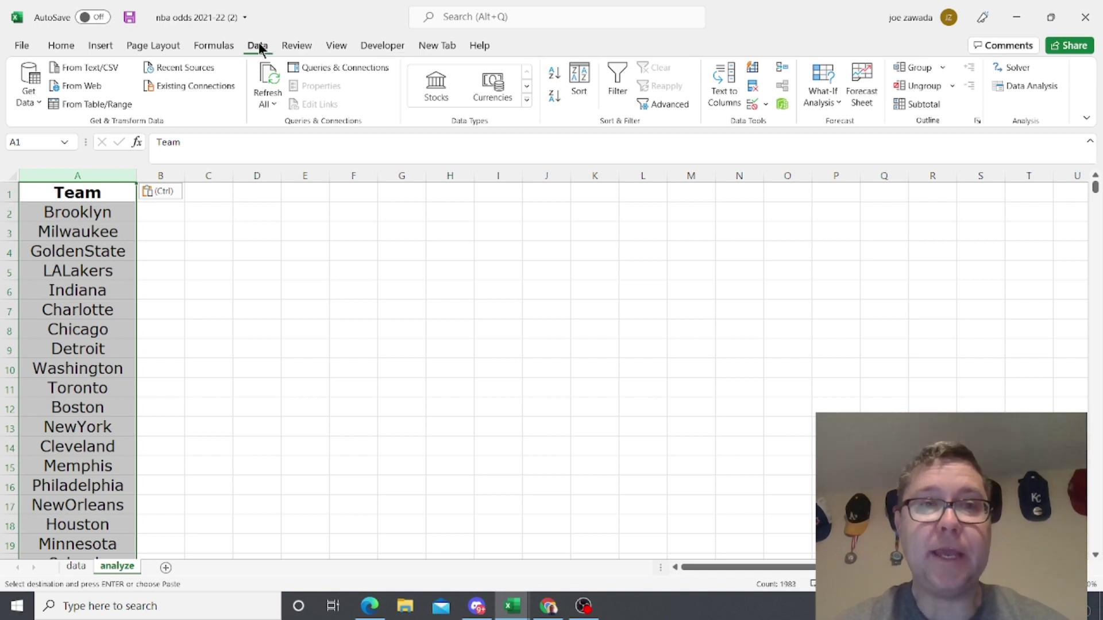
# Step: Remove duplicate values from the Team column on the analyze sheet, treating the first row as a header
pyautogui.click(752, 86)
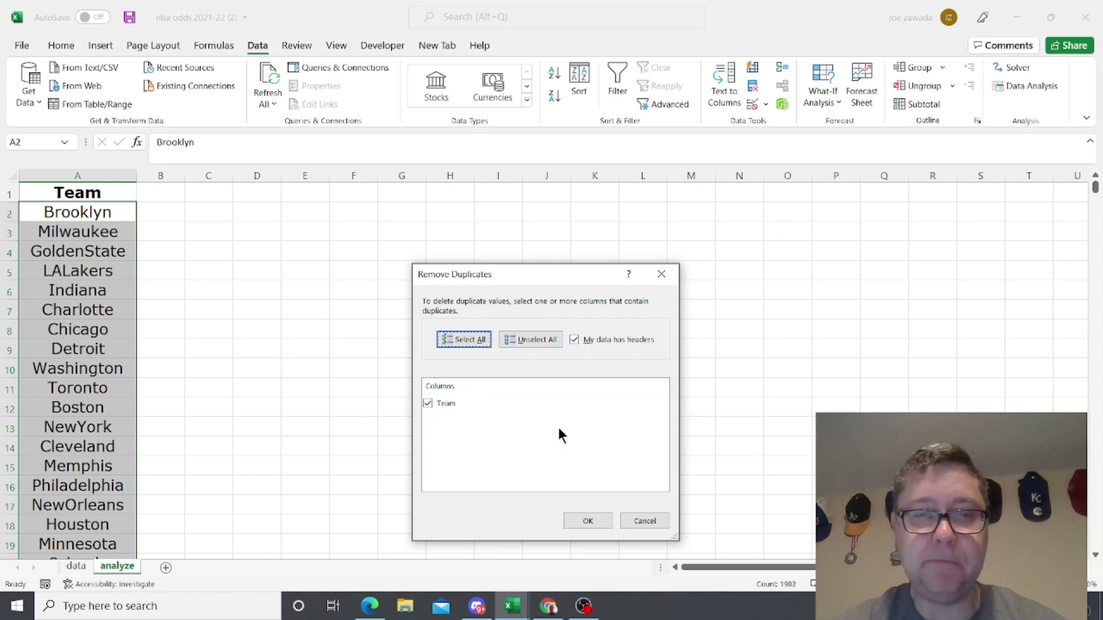
pyautogui.click(589, 520)
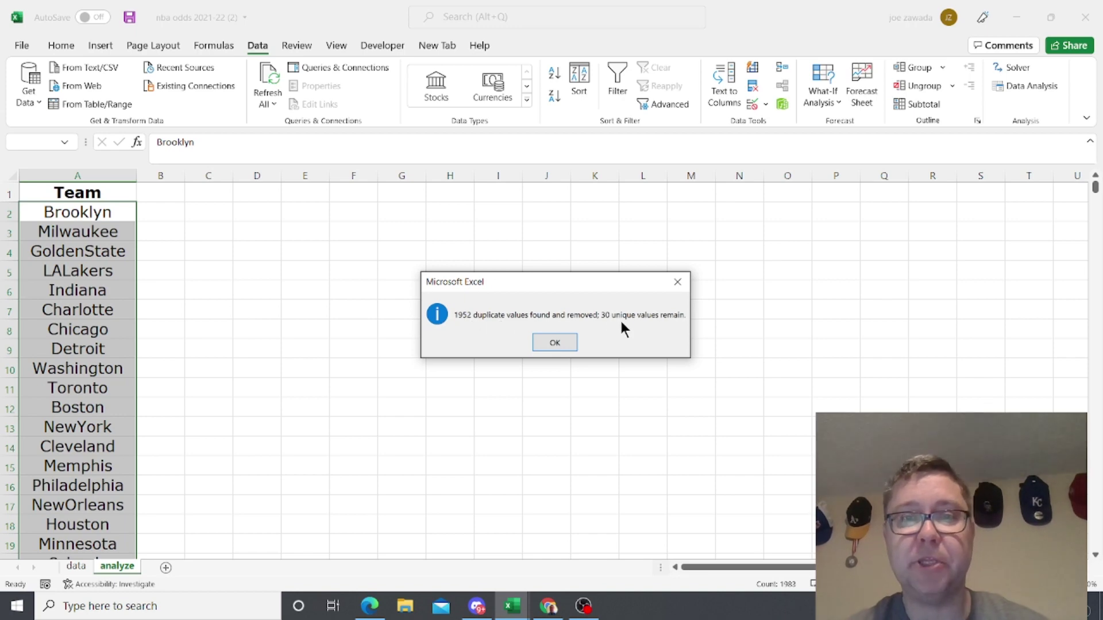
pyautogui.click(549, 344)
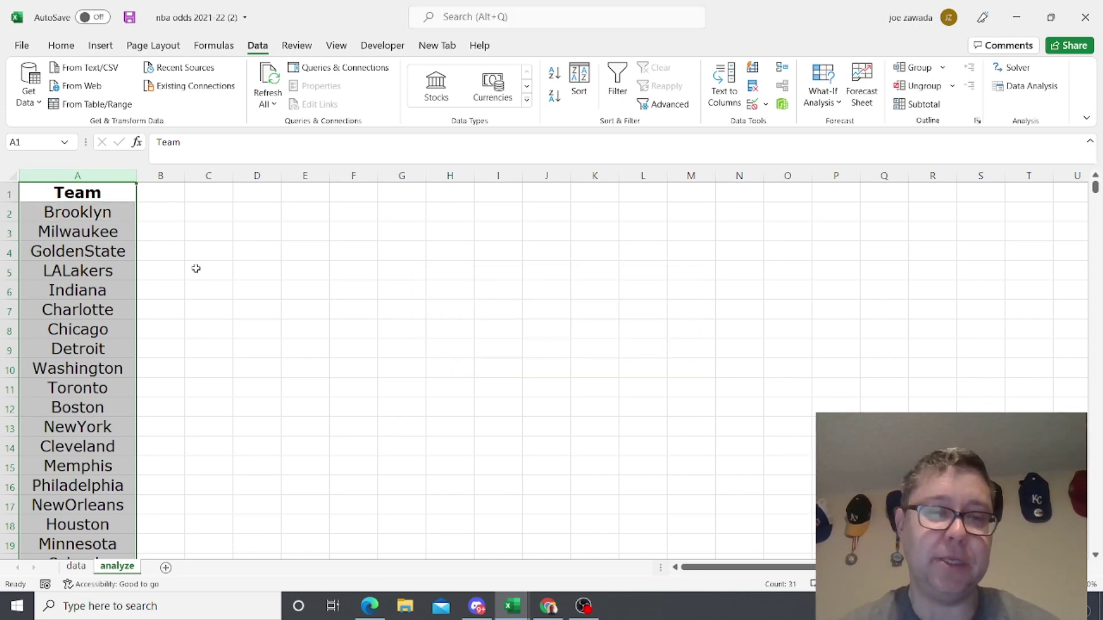
# Step: Sort the team names in column A of the analyze sheet alphabetically from A to Z
pyautogui.press('Down')
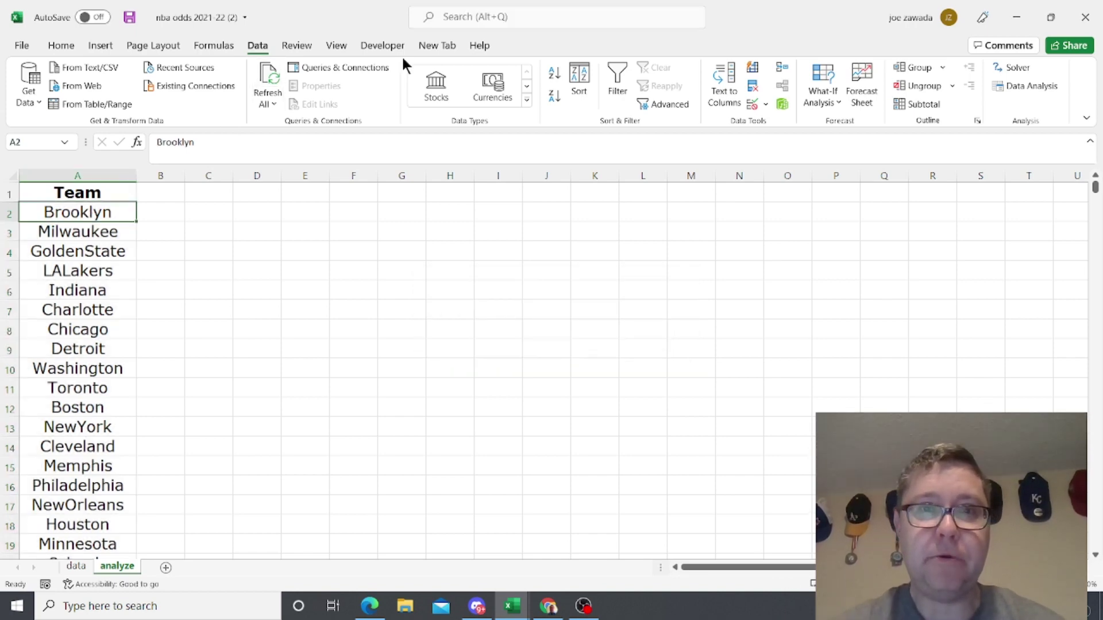
pyautogui.click(554, 73)
pyautogui.click(65, 245)
pyautogui.click(85, 271)
pyautogui.click(90, 212)
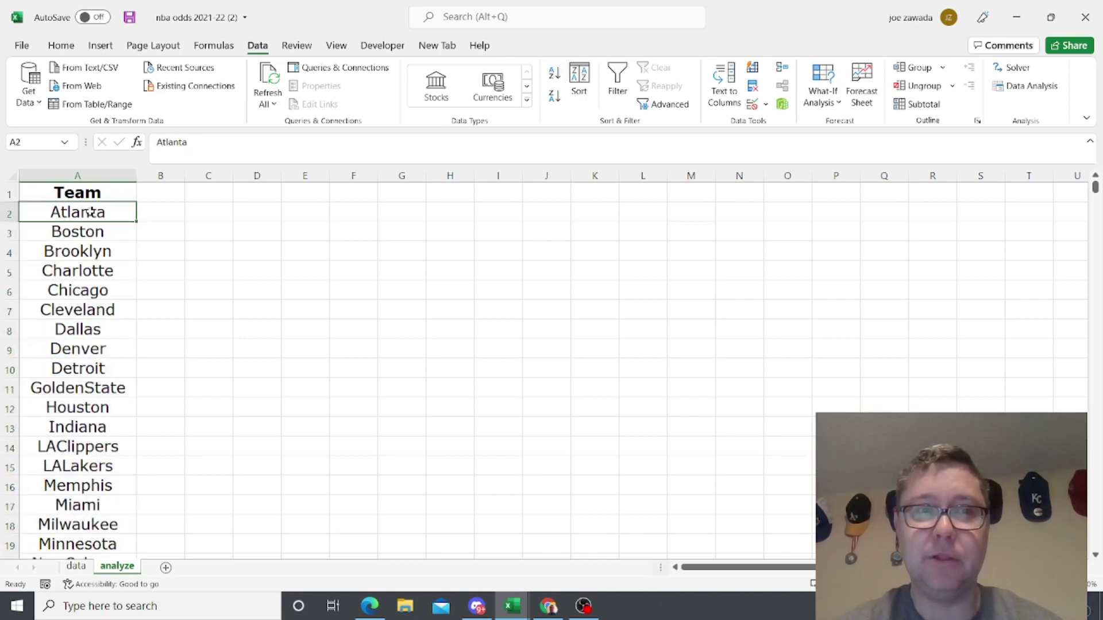
# Step: Enter the column headers W in B1 and L in C1 of the analyze sheet
pyautogui.click(144, 194)
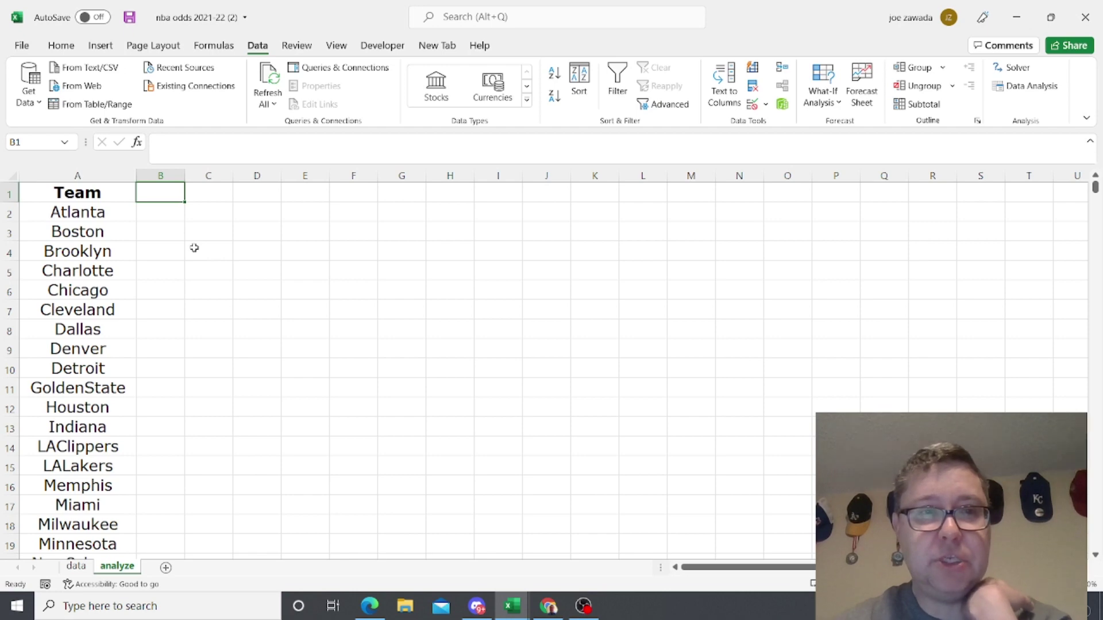
pyautogui.write('W')
pyautogui.press('Tab')
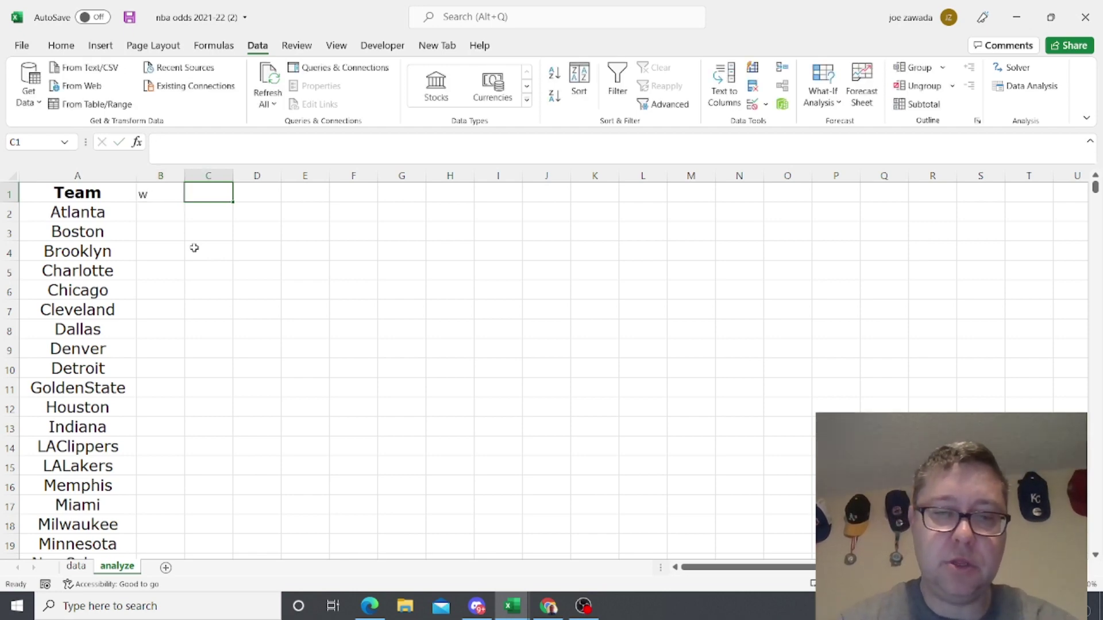
pyautogui.write('L')
pyautogui.press('Return')
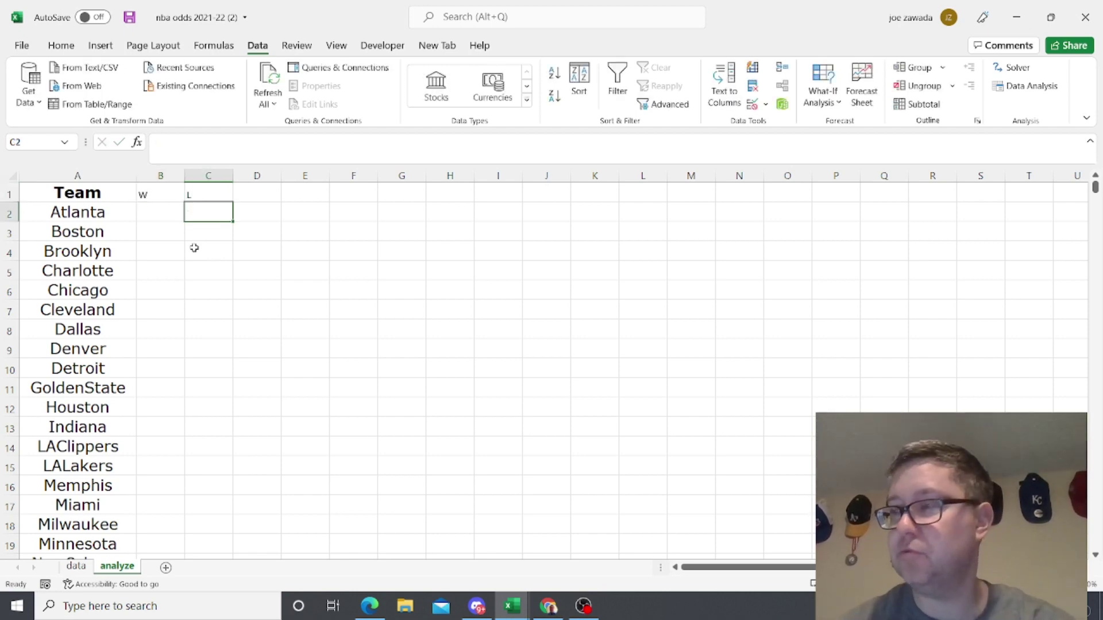
# Step: Begin a COUNTIFS formula in cell B2 for Atlanta's wins
pyautogui.click(162, 214)
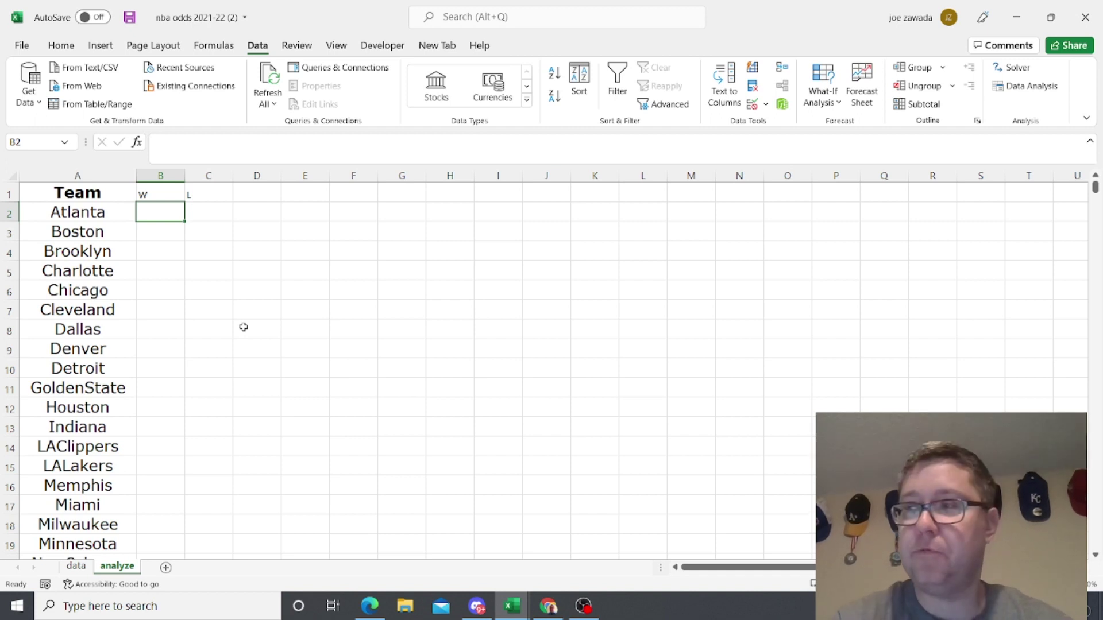
pyautogui.write('=c')
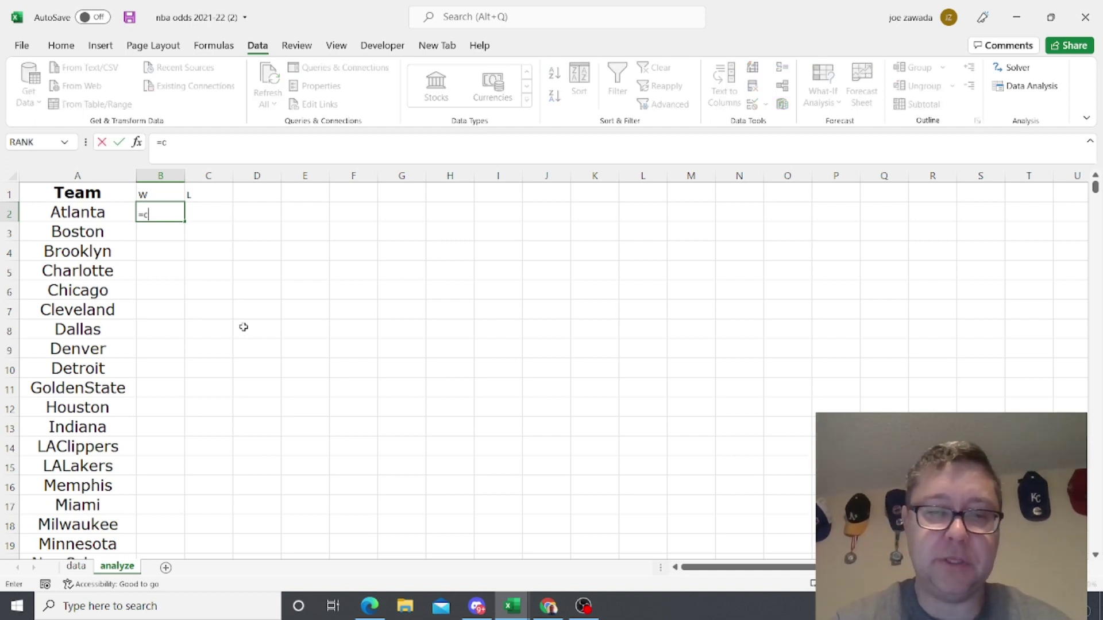
pyautogui.write('ountiff')
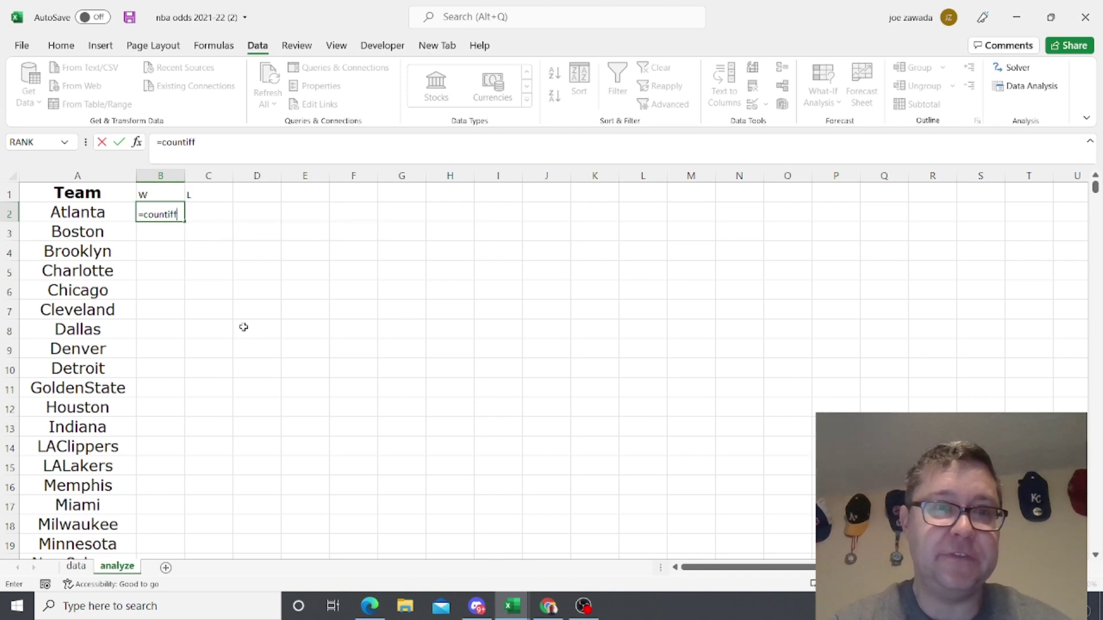
pyautogui.press('BackSpace')
pyautogui.write('s')
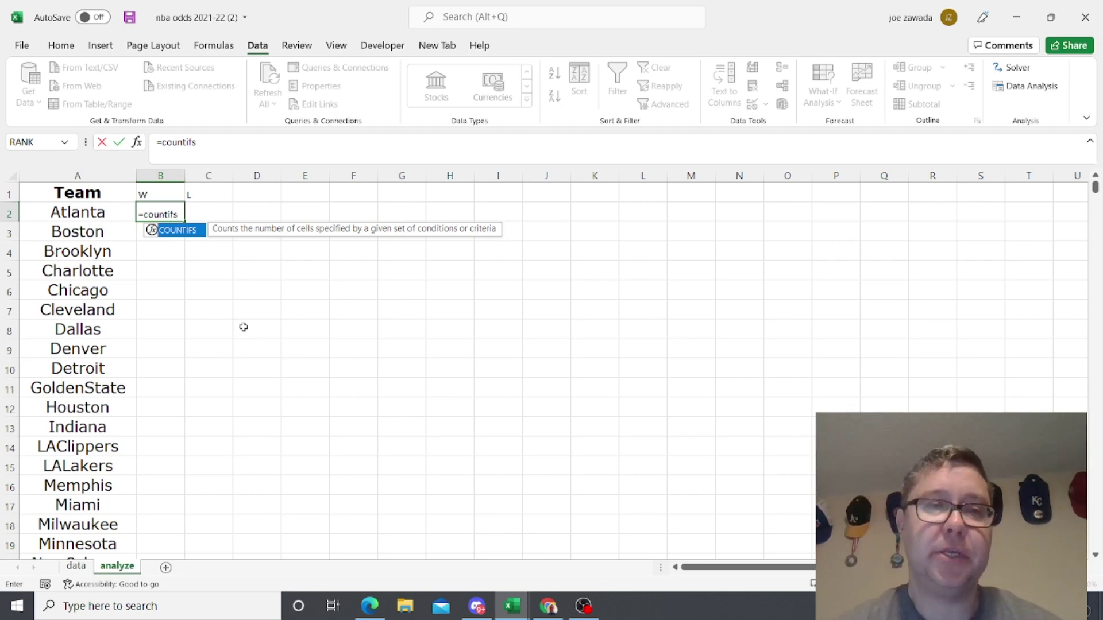
pyautogui.write('s')
pyautogui.press('BackSpace')
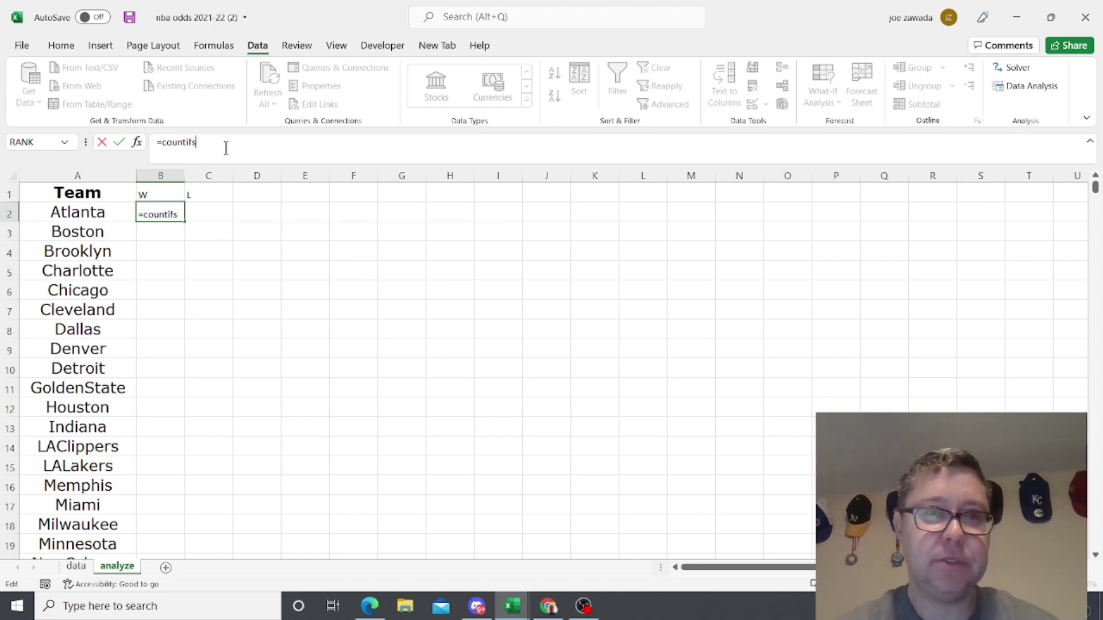
pyautogui.write('(')
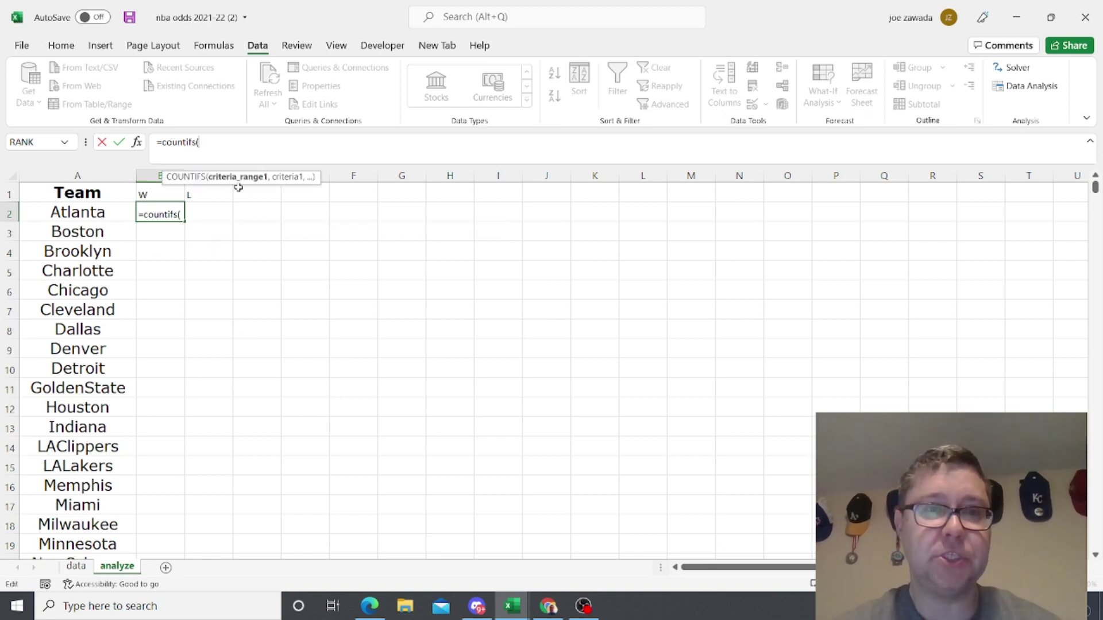
# Step: Add the first COUNTIFS condition, matching the data sheet's Team column C:C against the team name in analyze!A2
pyautogui.click(77, 567)
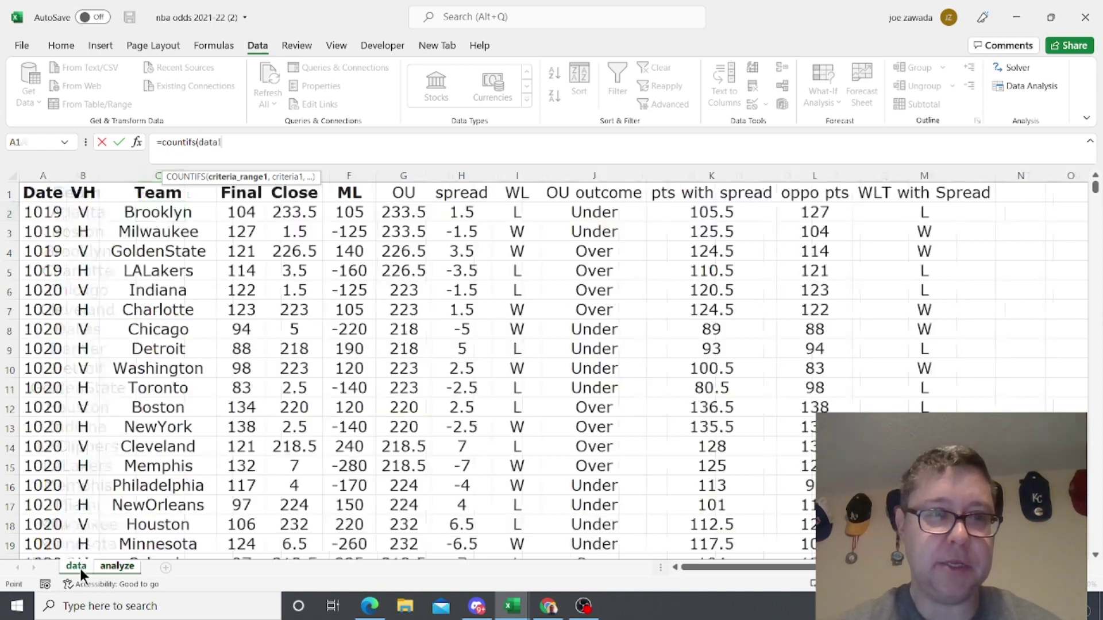
pyautogui.click(146, 176)
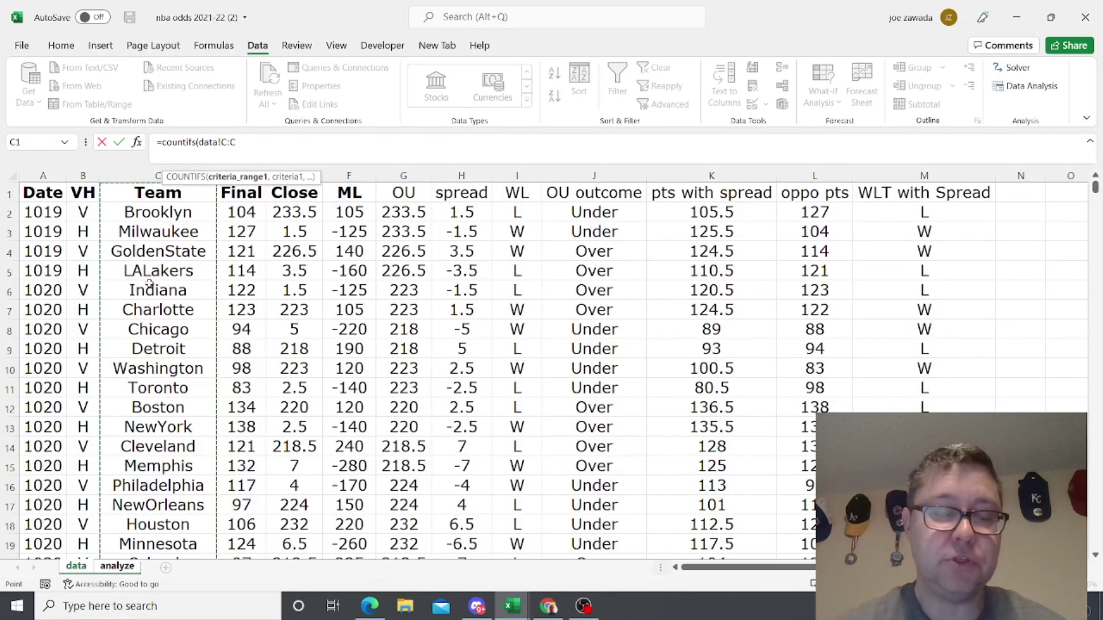
pyautogui.write(',')
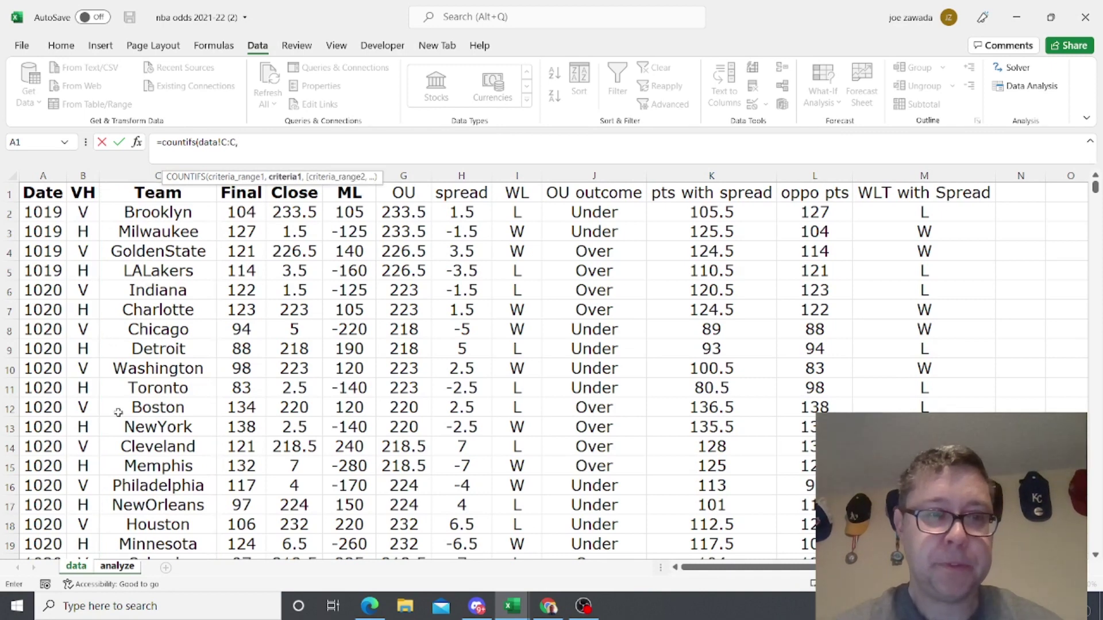
pyautogui.click(117, 566)
pyautogui.click(70, 216)
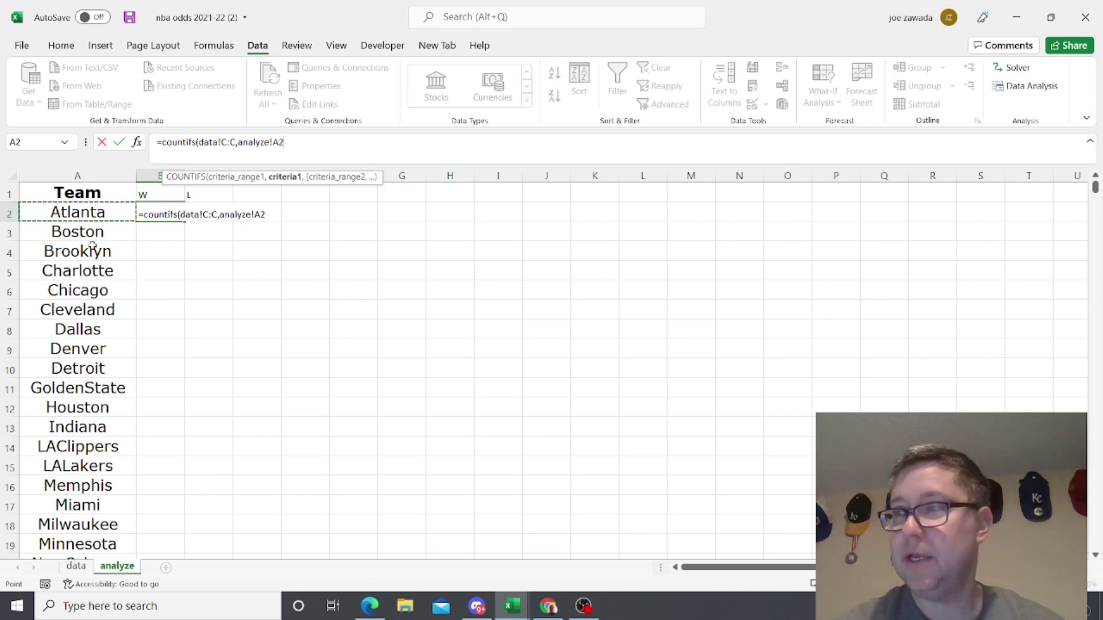
pyautogui.write(',')
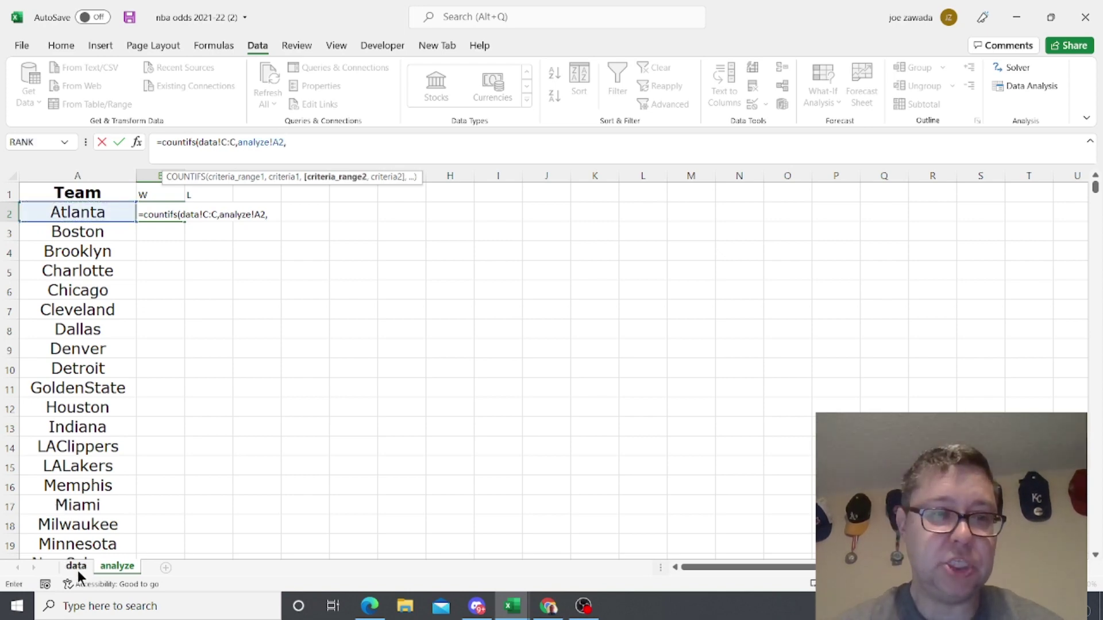
# Step: Add the second COUNTIFS condition, data!I:I equal to "W", and complete the formula
pyautogui.click(76, 566)
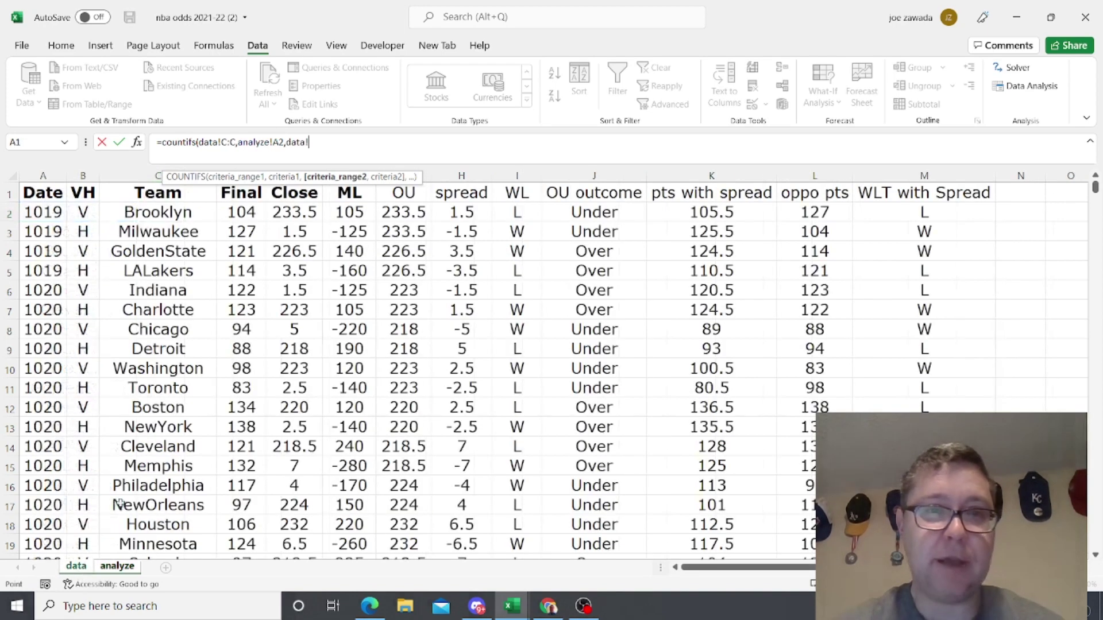
pyautogui.click(521, 174)
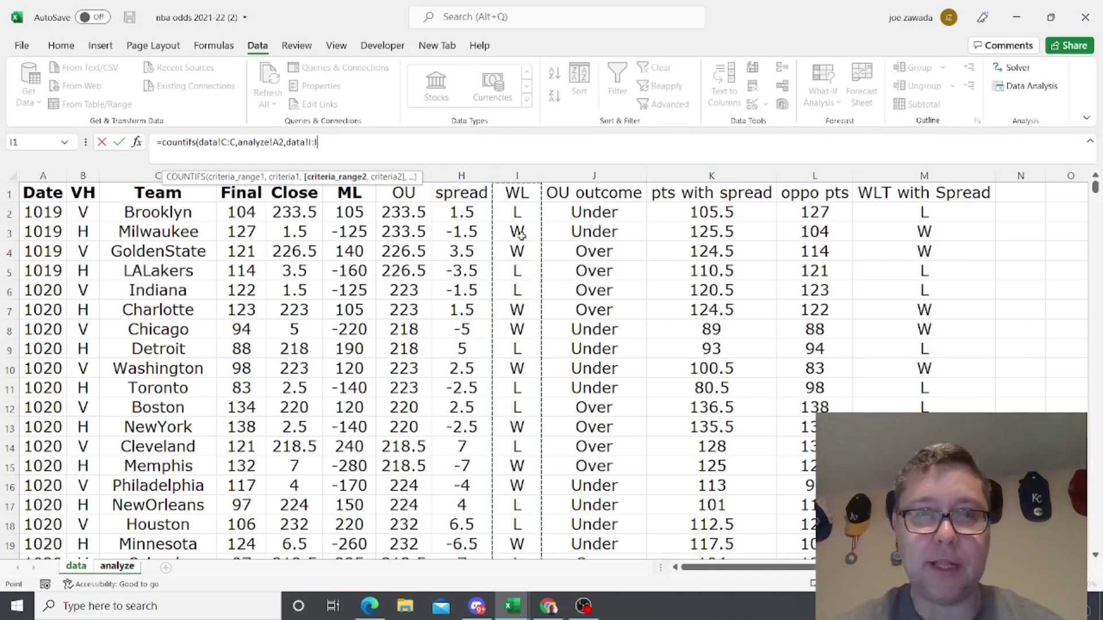
pyautogui.write(',')
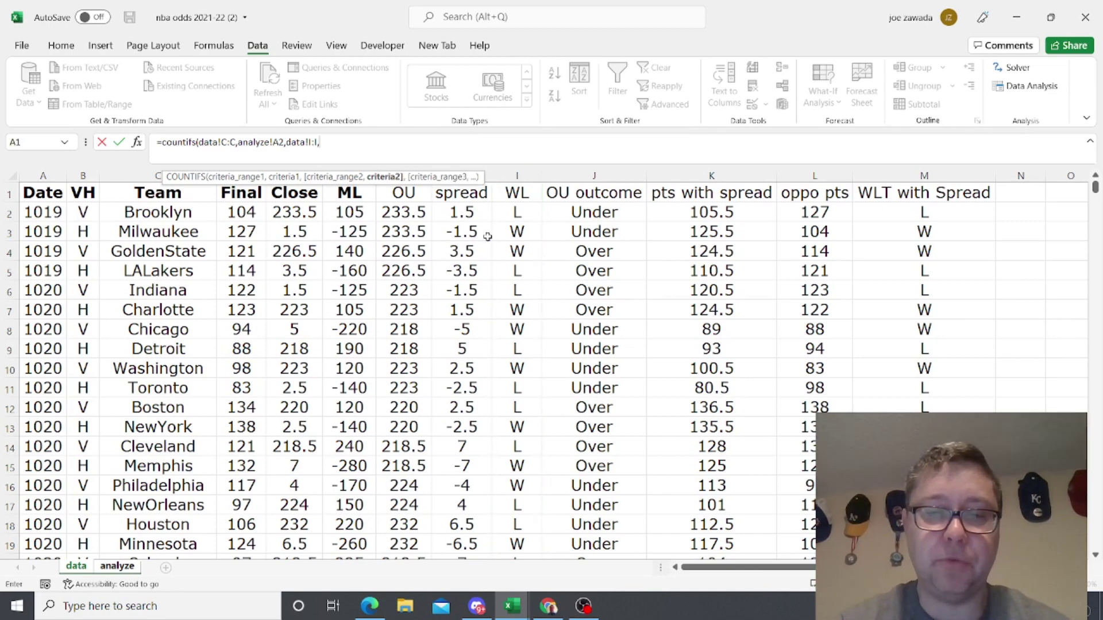
pyautogui.write('"W"')
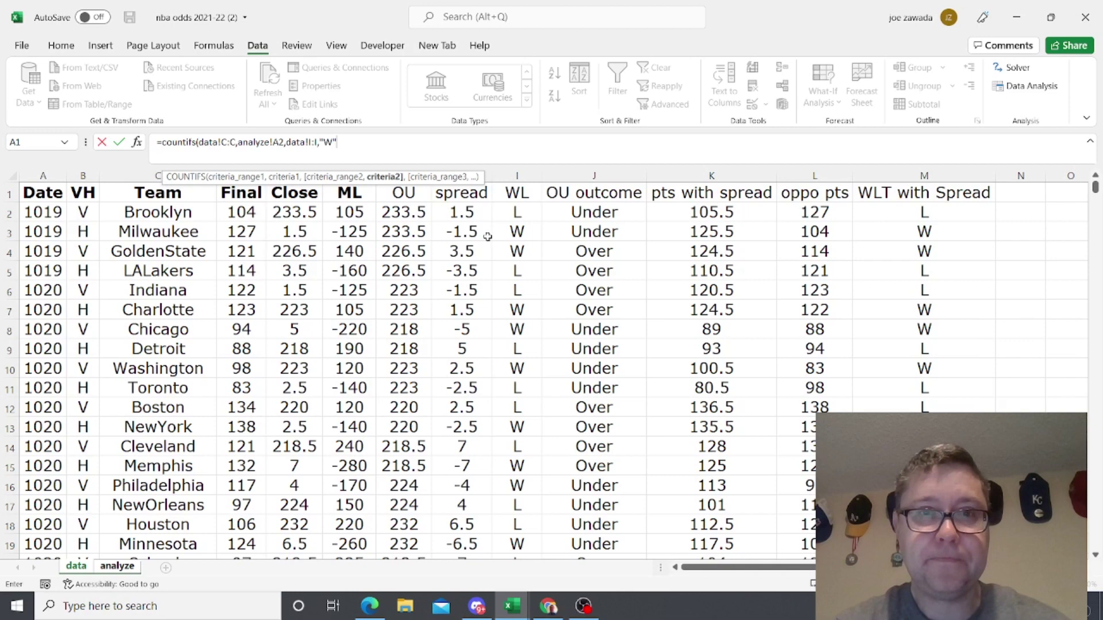
pyautogui.write(')')
pyautogui.press('Return')
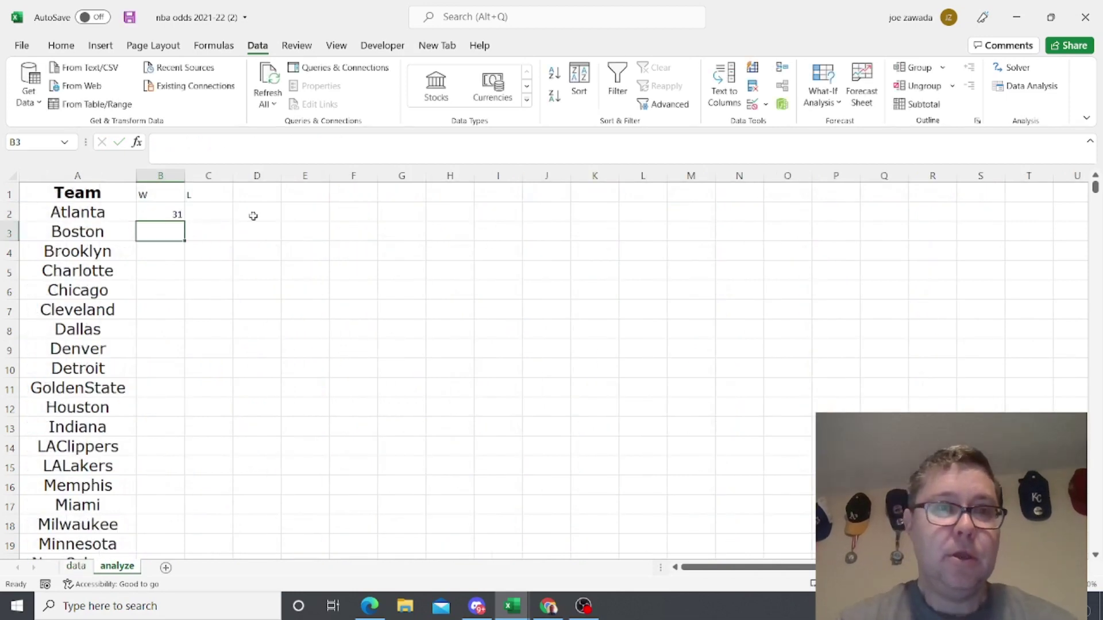
# Step: Fill the wins formula from B2 down column B for all teams and check the copied formulas
pyautogui.click(147, 214)
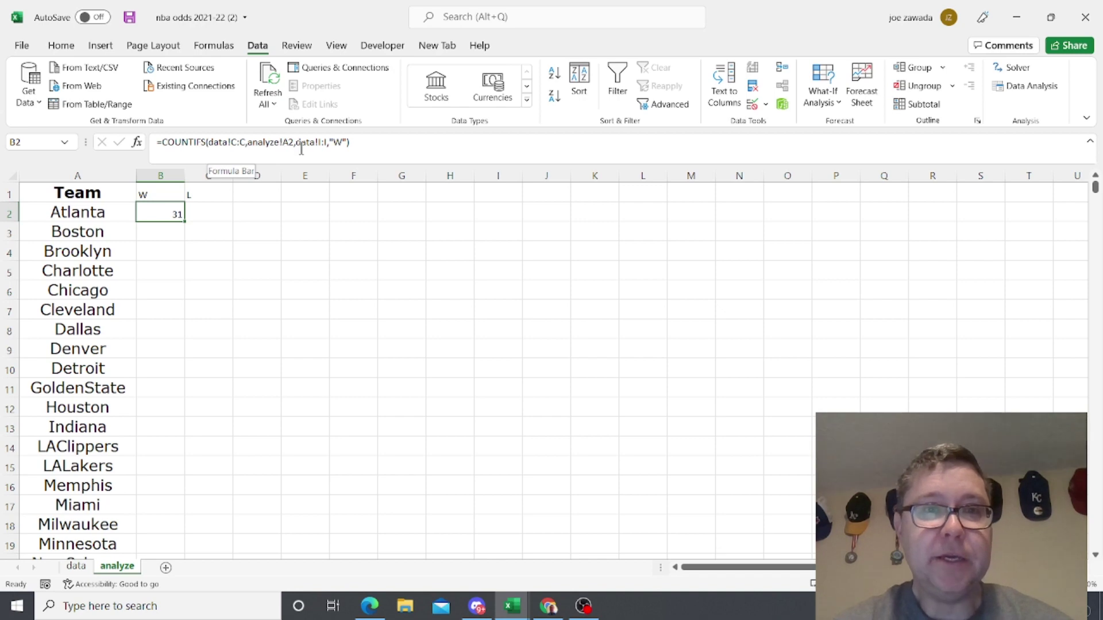
pyautogui.doubleClick(188, 219)
pyautogui.click(160, 256)
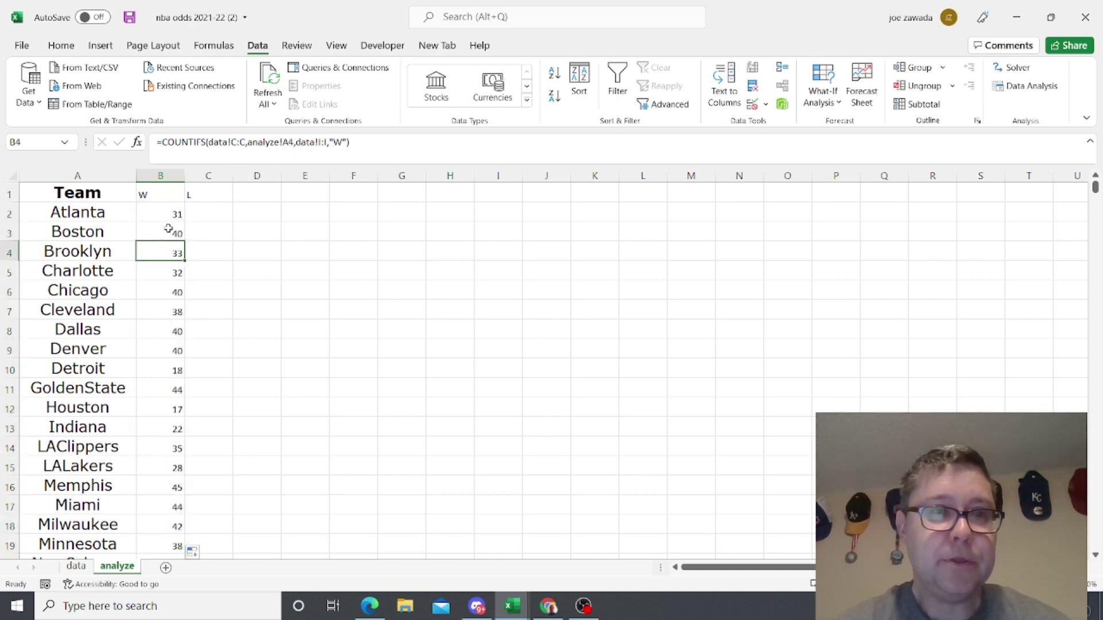
pyautogui.click(168, 230)
pyautogui.click(167, 255)
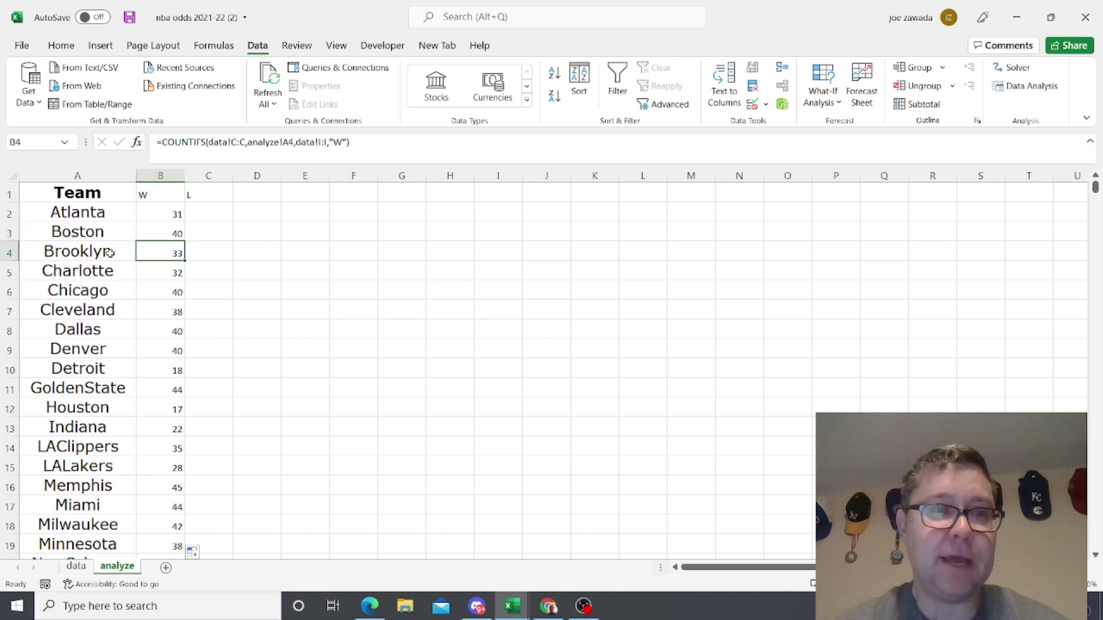
# Step: Copy the exact text of the COUNTIFS formula in B2 into cell C2, keeping its references unshifted
pyautogui.click(178, 214)
pyautogui.moveTo(402, 142); pyautogui.dragTo(131, 143)
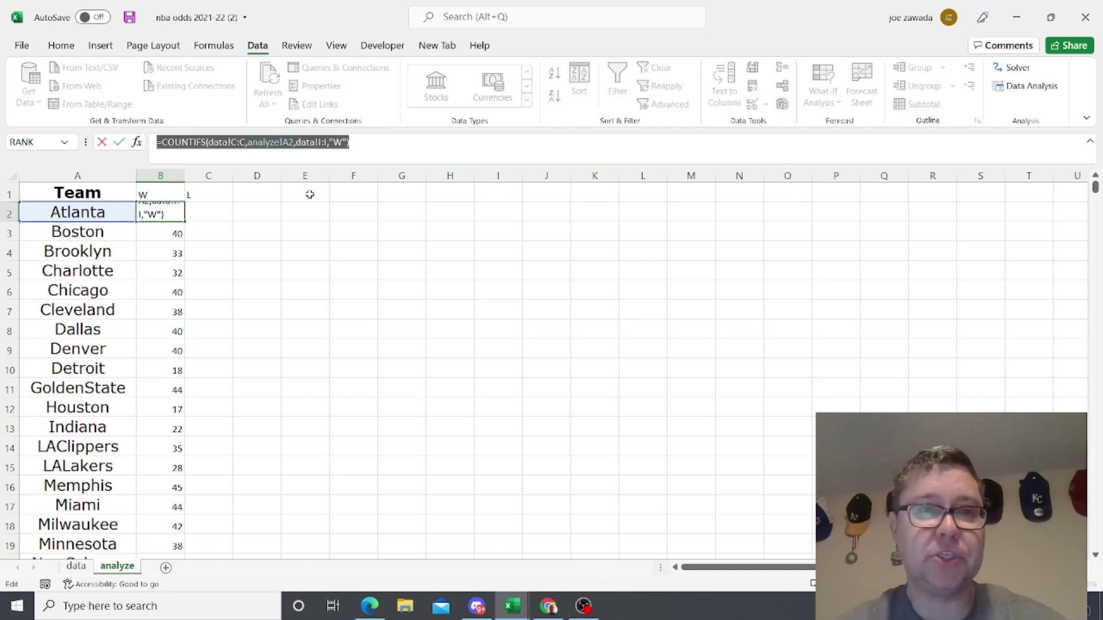
pyautogui.press('Escape')
pyautogui.click(205, 216)
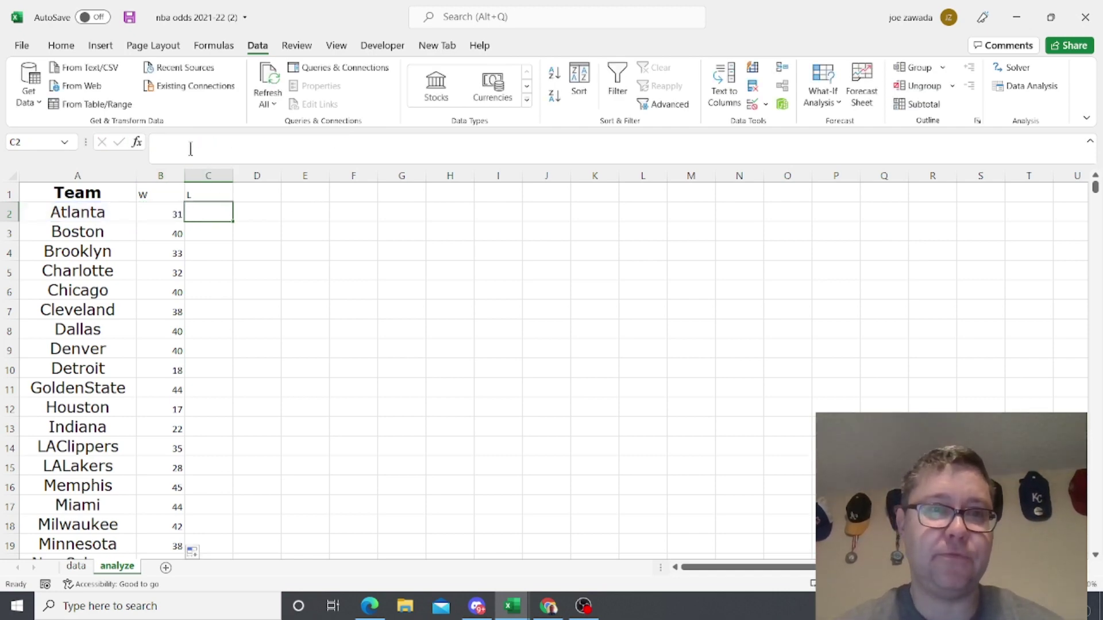
pyautogui.click(266, 151)
pyautogui.hotkey('ctrl', 'v')
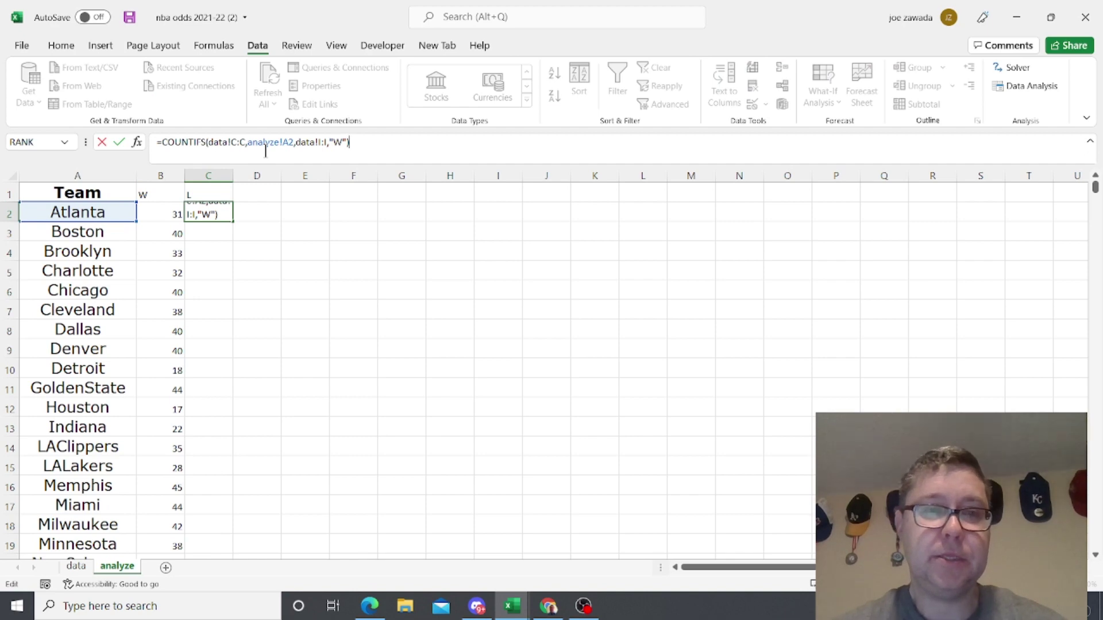
pyautogui.press('Return')
# Step: Change the result criterion in the C2 formula to "L" to count losses
pyautogui.click(221, 204)
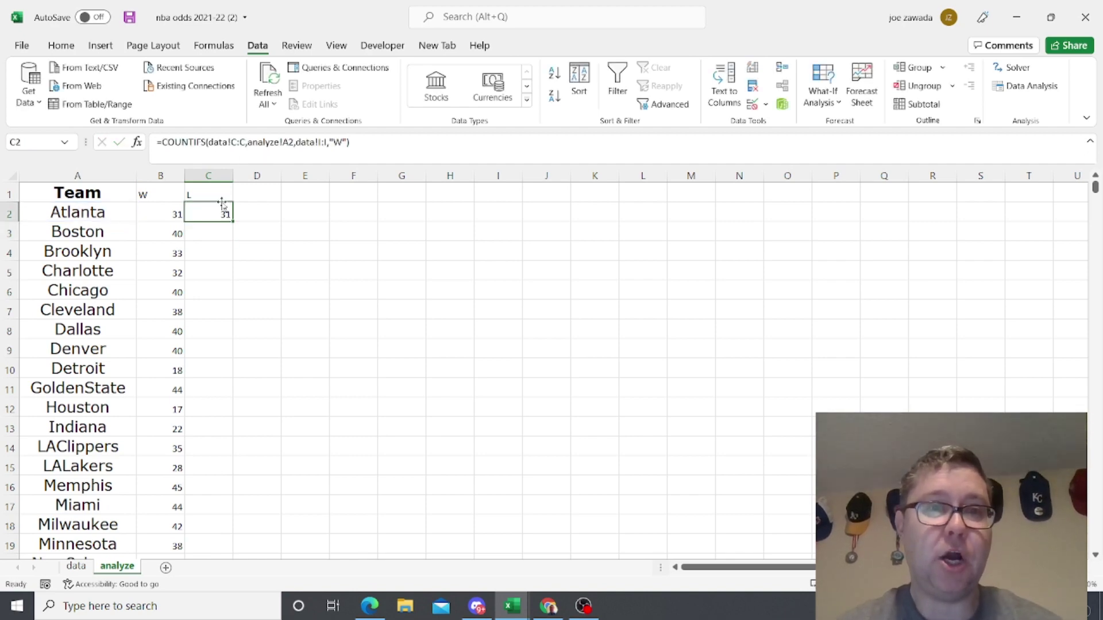
pyautogui.click(338, 141)
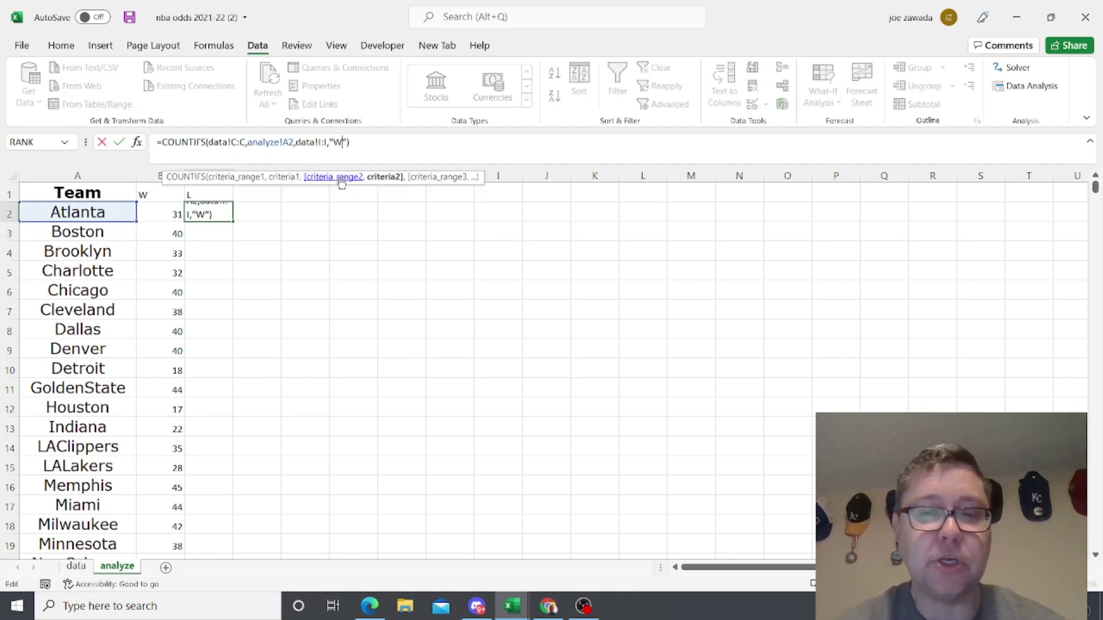
pyautogui.press('BackSpace')
pyautogui.press('Return')
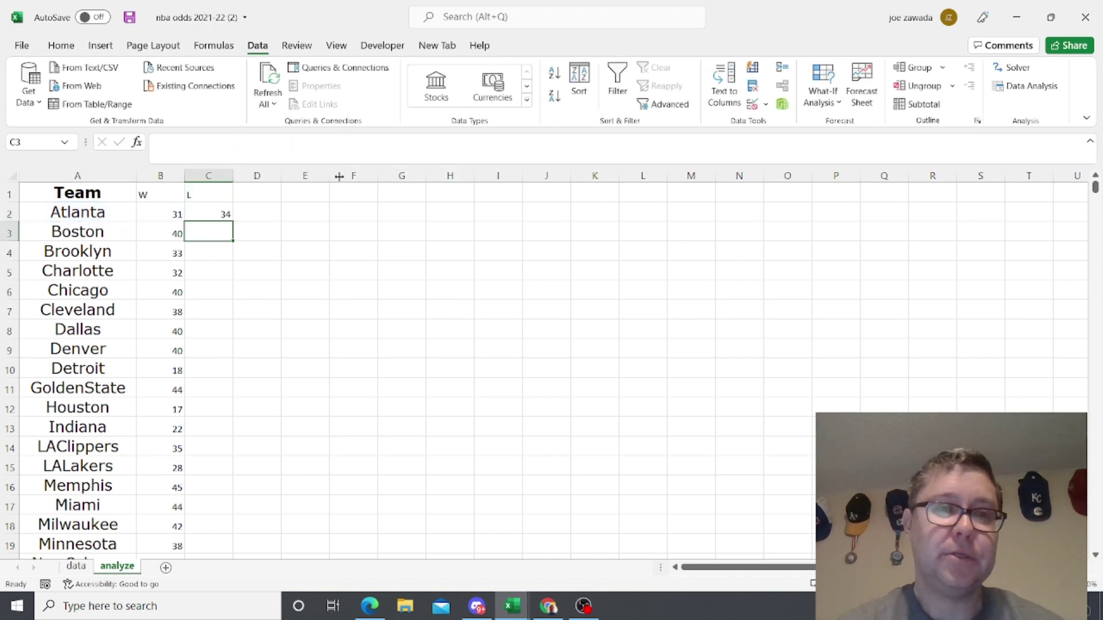
# Step: Fill the losses formula from C2 down column C for all teams and check several copied formulas
pyautogui.click(212, 215)
pyautogui.doubleClick(236, 222)
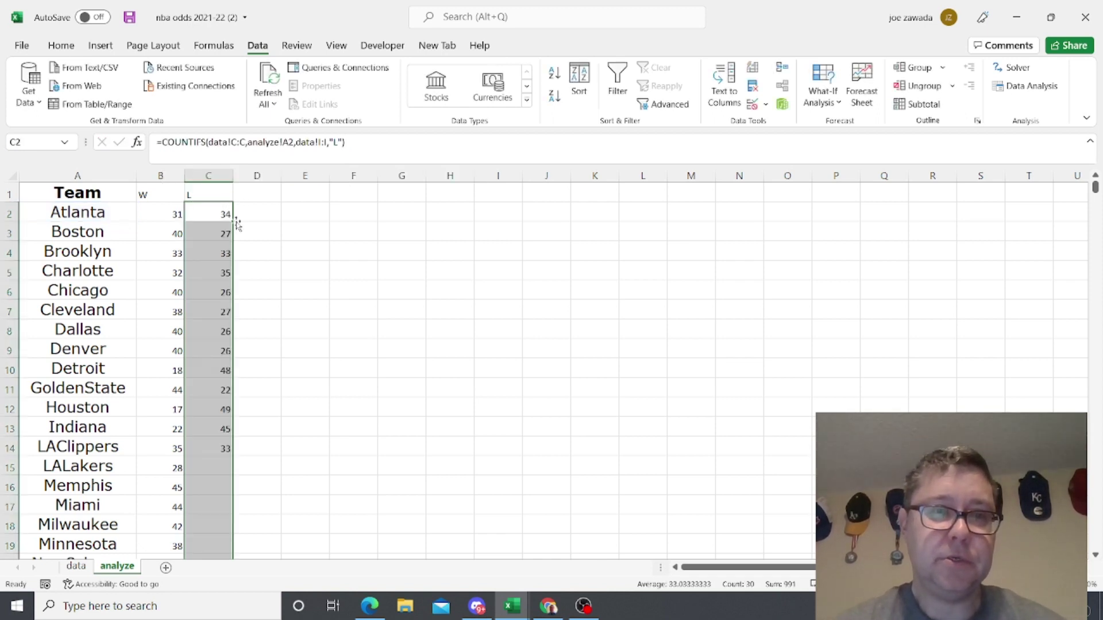
pyautogui.click(211, 269)
pyautogui.click(211, 330)
pyautogui.click(212, 243)
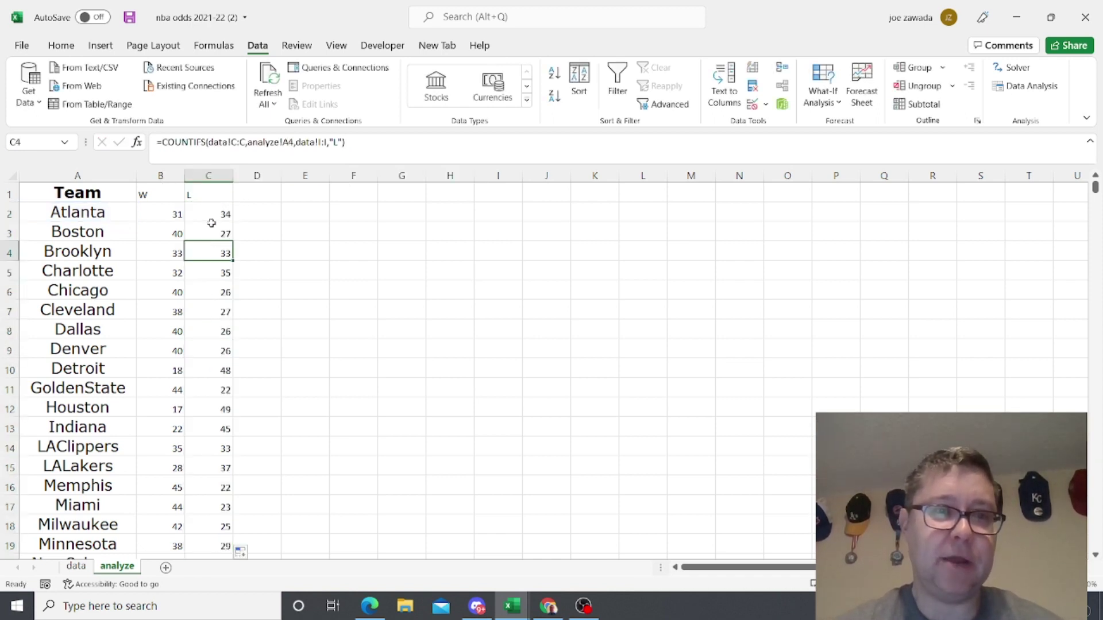
pyautogui.click(212, 211)
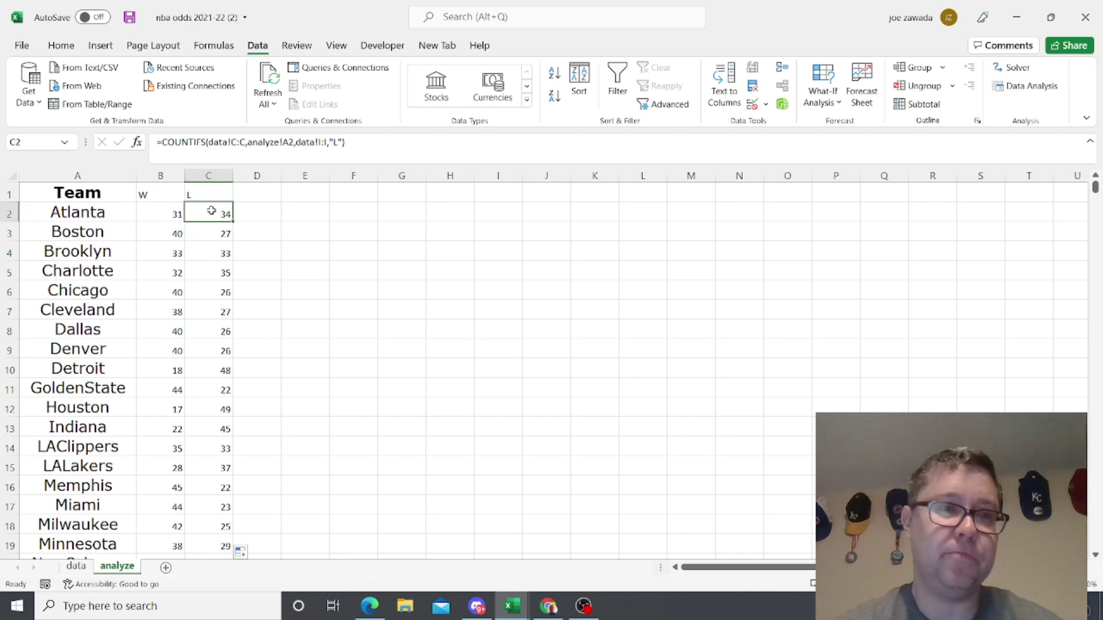
# Step: Fit columns B and C to their contents and enter the header "W w/spread" in D1
pyautogui.doubleClick(181, 173)
pyautogui.doubleClick(200, 172)
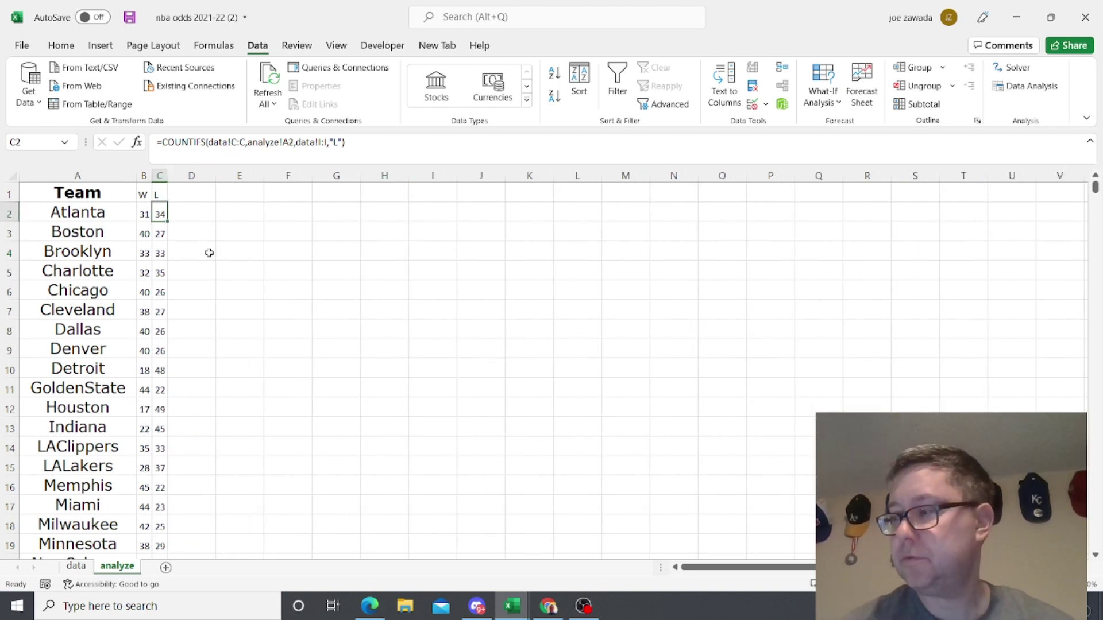
pyautogui.click(189, 196)
pyautogui.write('W w')
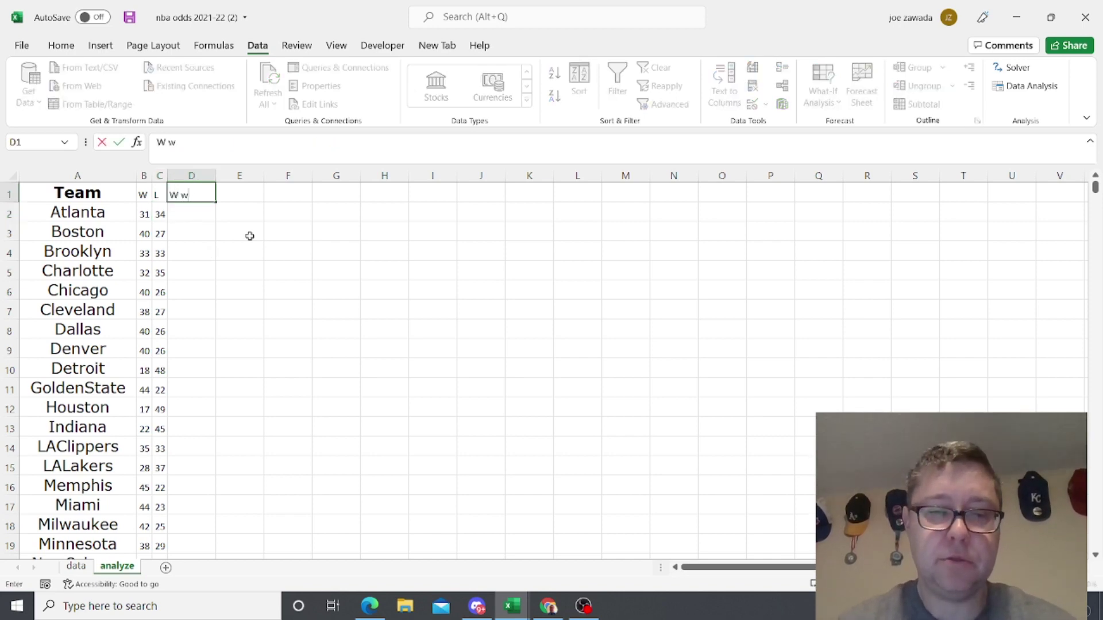
pyautogui.write('/spread')
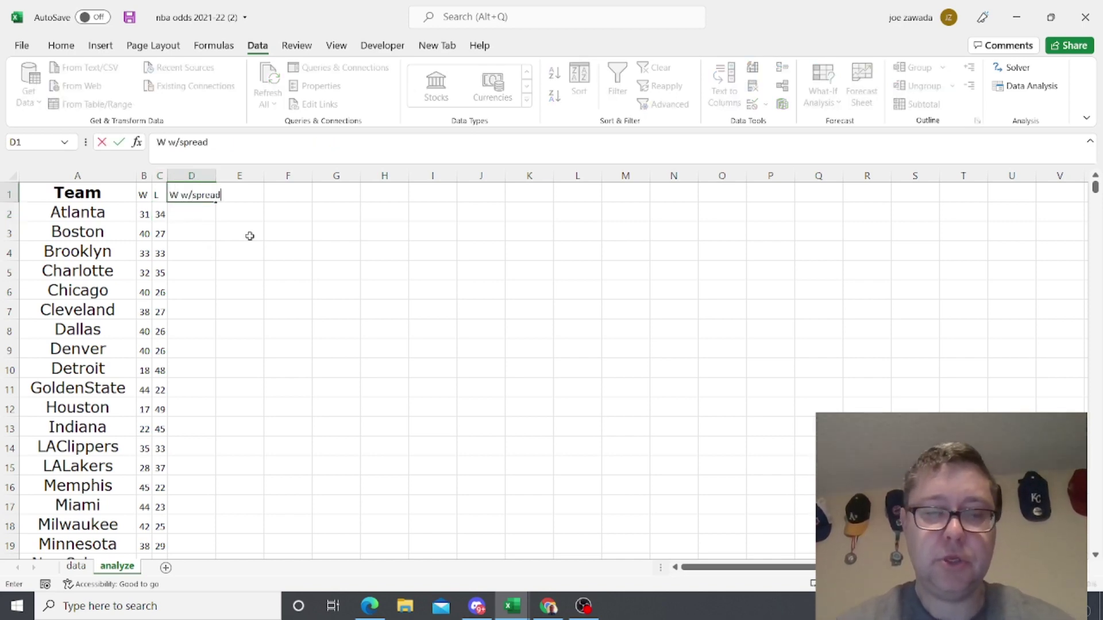
pyautogui.press('Return')
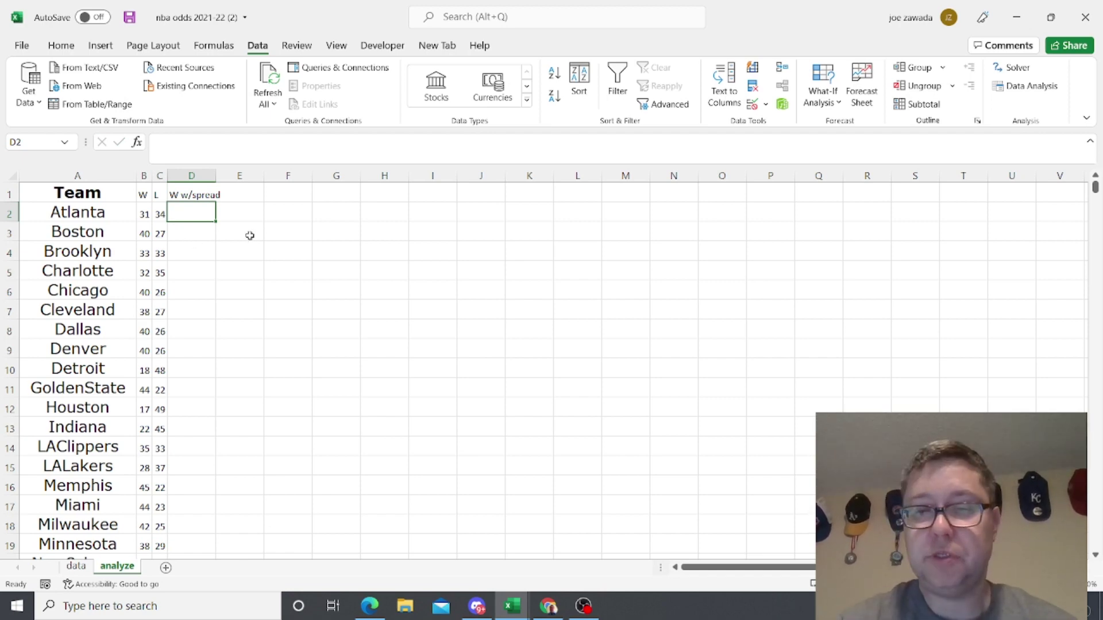
# Step: Start a COUNTIFS formula in D2 whose first condition matches the data sheet's Team column C:C against analyze!A2
pyautogui.write('=c')
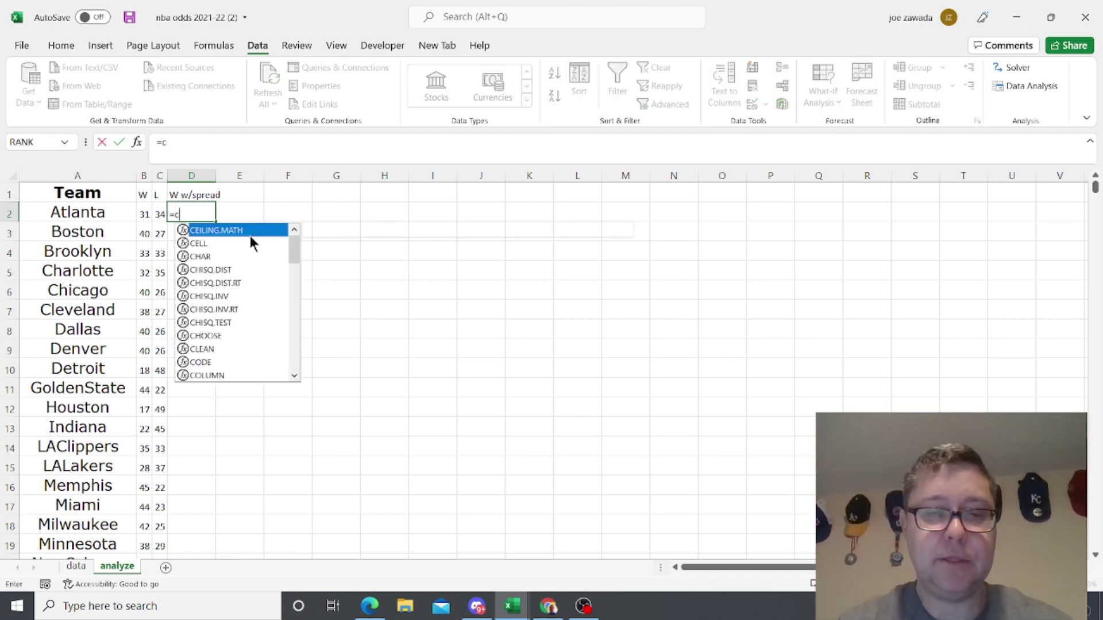
pyautogui.write('ountifs(')
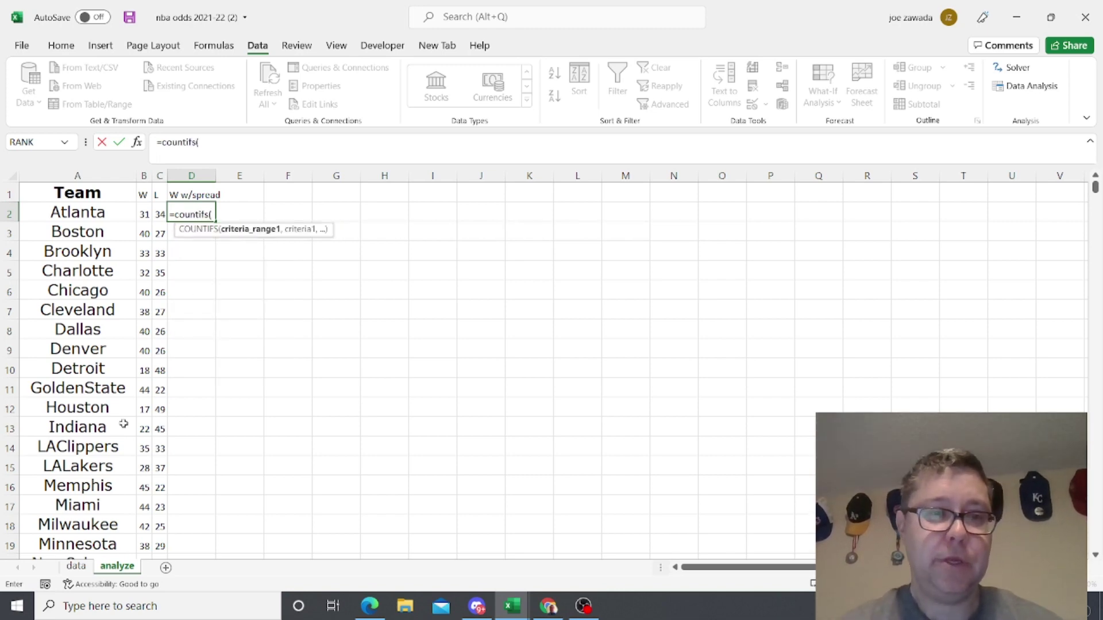
pyautogui.click(76, 565)
pyautogui.click(150, 176)
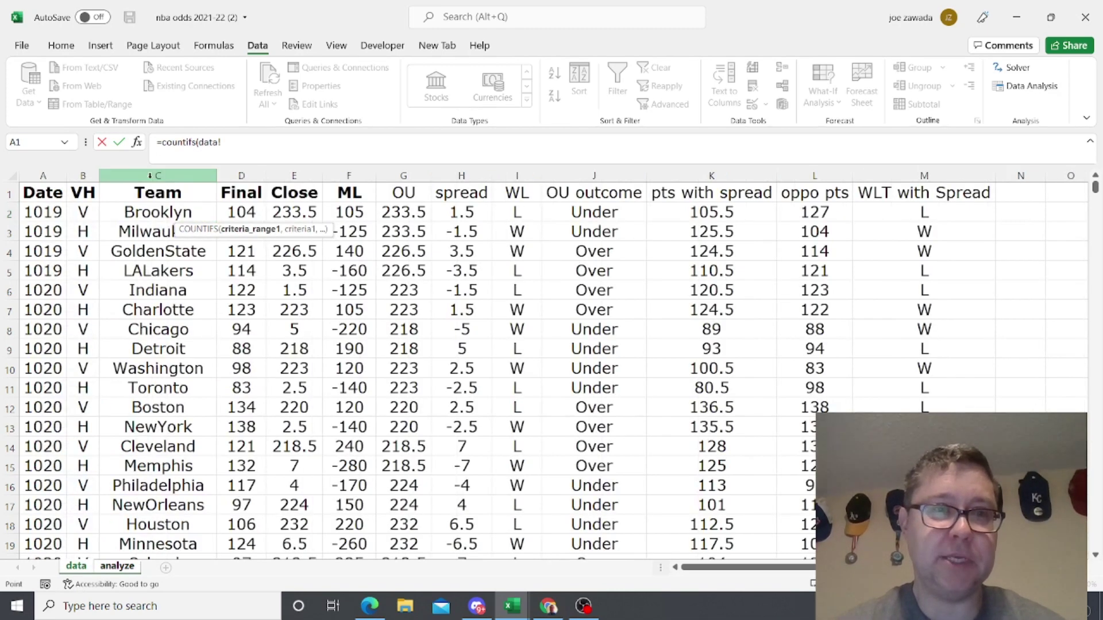
pyautogui.write(',')
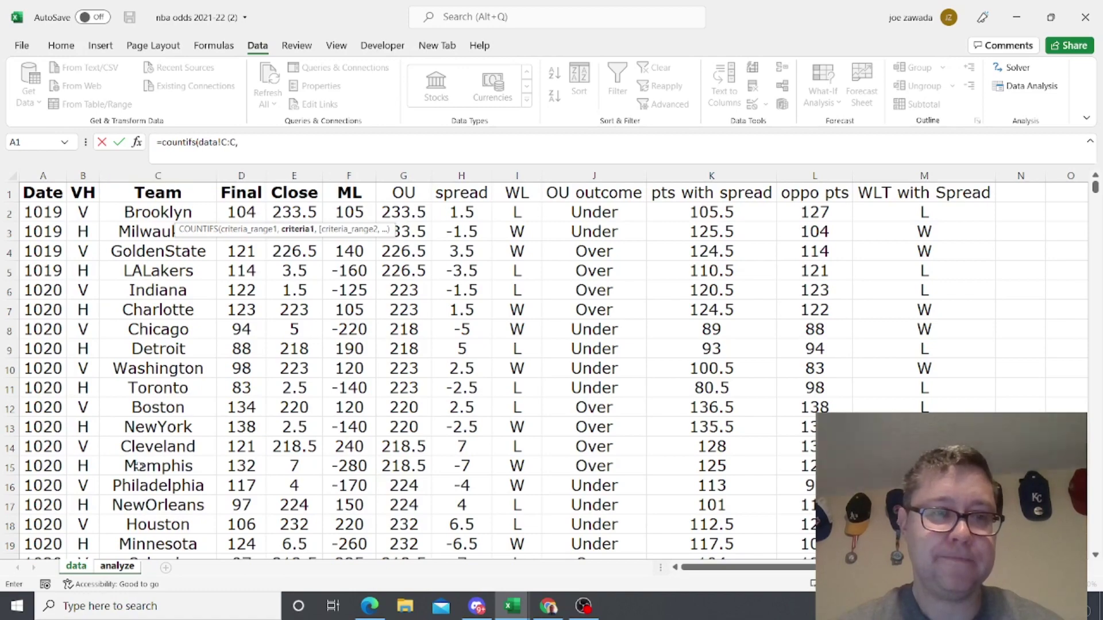
pyautogui.click(117, 567)
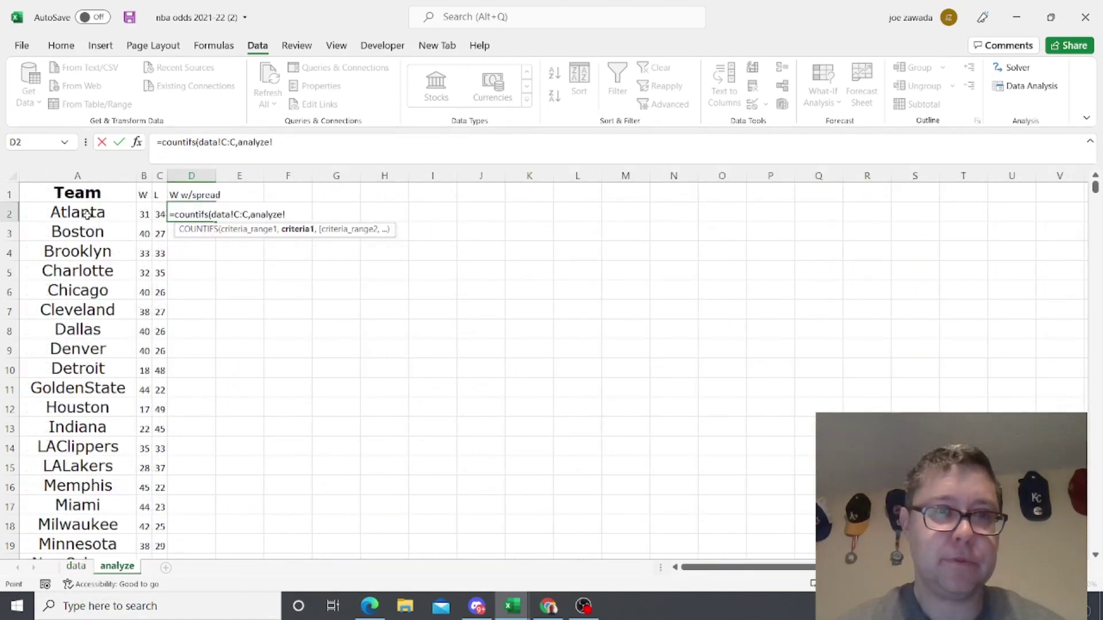
pyautogui.click(86, 214)
pyautogui.write(',')
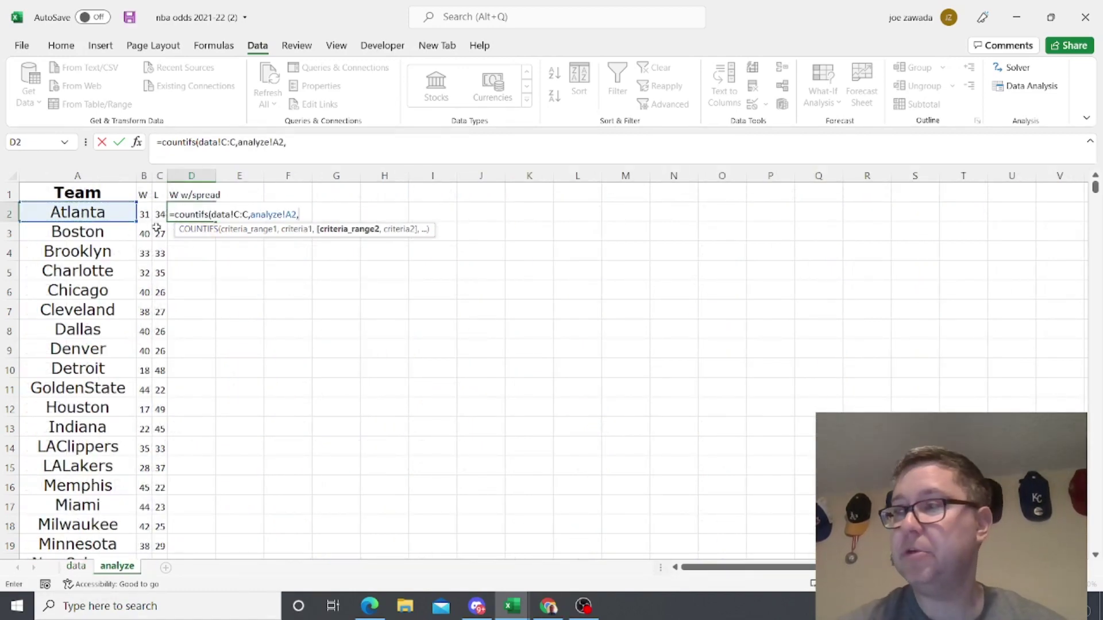
# Step: Complete the D2 formula with the WLT with Spread column data!M:M equal to "W", and fill it down column D
pyautogui.click(77, 568)
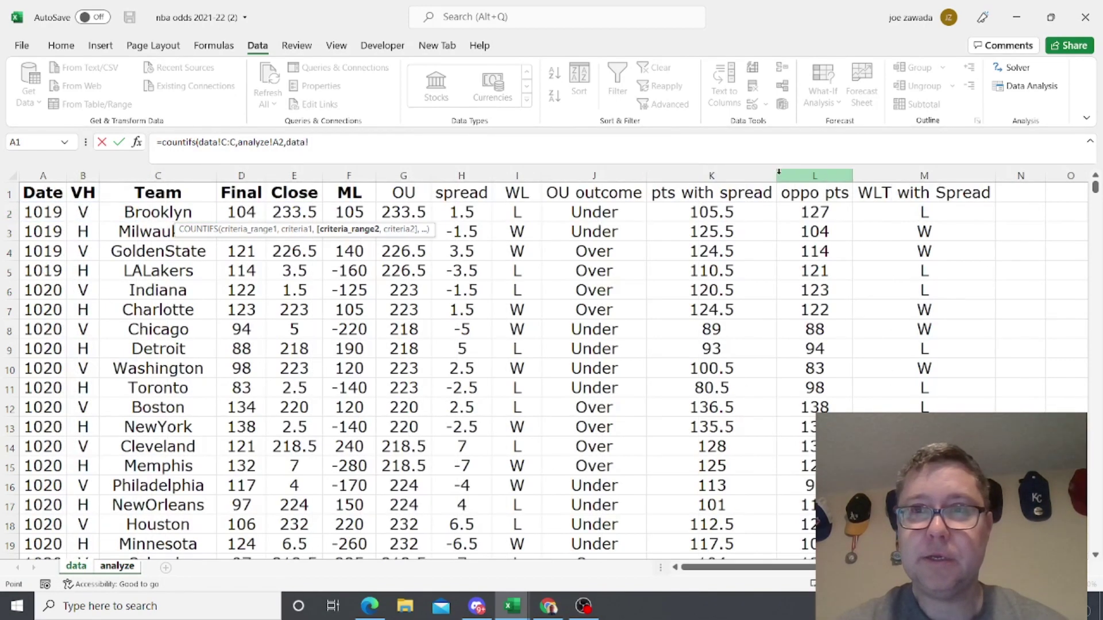
pyautogui.click(924, 176)
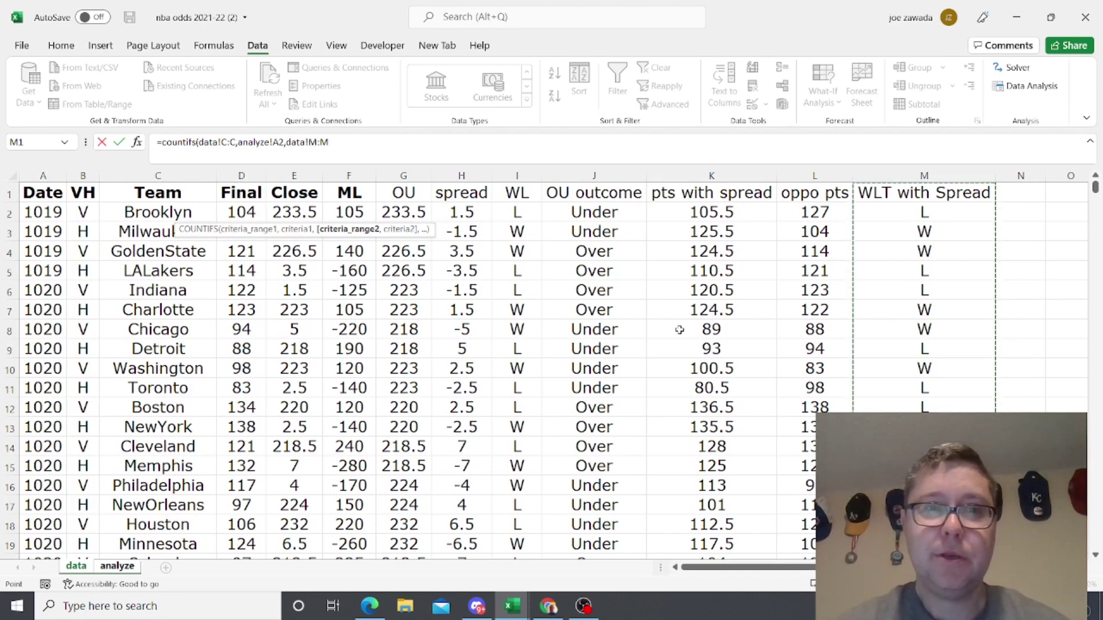
pyautogui.write(',"W')
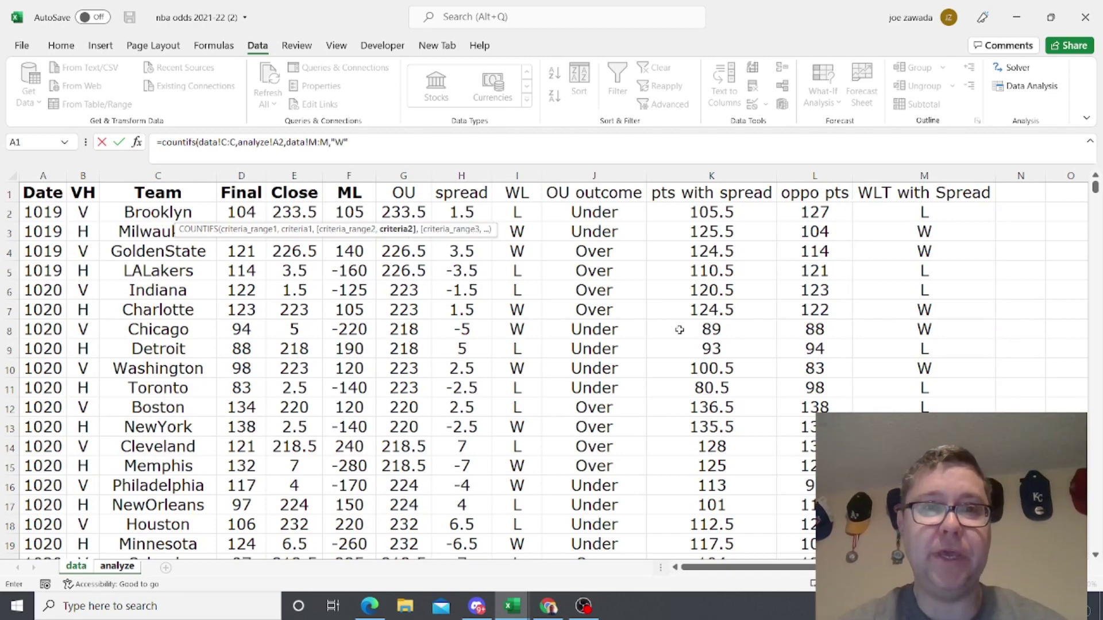
pyautogui.write('")')
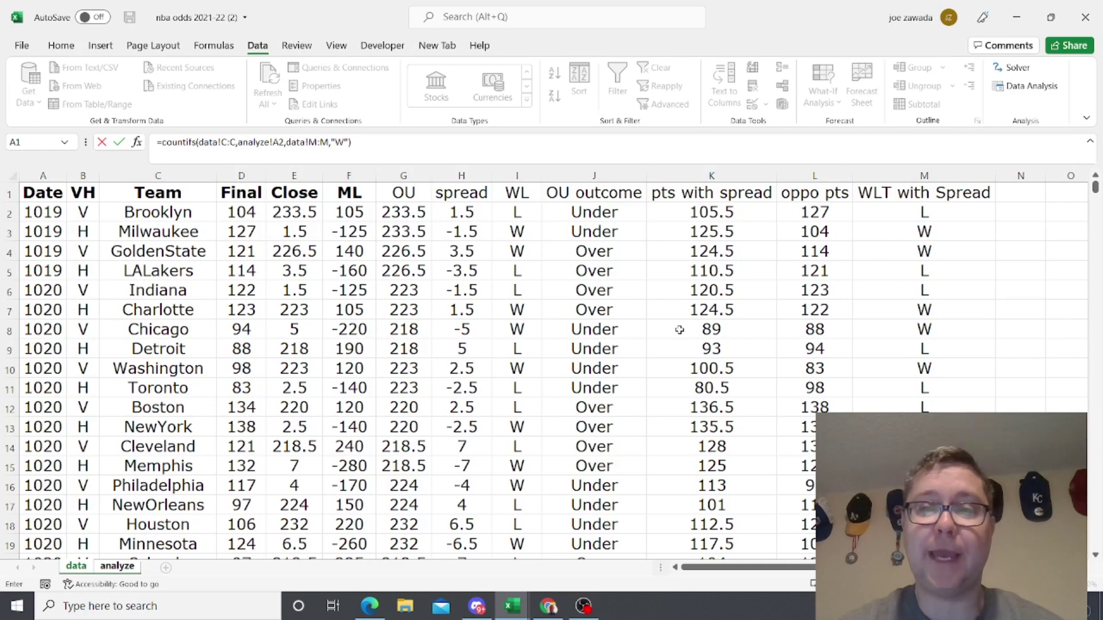
pyautogui.press('Return')
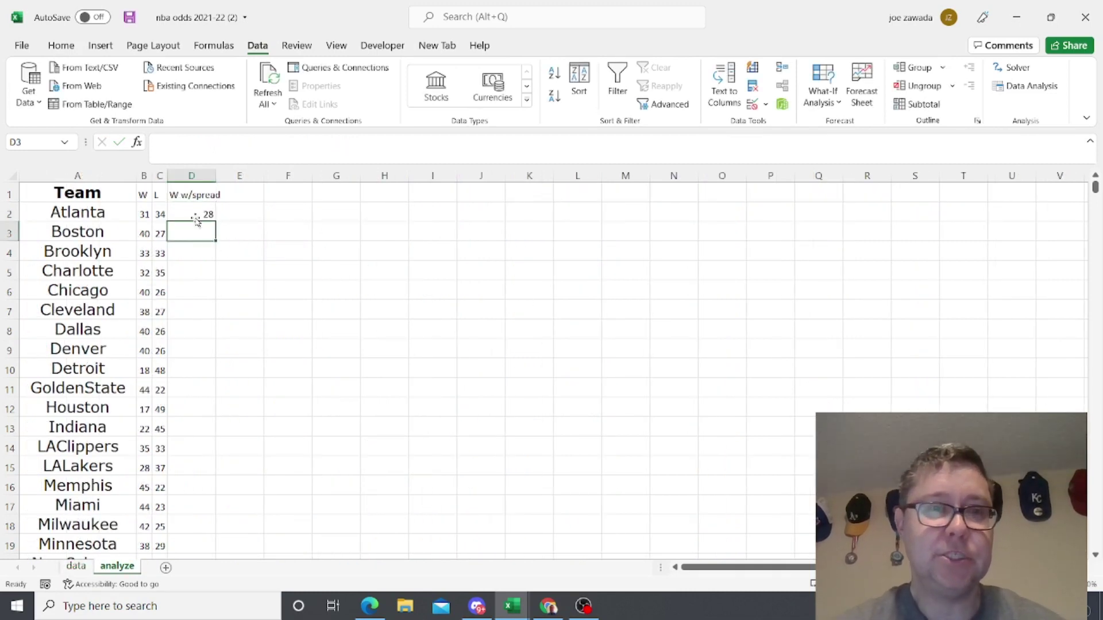
pyautogui.click(195, 215)
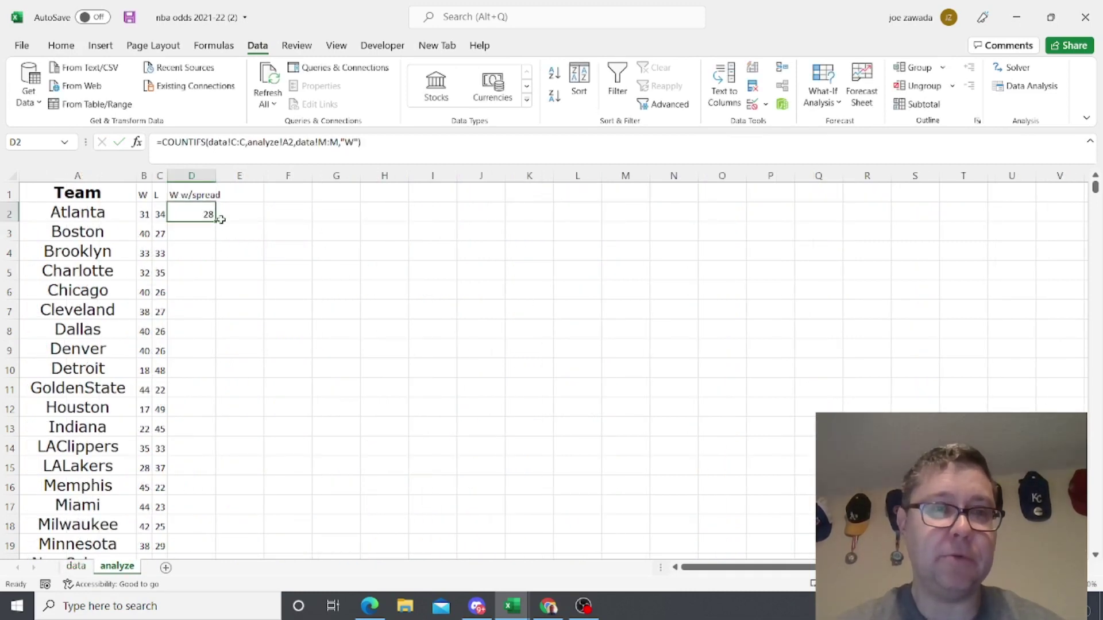
pyautogui.doubleClick(215, 222)
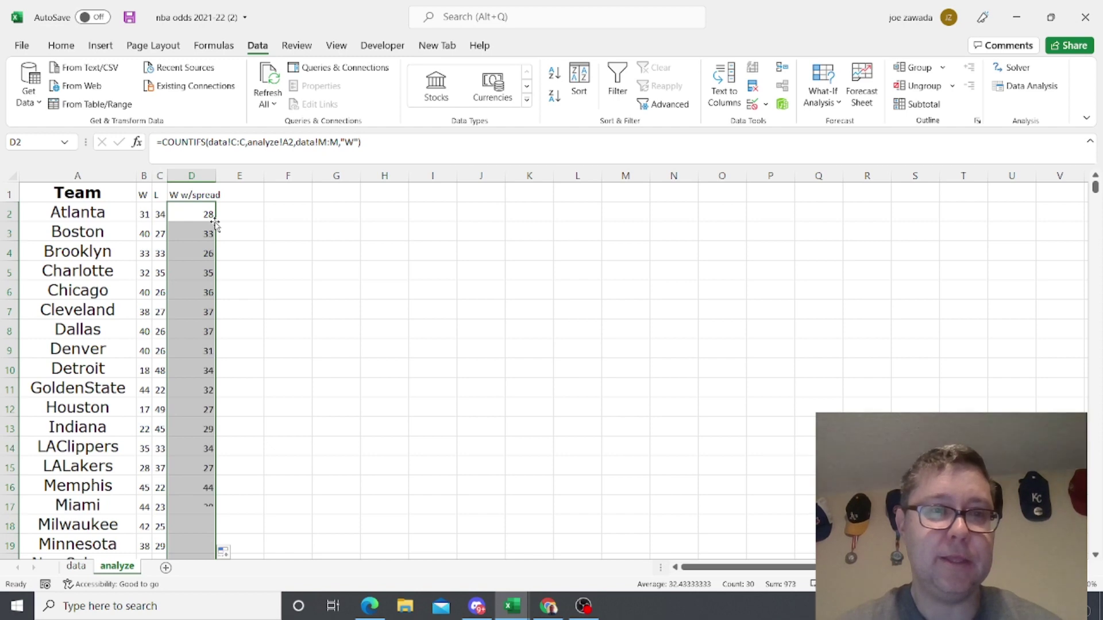
# Step: Enter the header "L w/spread" in E1
pyautogui.click(234, 193)
pyautogui.write('L w')
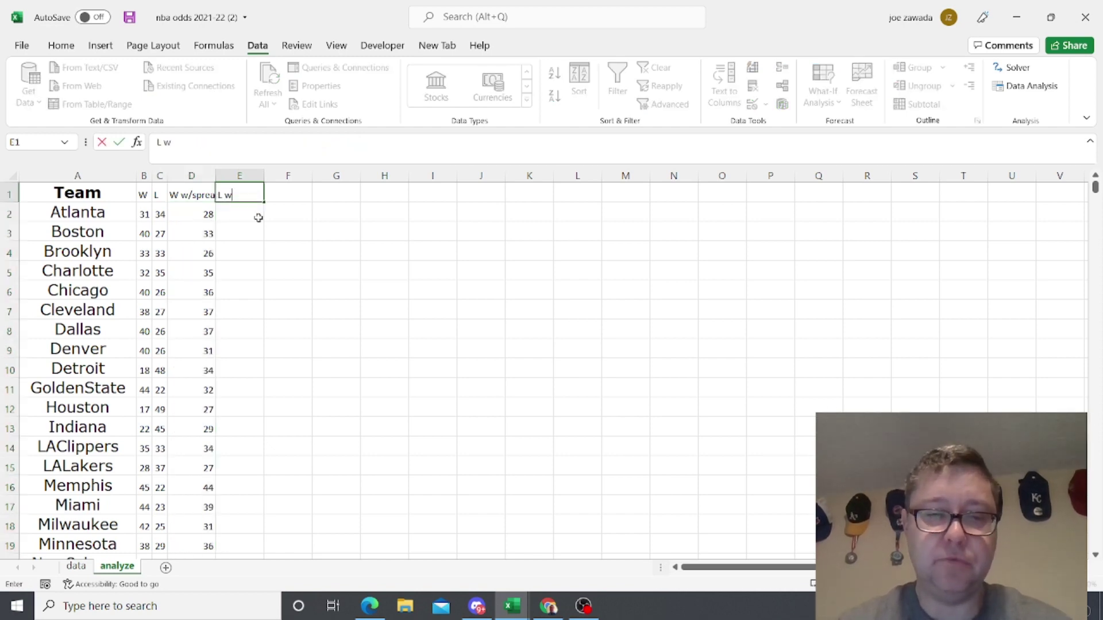
pyautogui.write('/spread')
pyautogui.press('Return')
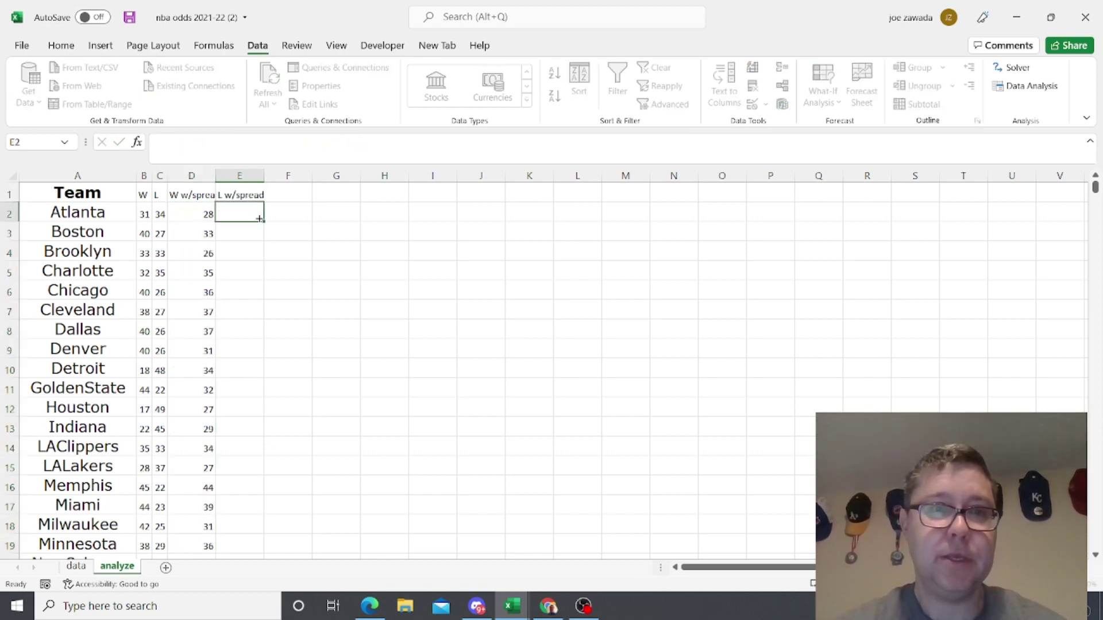
# Step: Copy the exact text of the COUNTIFS formula in D2 into cell E2, keeping its references unshifted
pyautogui.click(200, 214)
pyautogui.moveTo(391, 141); pyautogui.dragTo(98, 135)
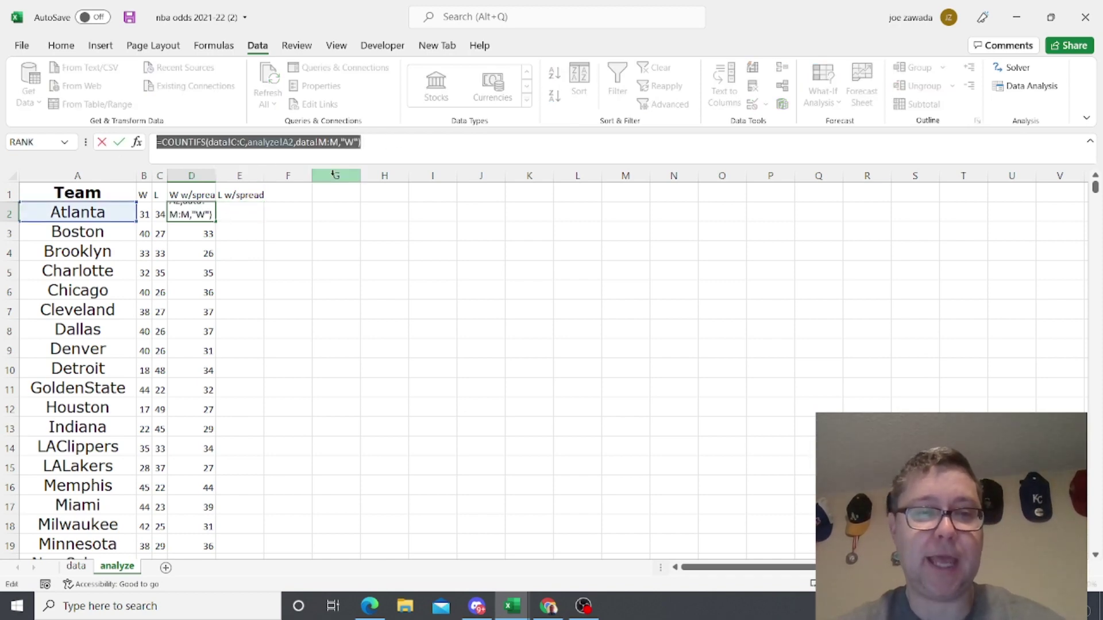
pyautogui.press('Escape')
pyautogui.click(236, 216)
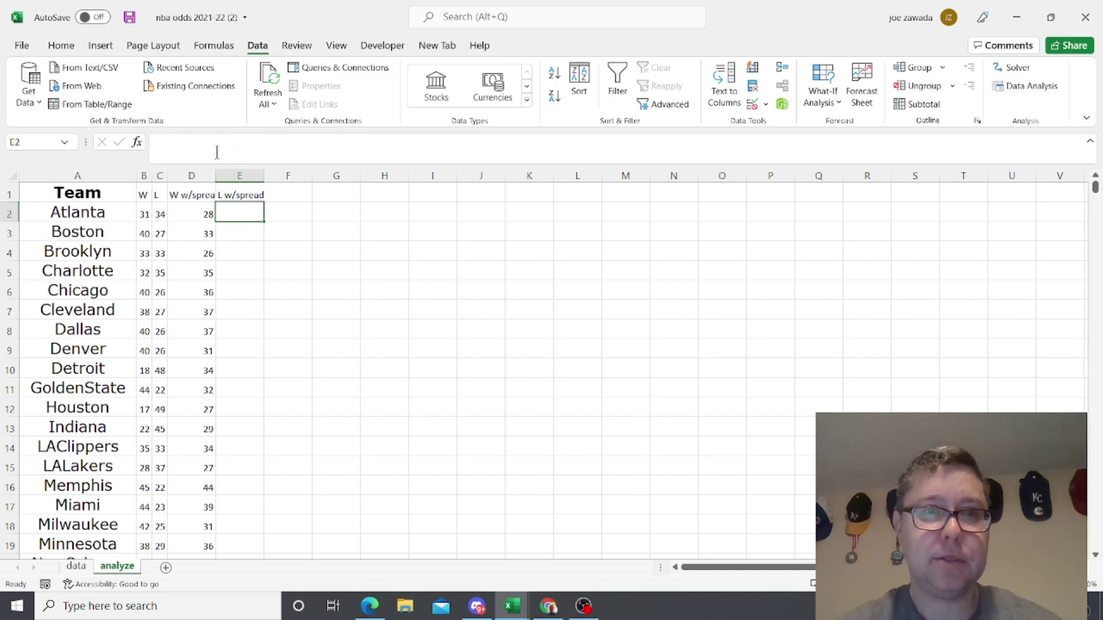
pyautogui.click(217, 152)
pyautogui.write('=COUNTIFS(data!E:E,analyze!A2,data!M:M,"W")')
pyautogui.press('Return')
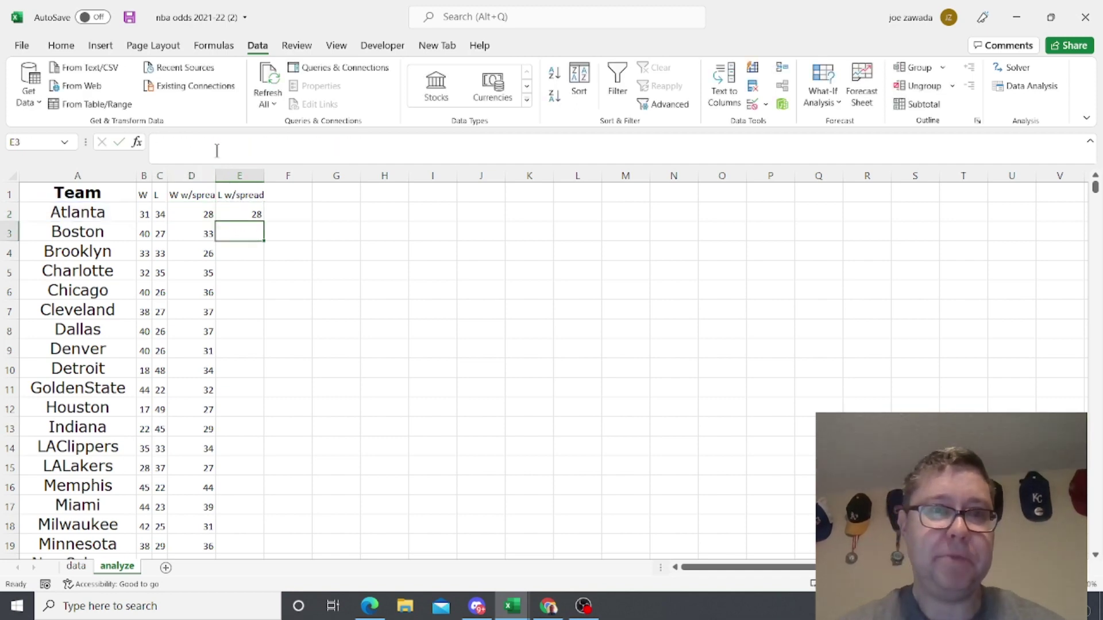
# Step: Fill the formula from D3 across into E3 and inspect how its references shift
pyautogui.click(198, 234)
pyautogui.moveTo(216, 241); pyautogui.dragTo(266, 241)
pyautogui.click(231, 234)
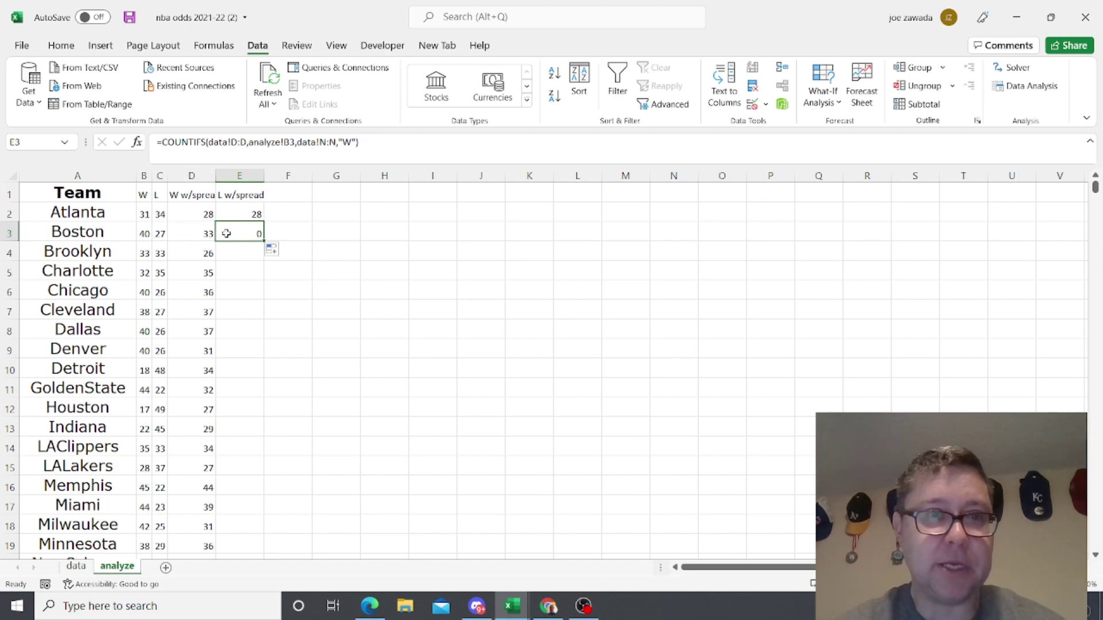
# Step: Compare the formula references in D3 and E3, and clear the formula from E3
pyautogui.click(198, 231)
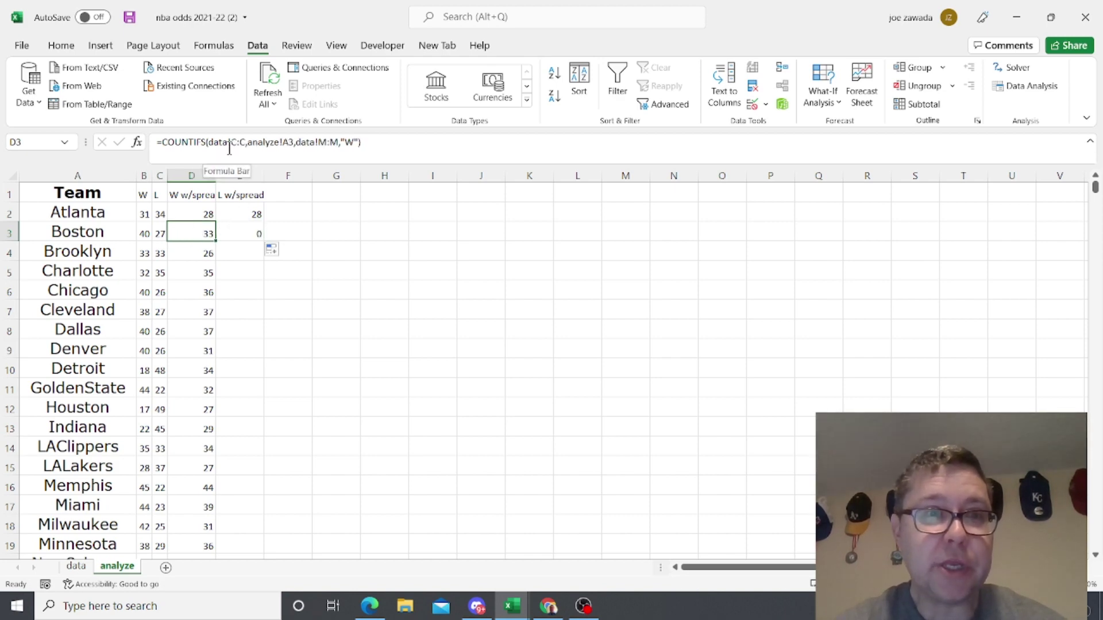
pyautogui.click(240, 235)
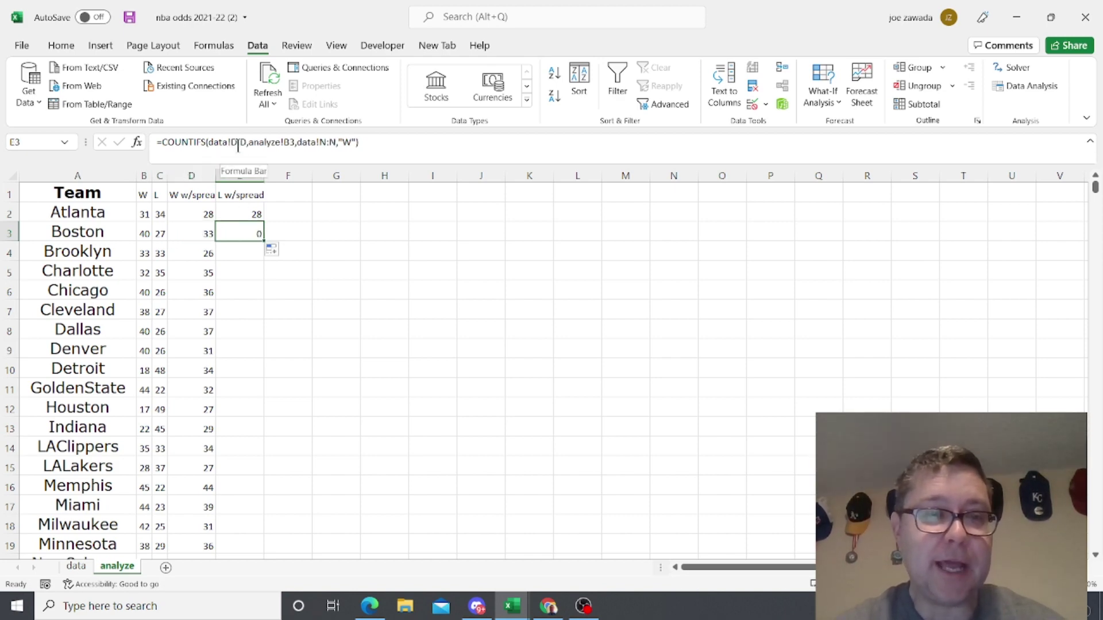
pyautogui.press('Delete')
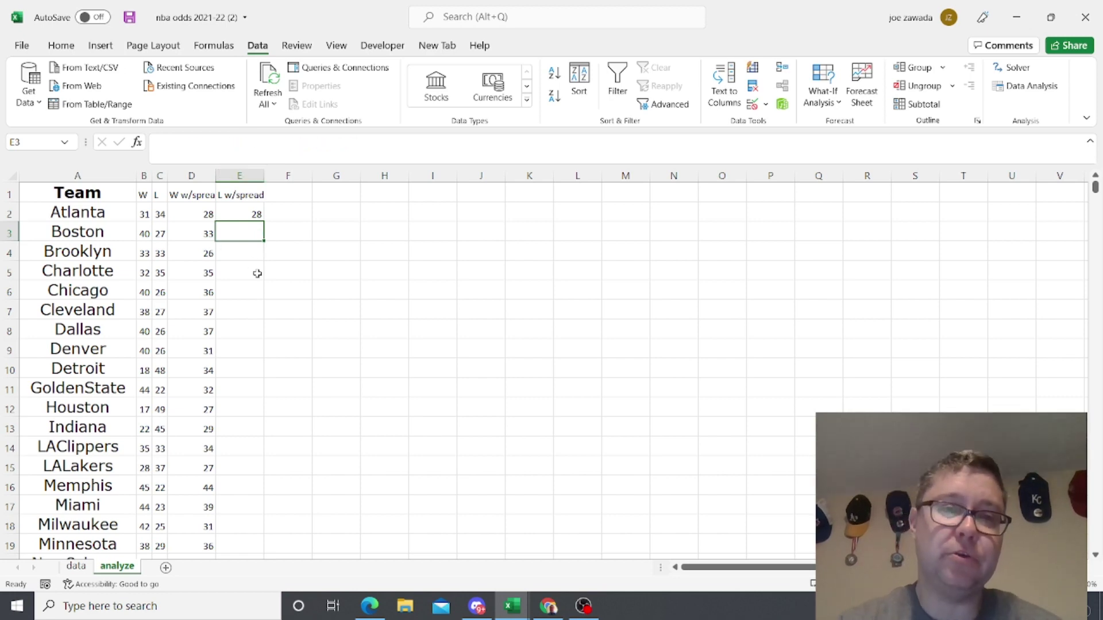
# Step: Change the second criterion of the E2 formula to "L" and fill the formula down column E for all teams
pyautogui.click(248, 212)
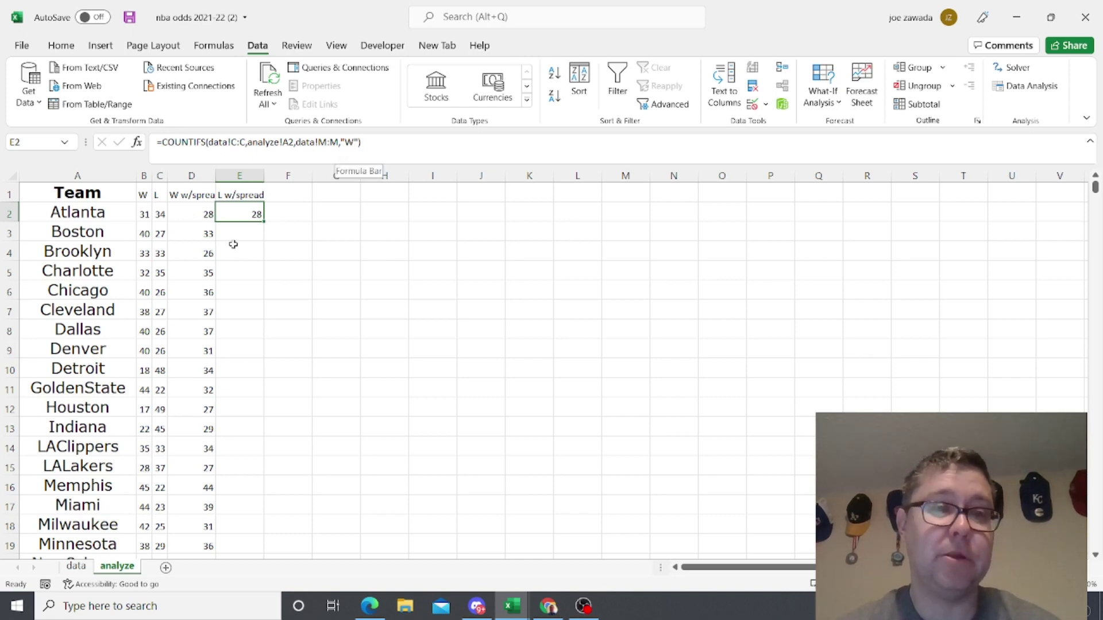
pyautogui.click(353, 142)
pyautogui.press('BackSpace')
pyautogui.press('Return')
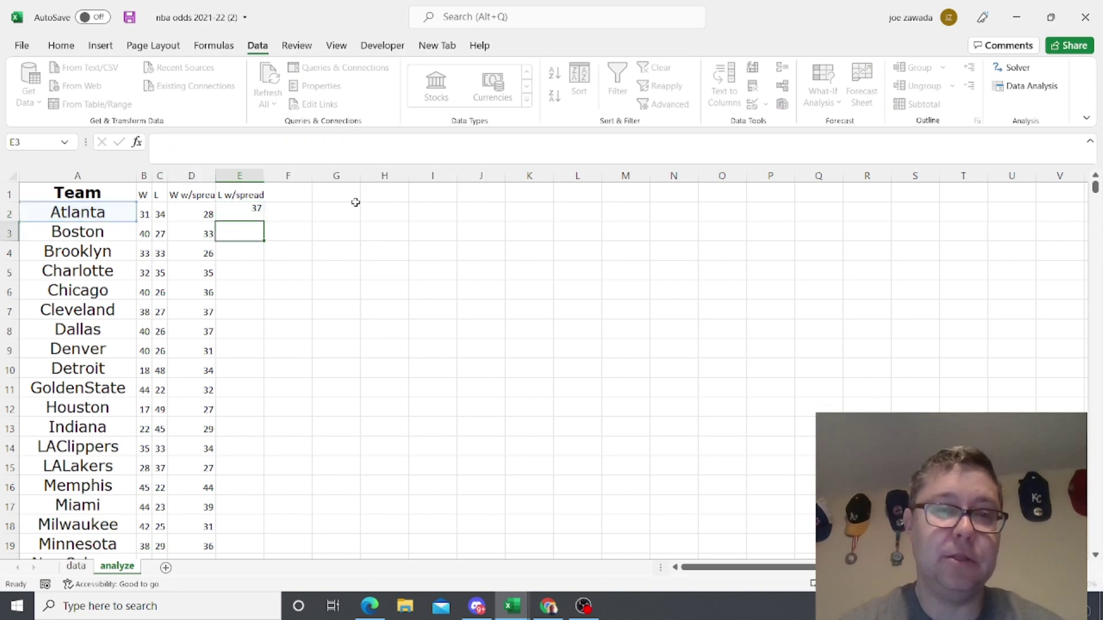
pyautogui.click(253, 214)
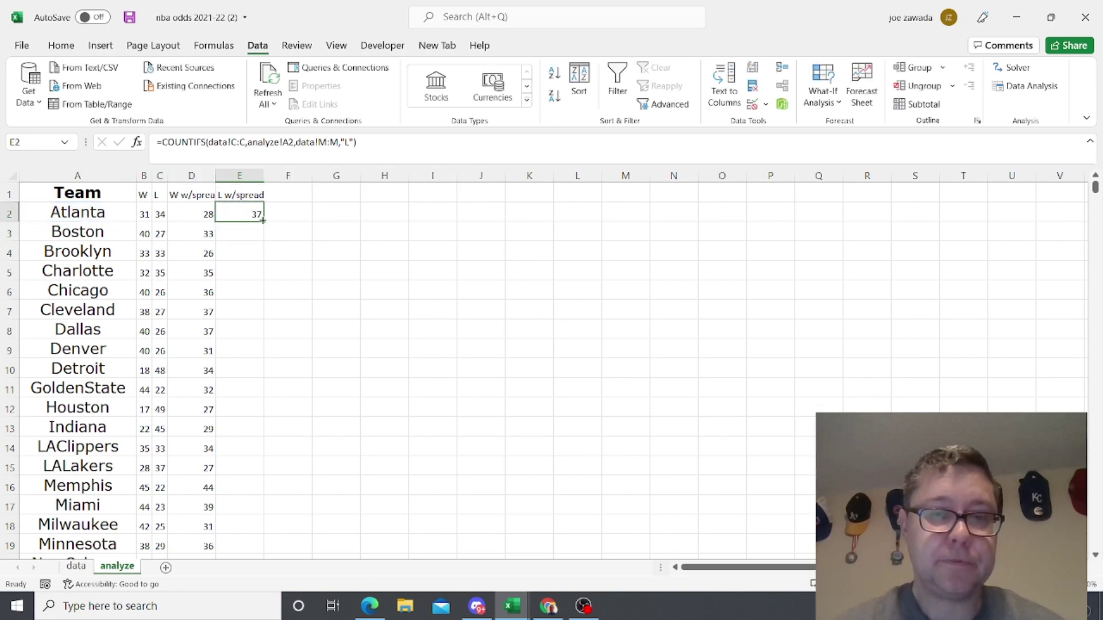
pyautogui.doubleClick(263, 222)
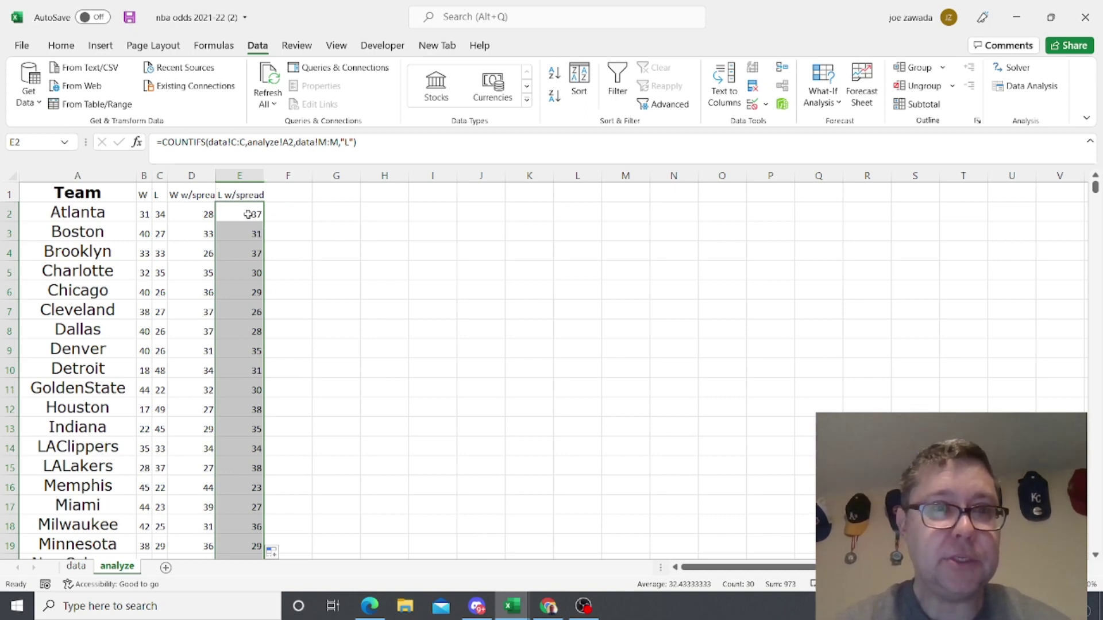
# Step: Compare the with-spread win and loss counts in columns D and E for Atlanta, Boston and Brooklyn
pyautogui.click(198, 215)
pyautogui.click(241, 215)
pyautogui.click(198, 236)
pyautogui.click(195, 253)
pyautogui.click(231, 254)
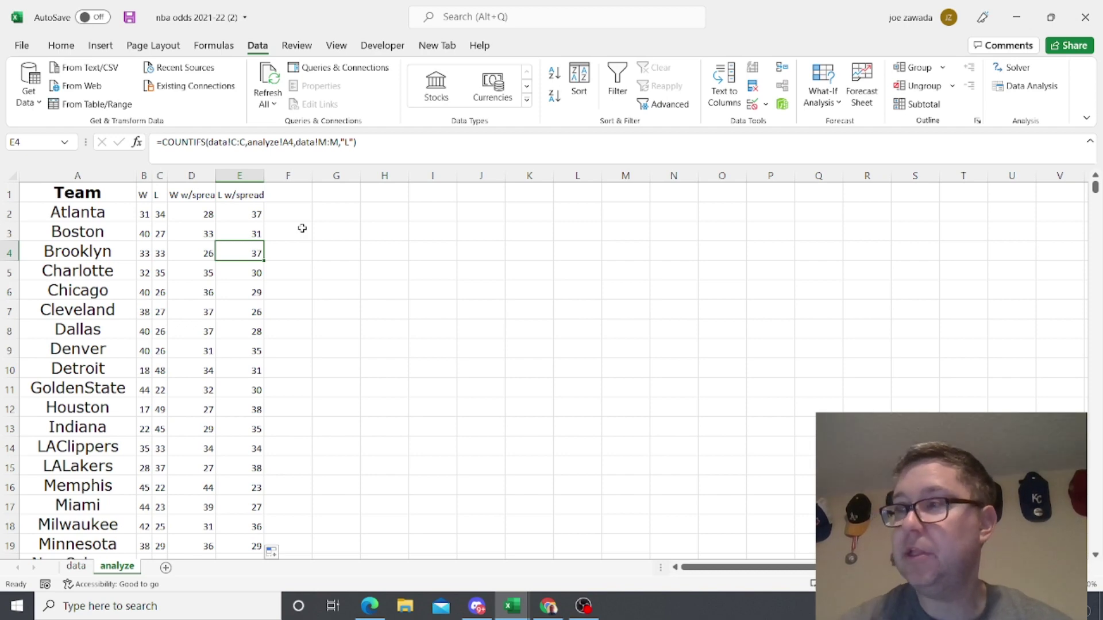
# Step: Enter the header "Over" in F1
pyautogui.click(289, 201)
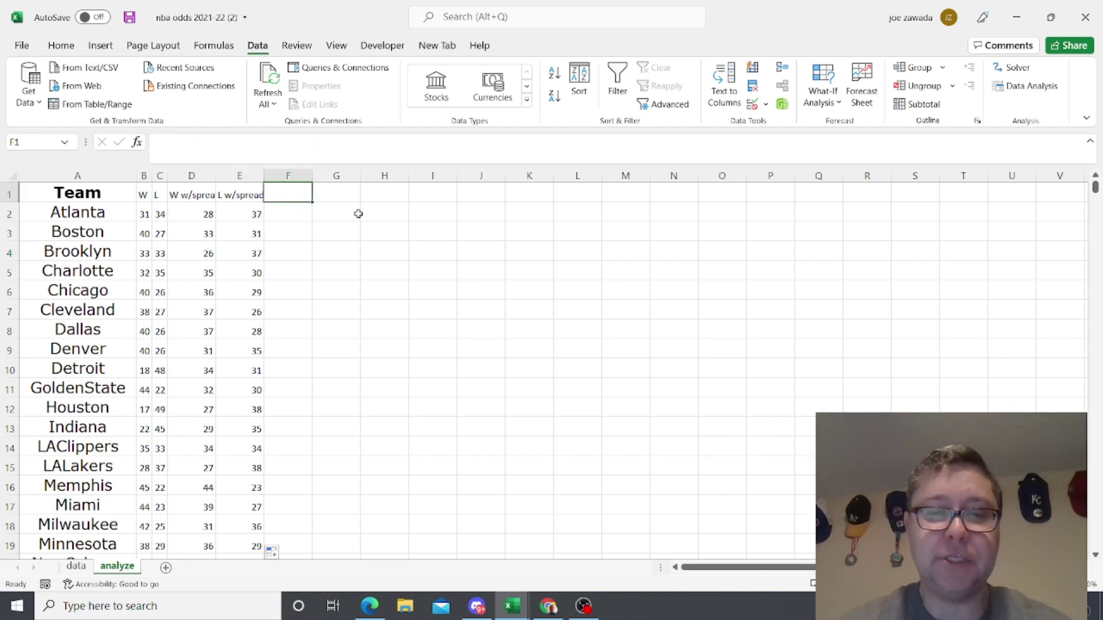
pyautogui.write('Over')
pyautogui.press('Return')
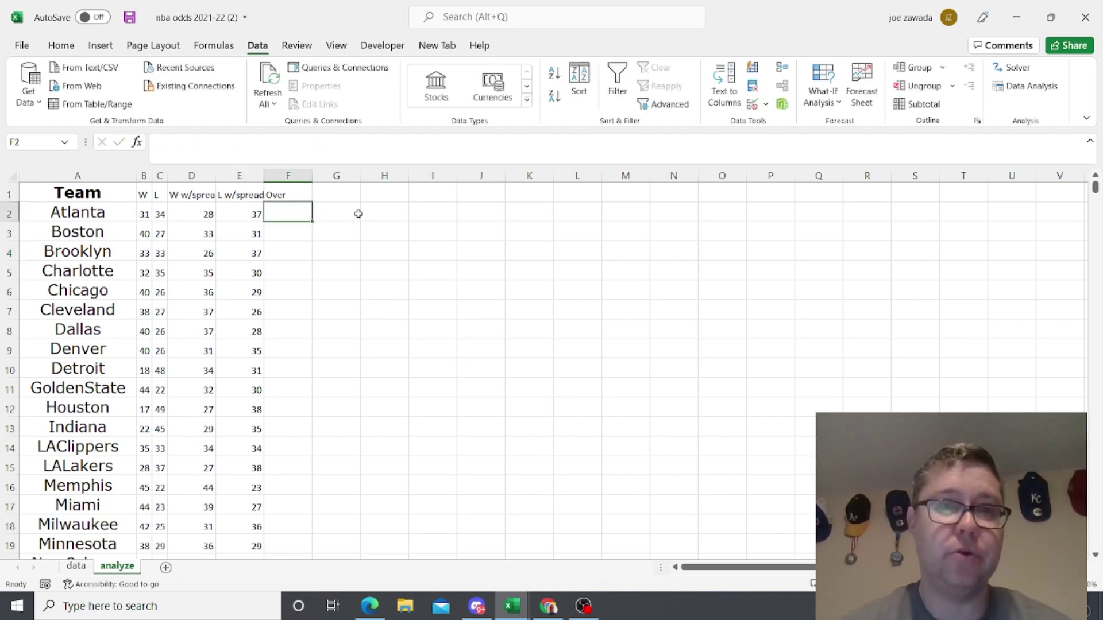
# Step: Start a COUNTIFS formula in F2 that matches the Team column data!C:C against the team name in analyze!A2
pyautogui.write('=')
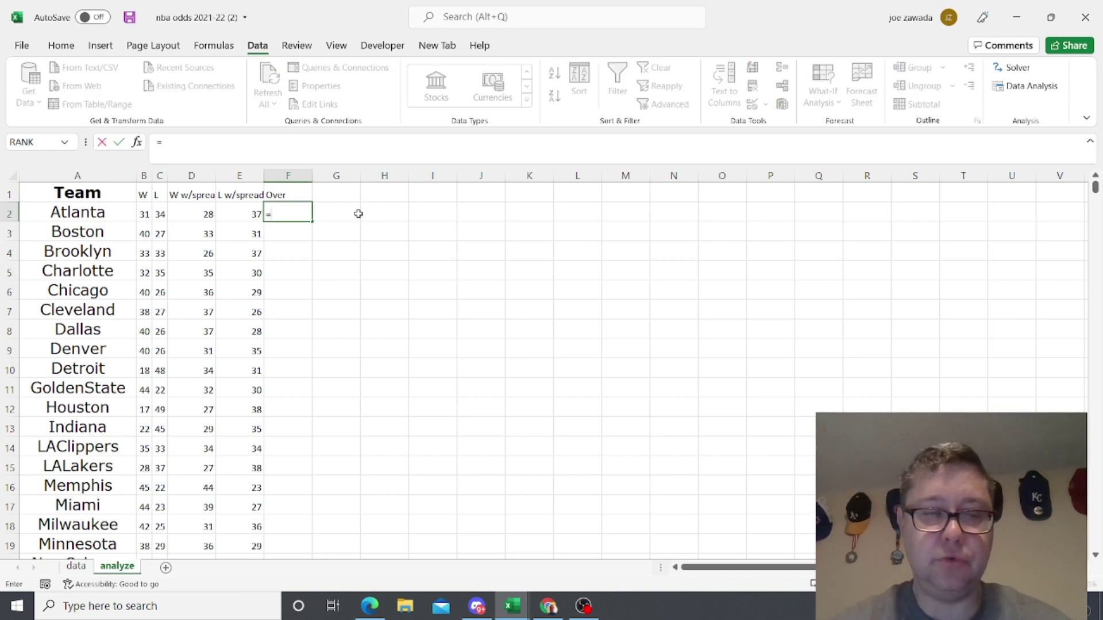
pyautogui.write('countifs(')
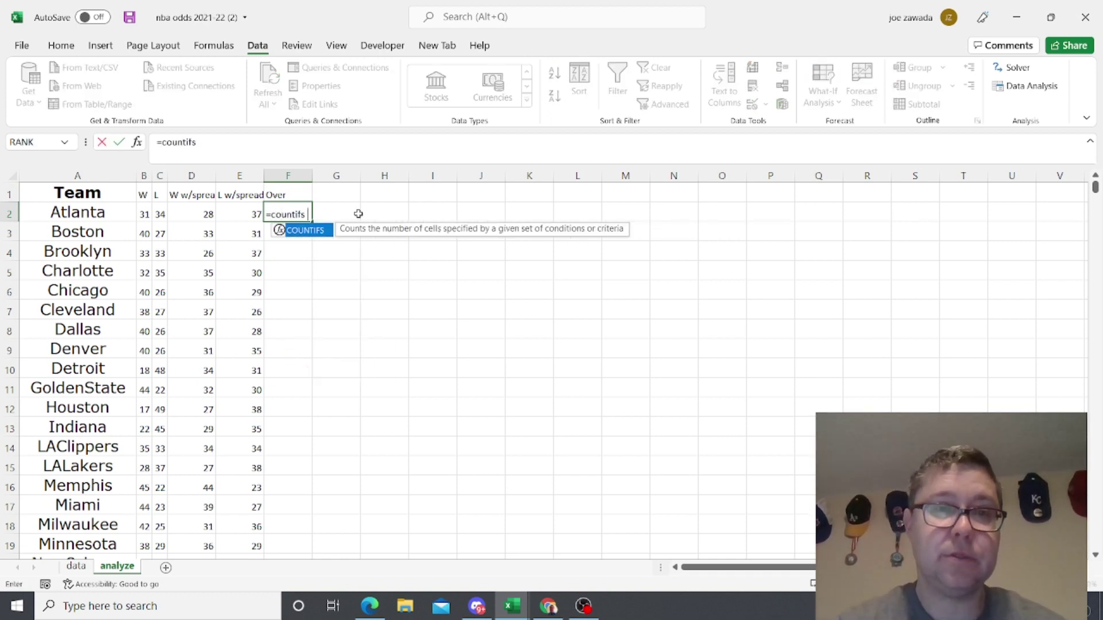
pyautogui.click(76, 566)
pyautogui.click(158, 175)
pyautogui.write(',')
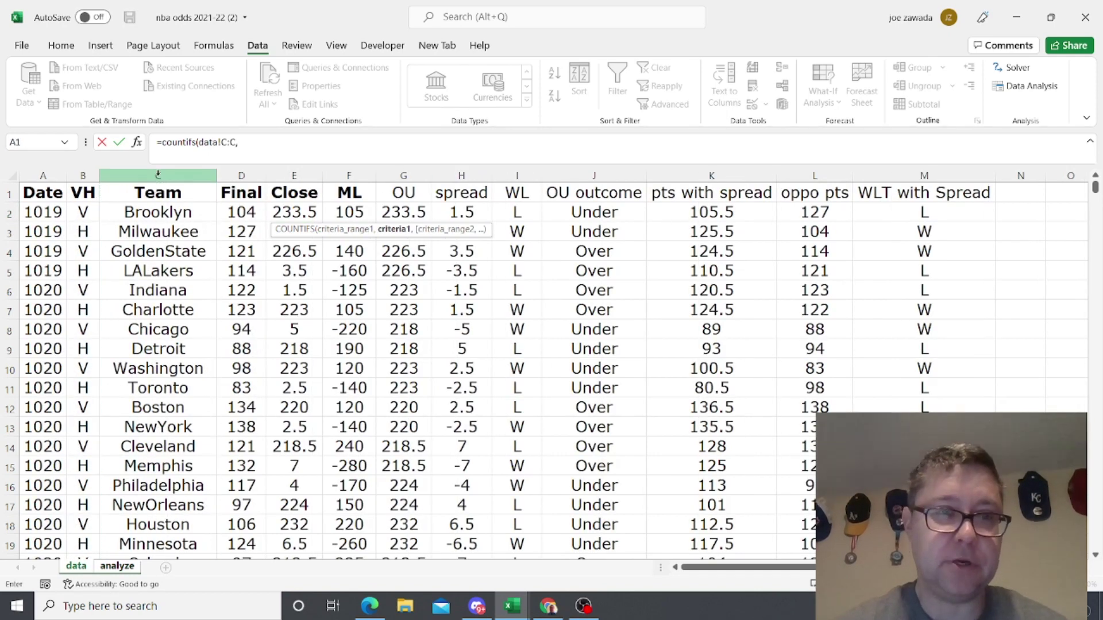
pyautogui.click(119, 568)
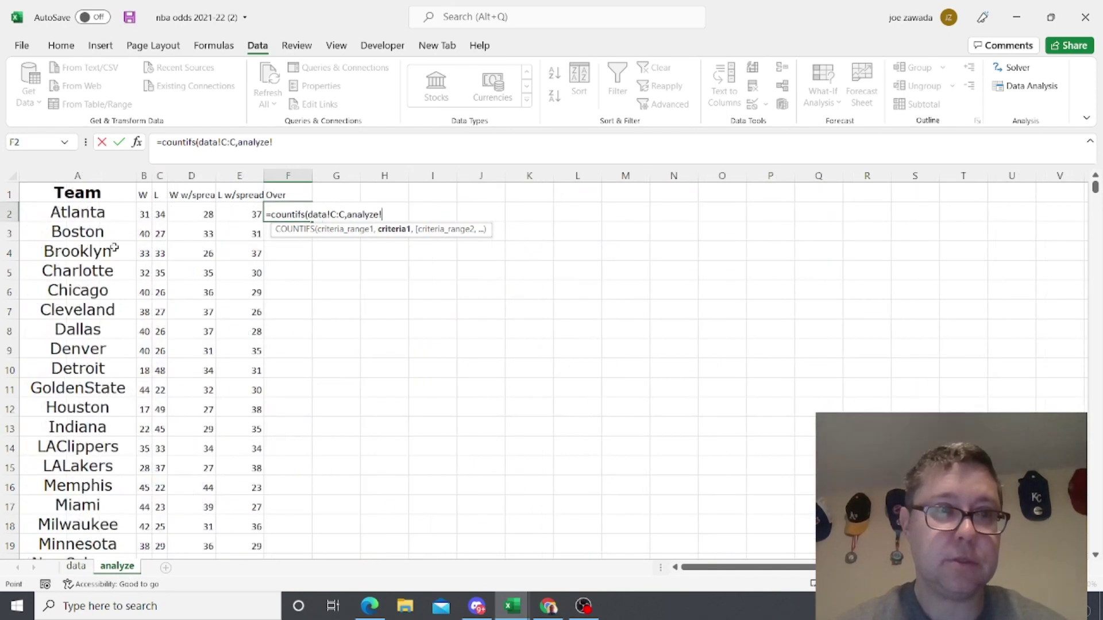
pyautogui.click(83, 211)
pyautogui.write(',data!')
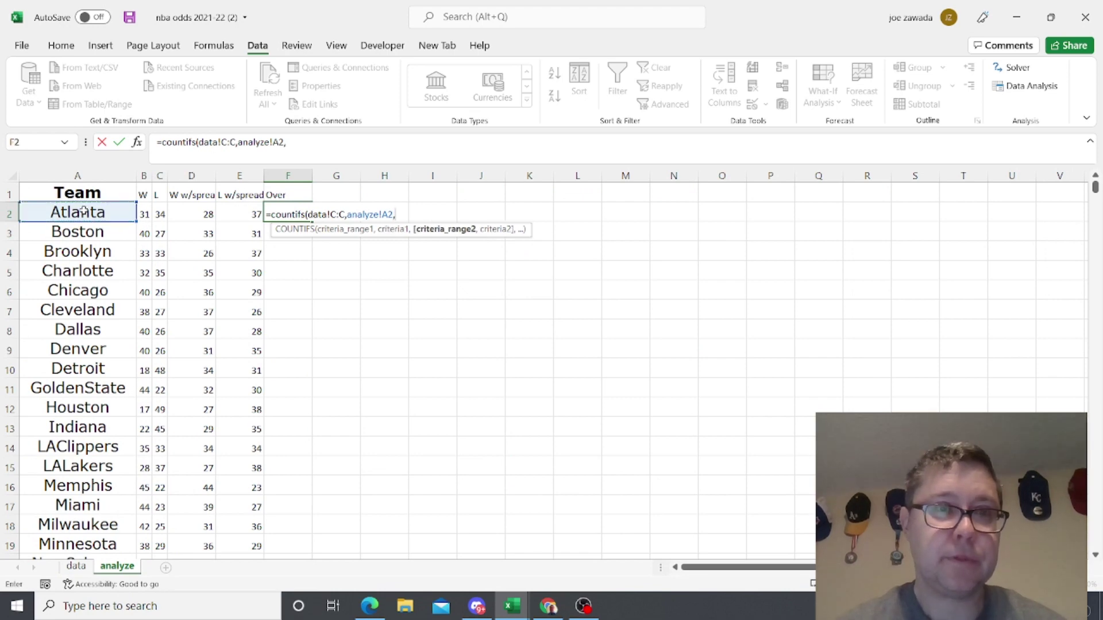
# Step: Complete the F2 formula with the OU outcome column data!J:J equal to "Over"
pyautogui.click(76, 567)
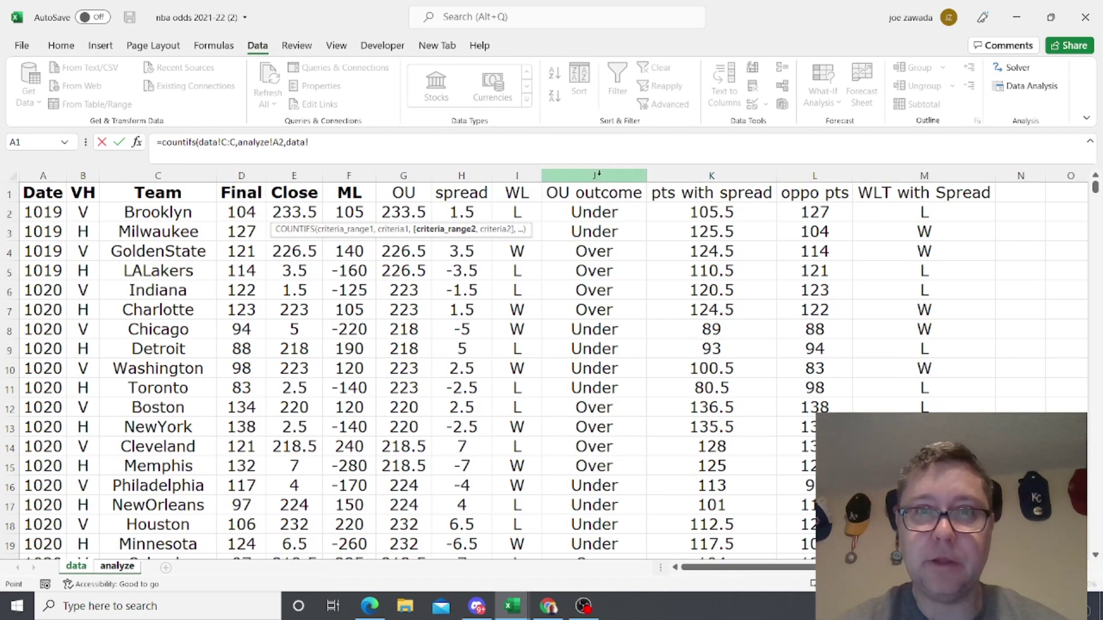
pyautogui.click(599, 174)
pyautogui.write(',')
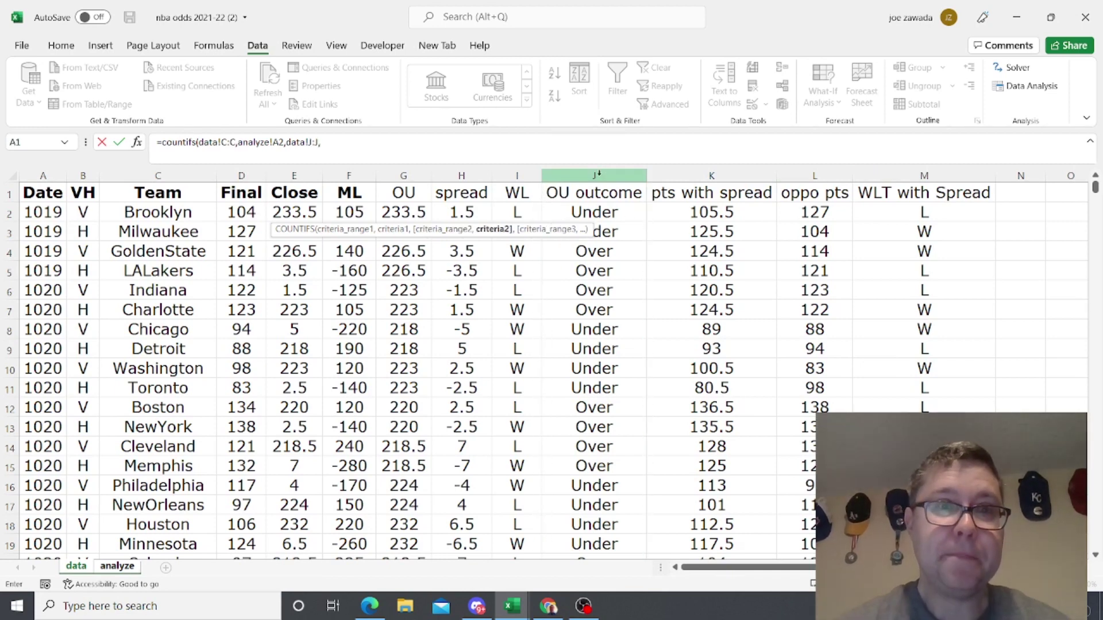
pyautogui.write('"Ov')
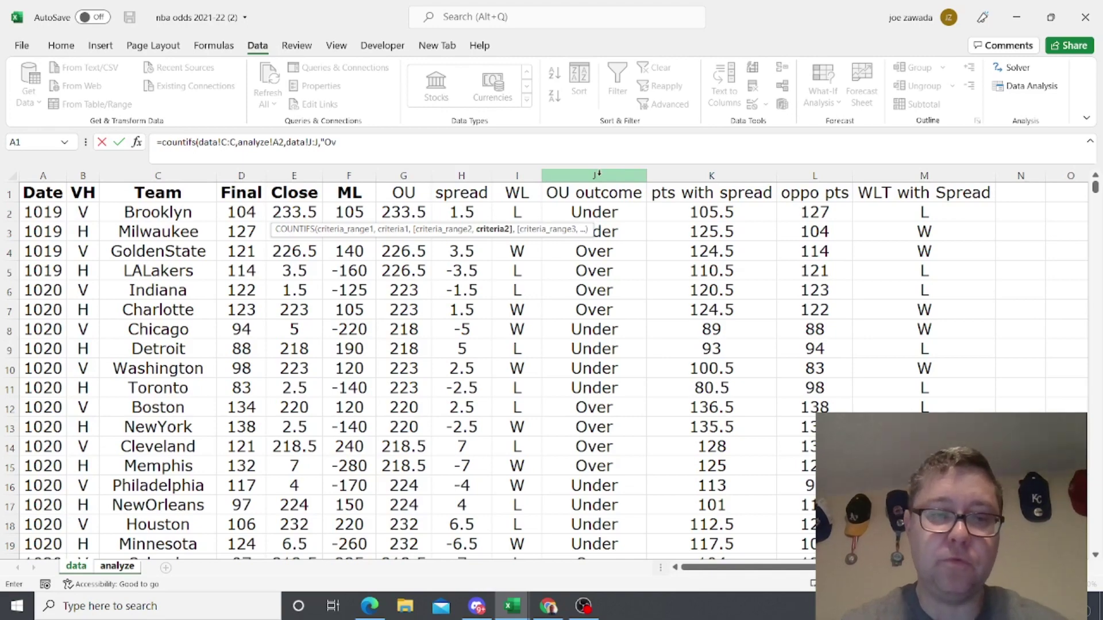
pyautogui.write('er"')
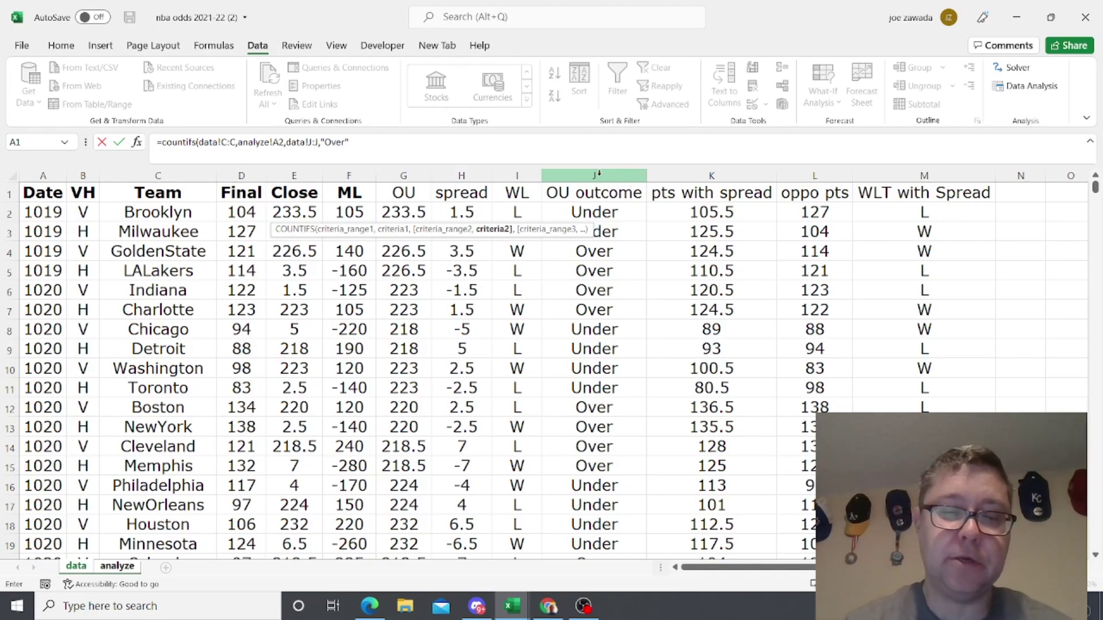
pyautogui.write(')')
pyautogui.press('Return')
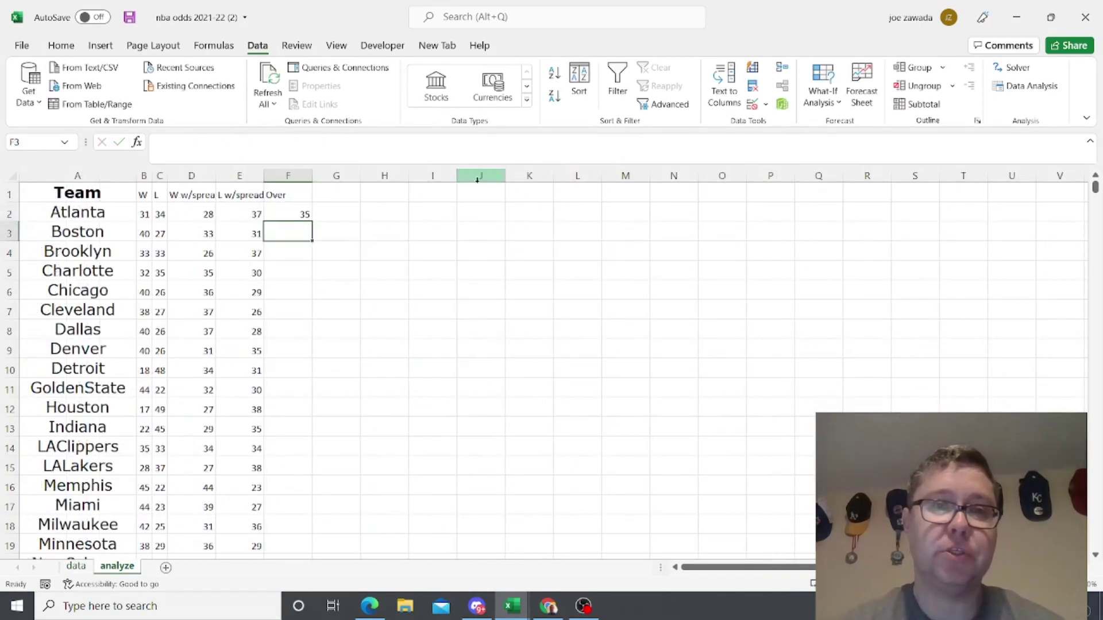
# Step: Enter the header "Under" in G1
pyautogui.click(292, 215)
pyautogui.click(339, 188)
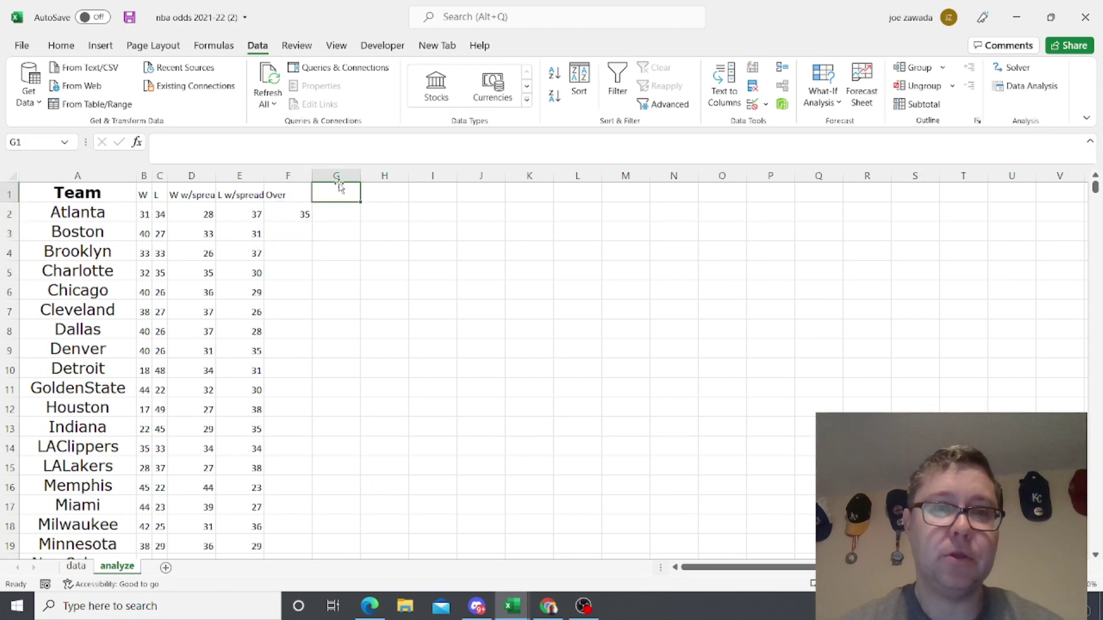
pyautogui.write('Under')
pyautogui.press('Return')
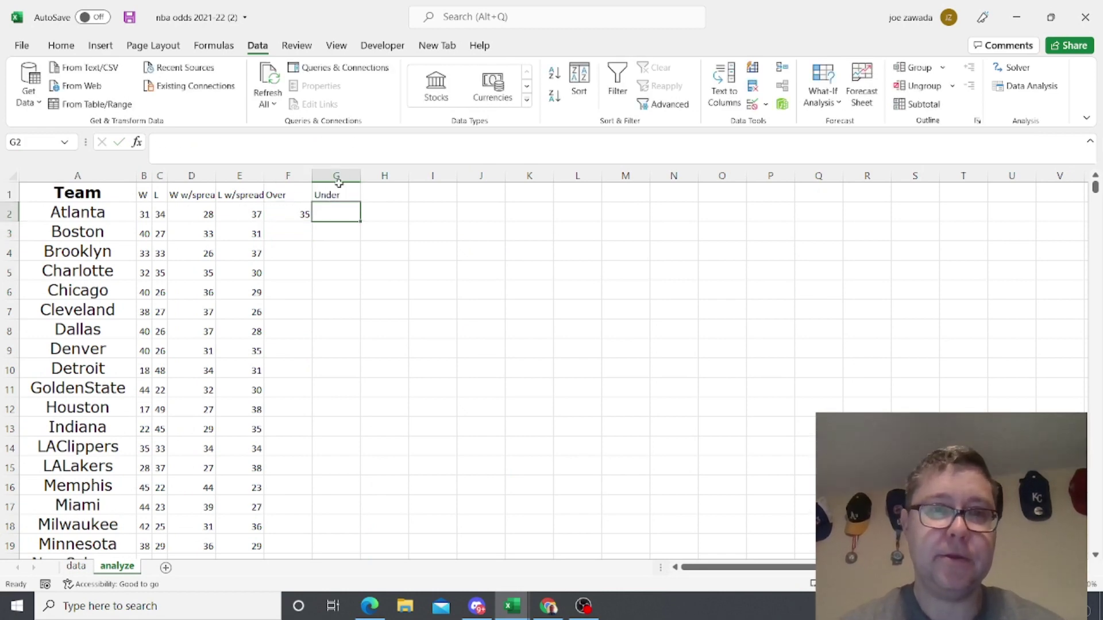
# Step: Copy the exact text of the COUNTIFS formula in F2 into G2, keeping its references unshifted
pyautogui.click(303, 212)
pyautogui.moveTo(389, 141); pyautogui.dragTo(117, 139)
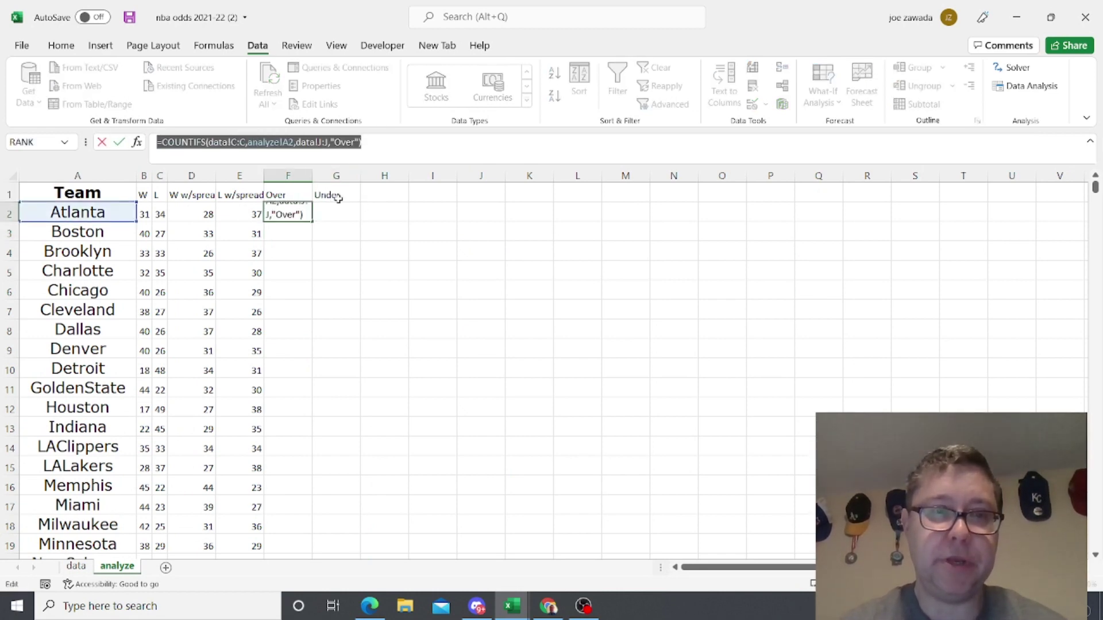
pyautogui.press('Escape')
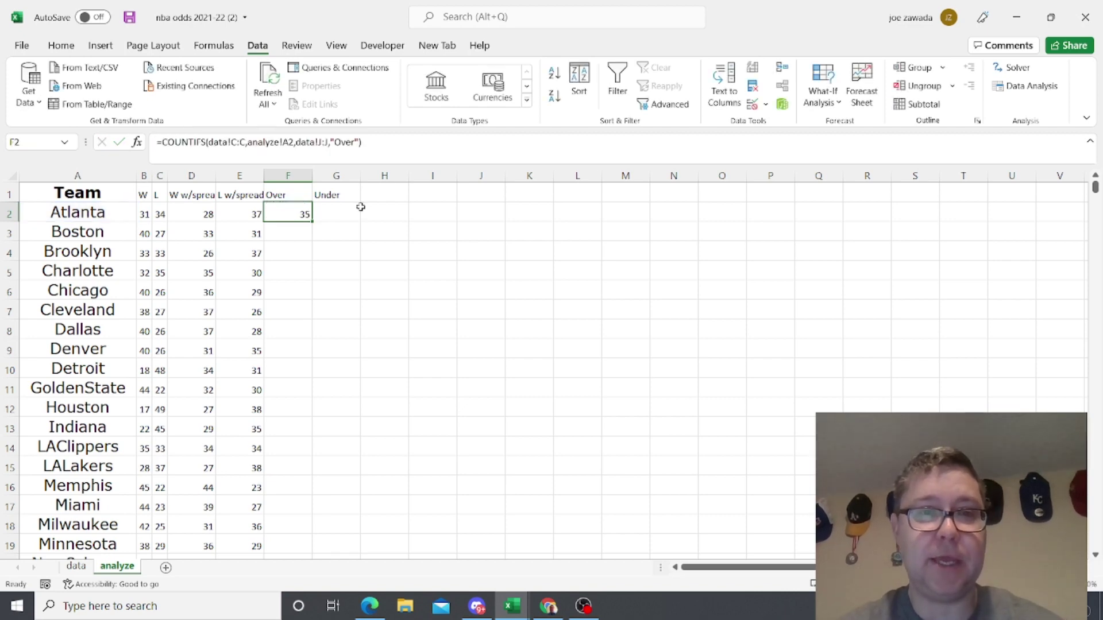
pyautogui.click(323, 218)
pyautogui.click(218, 144)
pyautogui.hotkey('ctrl', 'v')
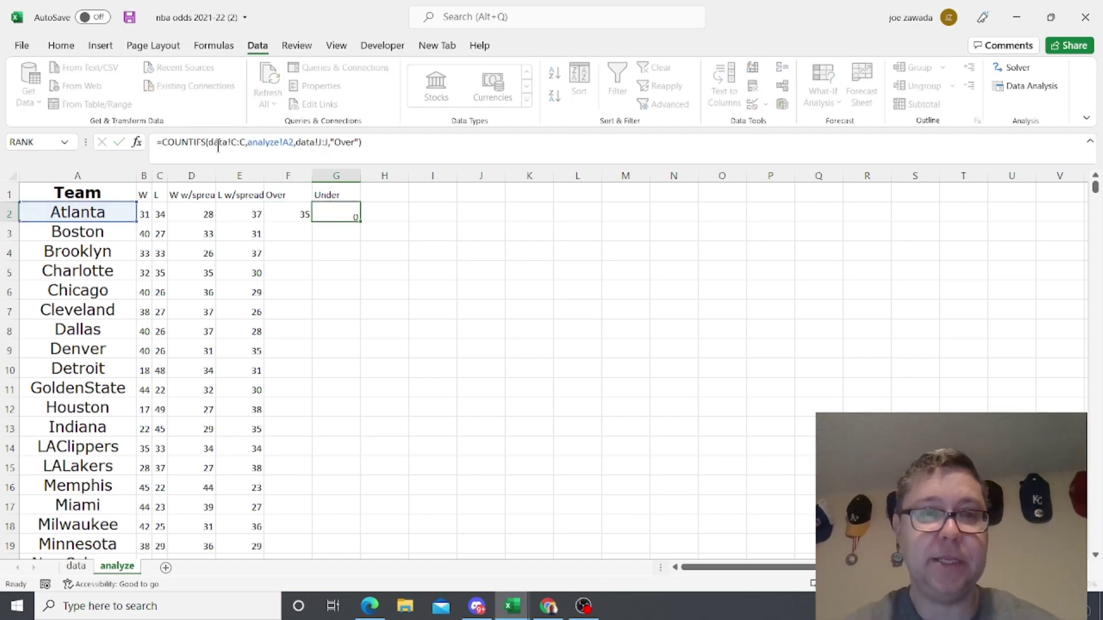
pyautogui.press('Return')
# Step: Change the second criterion of the G2 formula to "Under"
pyautogui.click(333, 208)
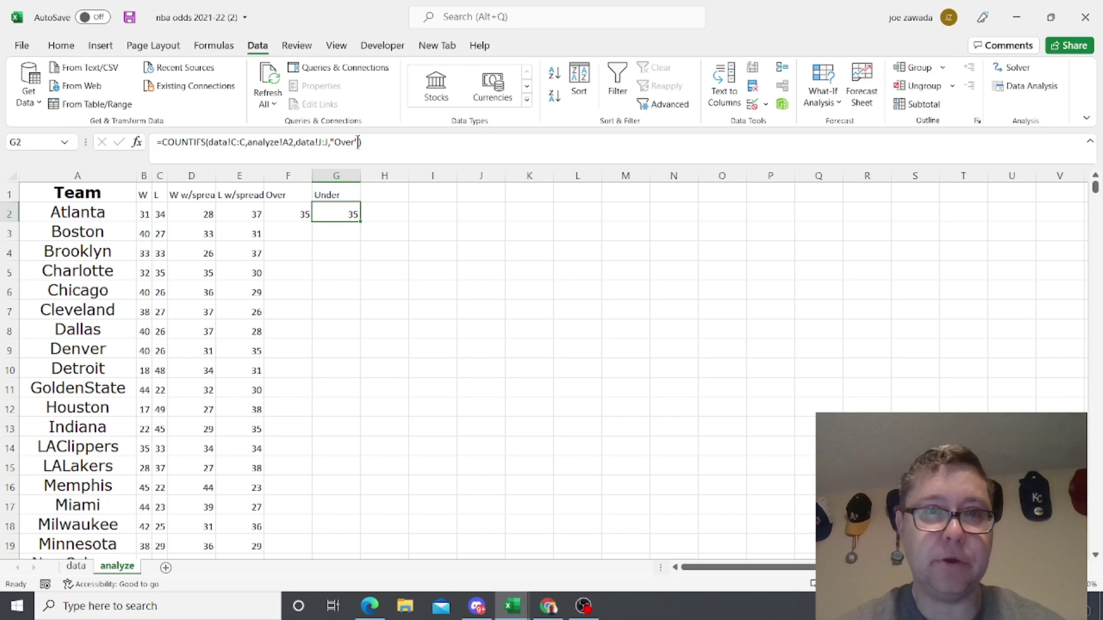
pyautogui.click(356, 142)
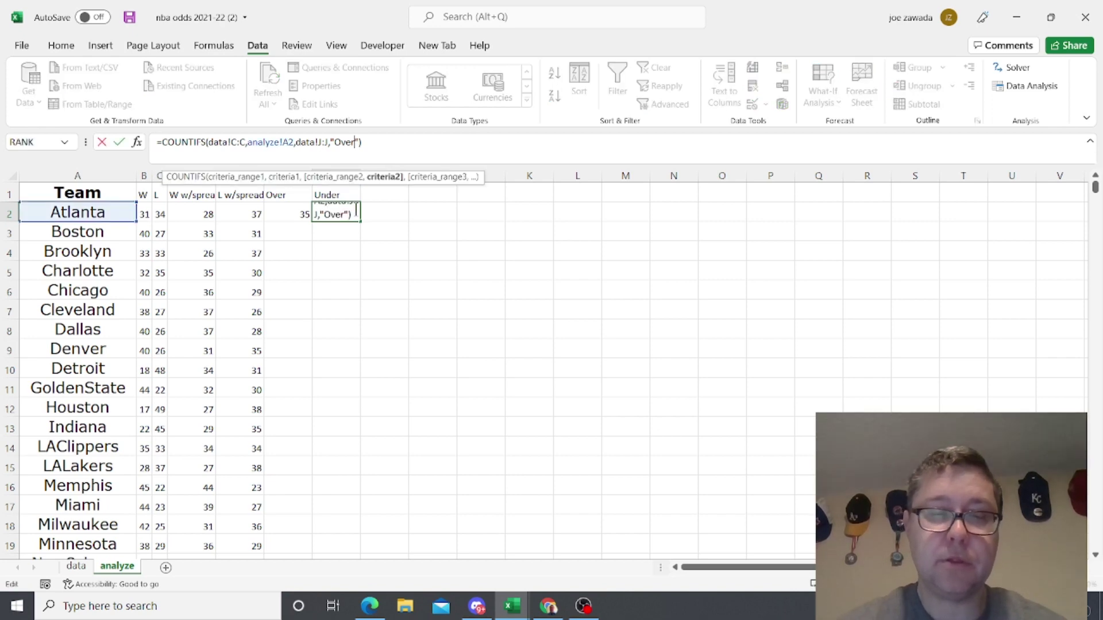
pyautogui.press('BackSpace')
pyautogui.press('BackSpace')
pyautogui.press('BackSpace')
pyautogui.press('BackSpace')
pyautogui.write('Under')
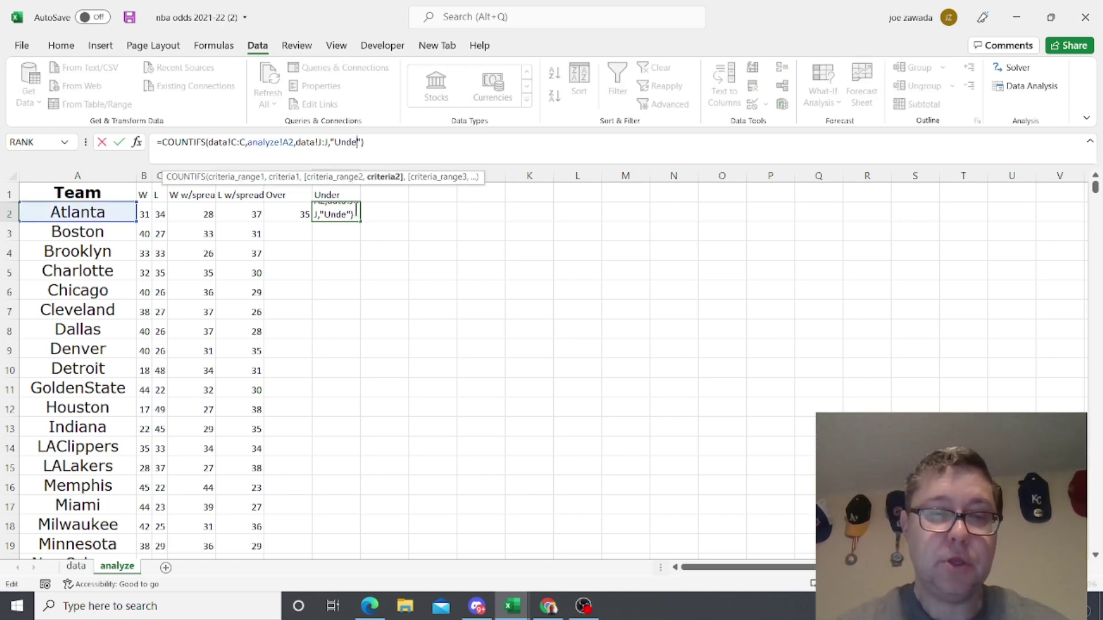
pyautogui.press('Return')
# Step: Fill the formulas in F2:G2 down for all teams and spot-check the resulting counts
pyautogui.moveTo(285, 214); pyautogui.dragTo(336, 214)
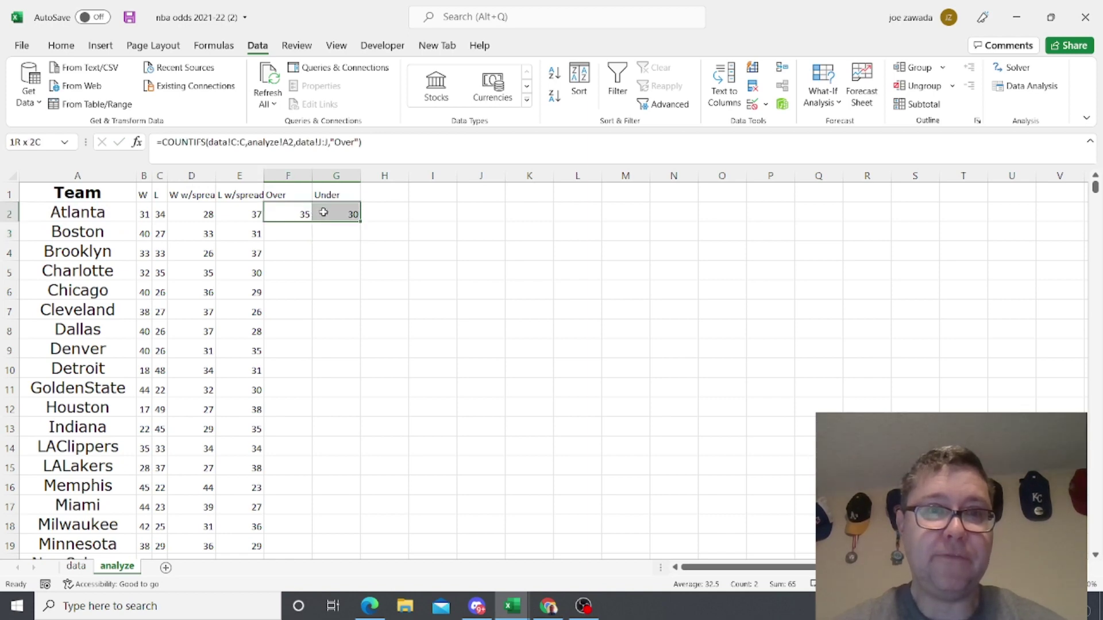
pyautogui.doubleClick(360, 225)
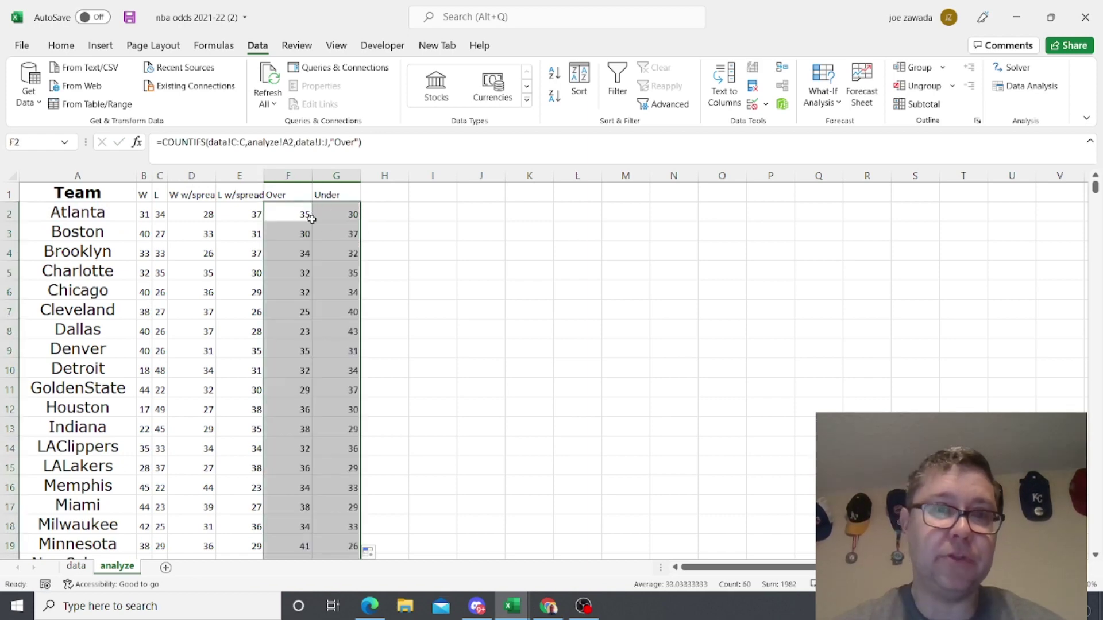
pyautogui.click(300, 293)
pyautogui.click(295, 348)
pyautogui.click(331, 396)
# Step: Increase the font size of columns B through G to 12
pyautogui.moveTo(336, 177); pyautogui.dragTo(144, 176)
pyautogui.click(58, 47)
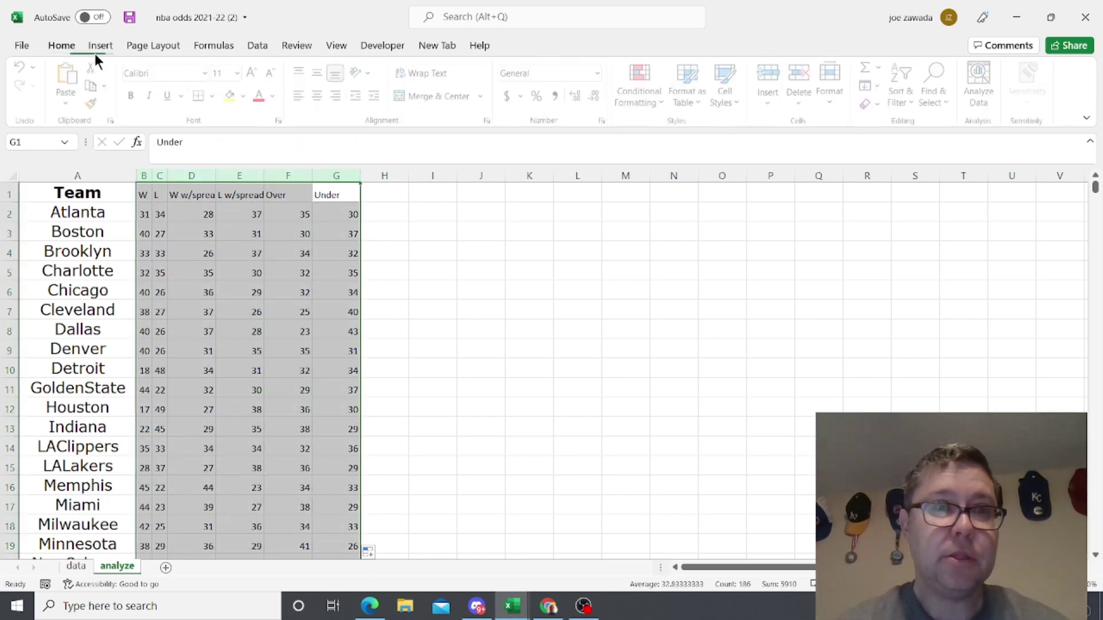
pyautogui.click(253, 74)
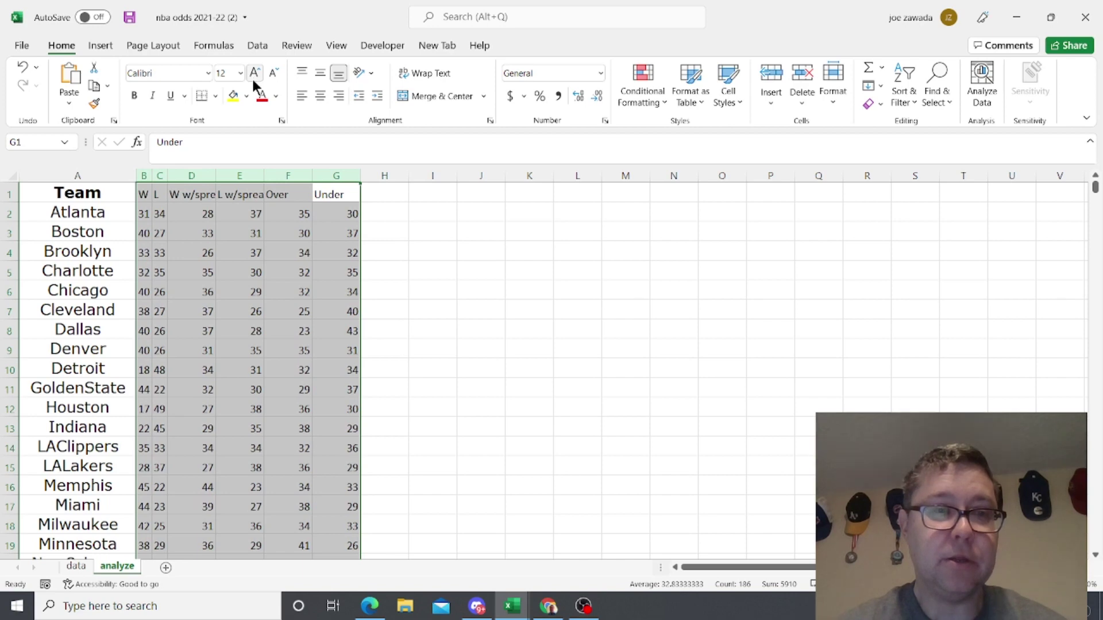
# Step: Autofit the widths of columns D through G to their contents
pyautogui.click(173, 269)
pyautogui.moveTo(343, 176); pyautogui.dragTo(185, 175)
pyautogui.doubleClick(216, 175)
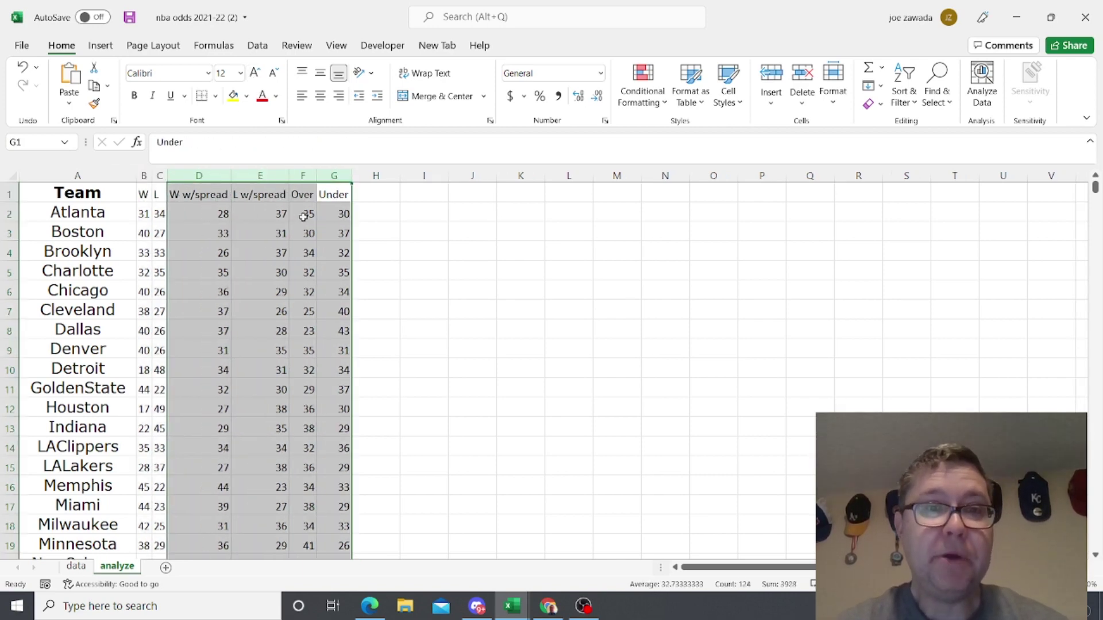
# Step: Examine the Over, Under and with-spread counts of several teams, ending at the empty header cell H1
pyautogui.click(303, 253)
pyautogui.click(334, 251)
pyautogui.click(332, 270)
pyautogui.click(308, 274)
pyautogui.click(260, 289)
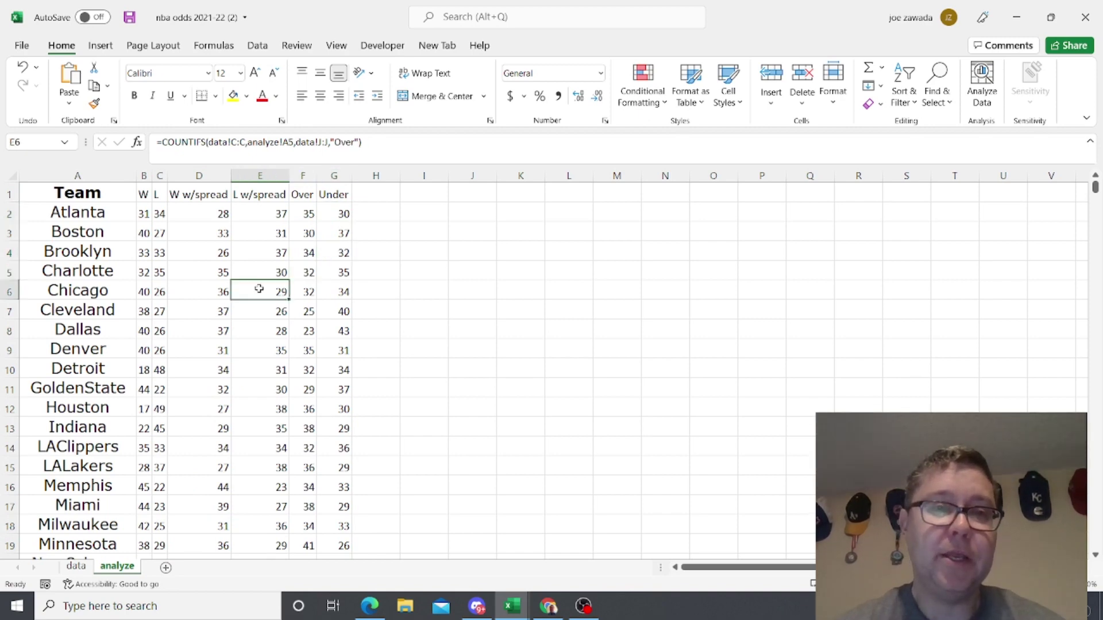
pyautogui.click(217, 288)
pyautogui.click(296, 230)
pyautogui.click(334, 233)
pyautogui.click(342, 210)
pyautogui.click(368, 192)
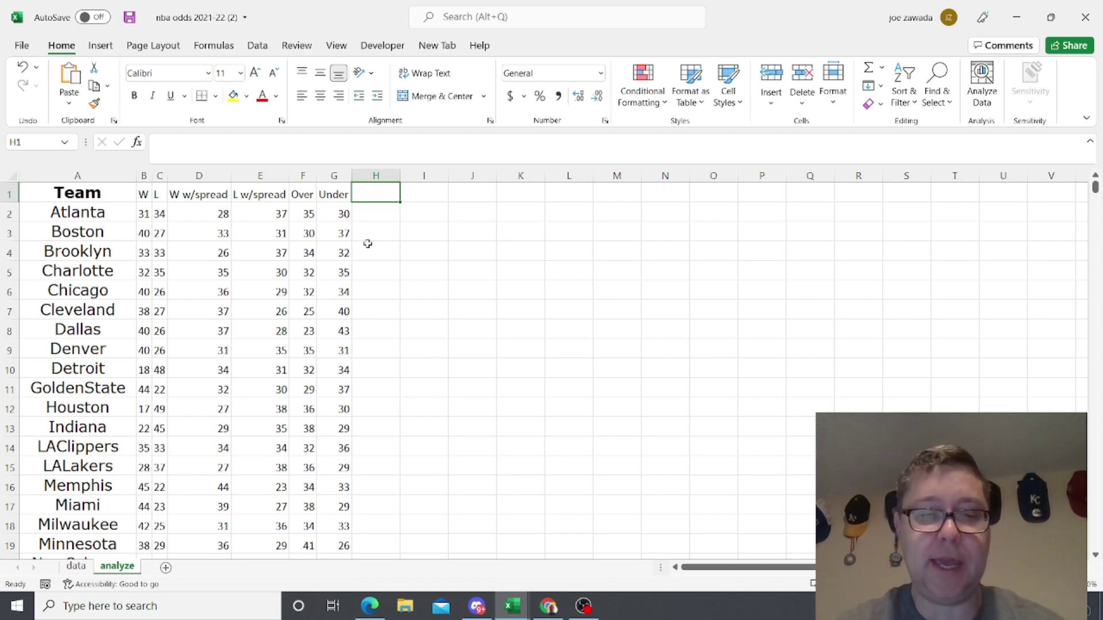
# Step: Enter the header "average OU" in H1
pyautogui.write('average ')
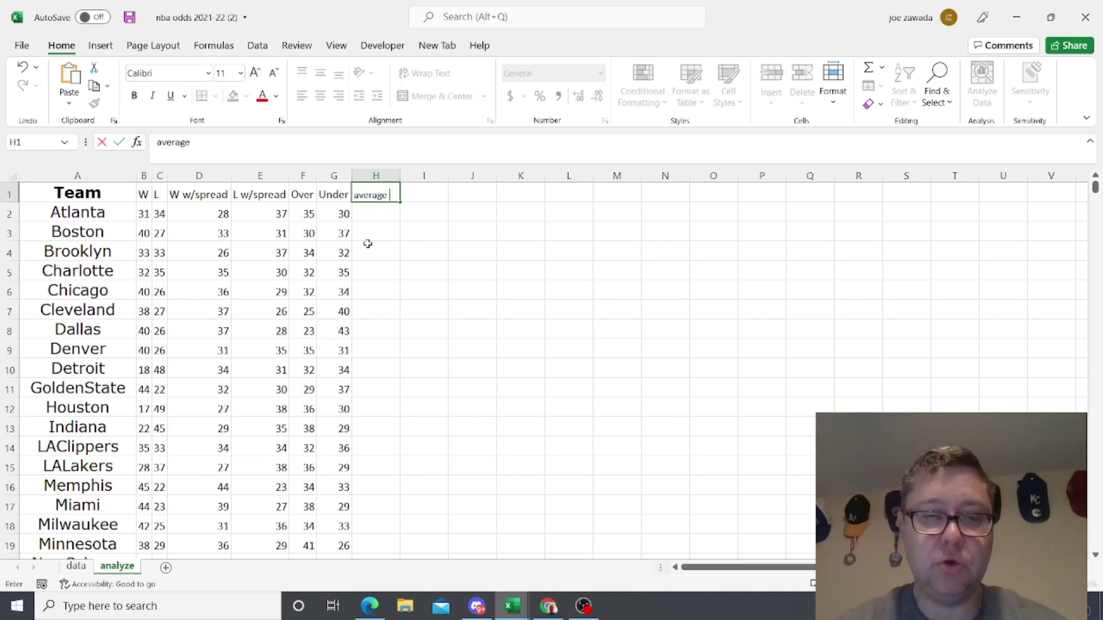
pyautogui.write('OU')
pyautogui.press('Return')
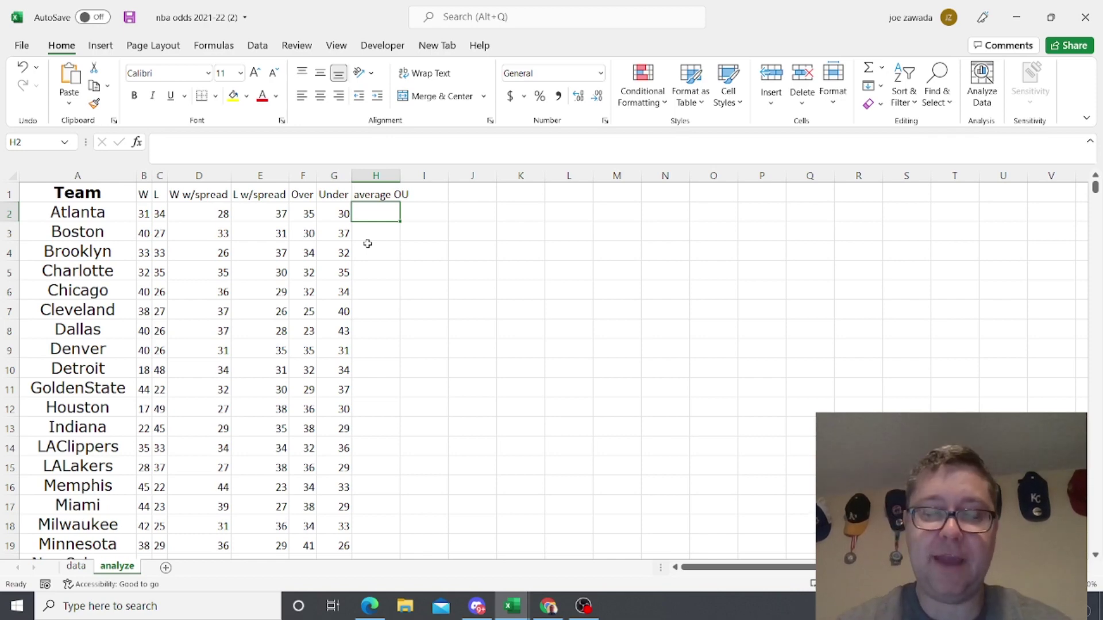
# Step: Enter an AVERAGEIFS formula in H2 that averages column G of the data sheet where its column C matches the team in A2
pyautogui.write('=a')
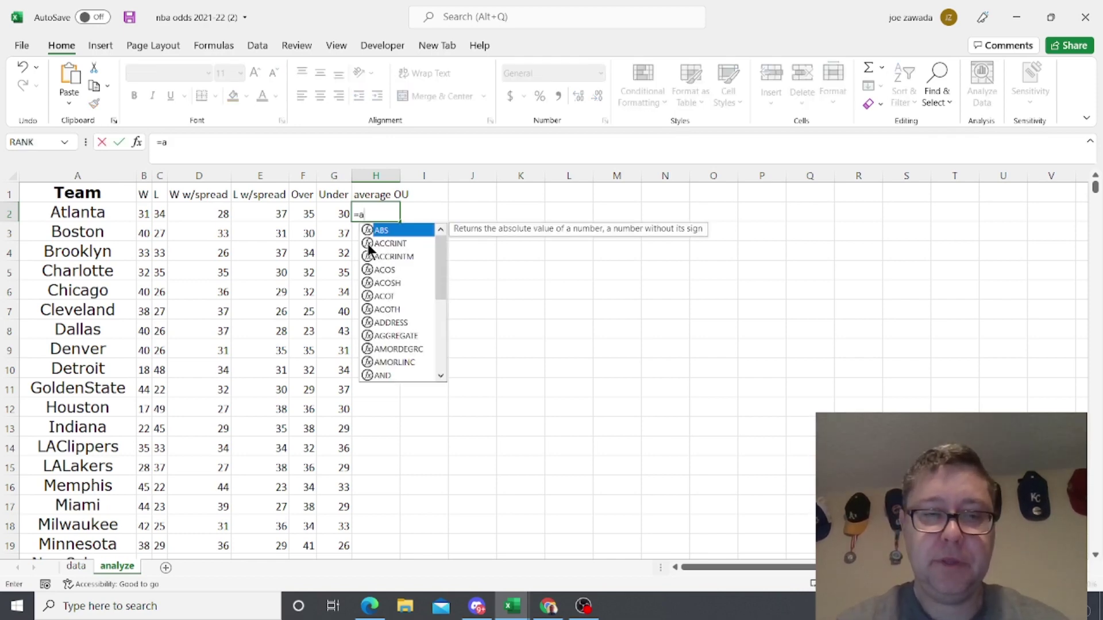
pyautogui.write('verageif')
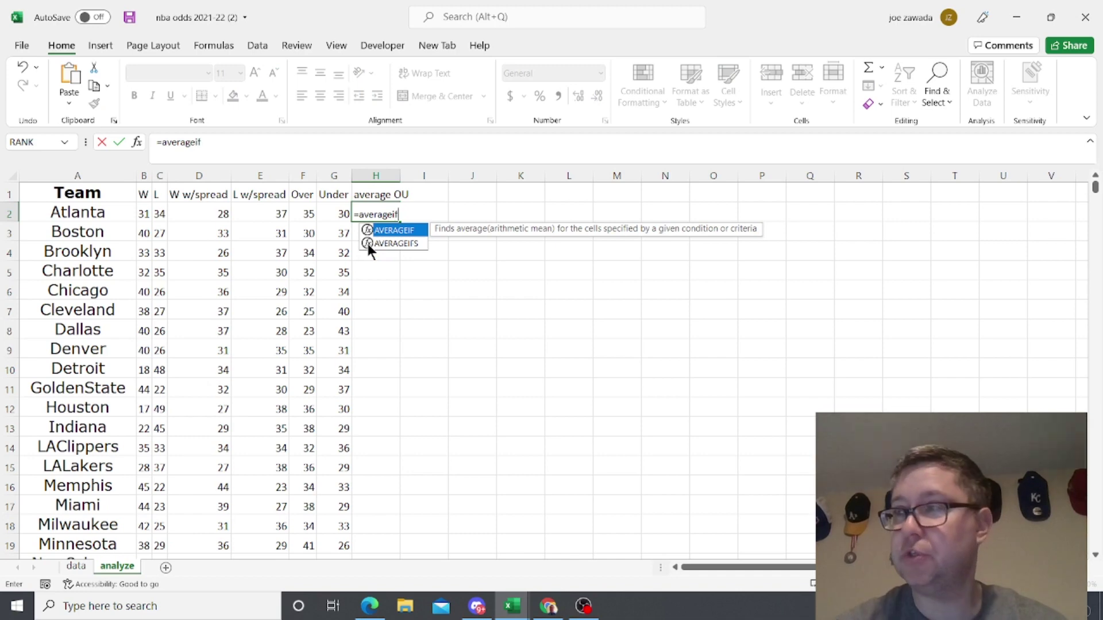
pyautogui.write('s')
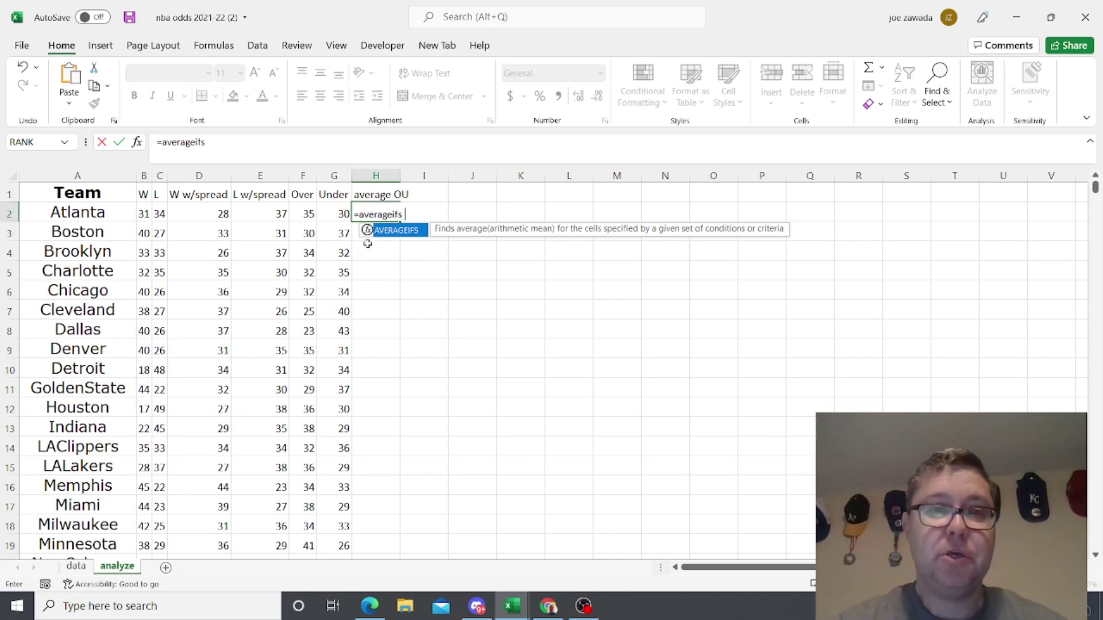
pyautogui.write('(')
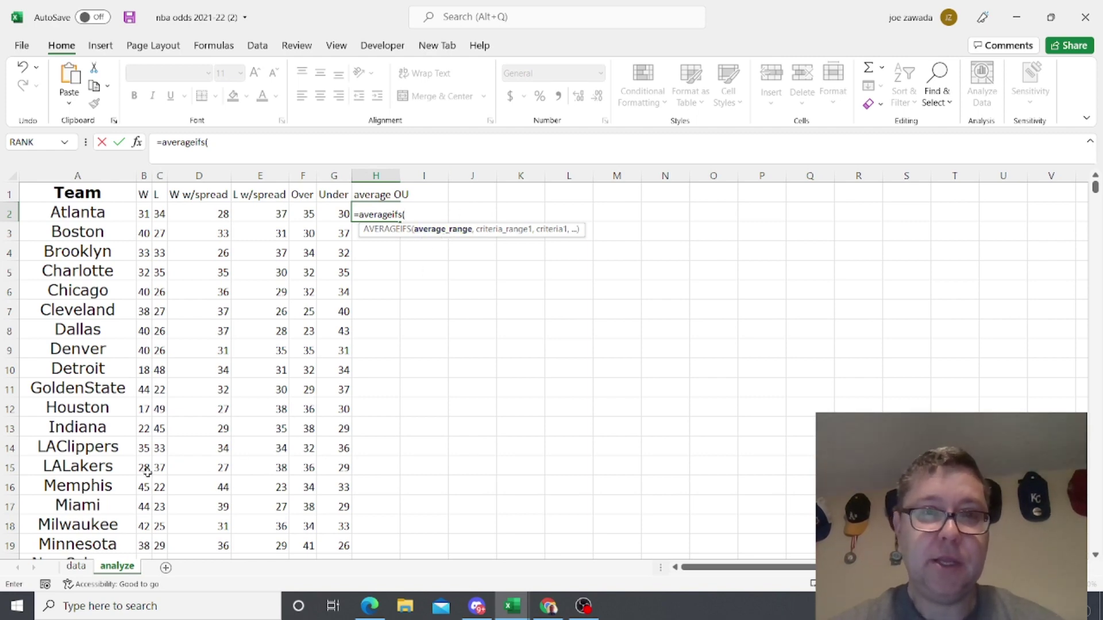
pyautogui.click(75, 566)
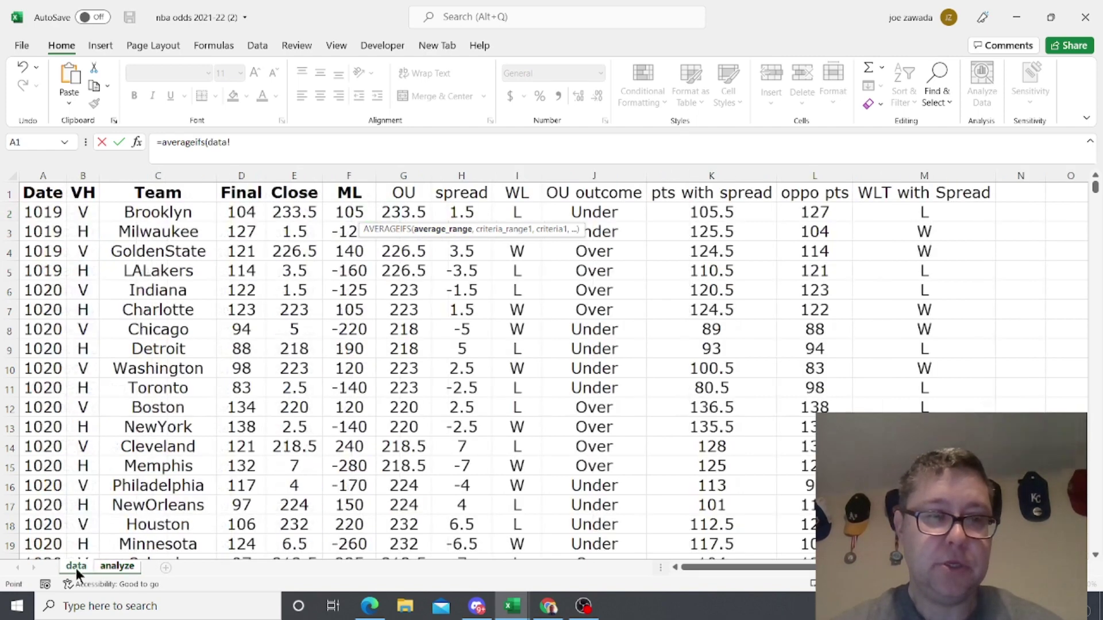
pyautogui.click(402, 176)
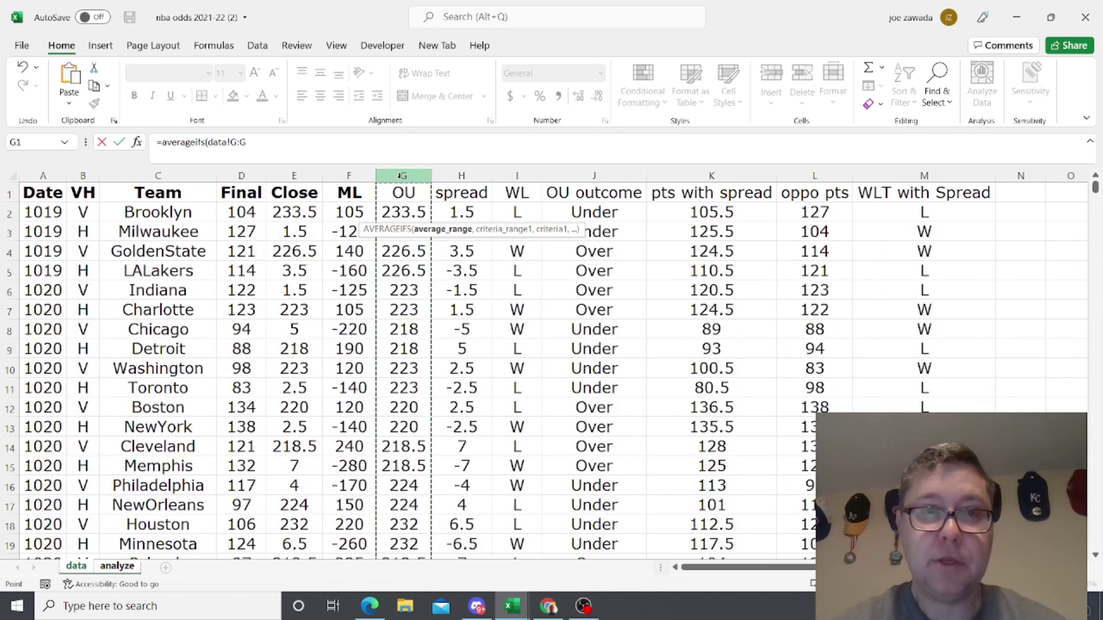
pyautogui.write(',')
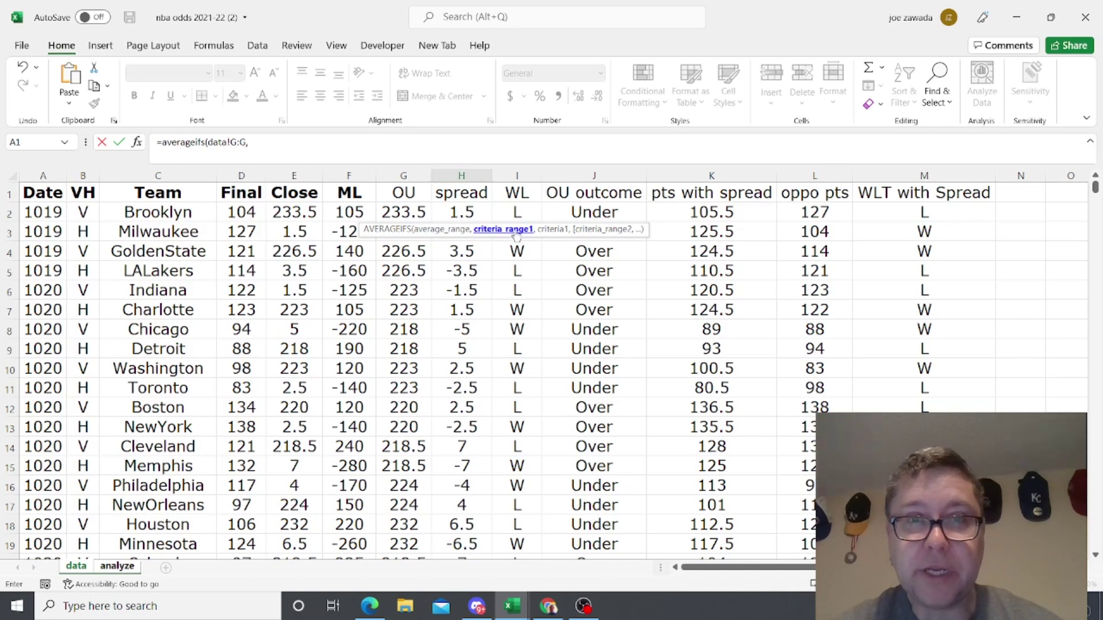
pyautogui.click(153, 178)
pyautogui.write(',')
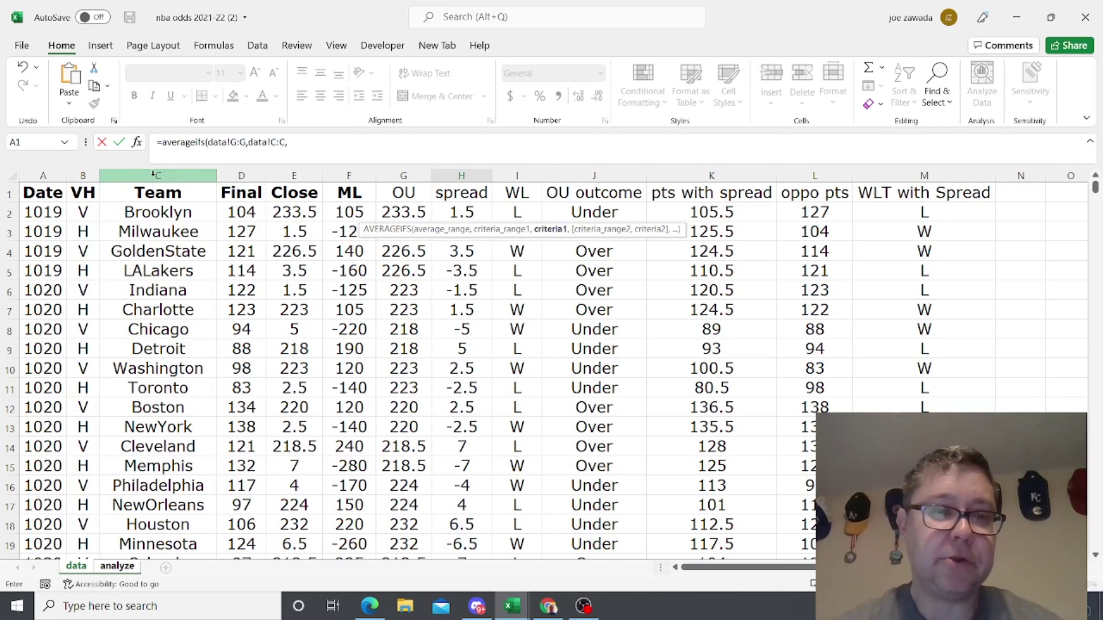
pyautogui.click(117, 566)
pyautogui.click(81, 213)
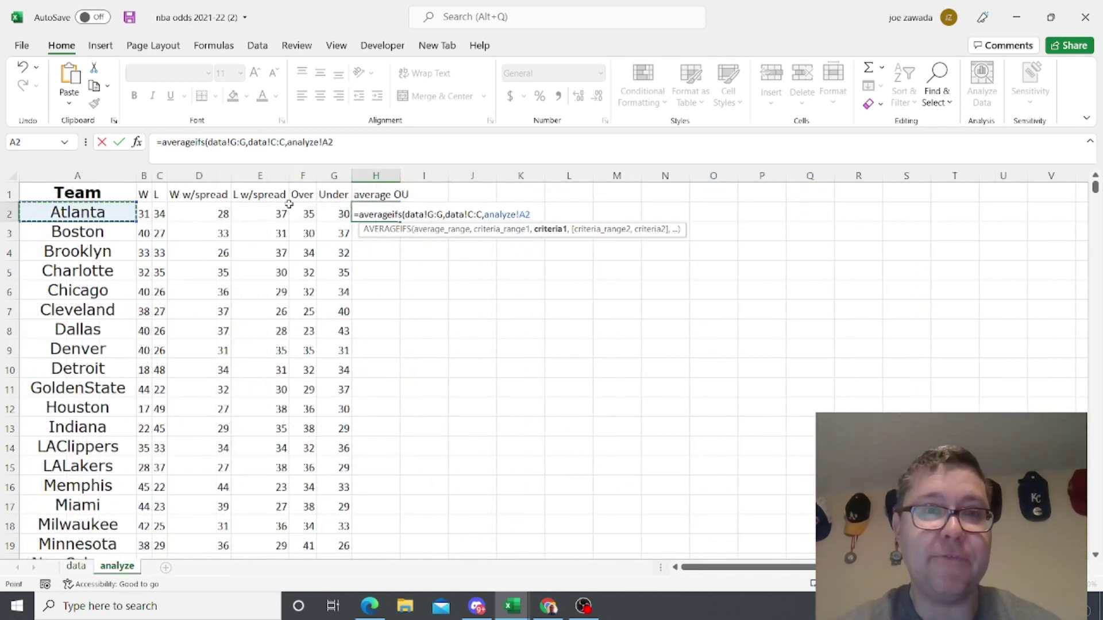
pyautogui.click(360, 151)
pyautogui.write(')')
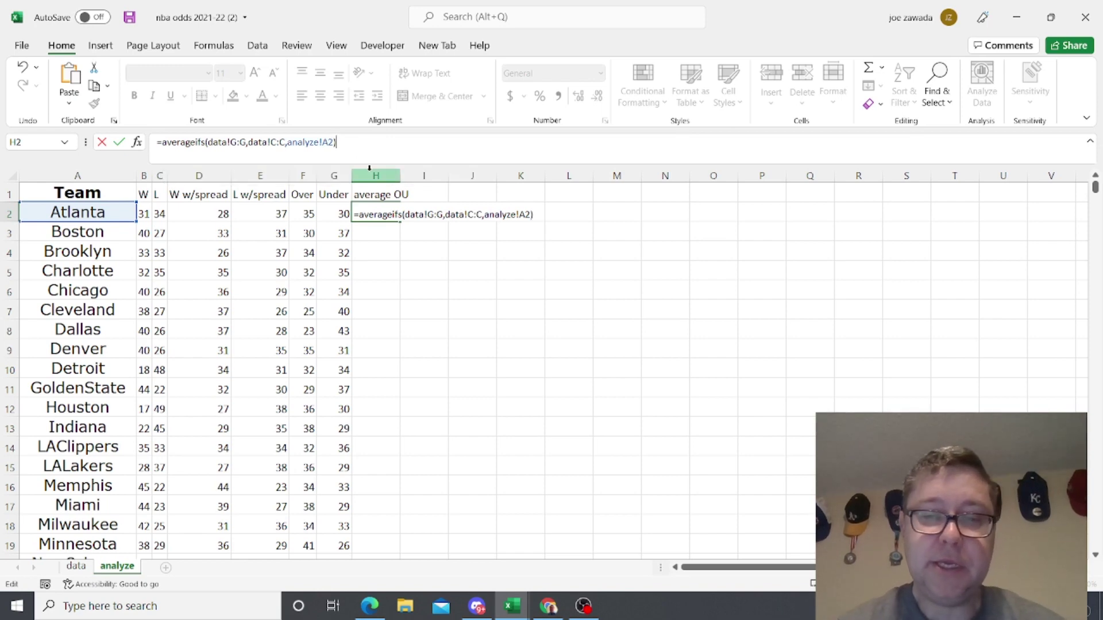
pyautogui.press('Return')
# Step: Autofit the width of column H and fill the H2 formula down for all teams
pyautogui.click(383, 216)
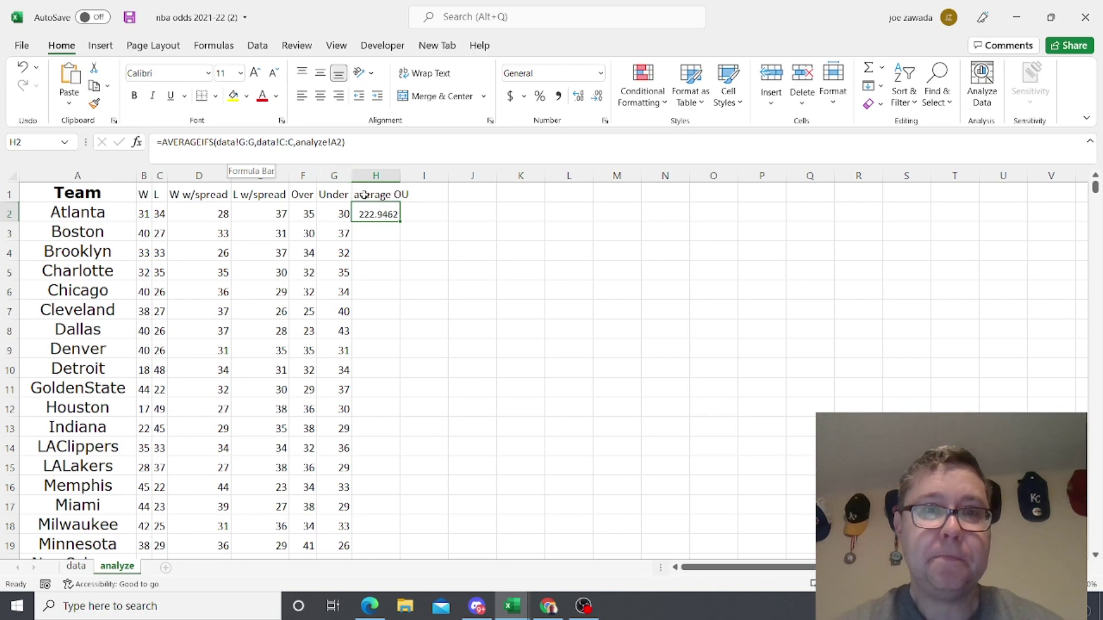
pyautogui.doubleClick(404, 174)
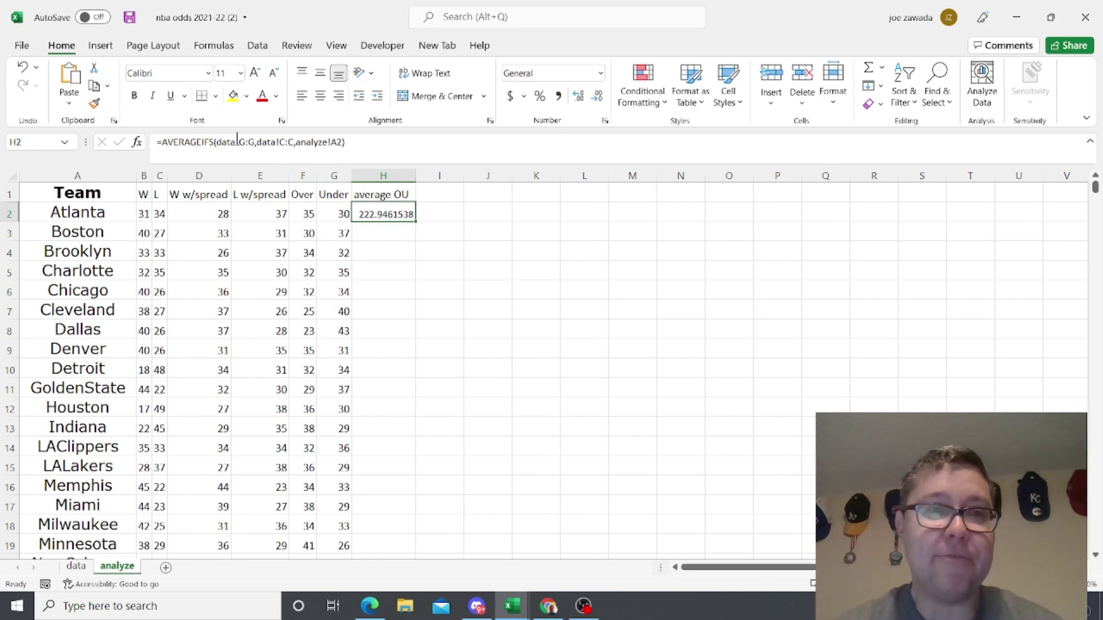
pyautogui.doubleClick(415, 223)
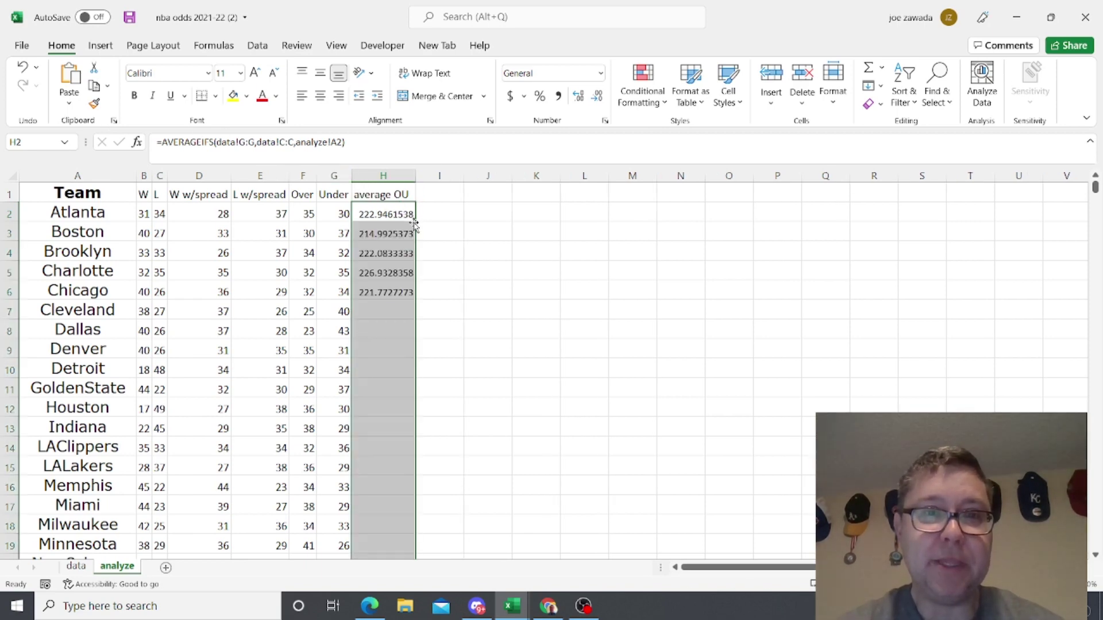
# Step: Reduce the average OU values in column H to one decimal place
pyautogui.click(562, 98)
pyautogui.click(583, 97)
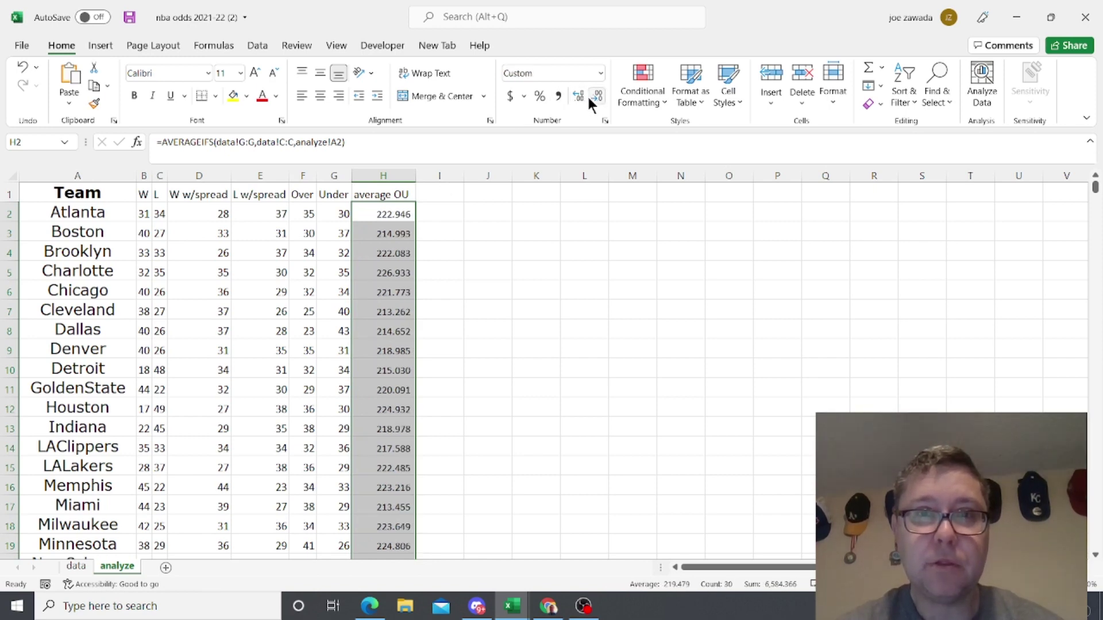
pyautogui.click(593, 96)
pyautogui.click(594, 96)
# Step: Increase the font size of columns C through H to 14
pyautogui.click(256, 73)
pyautogui.click(256, 74)
pyautogui.moveTo(383, 175); pyautogui.dragTo(162, 175)
pyautogui.click(254, 74)
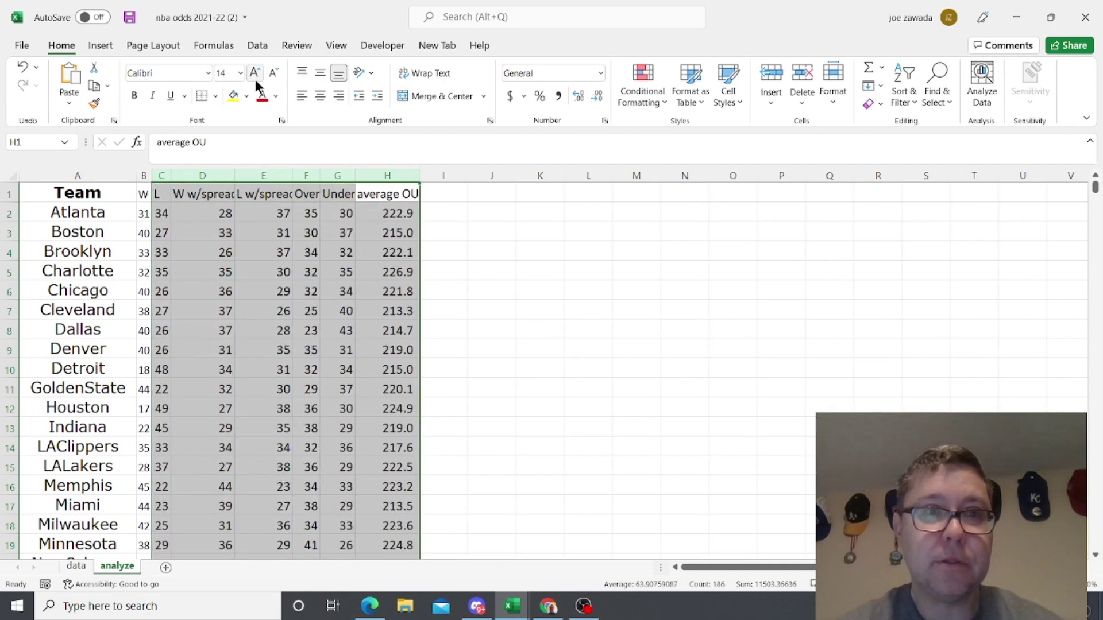
# Step: Examine the average OU values in column H across the teams
pyautogui.click(346, 218)
pyautogui.click(395, 219)
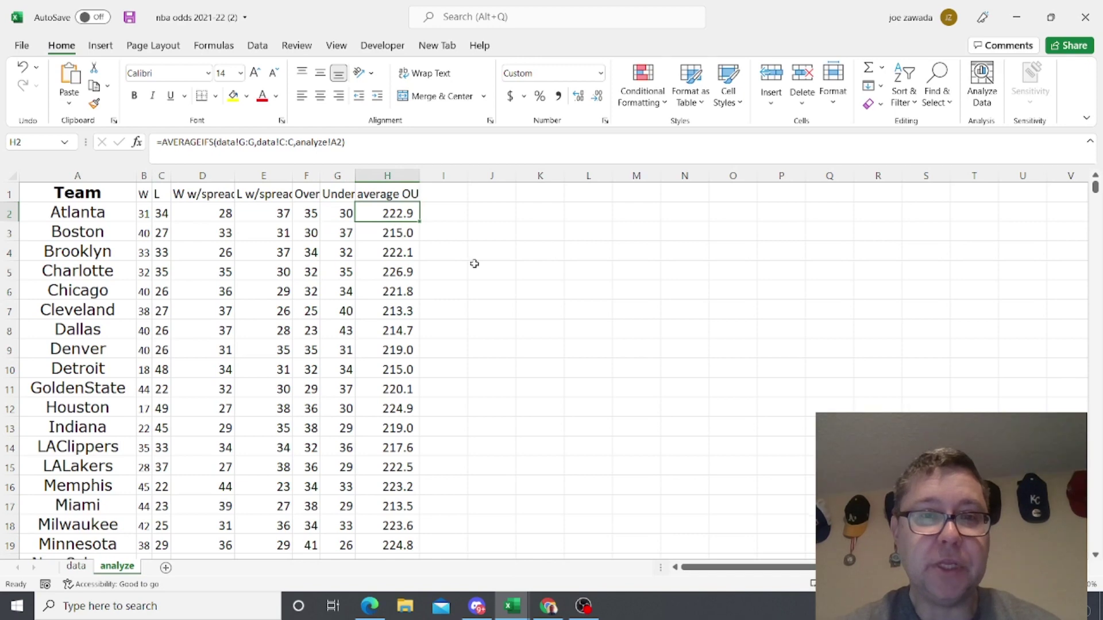
pyautogui.press('Down')
pyautogui.press('Down')
pyautogui.press('Down')
pyautogui.press('Down')
pyautogui.press('Down')
pyautogui.press('Down')
pyautogui.press('Down')
pyautogui.press('Down')
pyautogui.press('Down')
pyautogui.press('Down')
pyautogui.press('Down')
pyautogui.press('Down')
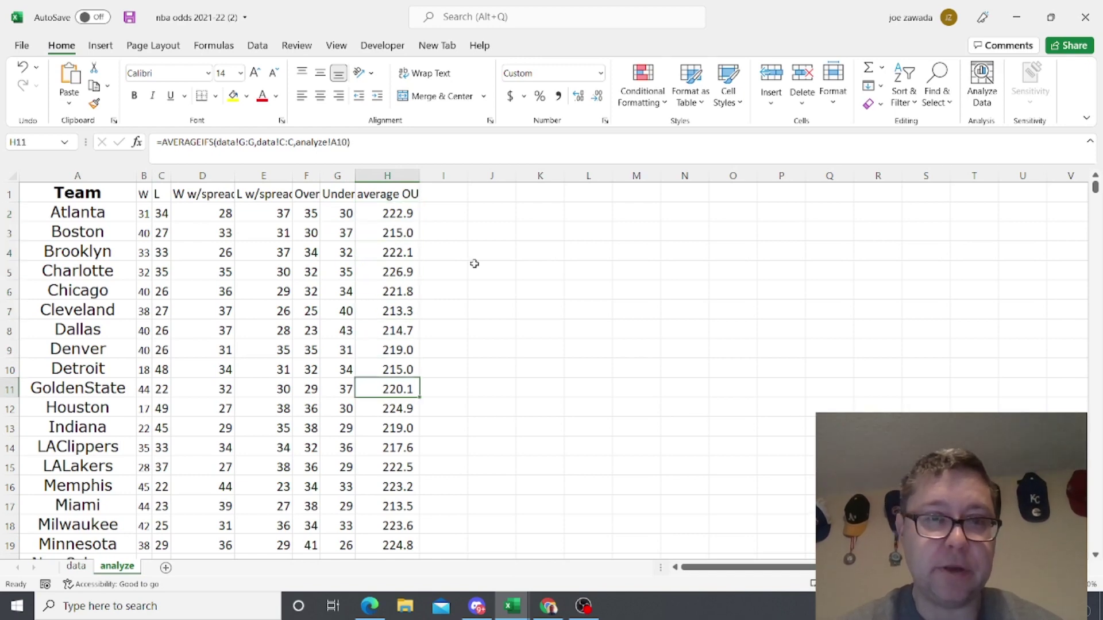
pyautogui.press('Up')
pyautogui.press('Up')
pyautogui.press('Up')
pyautogui.press('Up')
pyautogui.press('Up')
pyautogui.press('Up')
pyautogui.press('Up')
pyautogui.press('Up')
pyautogui.press('Up')
pyautogui.press('Up')
pyautogui.press('Up')
pyautogui.press('Up')
pyautogui.press('Up')
pyautogui.press('Down')
pyautogui.press('Down')
pyautogui.press('Down')
pyautogui.press('Down')
pyautogui.press('Down')
pyautogui.press('Down')
pyautogui.press('Down')
pyautogui.press('Up')
pyautogui.press('Up')
pyautogui.press('Up')
pyautogui.press('Up')
pyautogui.press('Up')
pyautogui.press('Up')
pyautogui.press('Down')
pyautogui.press('Down')
pyautogui.press('Down')
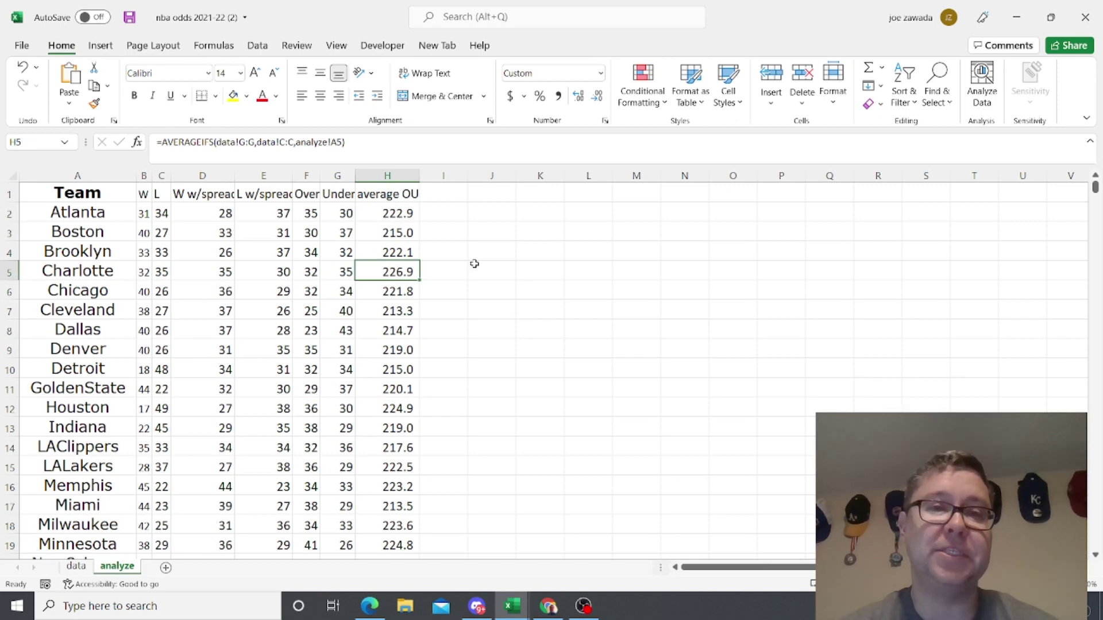
# Step: Enter the header "W L w/spread OU>230" in I1 and autofit column I to it
pyautogui.press('Up')
pyautogui.press('Up')
pyautogui.press('Up')
pyautogui.press('Up')
pyautogui.press('Right')
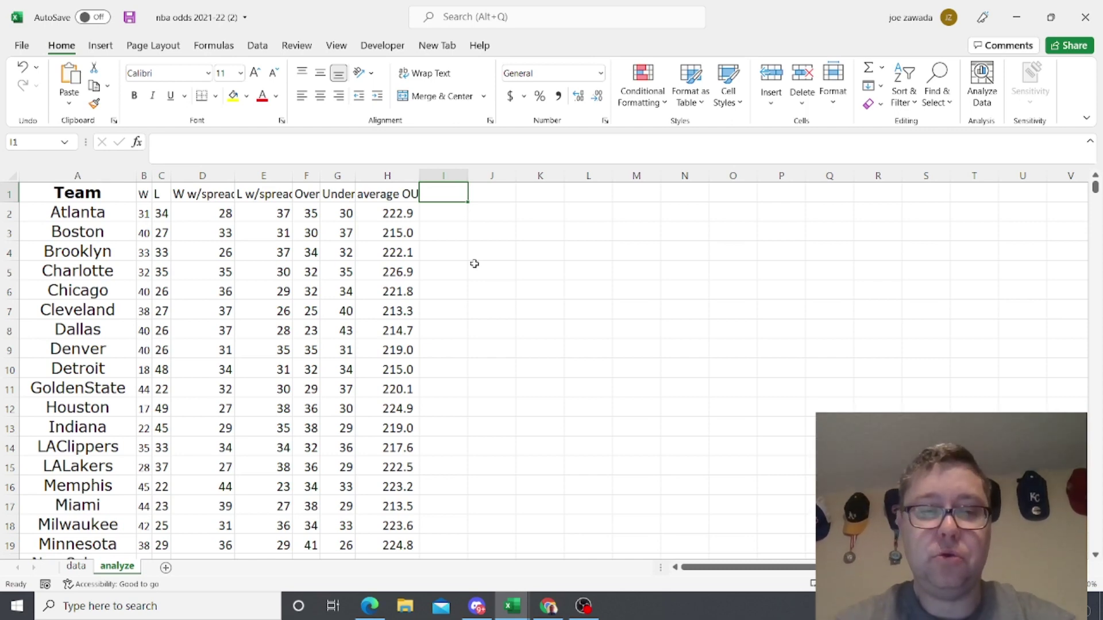
pyautogui.write('w/s')
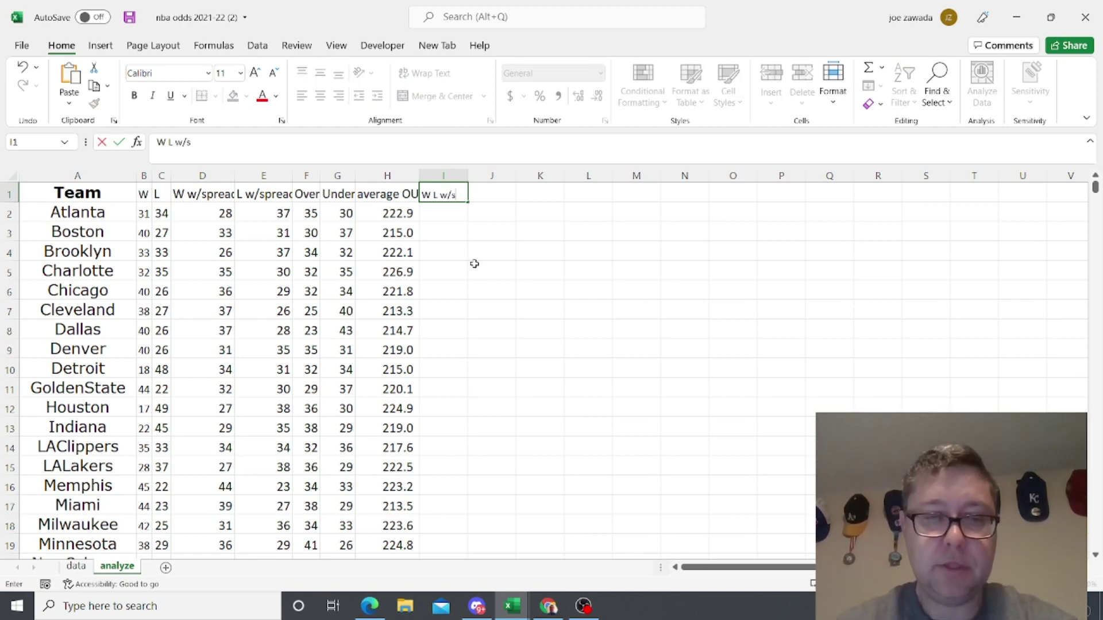
pyautogui.write('OU')
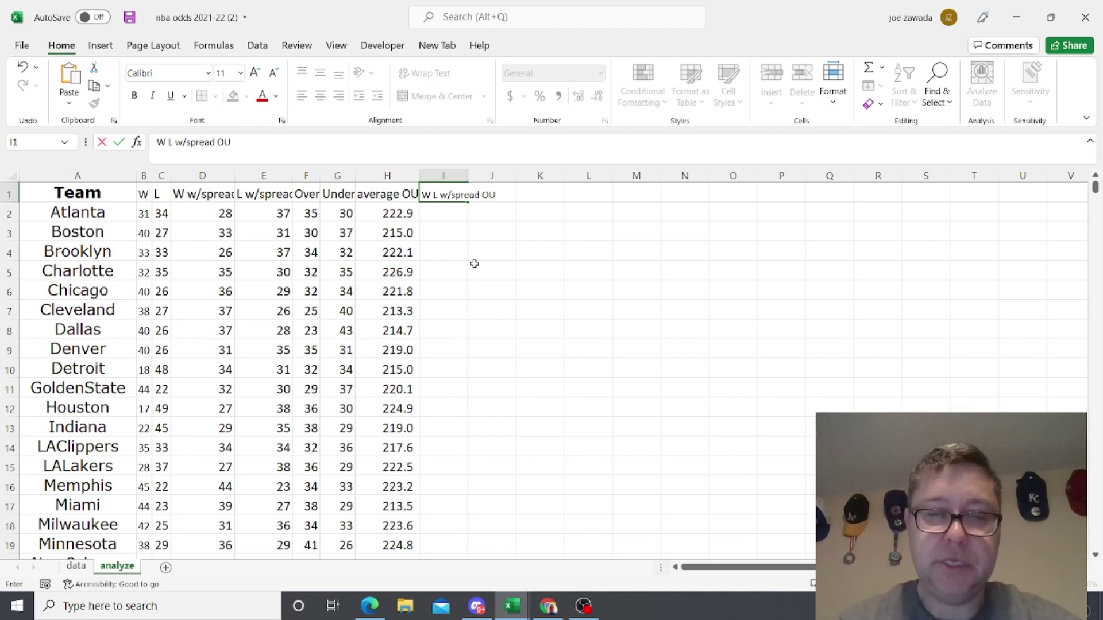
pyautogui.write('>230')
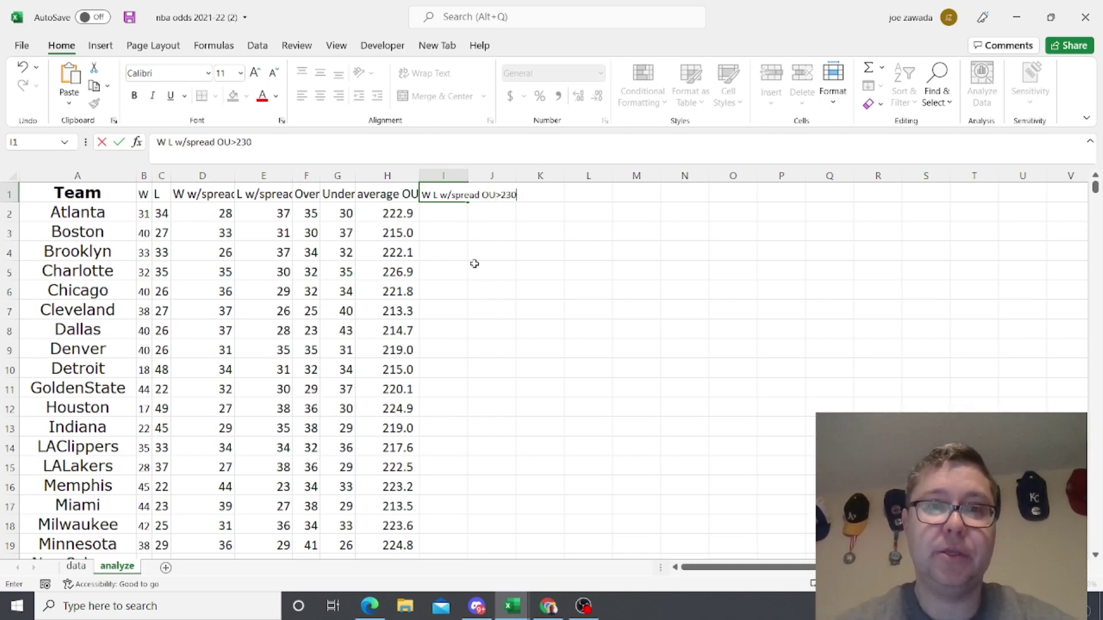
pyautogui.press('Return')
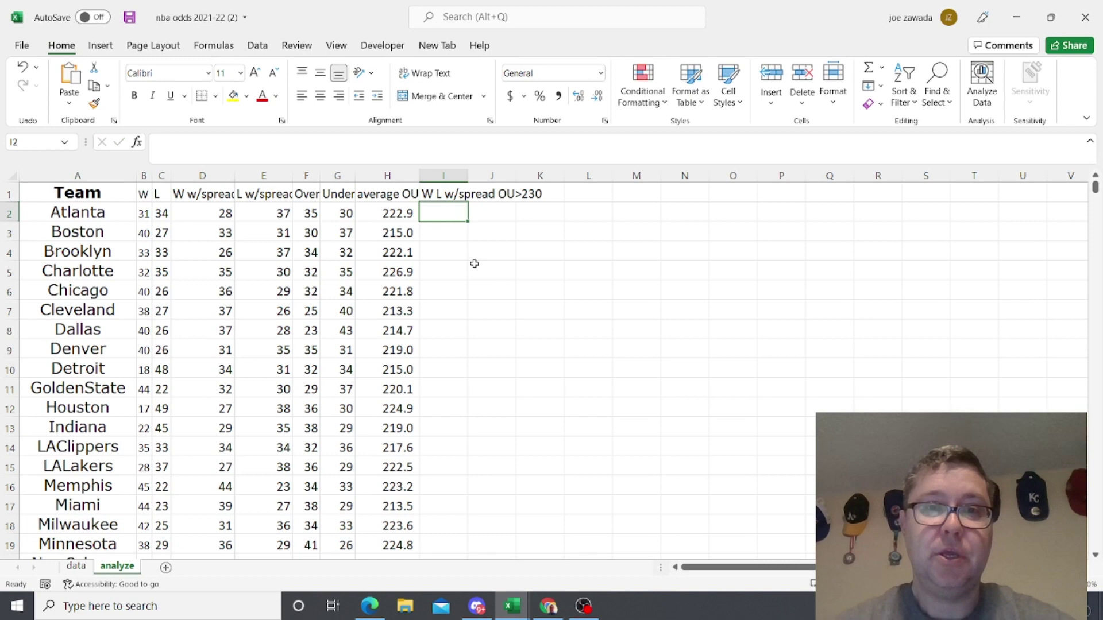
pyautogui.doubleClick(468, 177)
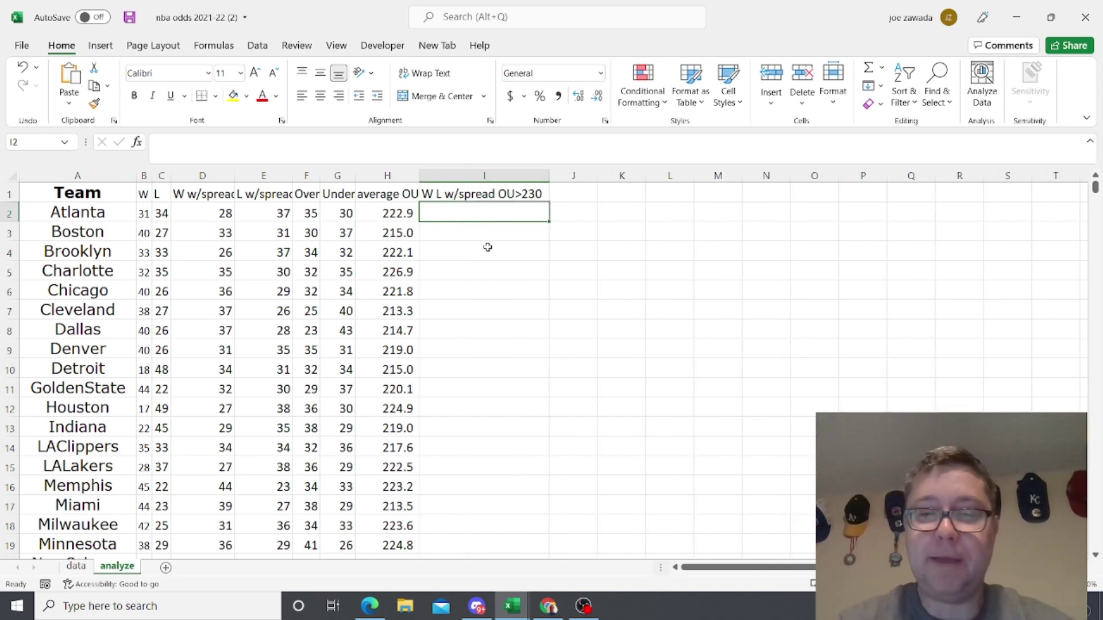
# Step: Start a COUNTIFS formula in I2 of the analyze sheet, matching the data sheet's Team column C:C against the team in A2
pyautogui.write('=')
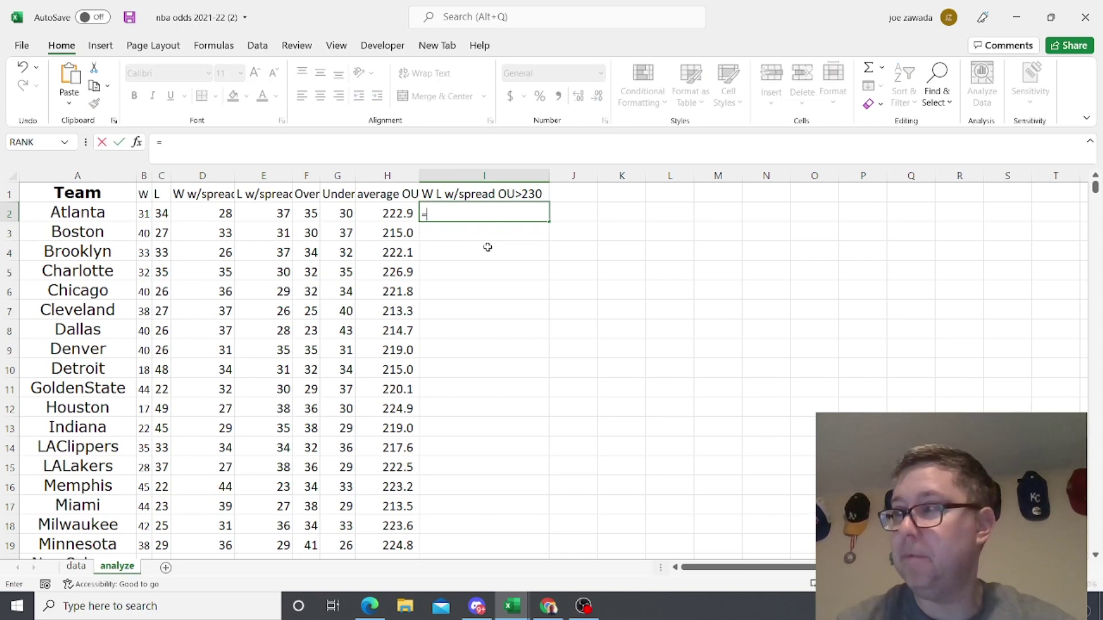
pyautogui.write('counti')
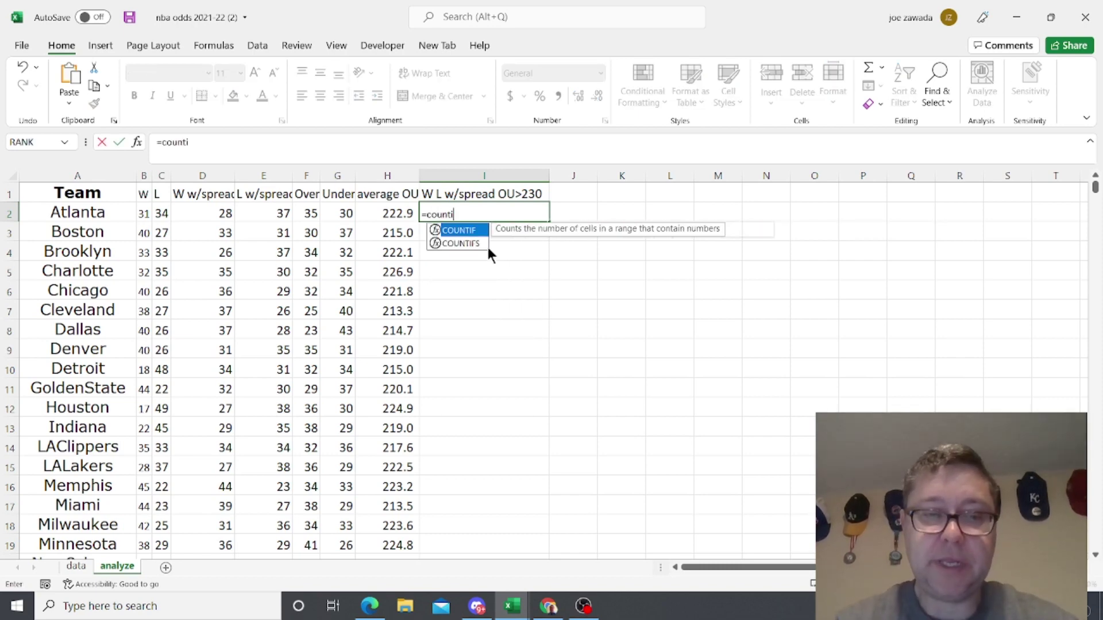
pyautogui.write('fs(')
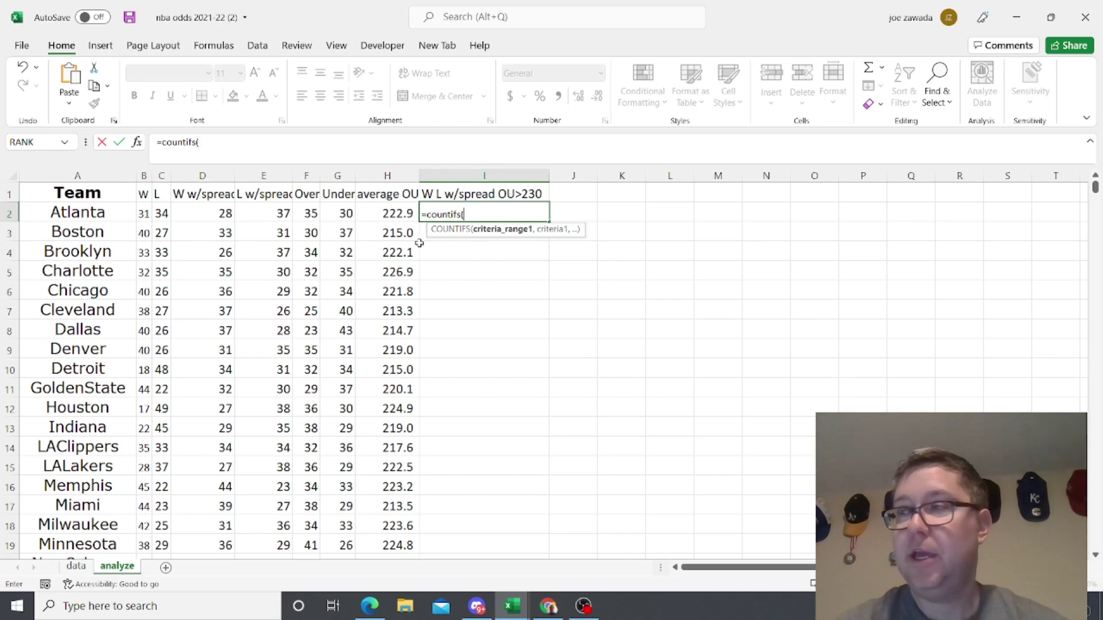
pyautogui.click(73, 570)
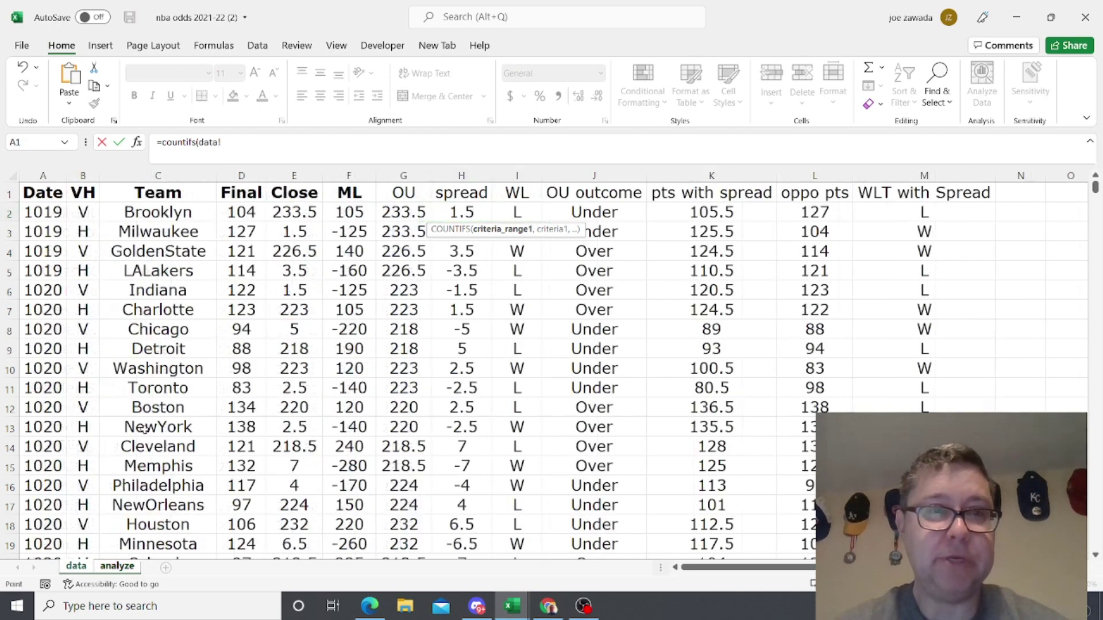
pyautogui.click(158, 175)
pyautogui.write(',')
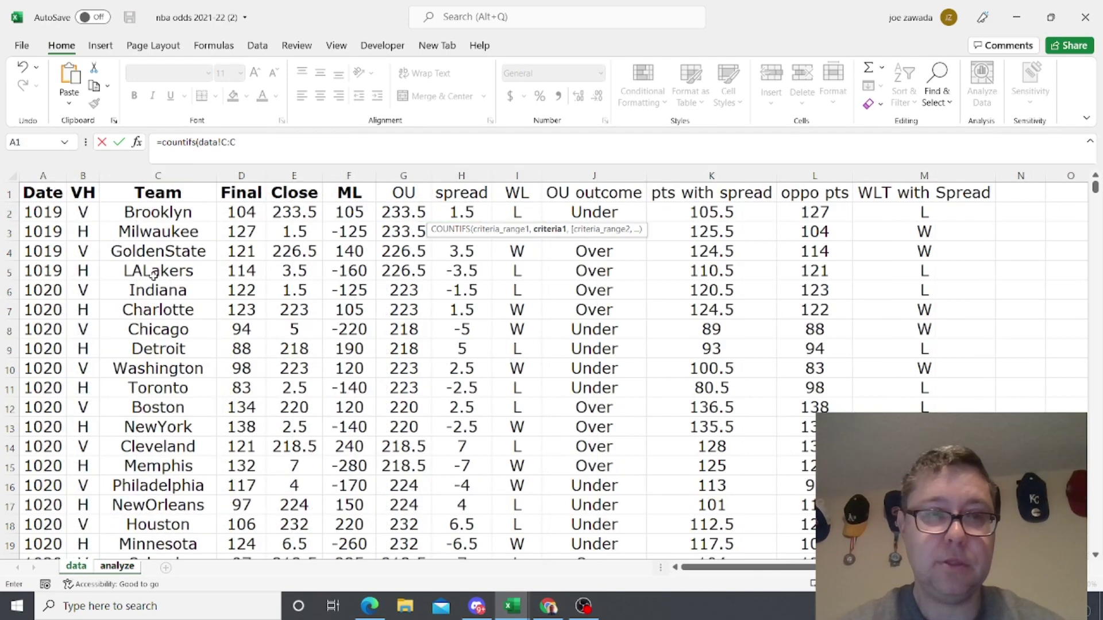
pyautogui.click(115, 567)
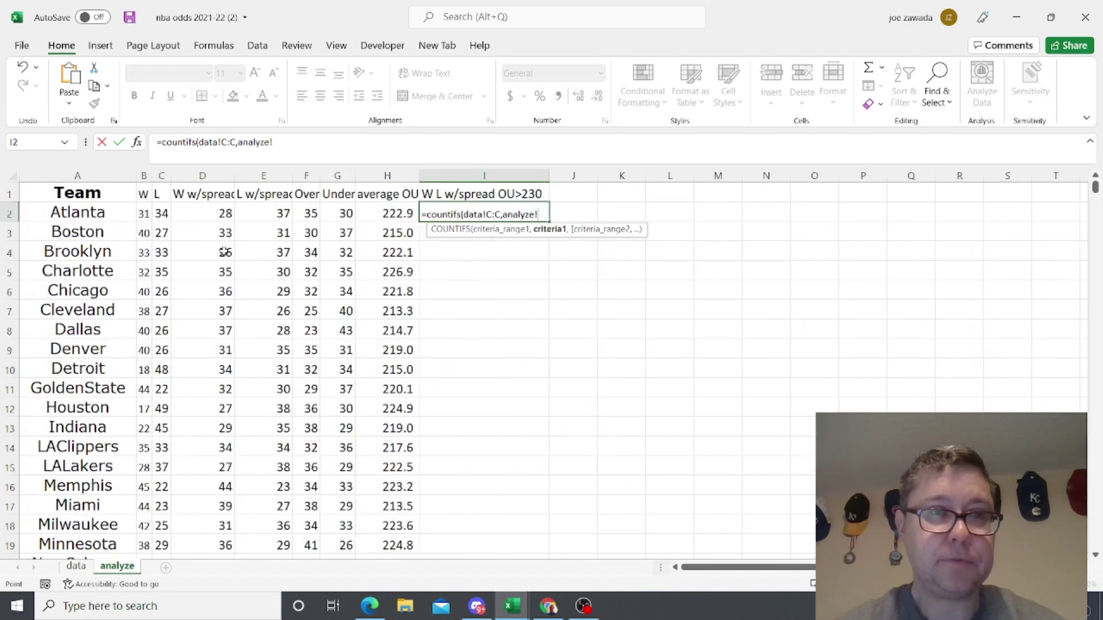
pyautogui.click(78, 214)
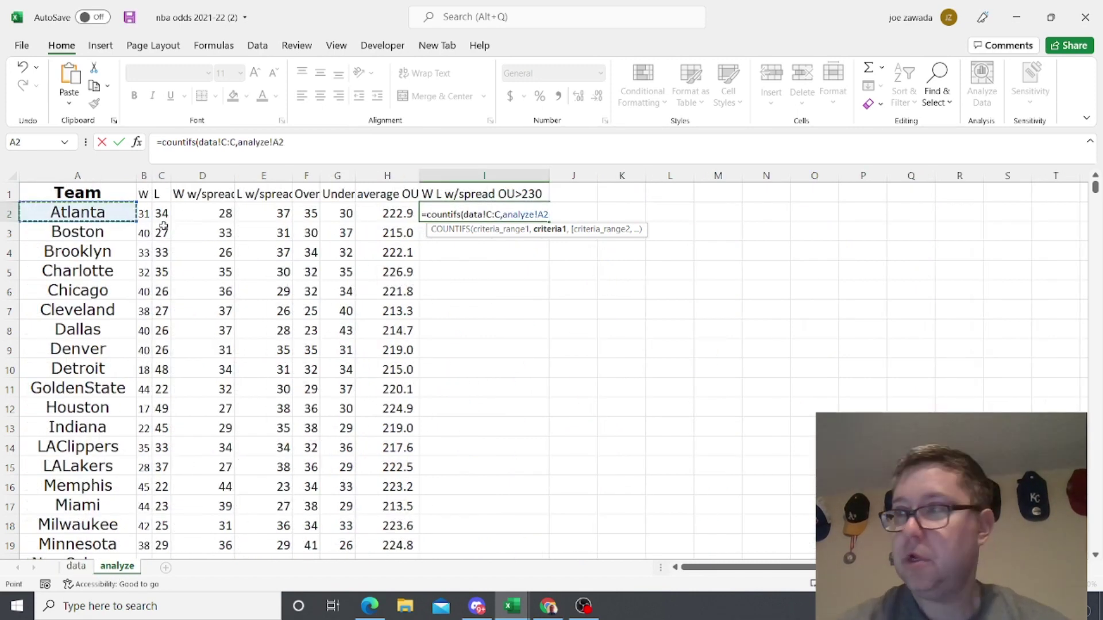
pyautogui.write(',')
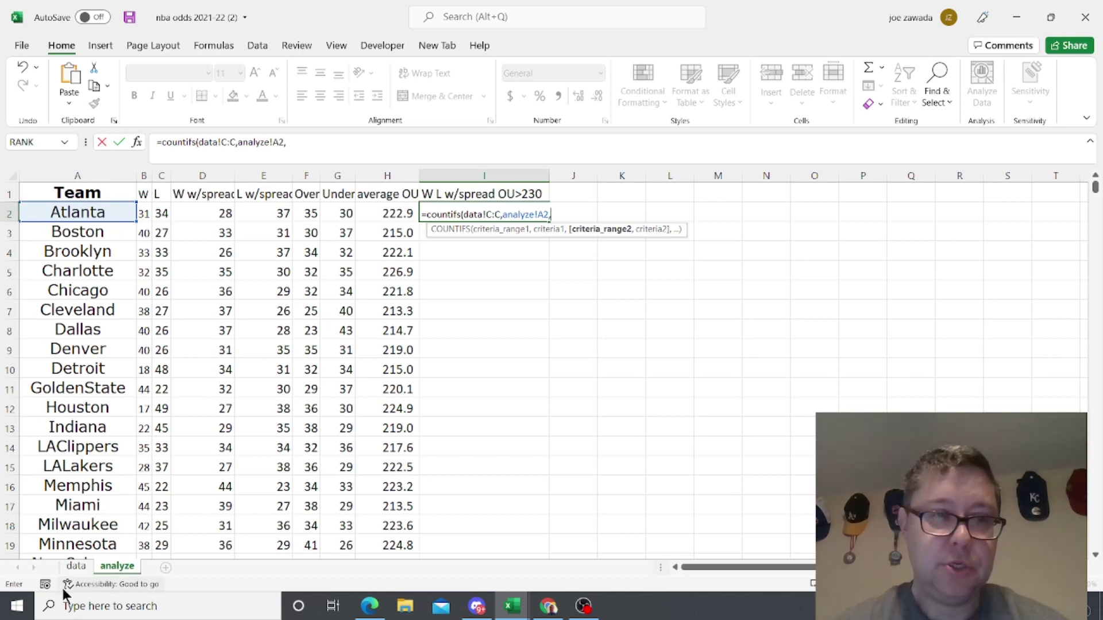
# Step: Add a second condition to the COUNTIFS formula requiring the data sheet's OU column G:G to be ">"&230
pyautogui.click(76, 566)
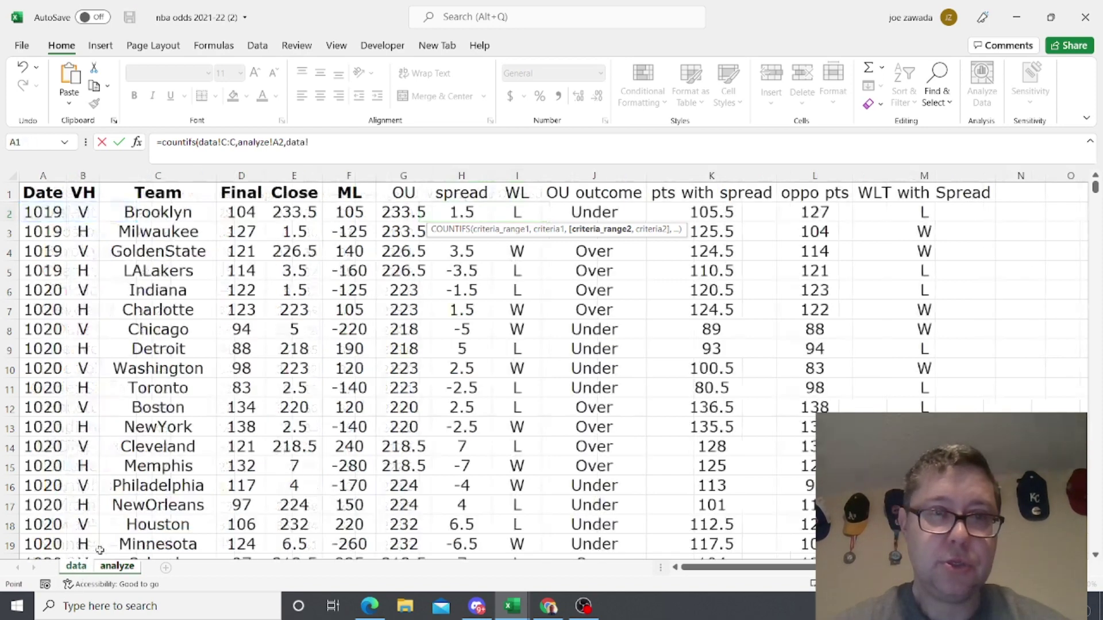
pyautogui.click(404, 175)
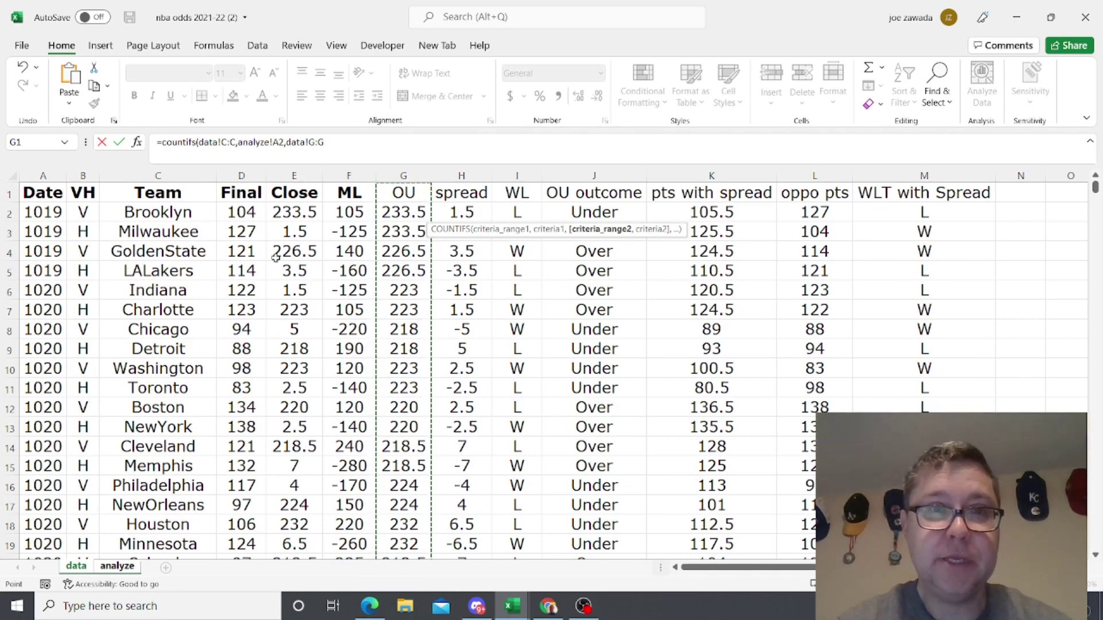
pyautogui.write(',')
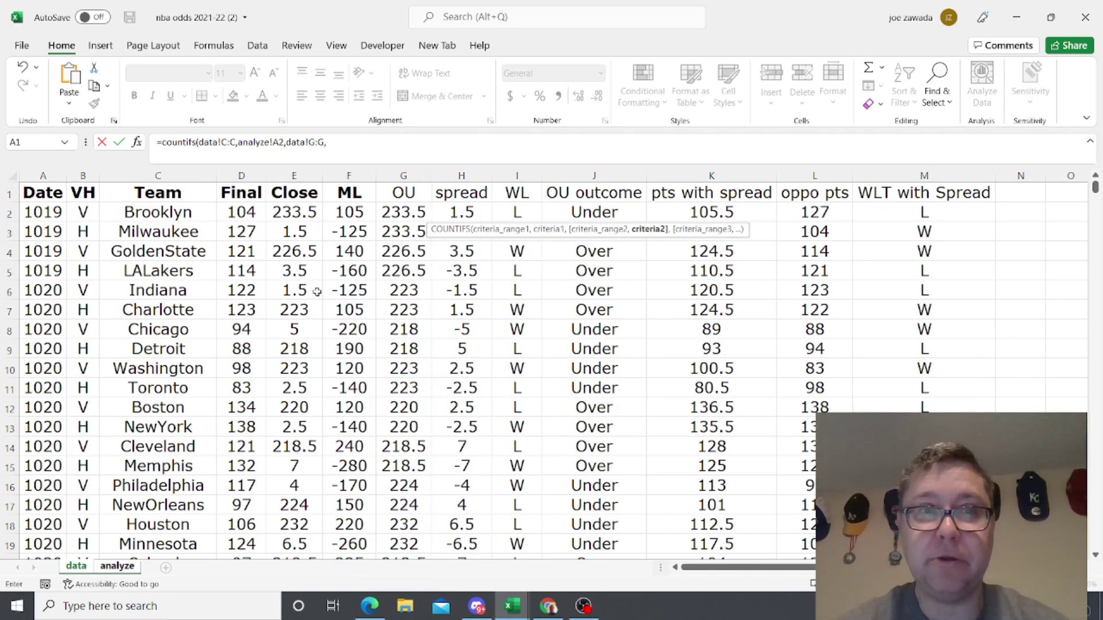
pyautogui.click(367, 148)
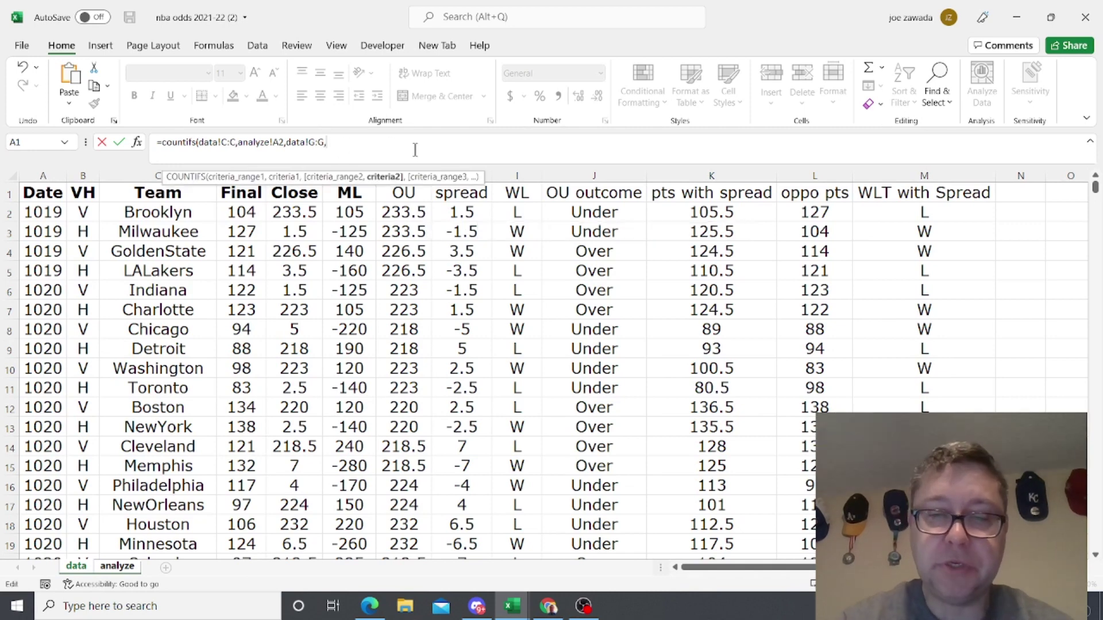
pyautogui.write('">"')
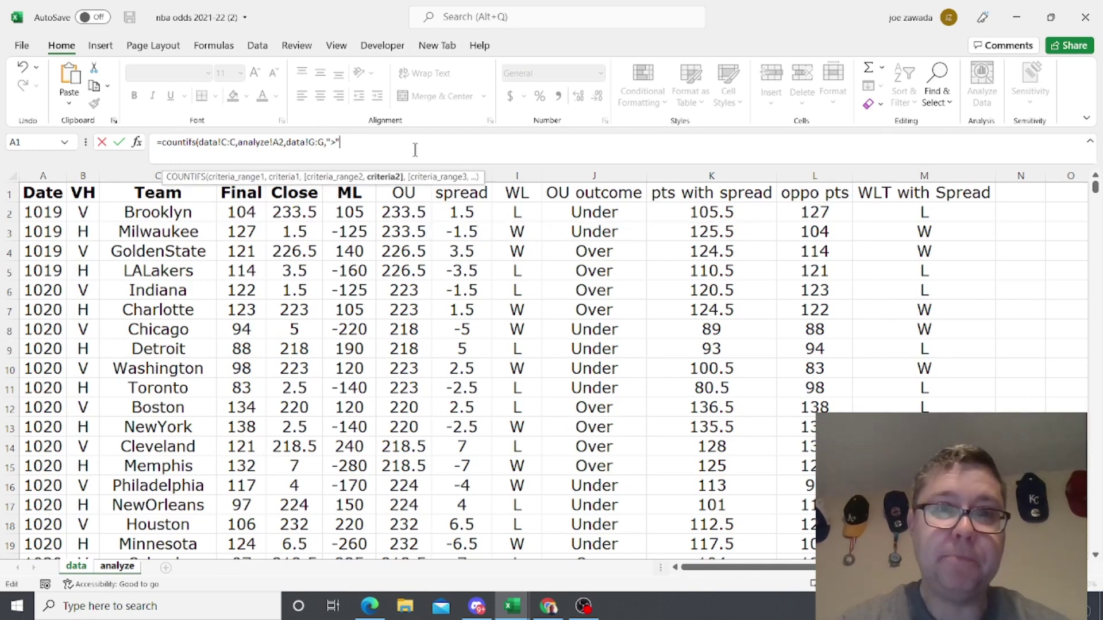
pyautogui.write('&230')
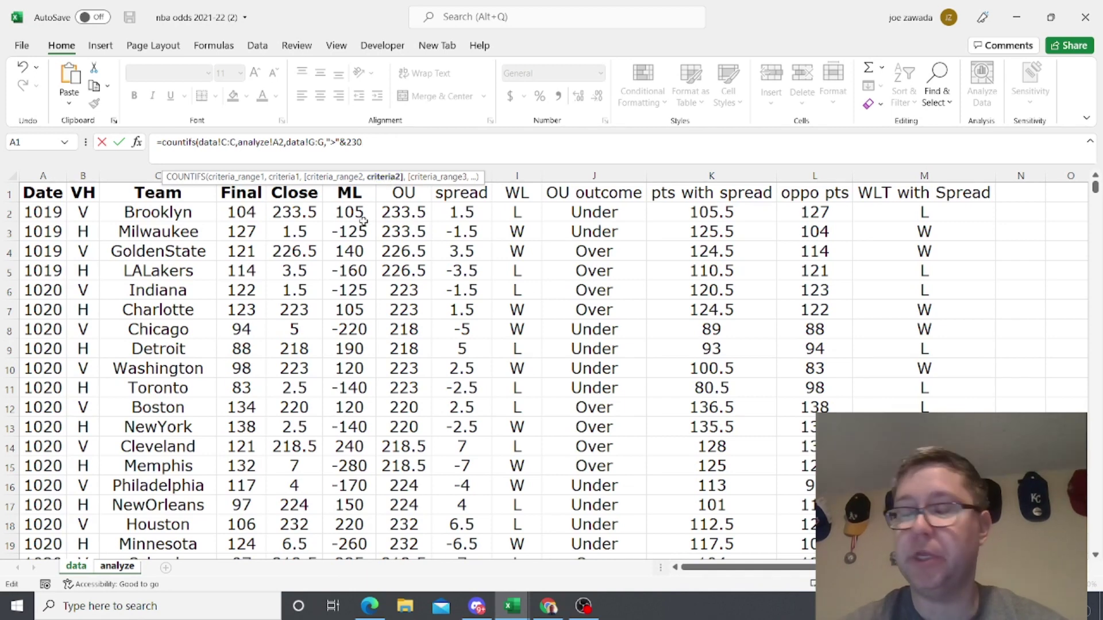
pyautogui.write(',')
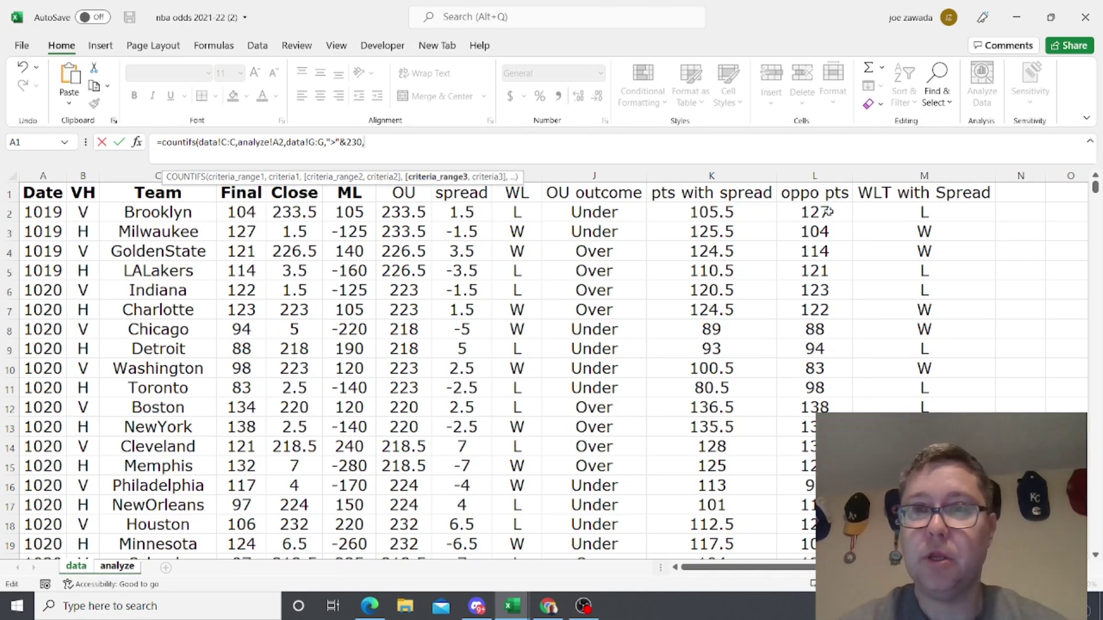
# Step: Complete the I2 formula with a third condition matching the data sheet's WLT with Spread column M:M to "W"
pyautogui.click(931, 177)
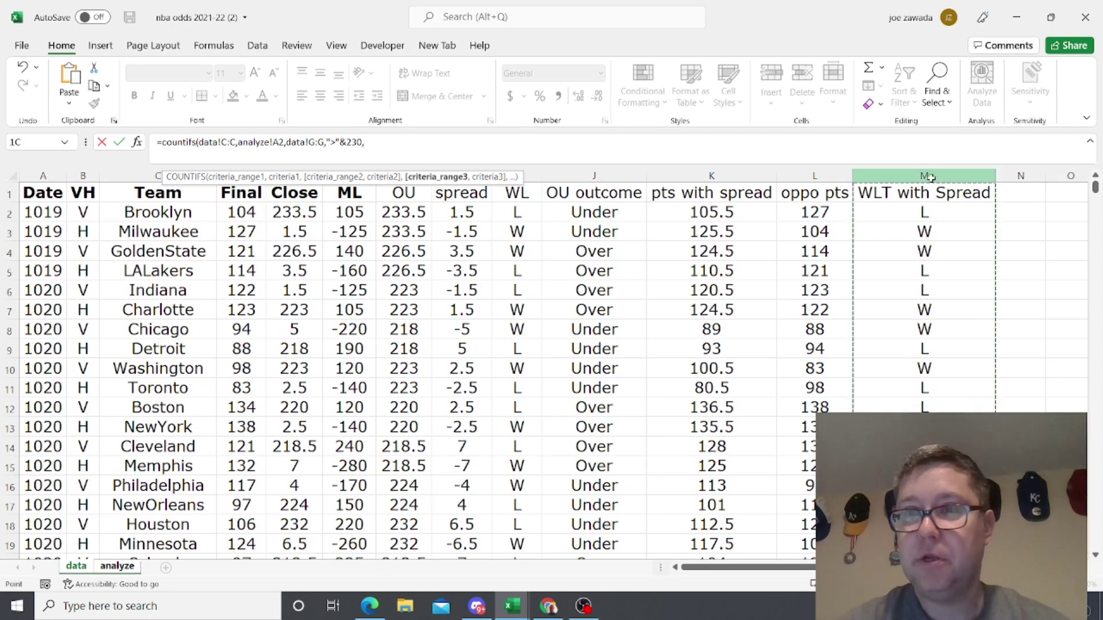
pyautogui.write(',"W"')
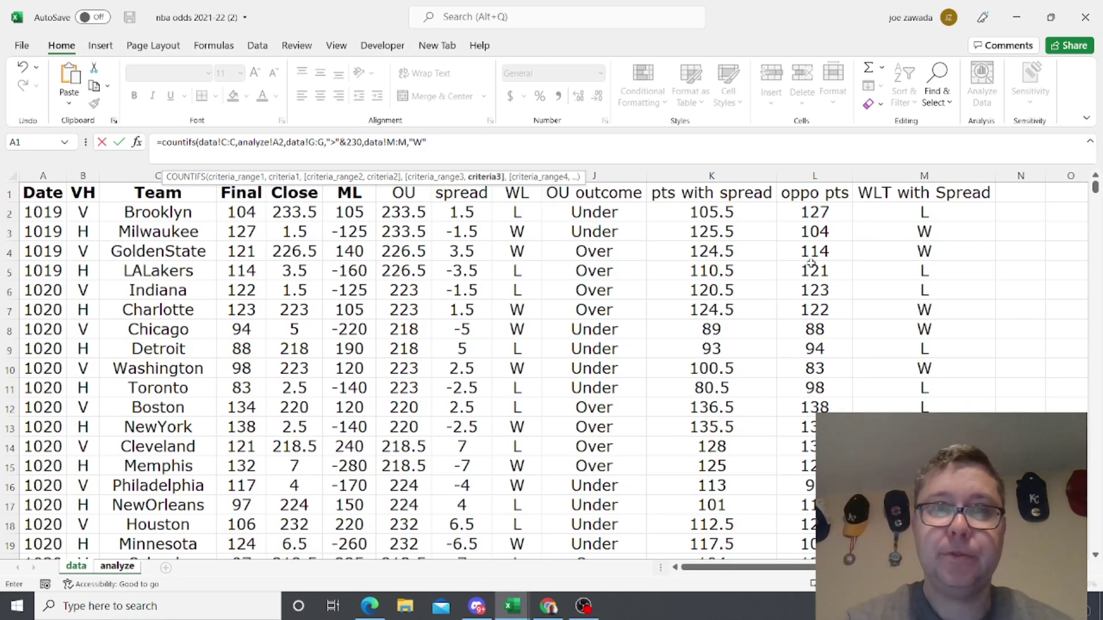
pyautogui.write(')')
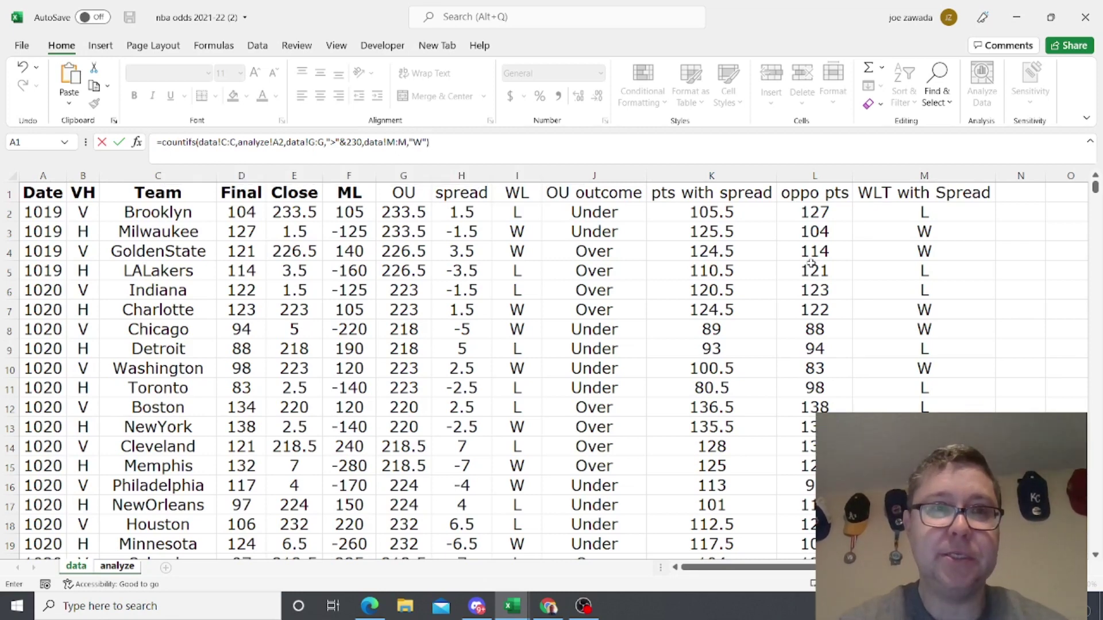
pyautogui.press('Return')
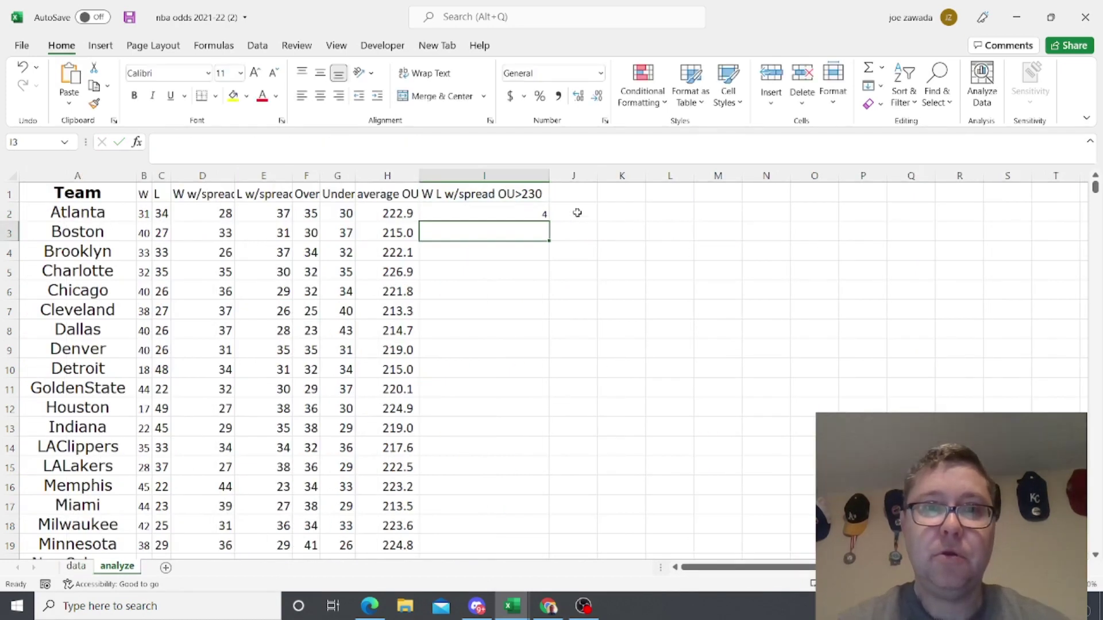
# Step: Fill the COUNTIFS formula from I2 down column I for all teams
pyautogui.click(430, 218)
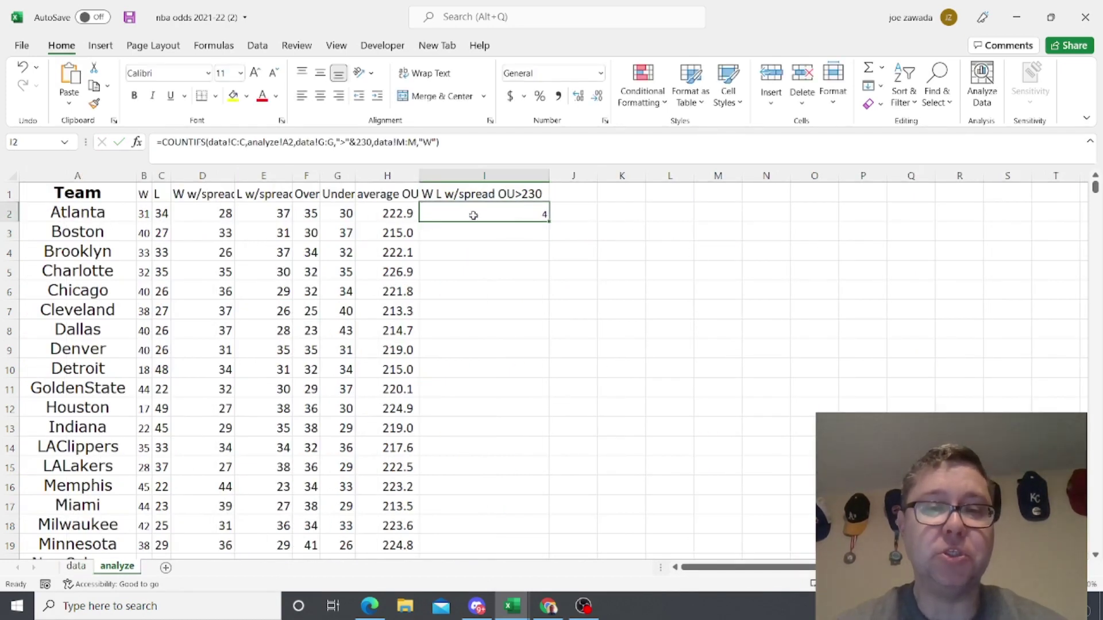
pyautogui.doubleClick(551, 221)
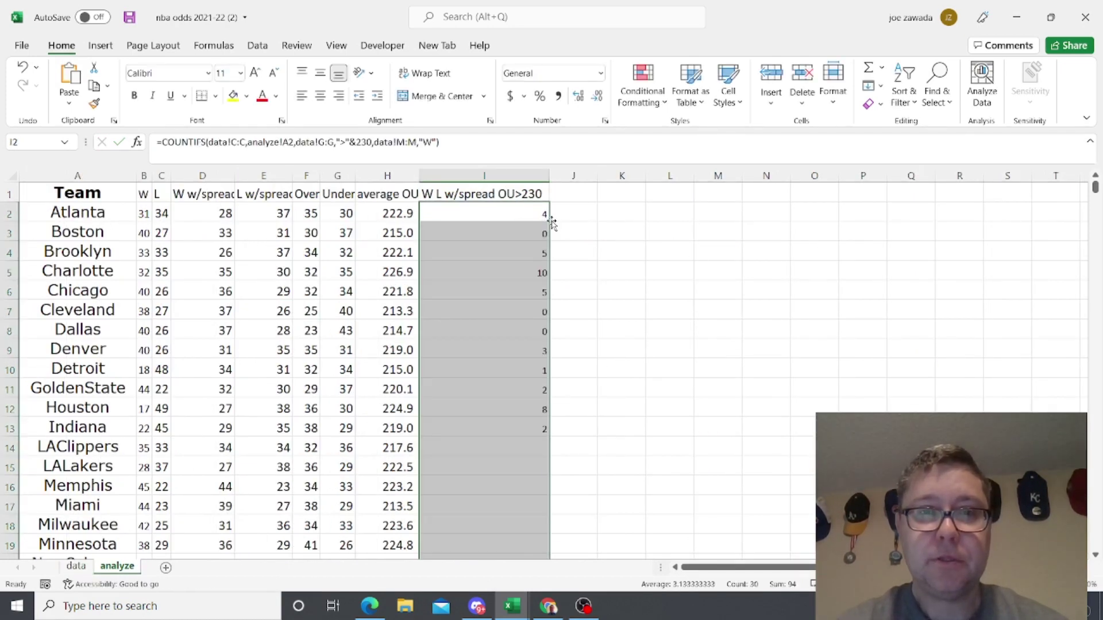
pyautogui.click(505, 289)
pyautogui.click(503, 236)
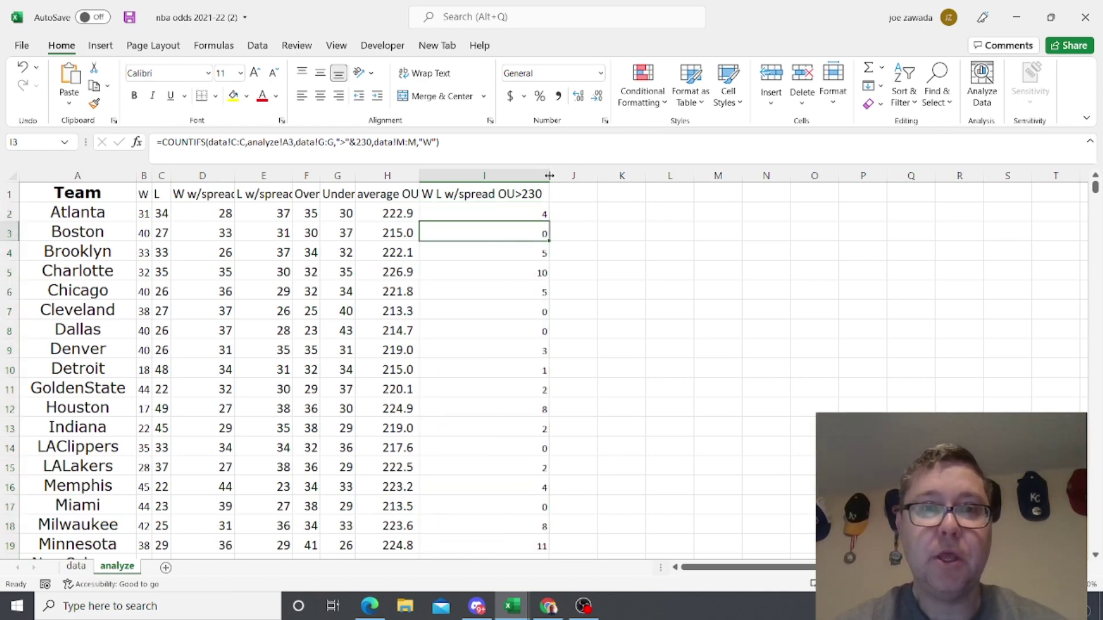
pyautogui.click(487, 193)
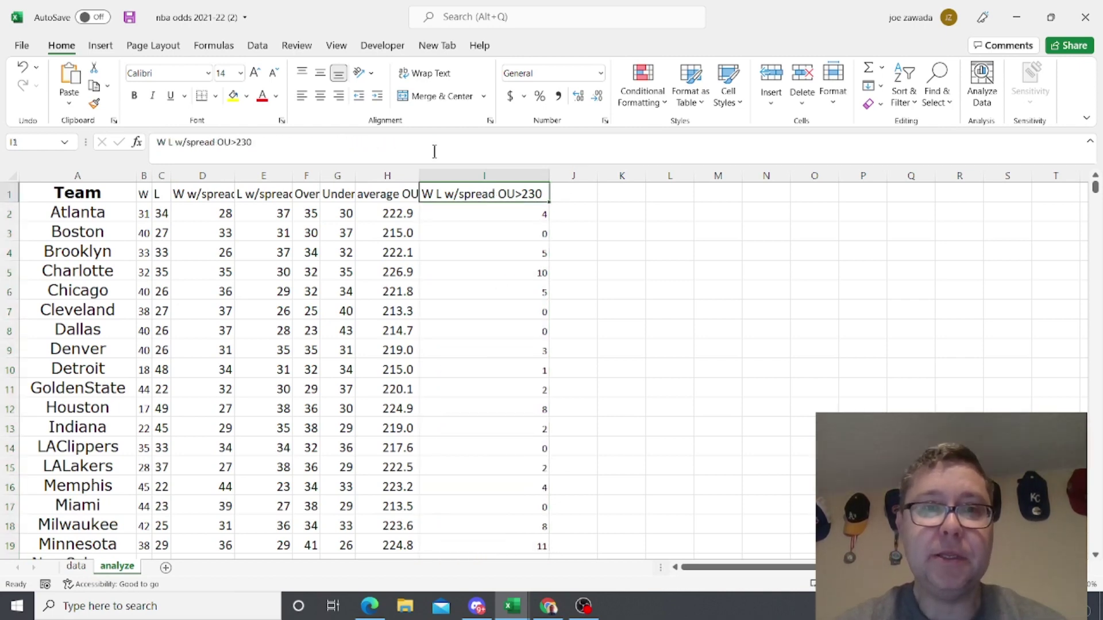
pyautogui.tripleClick(330, 148)
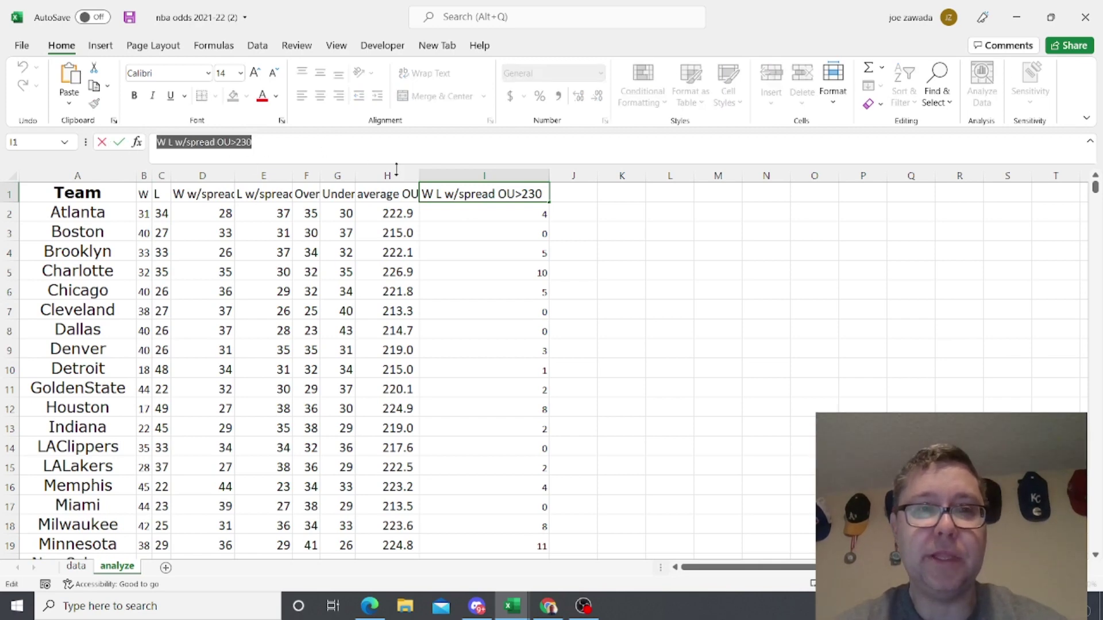
pyautogui.click(575, 193)
pyautogui.press('Return')
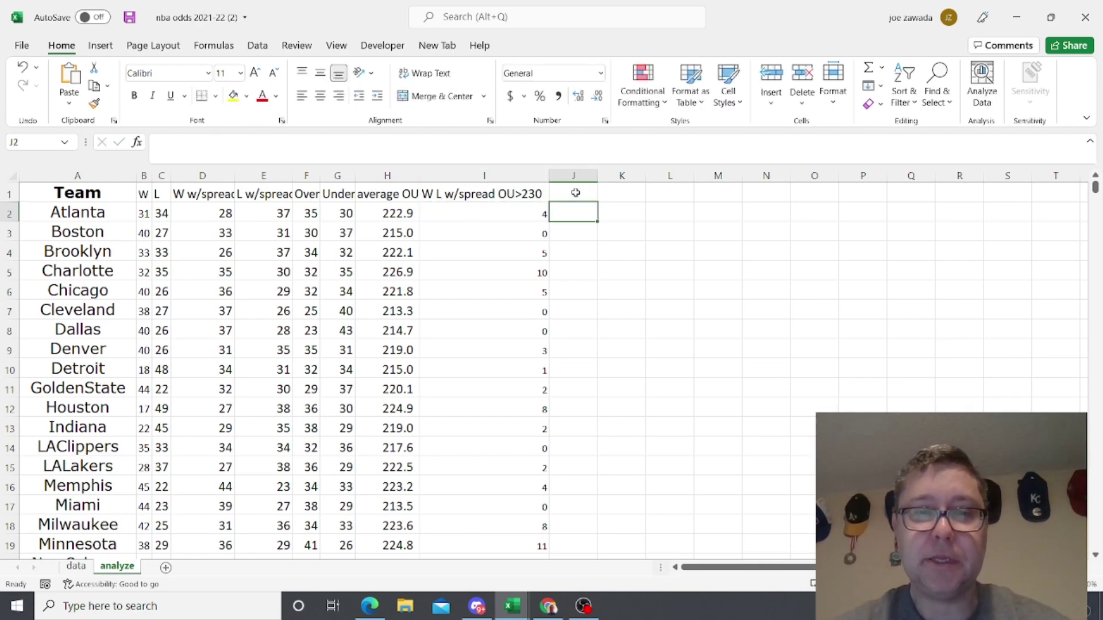
# Step: Copy the "W L w/spread OU>230" header from I1 to J1 and autofit column J to it
pyautogui.click(579, 191)
pyautogui.press('Left')
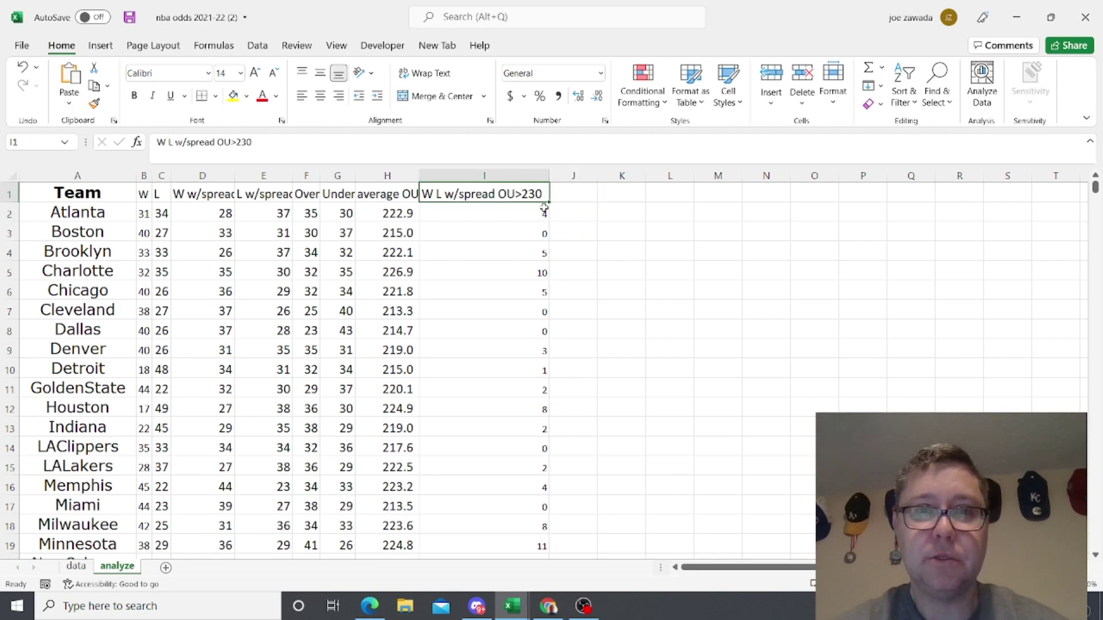
pyautogui.hotkey('ctrl', 'c')
pyautogui.click(581, 198)
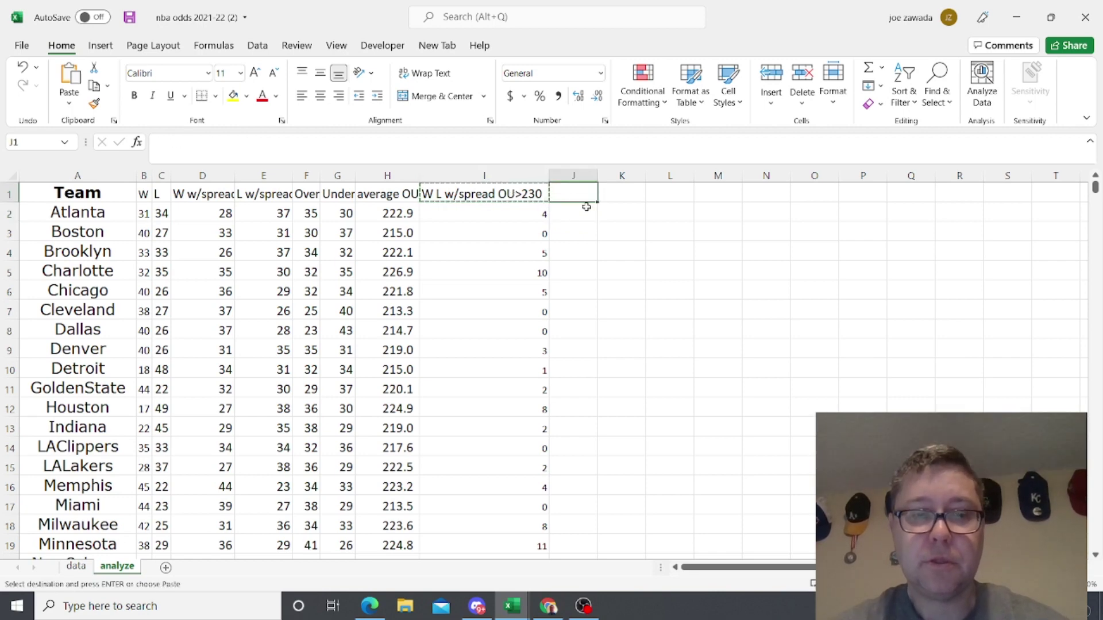
pyautogui.hotkey('ctrl', 'v')
pyautogui.press('Down')
pyautogui.press('Down')
pyautogui.doubleClick(597, 175)
# Step: Copy the COUNTIFS formula text from I2 into J2, keeping its references the same
pyautogui.click(517, 213)
pyautogui.moveTo(439, 142); pyautogui.dragTo(156, 142)
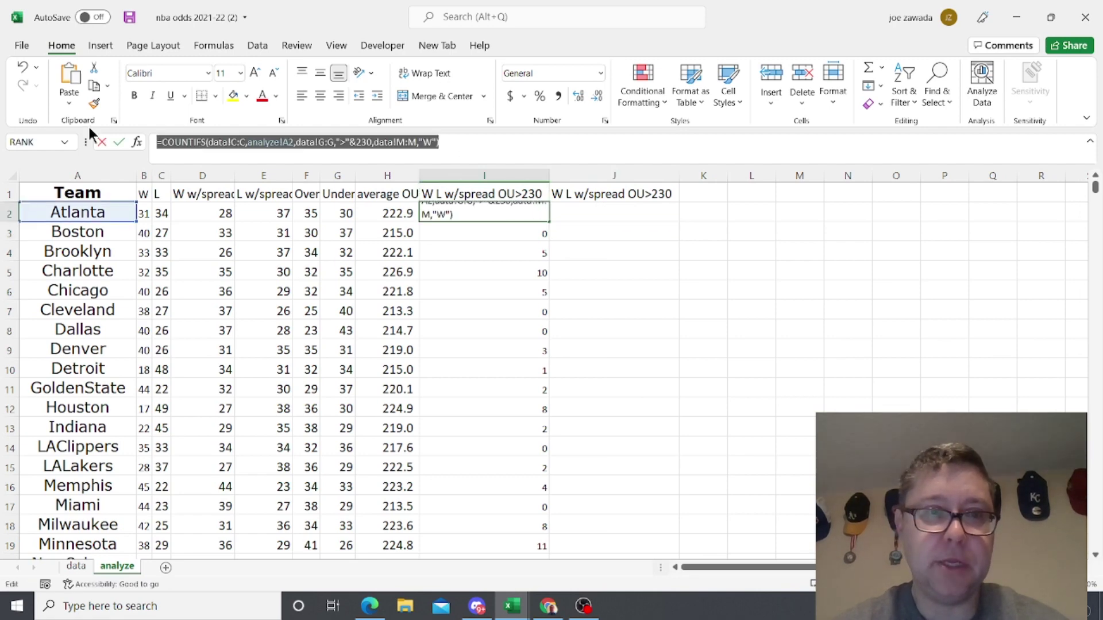
pyautogui.press('Escape')
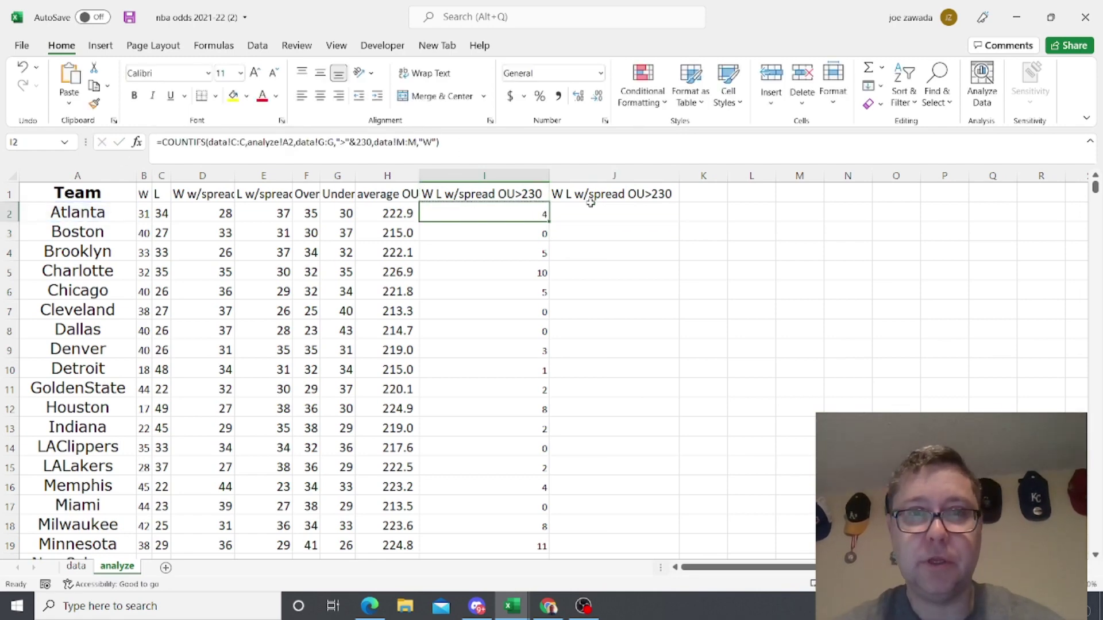
pyautogui.click(575, 212)
pyautogui.hotkey('ctrl', 'v')
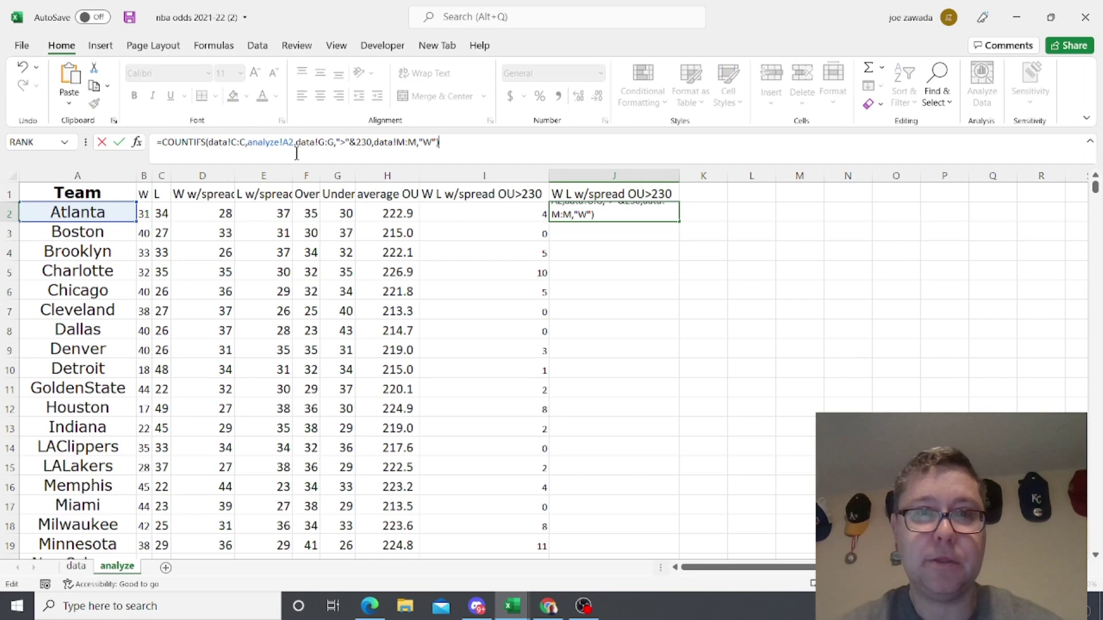
pyautogui.press('Return')
# Step: Change the spread result criterion in J2's formula to "L" and fill it down column J for all teams
pyautogui.click(601, 211)
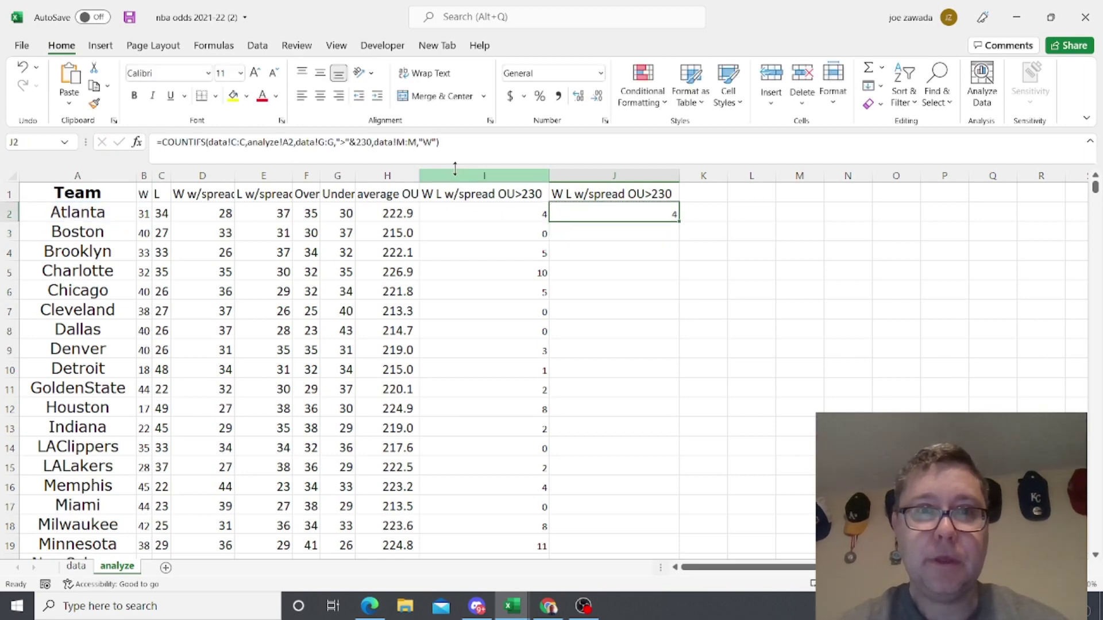
pyautogui.click(431, 142)
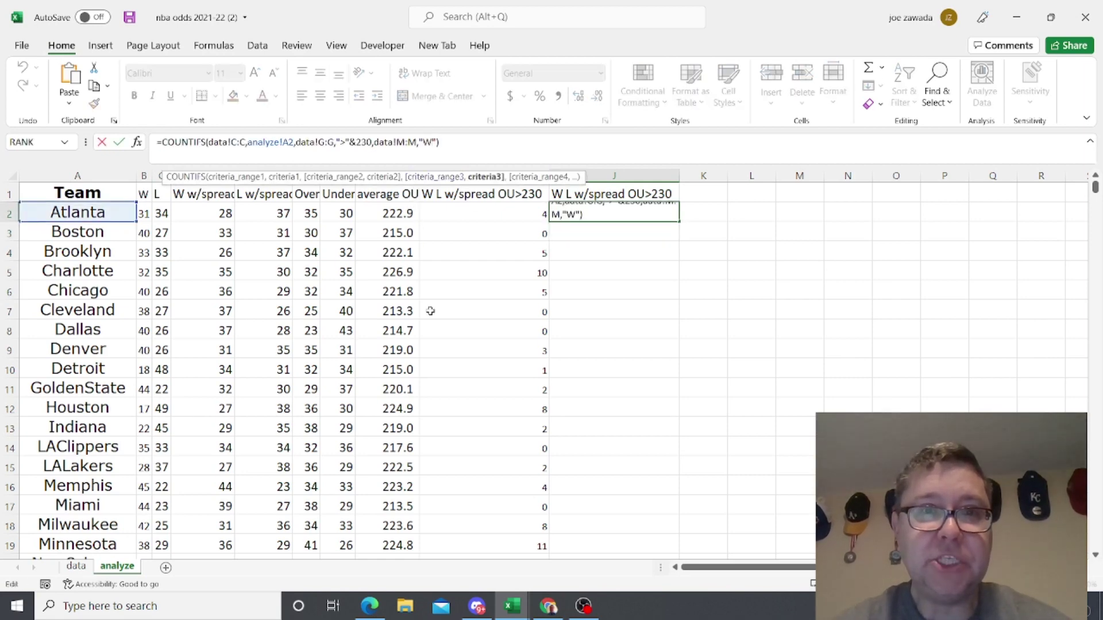
pyautogui.press('Return')
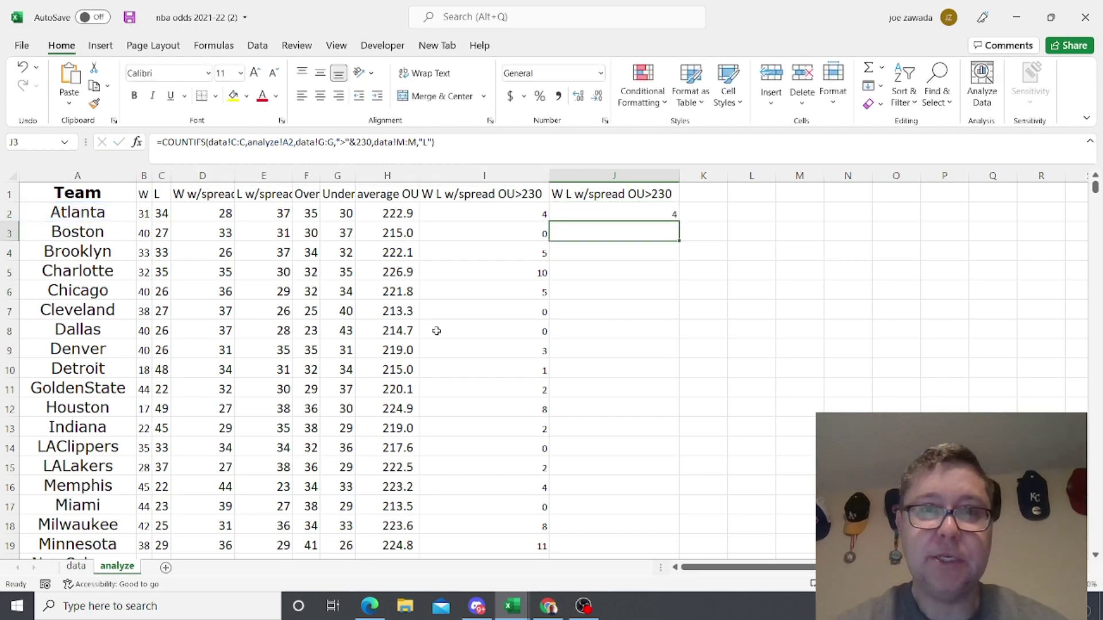
pyautogui.click(650, 211)
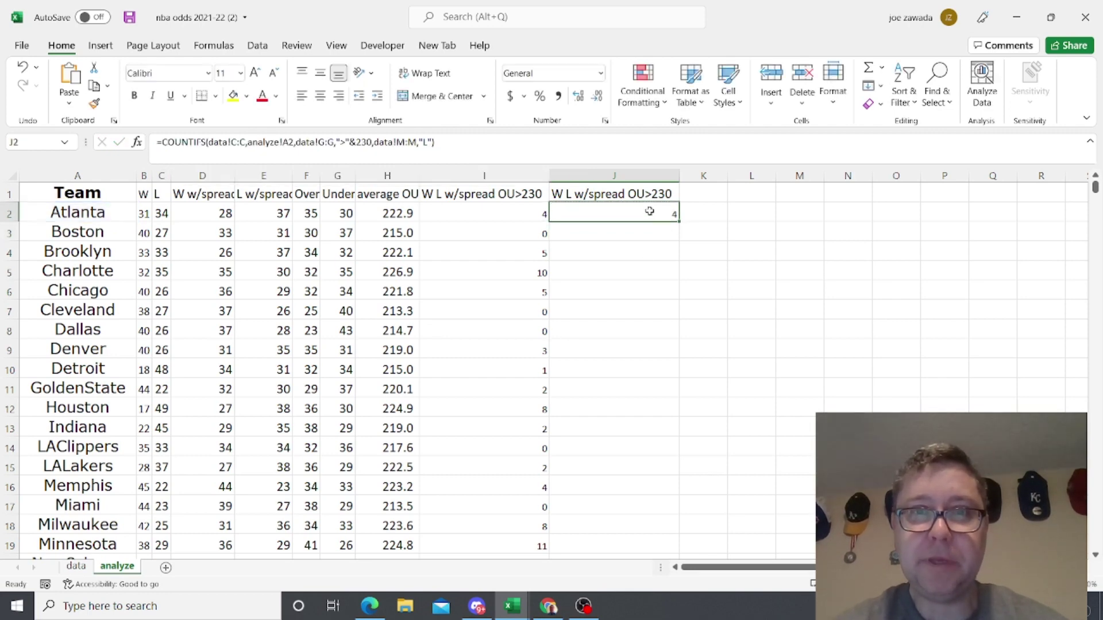
pyautogui.doubleClick(679, 226)
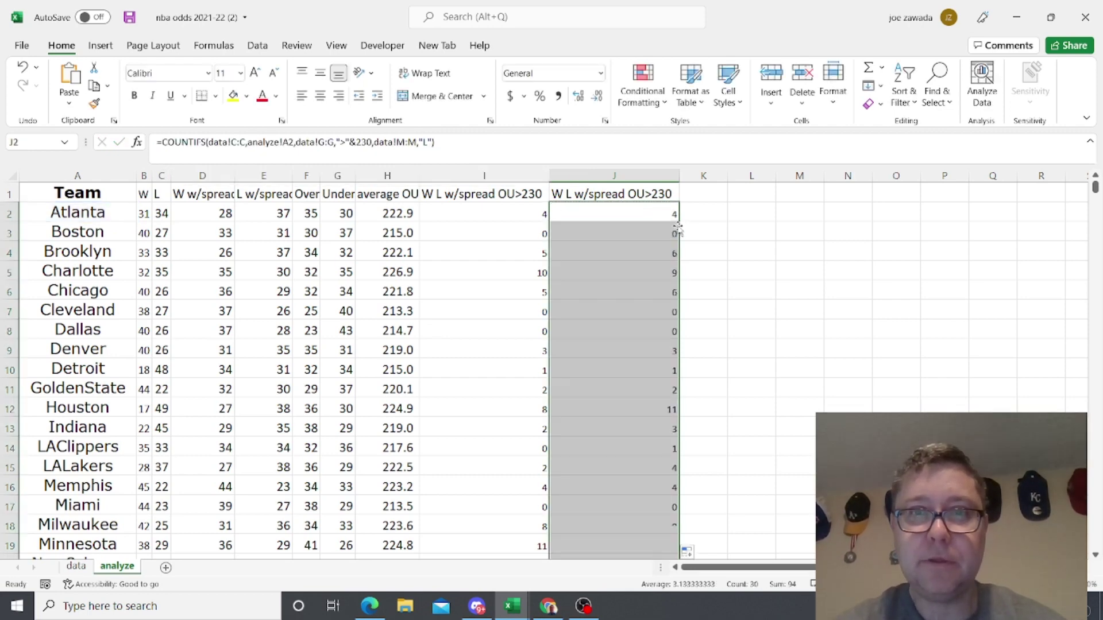
# Step: Examine the teams' spread win and loss counts for OU above 230 in columns I and J
pyautogui.click(603, 270)
pyautogui.click(530, 234)
pyautogui.click(579, 234)
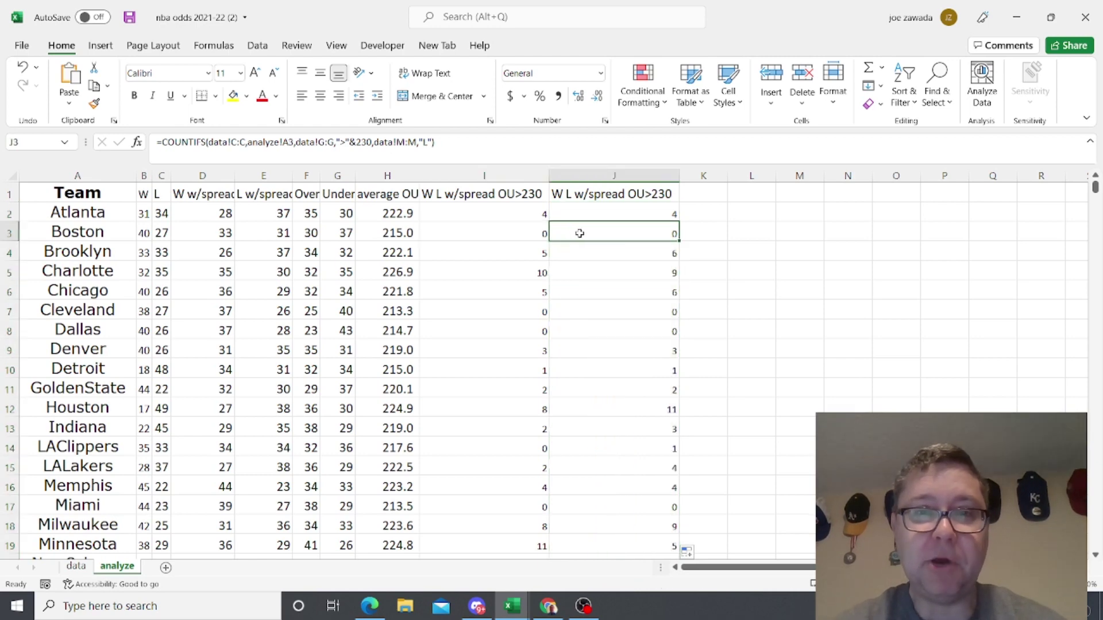
pyautogui.click(519, 232)
pyautogui.click(571, 229)
pyautogui.click(499, 234)
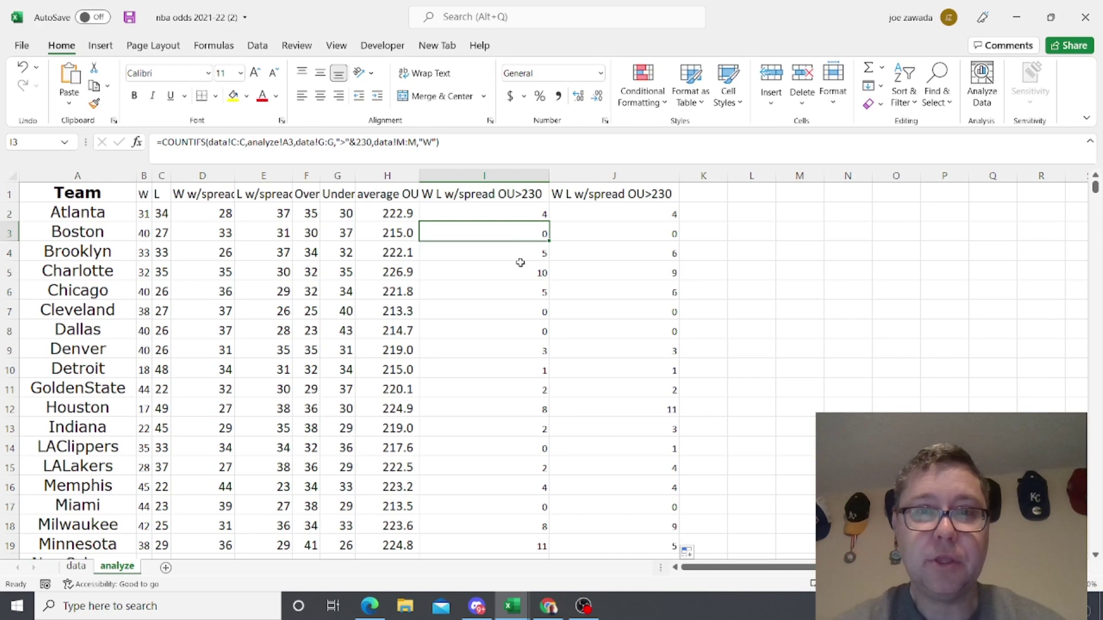
pyautogui.click(505, 312)
pyautogui.click(500, 374)
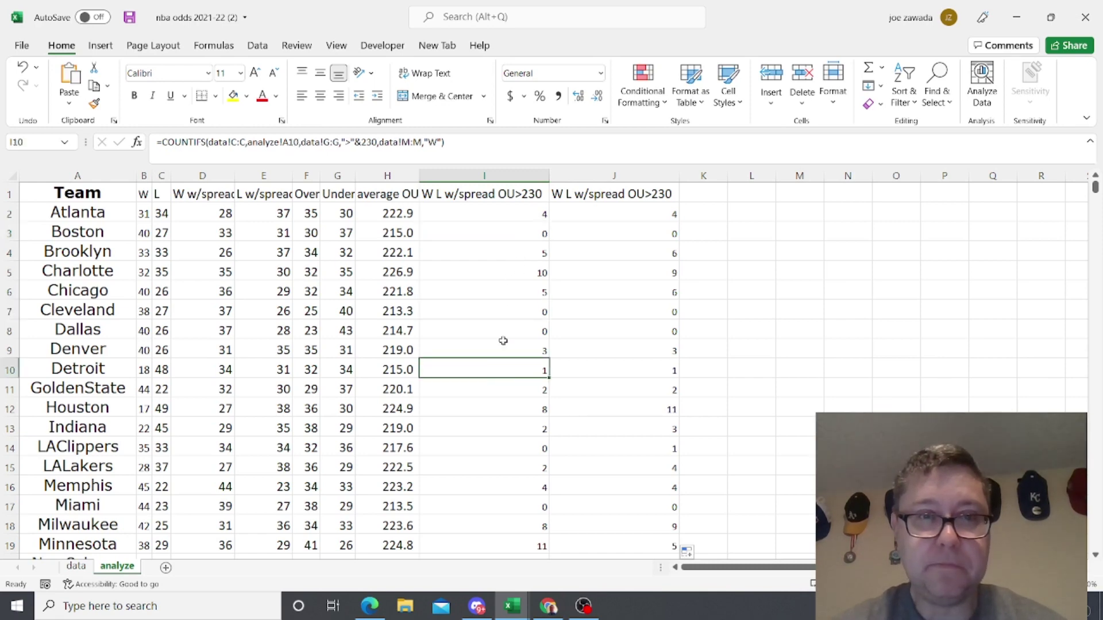
pyautogui.click(513, 272)
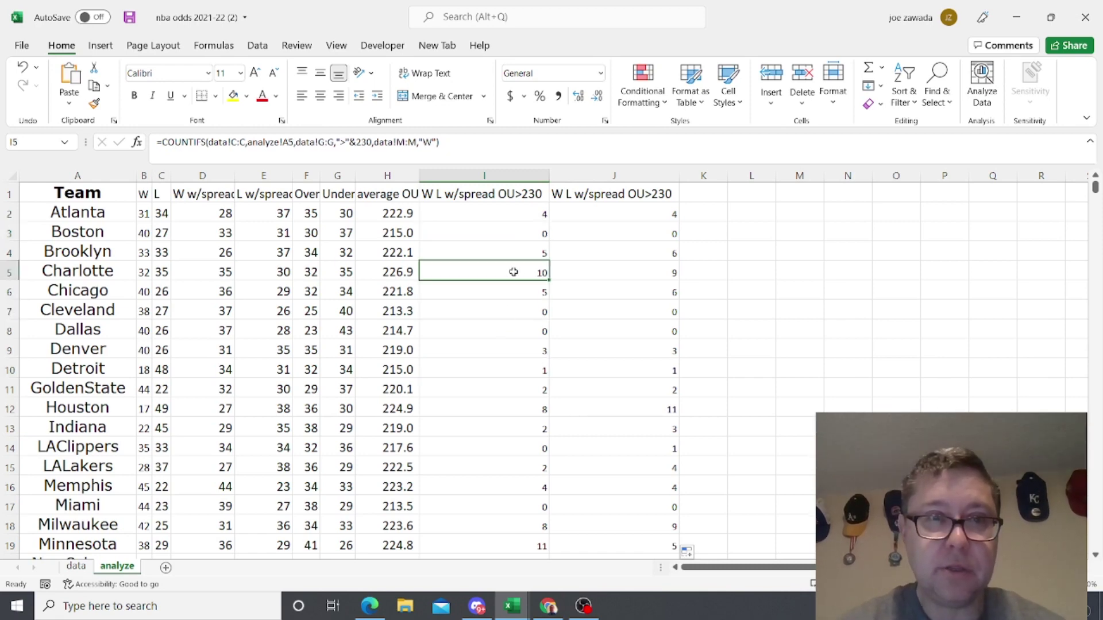
pyautogui.press('Down')
pyautogui.press('Down')
pyautogui.press('Down')
pyautogui.press('Down')
pyautogui.press('Down')
pyautogui.press('Down')
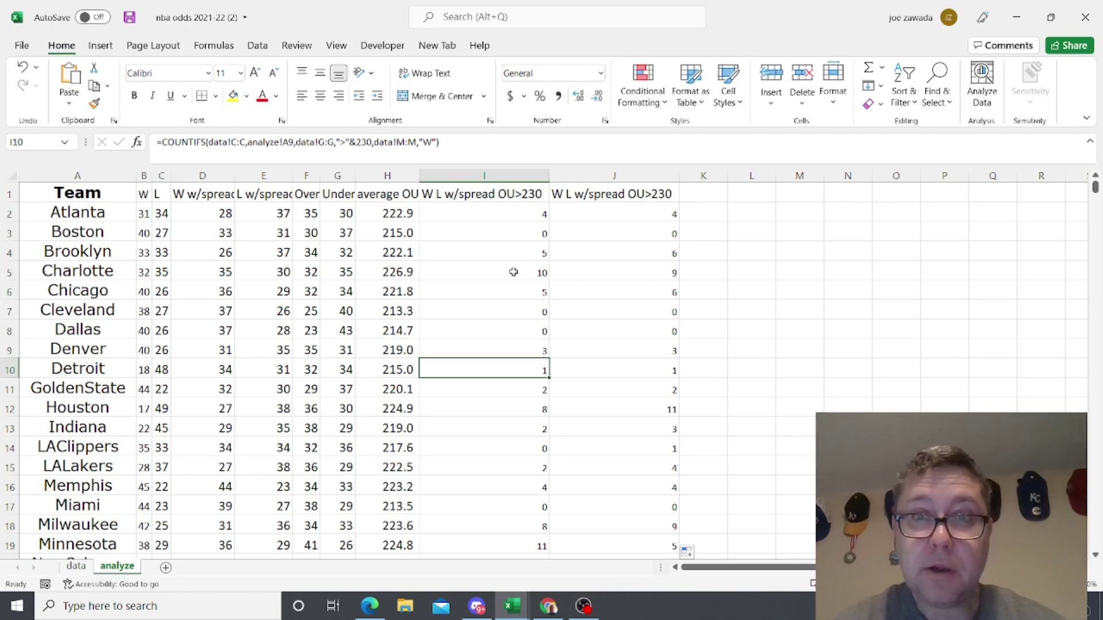
pyautogui.press('Down')
pyautogui.press('Down')
pyautogui.press('Down')
pyautogui.press('Down')
pyautogui.press('Down')
pyautogui.press('Down')
pyautogui.press('Down')
pyautogui.press('Down')
pyautogui.press('Down')
pyautogui.press('Down')
pyautogui.press('Down')
pyautogui.press('Down')
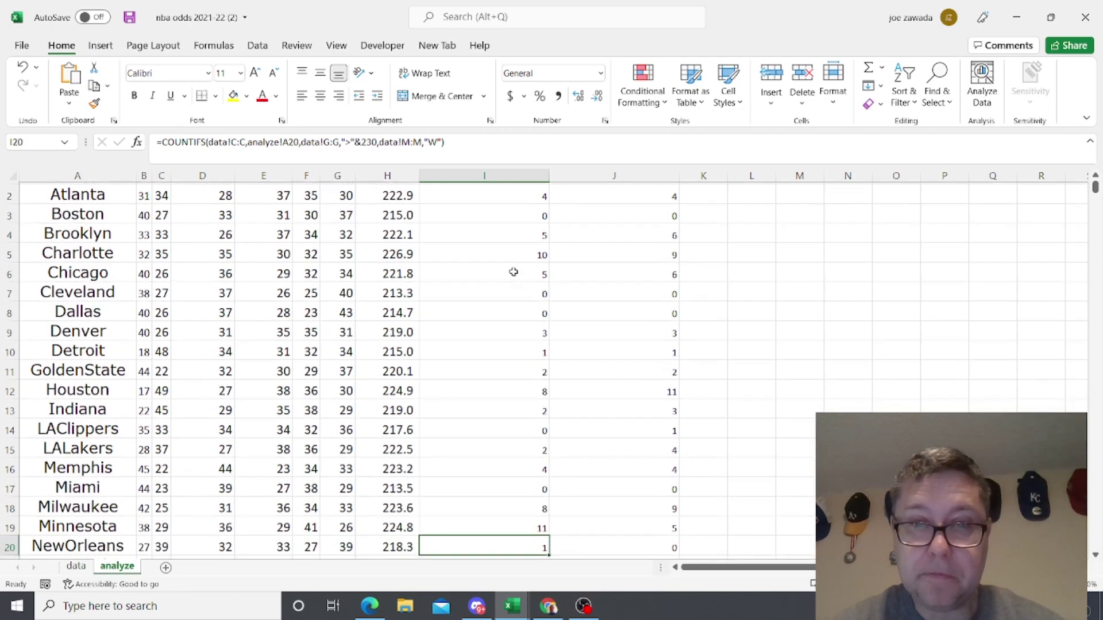
pyautogui.press('Up')
pyautogui.press('Up')
pyautogui.press('Up')
pyautogui.press('Up')
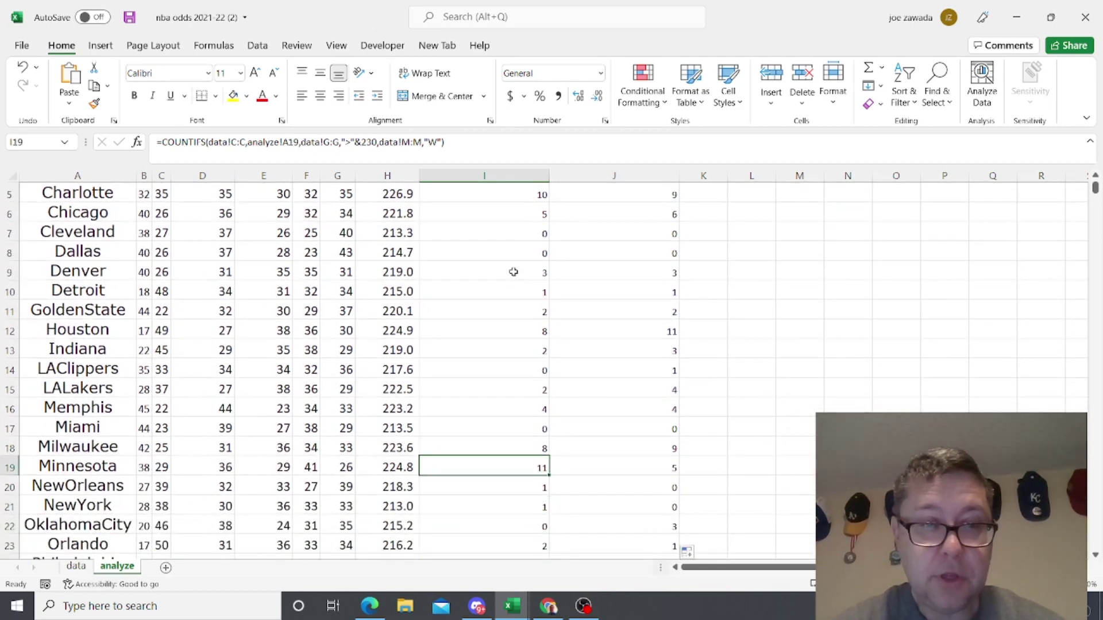
# Step: Examine Minnesota's row, comparing its OU>230 spread results with its Over/Under and overall spread counts
pyautogui.press('Down')
pyautogui.press('Up')
pyautogui.press('Right')
pyautogui.press('Right')
pyautogui.press('Left')
pyautogui.press('Left')
pyautogui.press('Left')
pyautogui.press('Left')
pyautogui.press('Left')
pyautogui.press('Left')
pyautogui.press('Left')
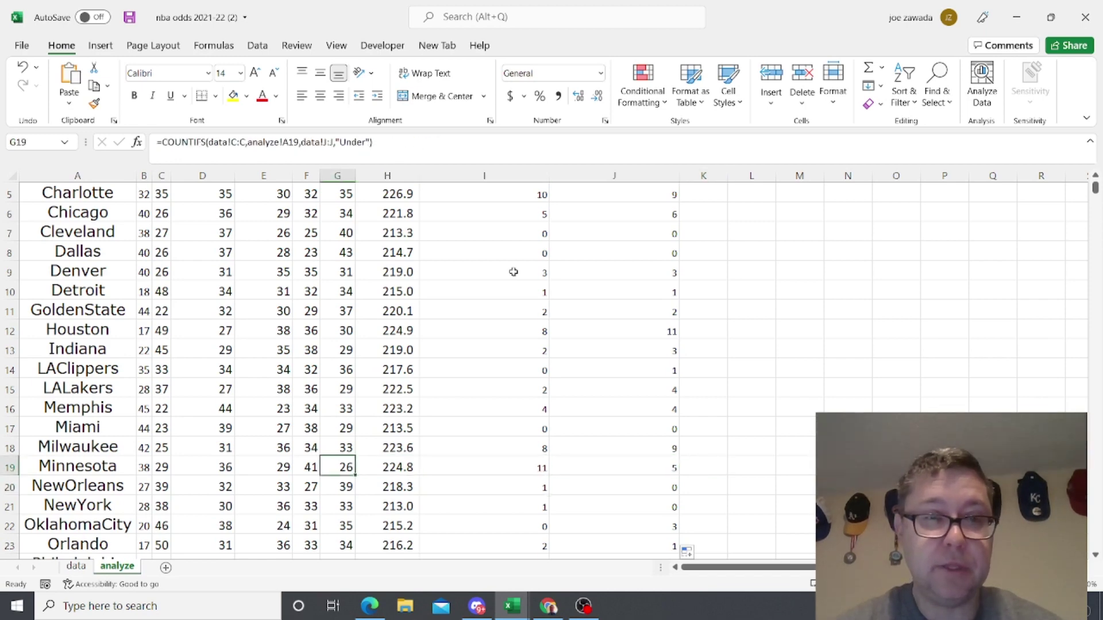
pyautogui.press('Right')
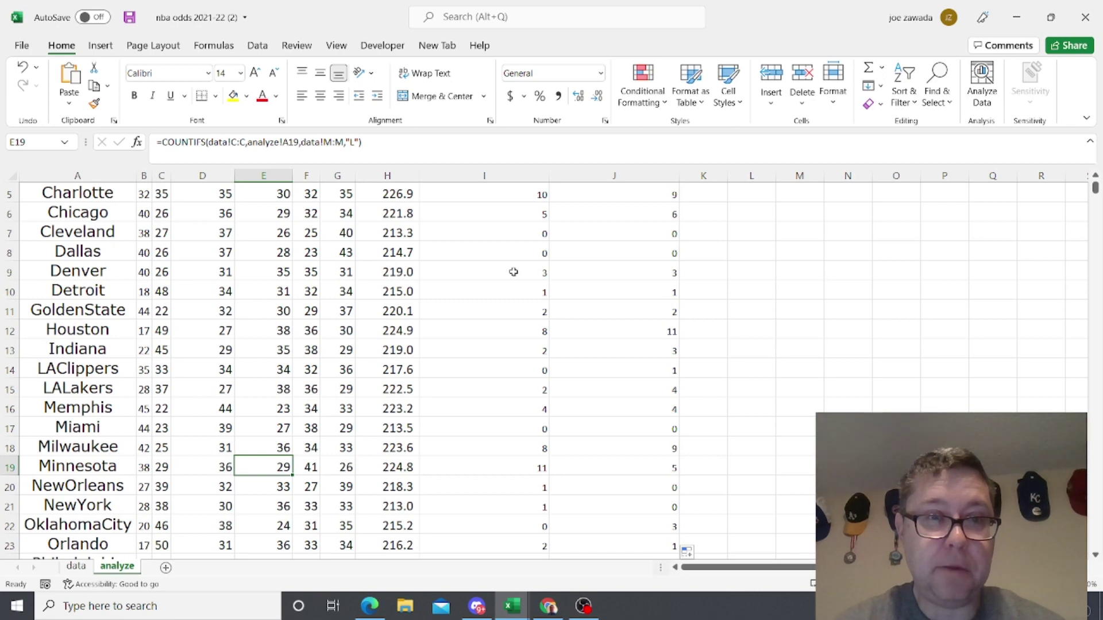
# Step: Autofit columns D and E so the "W w/spread" and "L w/spread" headers fit
pyautogui.press('Right')
pyautogui.press('Up')
pyautogui.press('Up')
pyautogui.press('Up')
pyautogui.press('Up')
pyautogui.press('Up')
pyautogui.press('Up')
pyautogui.press('Up')
pyautogui.press('Up')
pyautogui.press('Up')
pyautogui.press('Up')
pyautogui.press('Up')
pyautogui.press('Up')
pyautogui.press('Up')
pyautogui.press('Up')
pyautogui.press('Up')
pyautogui.press('Up')
pyautogui.press('Up')
pyautogui.press('Up')
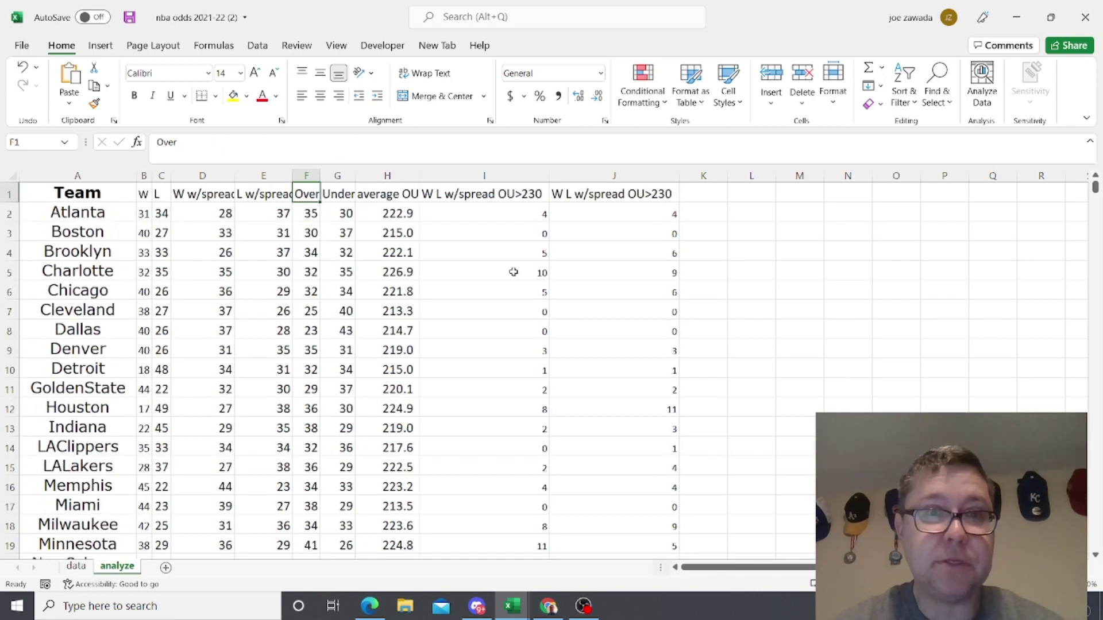
pyautogui.doubleClick(293, 176)
pyautogui.doubleClick(236, 176)
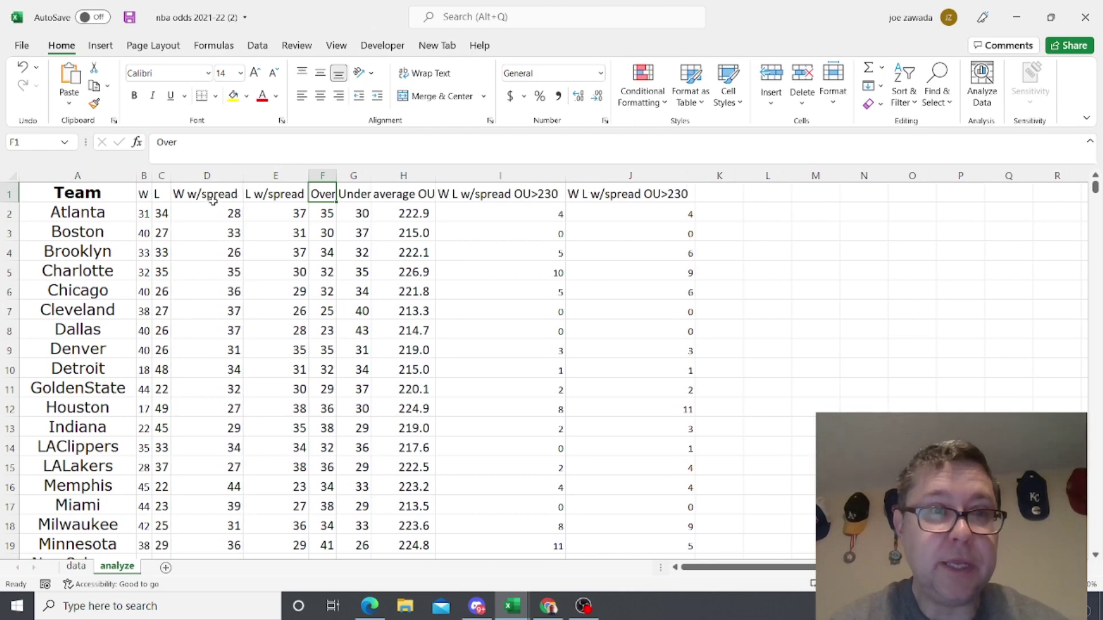
# Step: Freeze the panes at B2 so the header row and the Team column stay in view
pyautogui.click(143, 211)
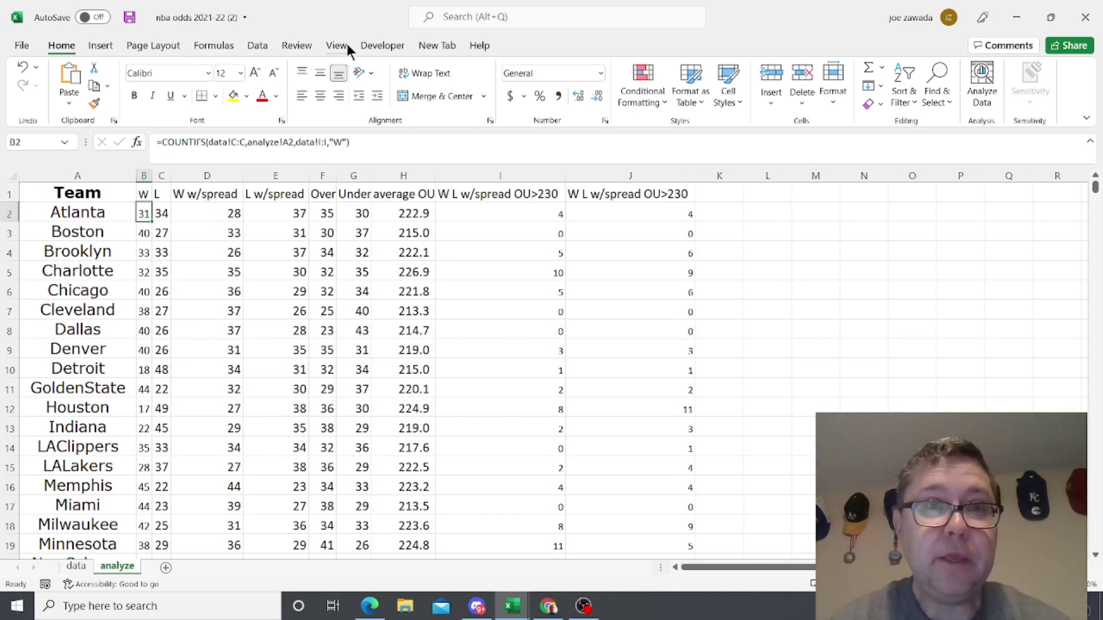
pyautogui.click(346, 44)
pyautogui.click(695, 102)
pyautogui.click(715, 132)
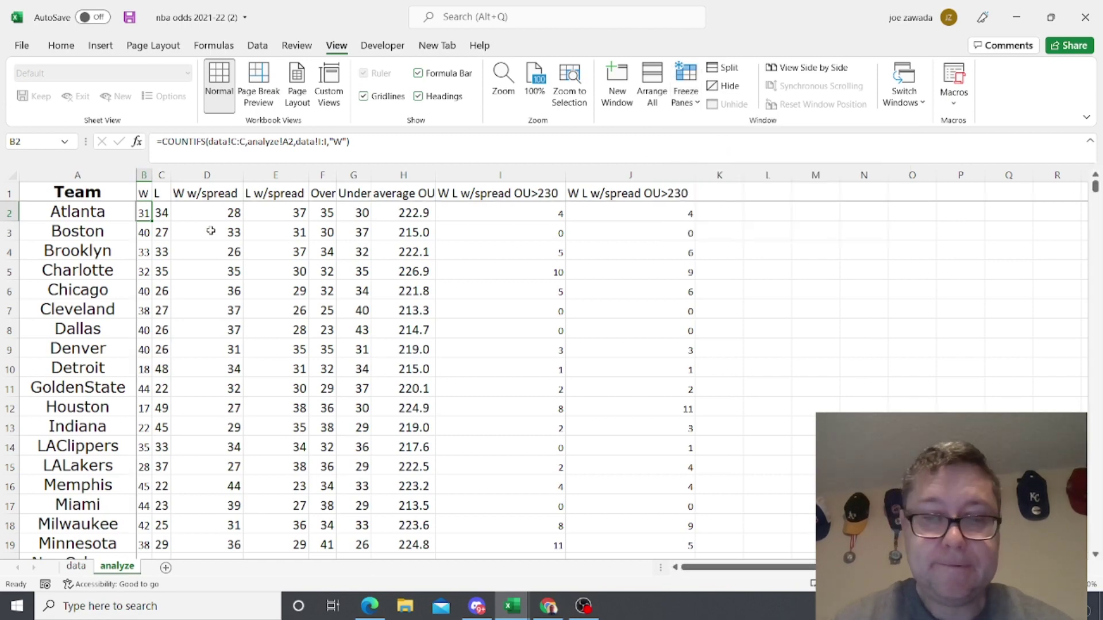
# Step: Check the frozen headers against the lower team rows and read Minnesota's values across to column I
pyautogui.press('Down')
pyautogui.press('Down')
pyautogui.press('Down')
pyautogui.press('Down')
pyautogui.press('Down')
pyautogui.press('Down')
pyautogui.press('Down')
pyautogui.press('Down')
pyautogui.press('Down')
pyautogui.press('Down')
pyautogui.press('Down')
pyautogui.press('Down')
pyautogui.press('Down')
pyautogui.press('Down')
pyautogui.press('Down')
pyautogui.press('Down')
pyautogui.press('Down')
pyautogui.press('Down')
pyautogui.press('Down')
pyautogui.press('Down')
pyautogui.press('Up')
pyautogui.press('Up')
pyautogui.press('Up')
pyautogui.press('Up')
pyautogui.press('Up')
pyautogui.press('Up')
pyautogui.press('Up')
pyautogui.press('Up')
pyautogui.press('Down')
pyautogui.press('Right')
pyautogui.press('Right')
pyautogui.press('Right')
pyautogui.press('Left')
pyautogui.press('Right')
pyautogui.press('Left')
pyautogui.press('Right')
pyautogui.press('Right')
pyautogui.press('Right')
pyautogui.press('Right')
pyautogui.press('Right')
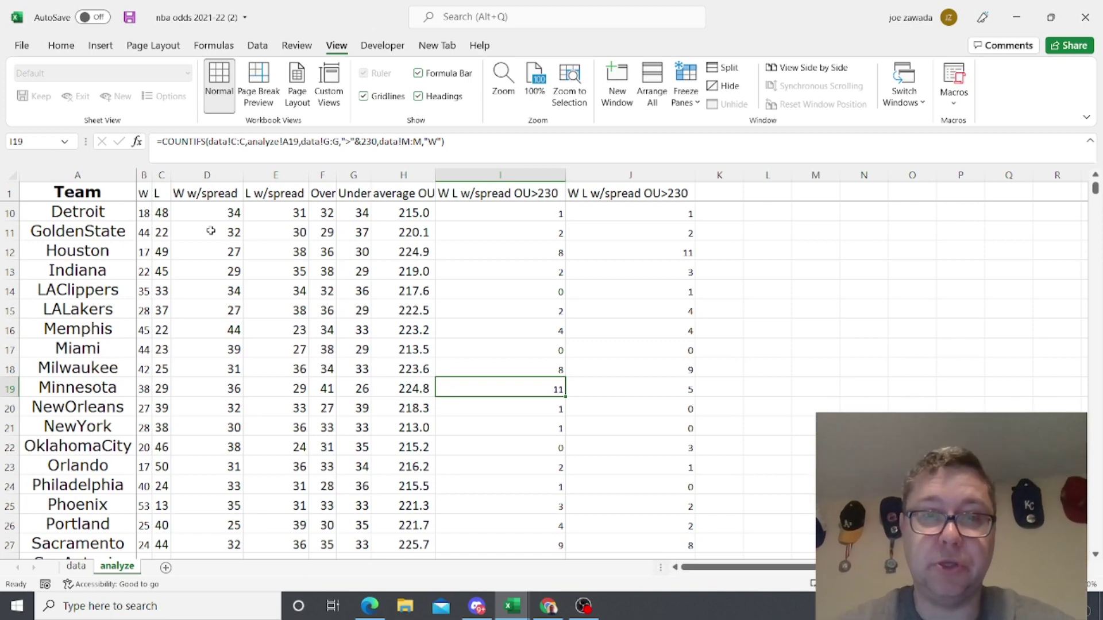
# Step: Look through the OU>230 spread wins in column I for the remaining teams and back up to Atlanta
pyautogui.press('Down')
pyautogui.press('Down')
pyautogui.press('Down')
pyautogui.press('Down')
pyautogui.press('Down')
pyautogui.press('Down')
pyautogui.press('Down')
pyautogui.press('Down')
pyautogui.press('Down')
pyautogui.press('Down')
pyautogui.press('Down')
pyautogui.press('Down')
pyautogui.press('Down')
pyautogui.press('Down')
pyautogui.press('Down')
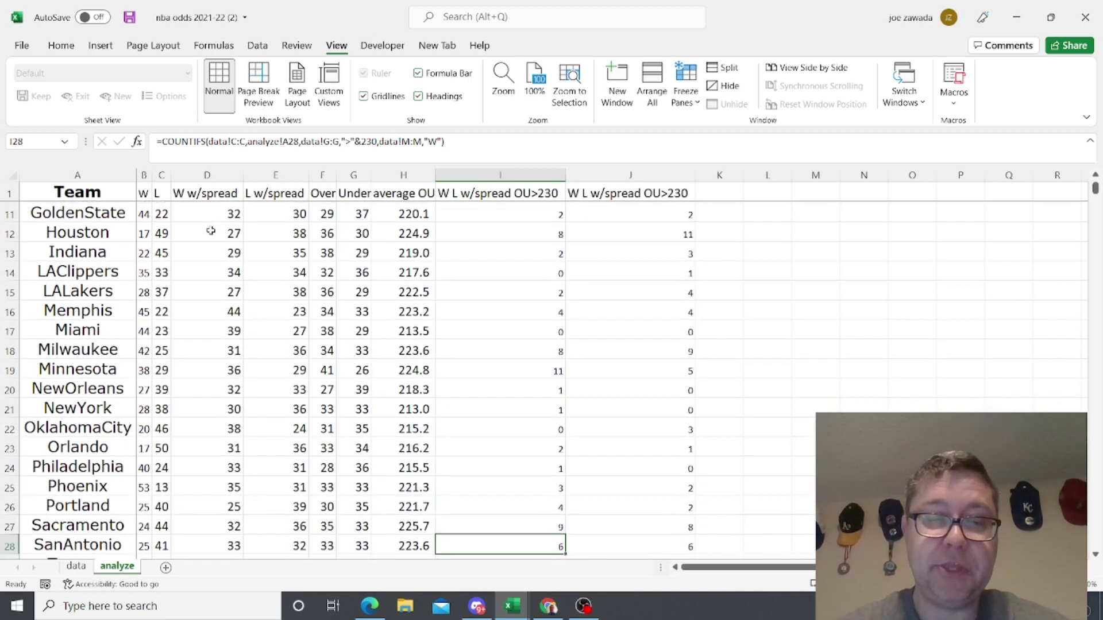
pyautogui.press('Up')
pyautogui.press('Up')
pyautogui.press('Up')
pyautogui.press('Up')
pyautogui.press('Up')
pyautogui.press('Up')
pyautogui.press('Up')
pyautogui.press('Up')
pyautogui.press('Up')
pyautogui.press('Up')
pyautogui.press('Up')
pyautogui.press('Up')
pyautogui.press('Up')
pyautogui.press('Up')
pyautogui.press('Up')
pyautogui.press('Up')
pyautogui.press('Up')
pyautogui.press('Up')
pyautogui.press('Up')
pyautogui.press('Up')
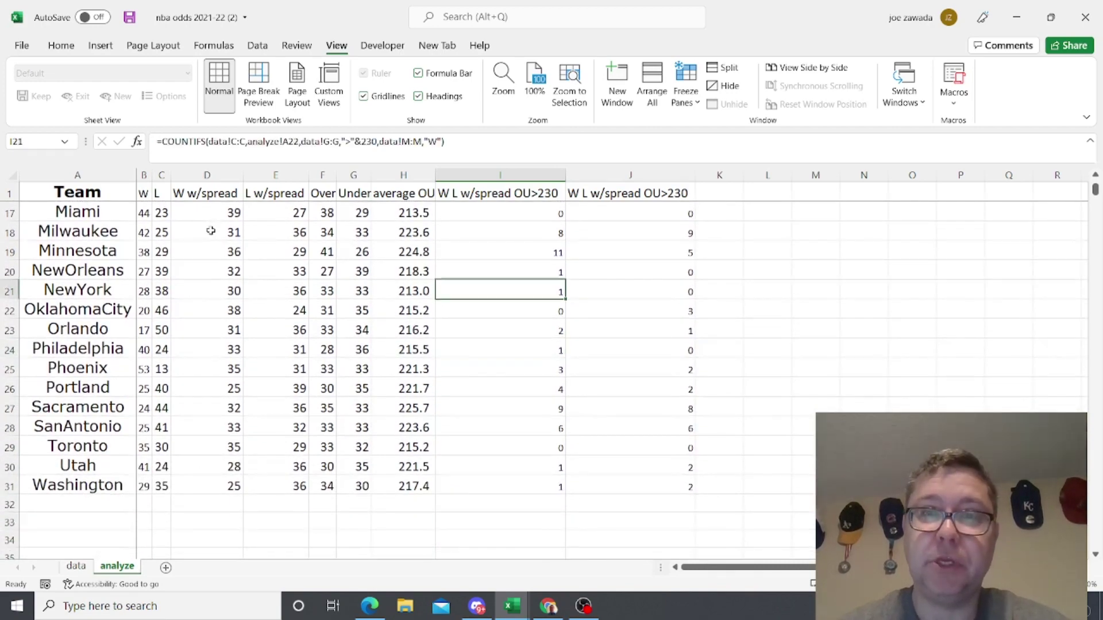
pyautogui.press('Down')
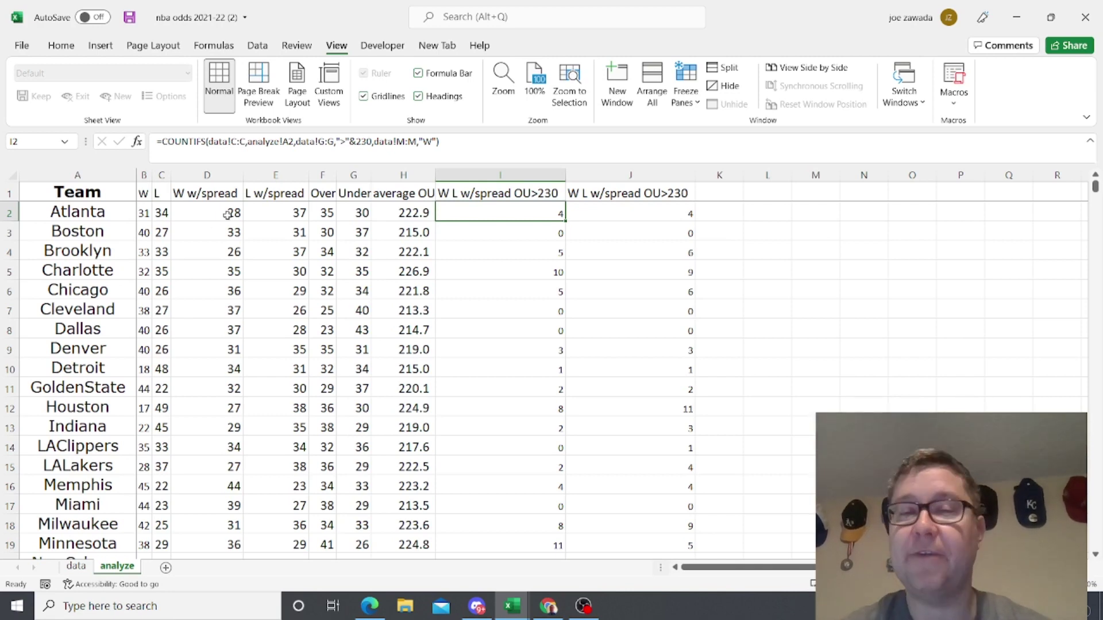
# Step: Enter the header "WL W spread >7" in K1 and autofit column K to it
pyautogui.click(718, 197)
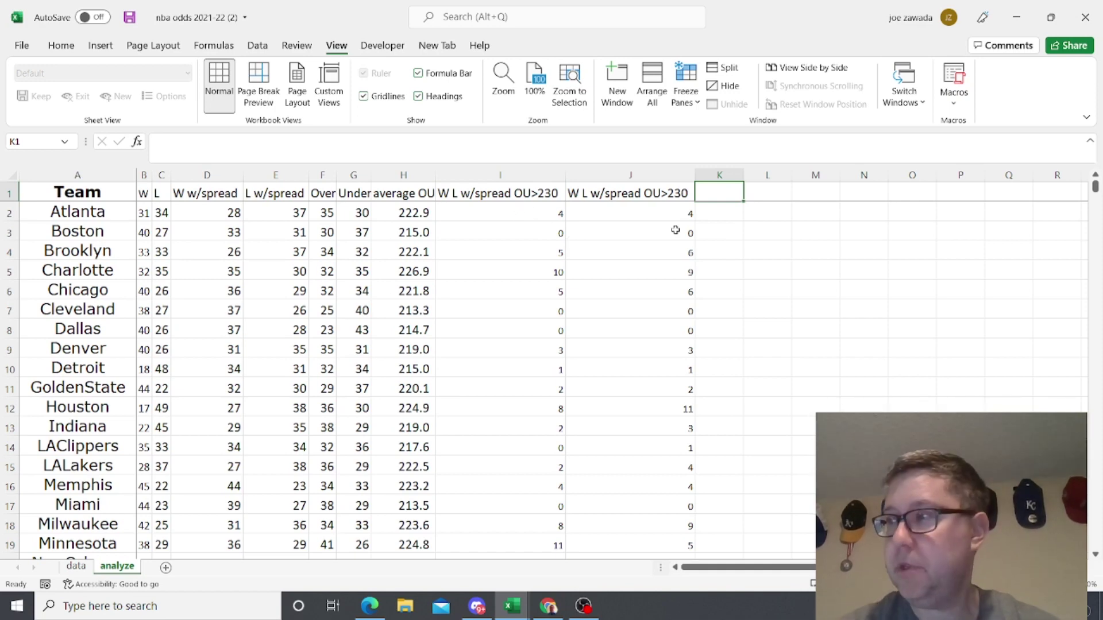
pyautogui.write('WL')
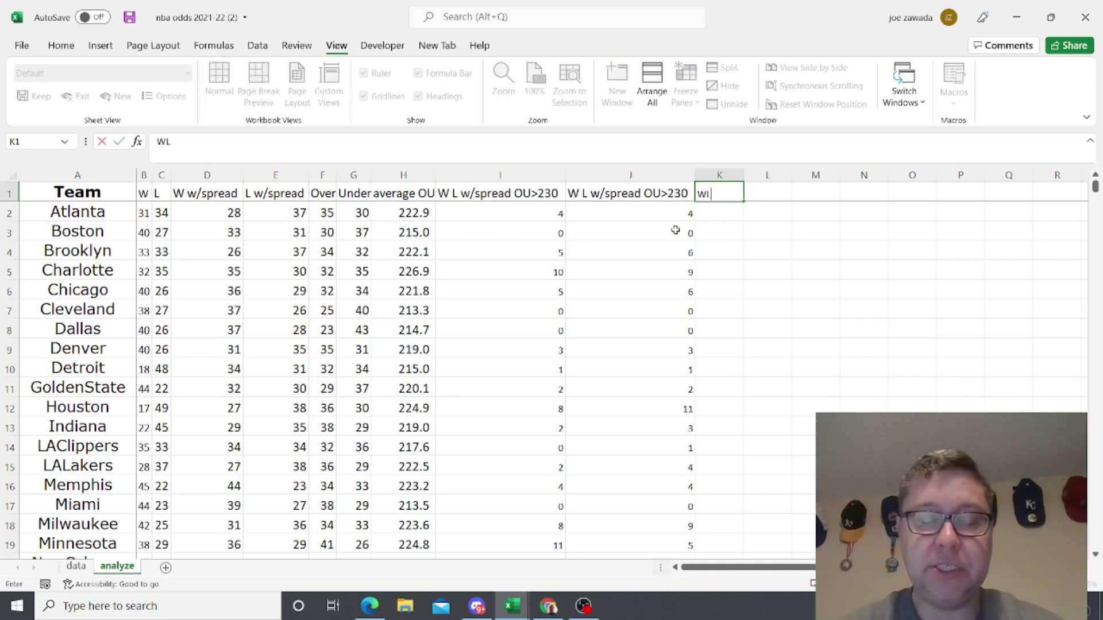
pyautogui.write(' W spread >7')
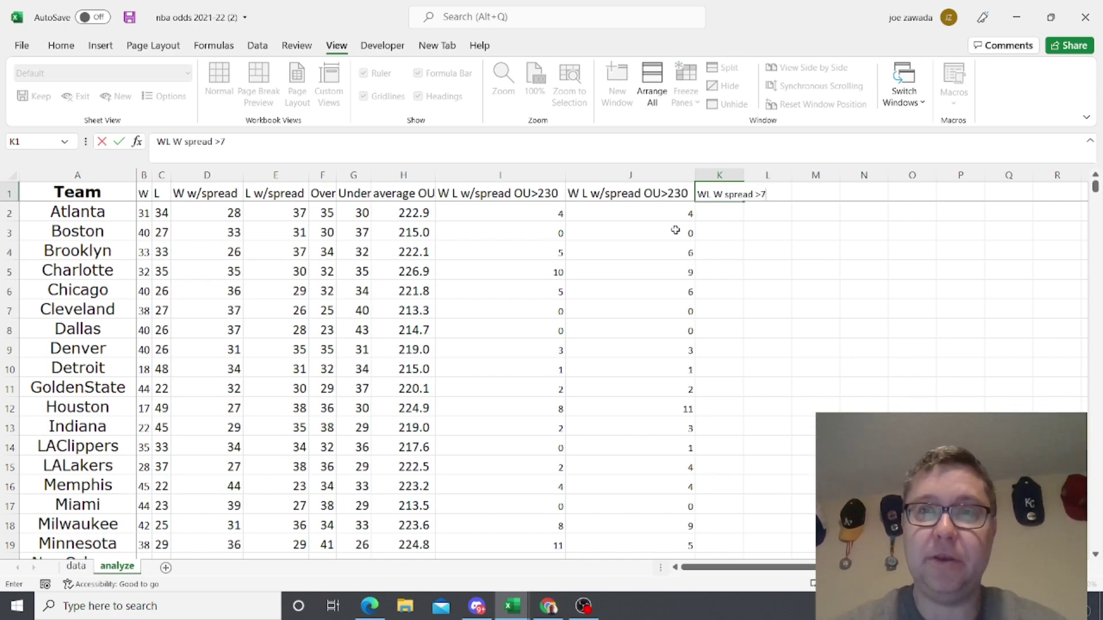
pyautogui.press('Return')
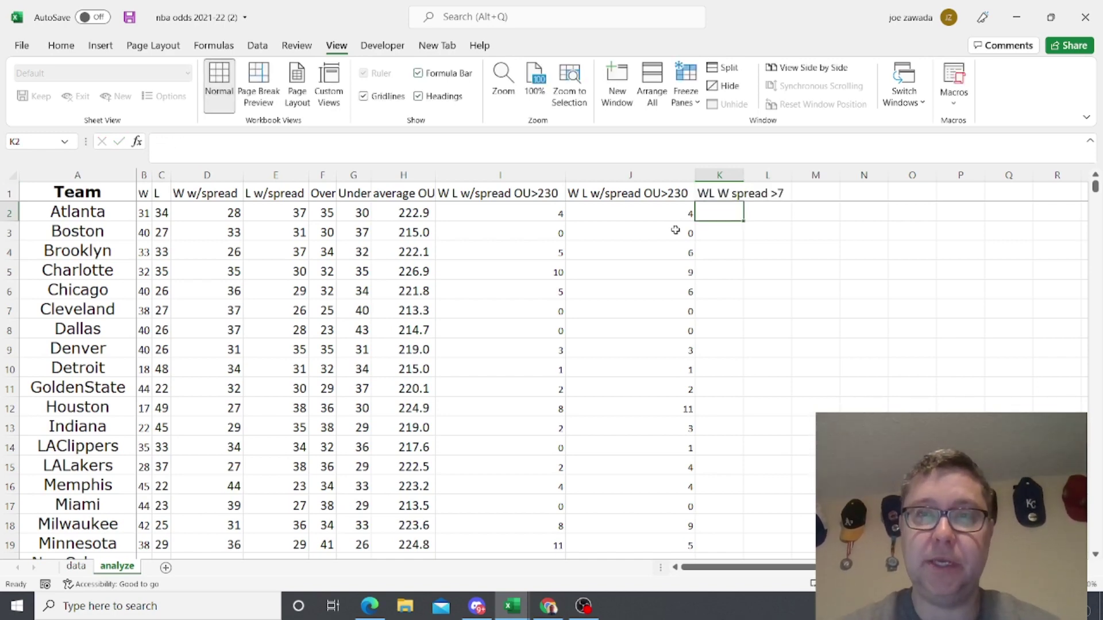
pyautogui.doubleClick(744, 175)
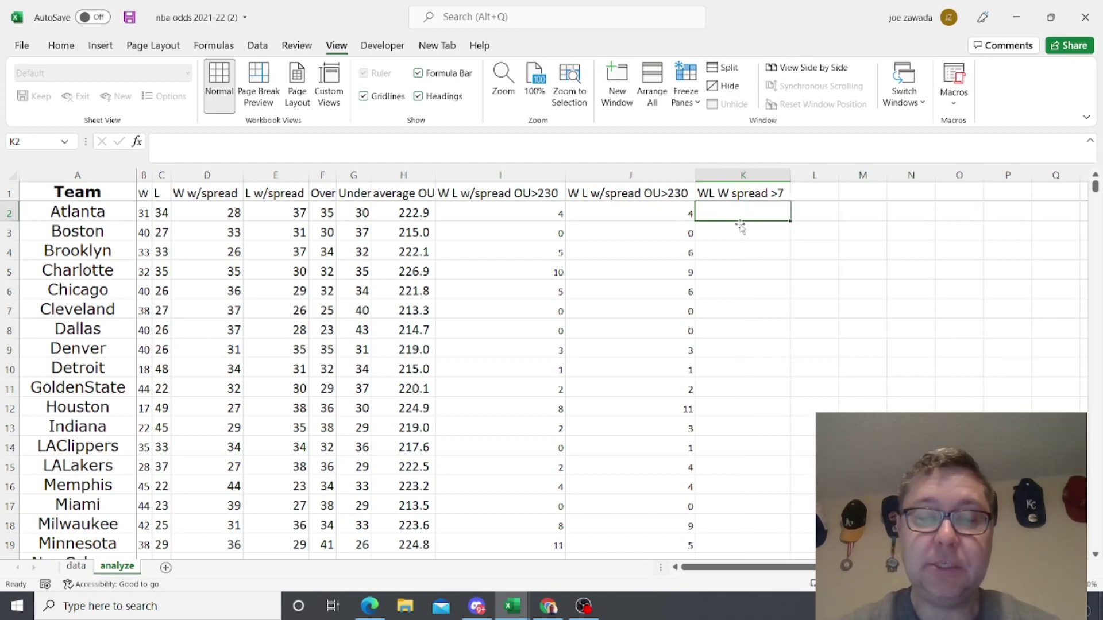
# Step: Start a COUNTIFS formula in K2 matching the data sheet's Team column C:C to analyze!A2
pyautogui.write('=countifs(')
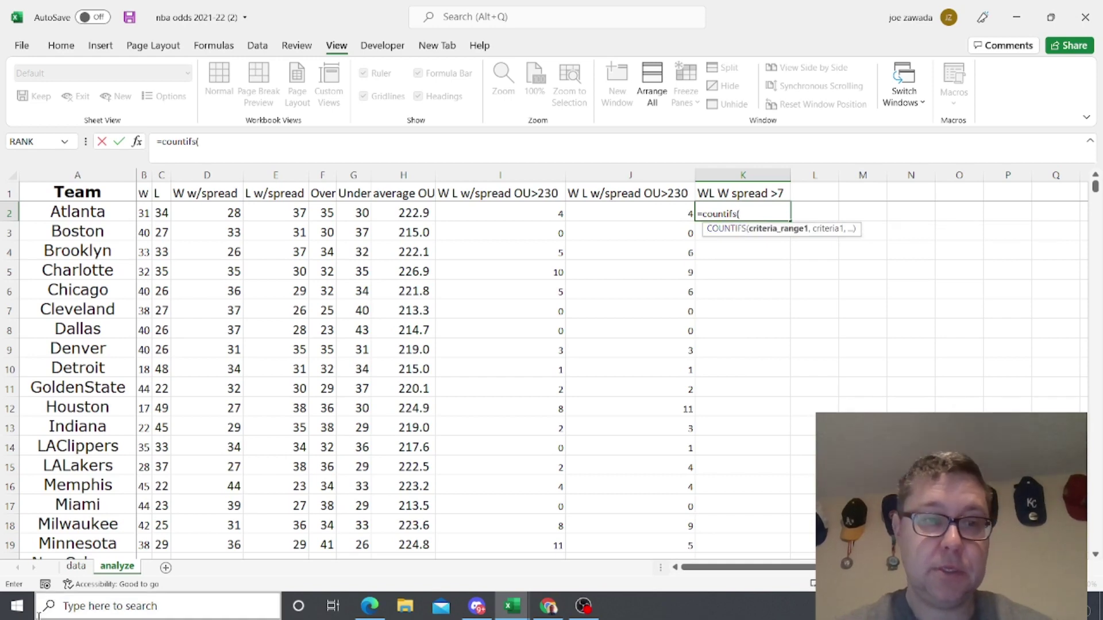
pyautogui.click(77, 566)
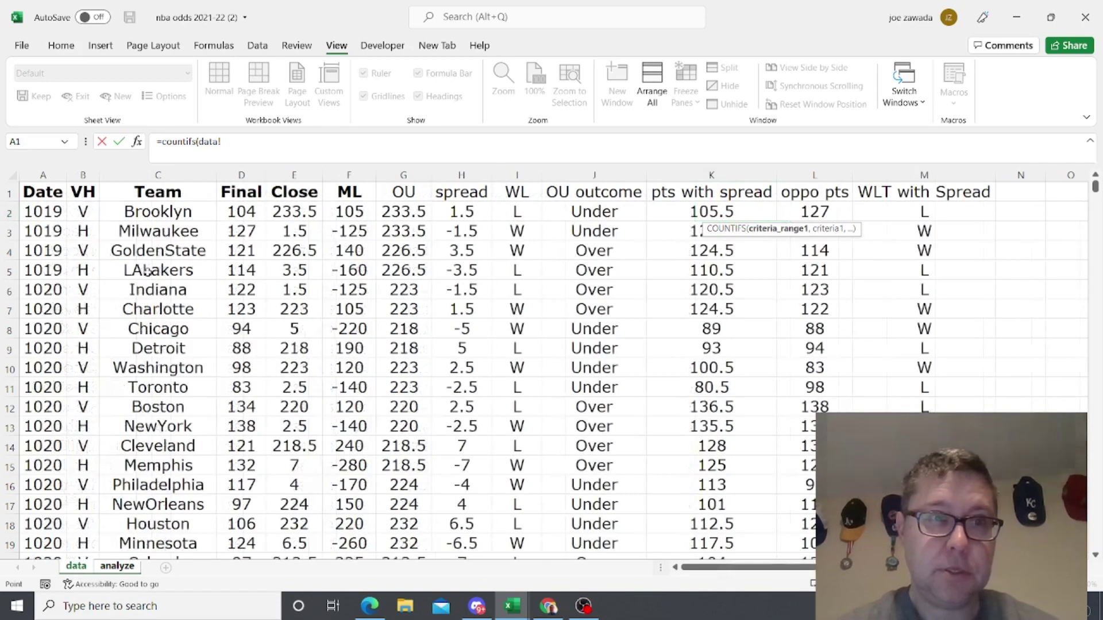
pyautogui.click(162, 179)
pyautogui.write(',')
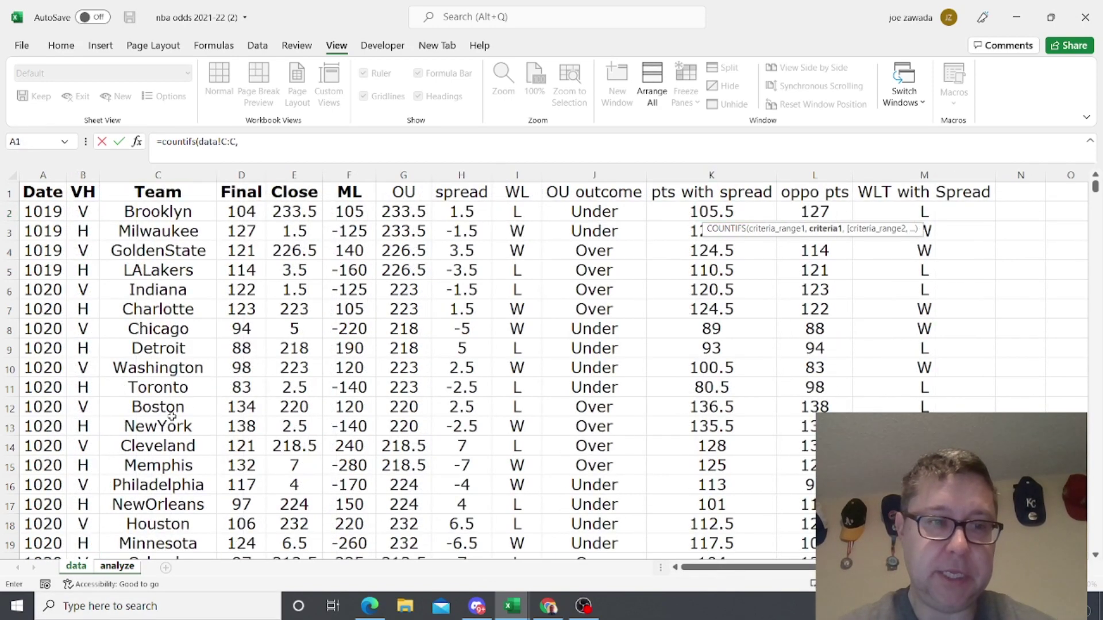
pyautogui.click(117, 566)
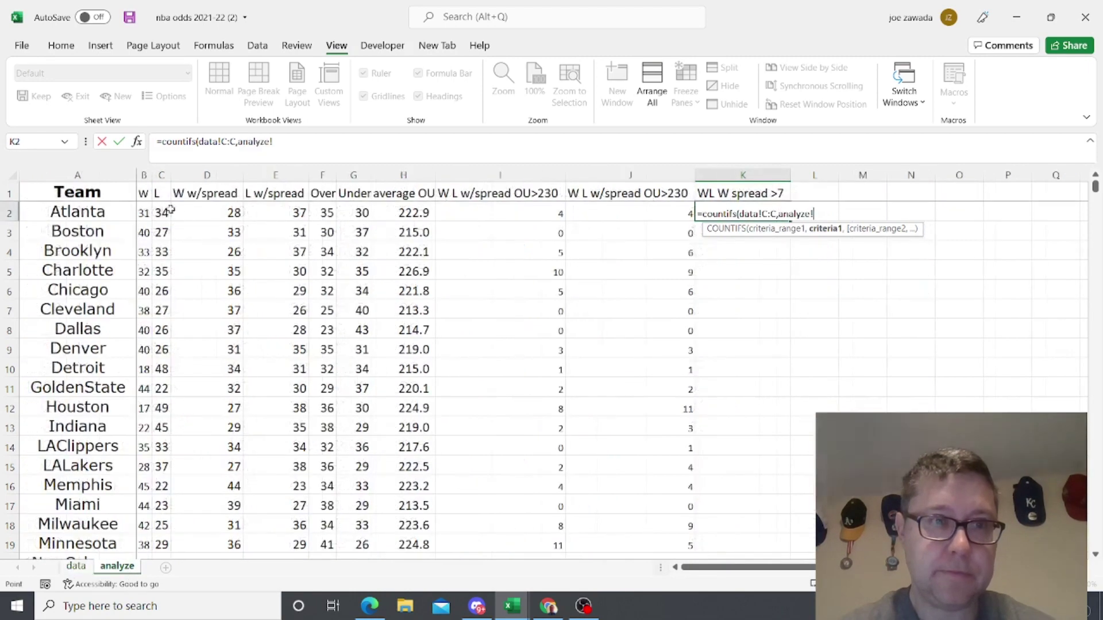
pyautogui.click(86, 213)
pyautogui.write(',')
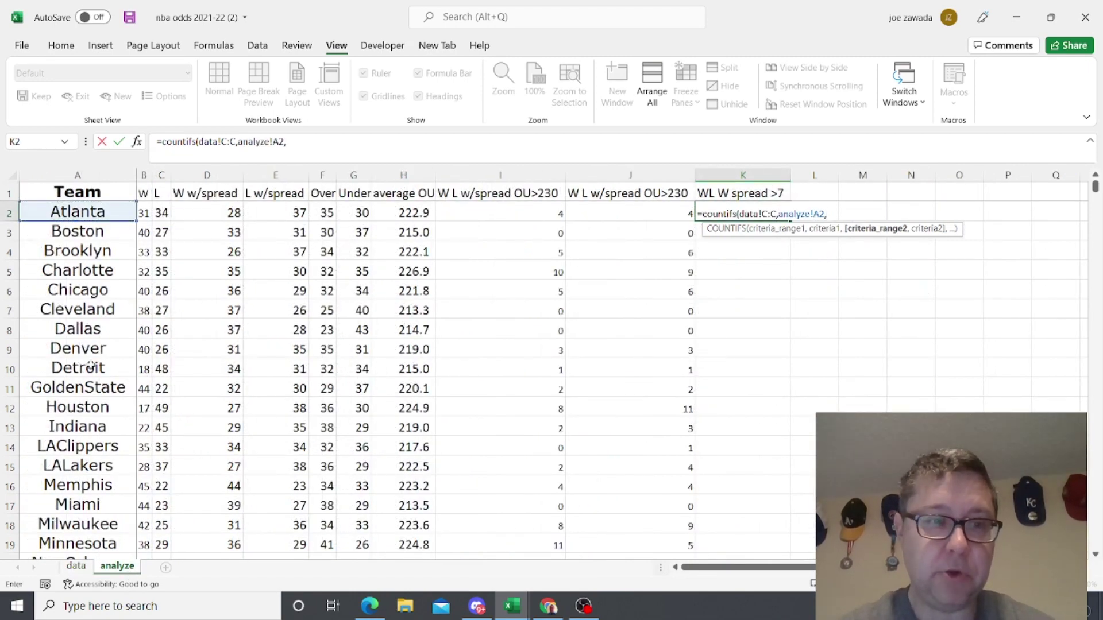
# Step: Extend the COUNTIFS formula with the data sheet's spread column H:H and the criterion ">"&7
pyautogui.click(76, 567)
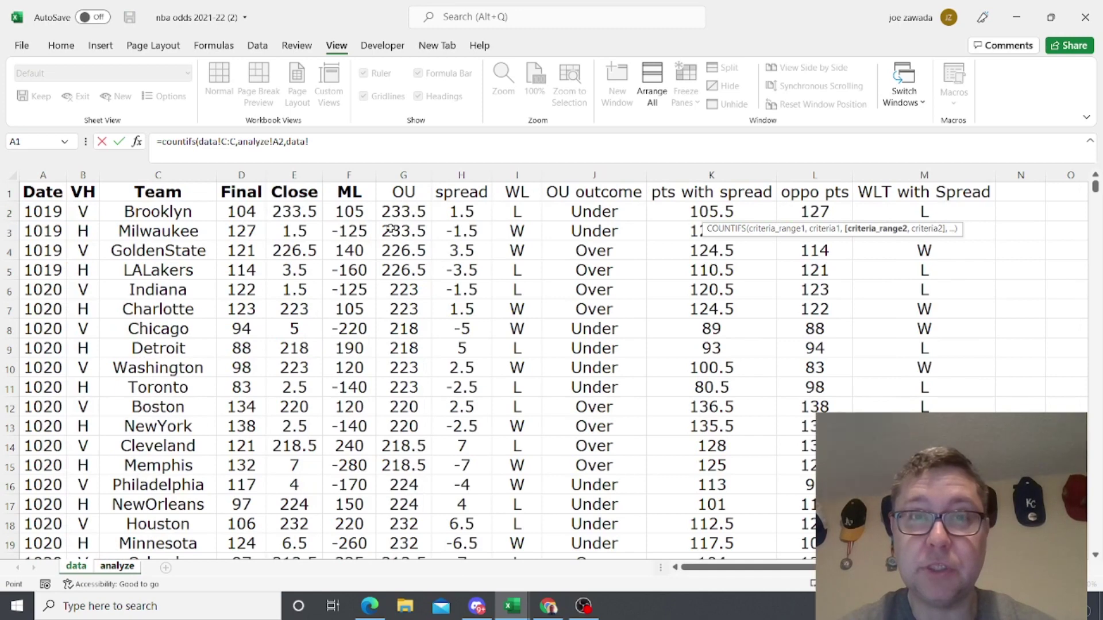
pyautogui.click(462, 174)
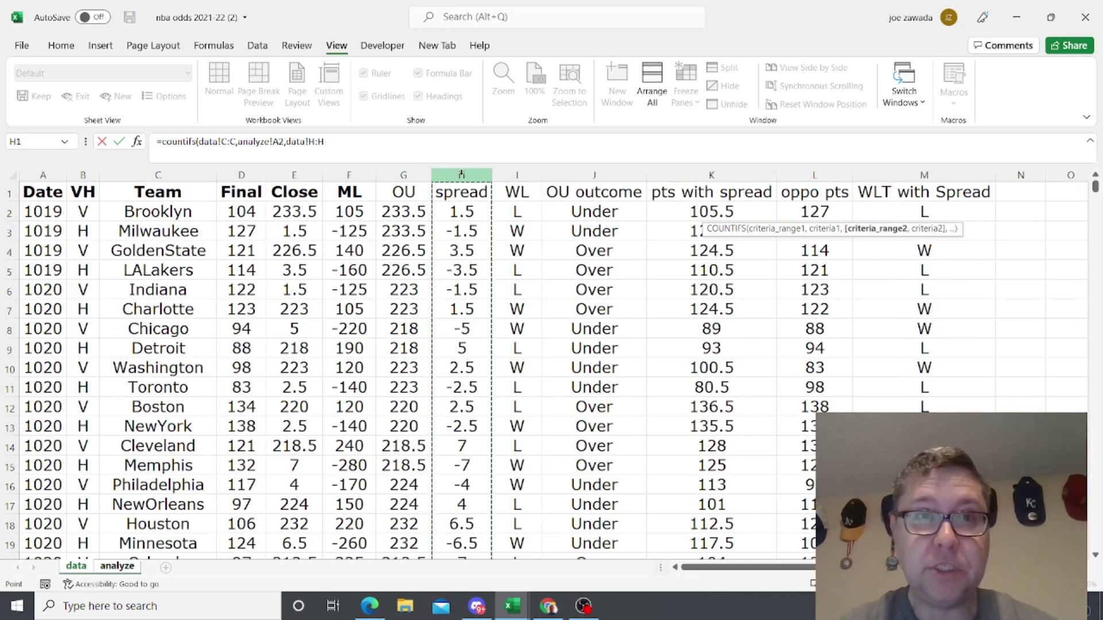
pyautogui.write(',')
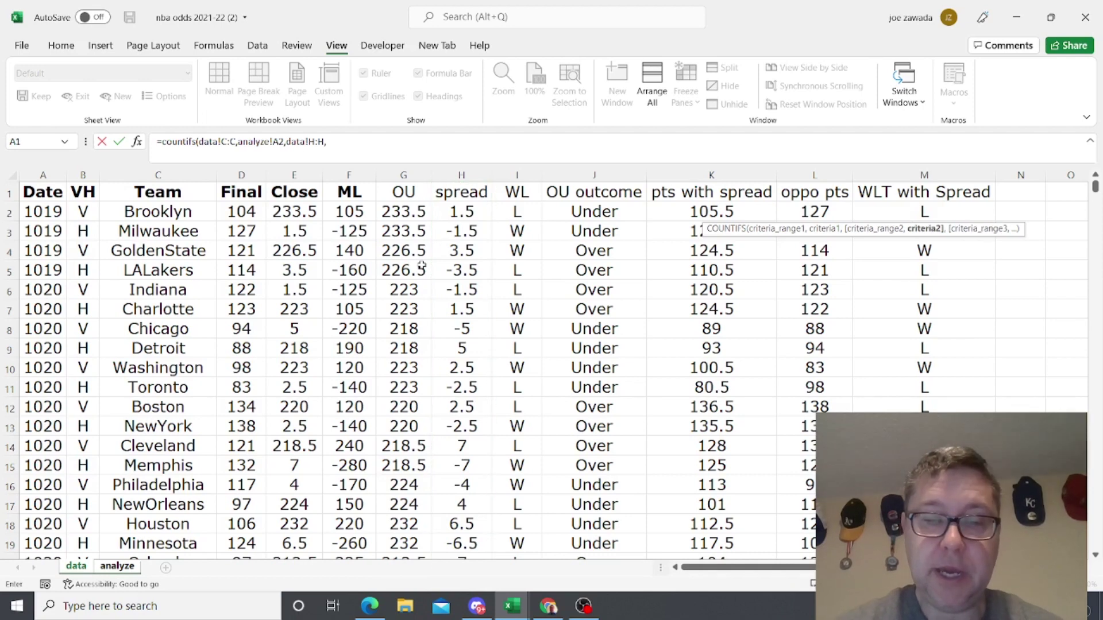
pyautogui.write('">')
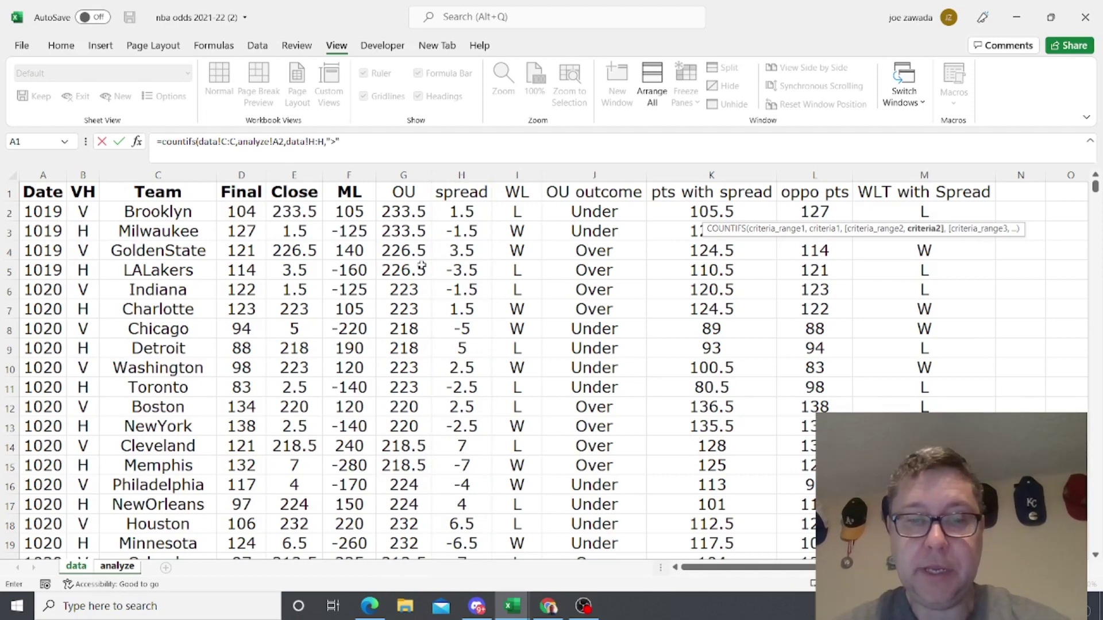
pyautogui.write('"&7')
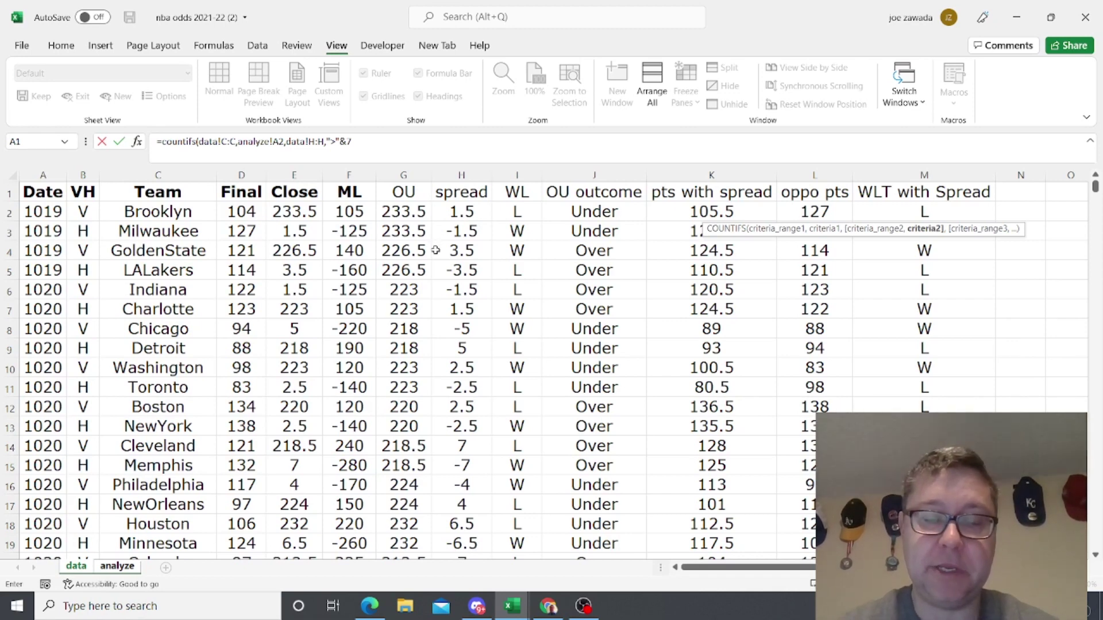
# Step: Complete the COUNTIFS in K2 with the data sheet's WLT with Spread column M:M matching "W"
pyautogui.write(',')
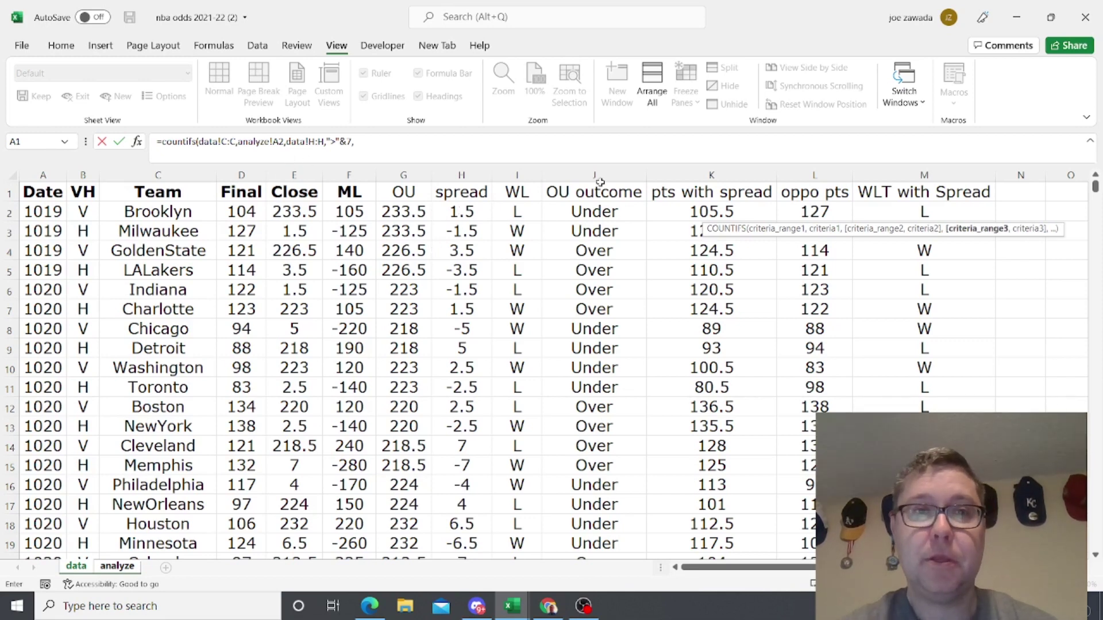
pyautogui.click(925, 175)
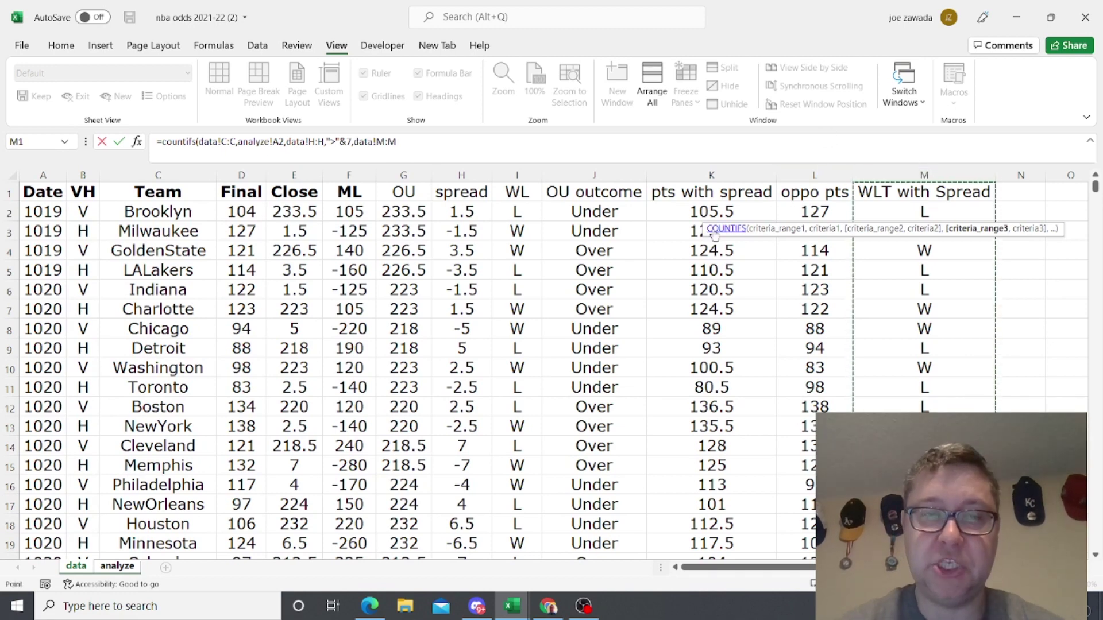
pyautogui.write(',"W"')
pyautogui.press('Return')
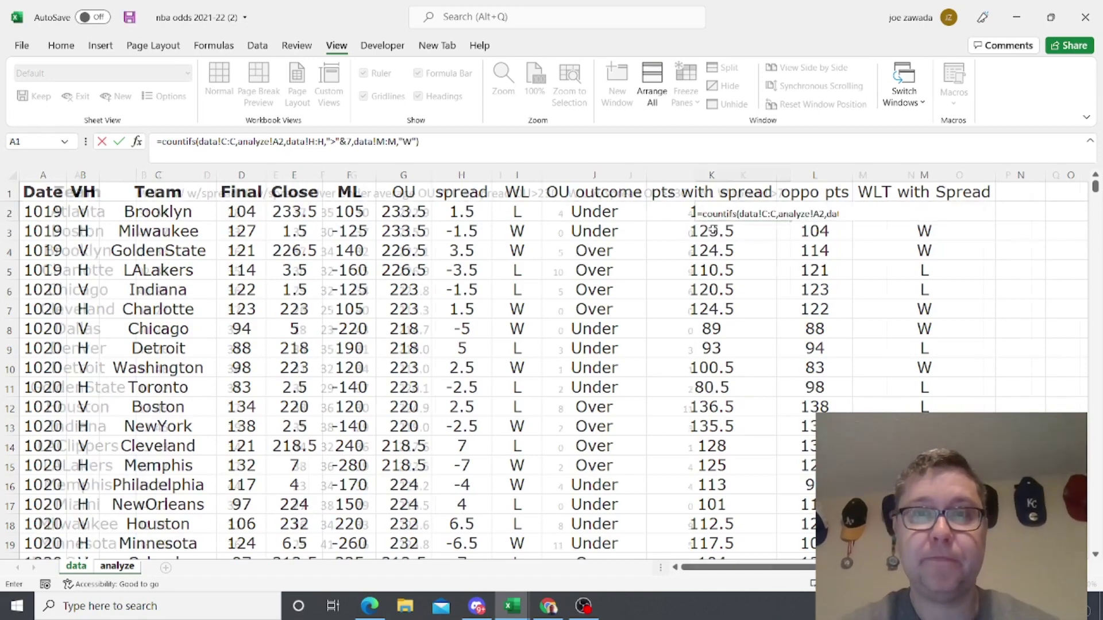
# Step: Fill the K1 header across to L1 and correct its text to "WL W spread >7"
pyautogui.click(761, 213)
pyautogui.click(761, 190)
pyautogui.moveTo(793, 202); pyautogui.dragTo(817, 194)
pyautogui.click(392, 136)
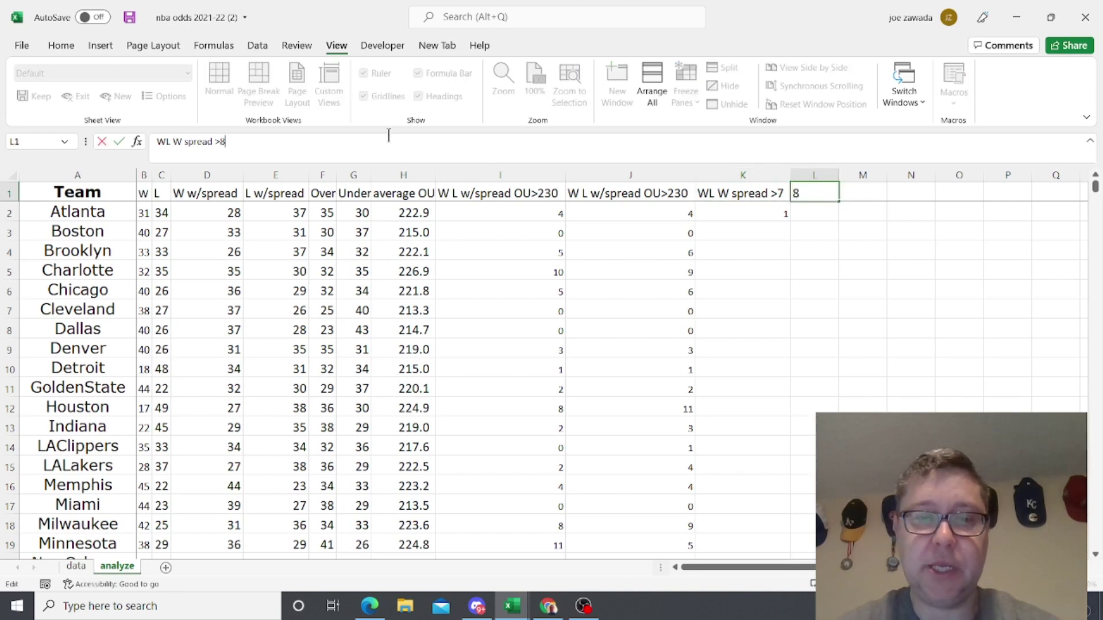
pyautogui.press('BackSpace')
pyautogui.write('7')
pyautogui.press('Return')
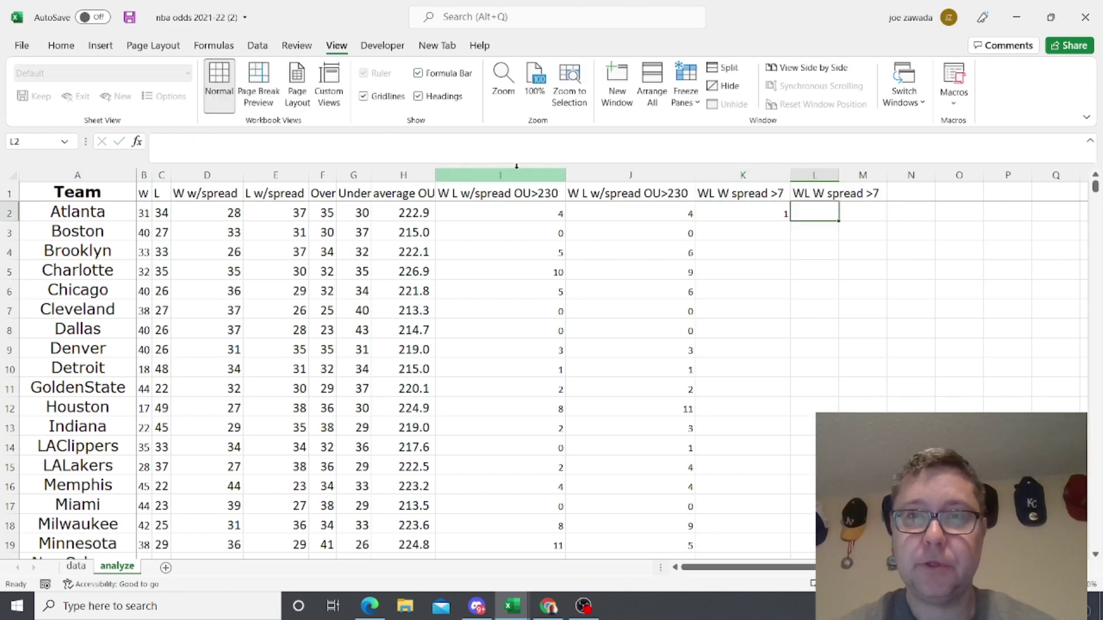
# Step: Copy the exact COUNTIFS formula text from K2 into L2, keeping its references unchanged
pyautogui.click(743, 214)
pyautogui.moveTo(463, 150); pyautogui.dragTo(157, 143)
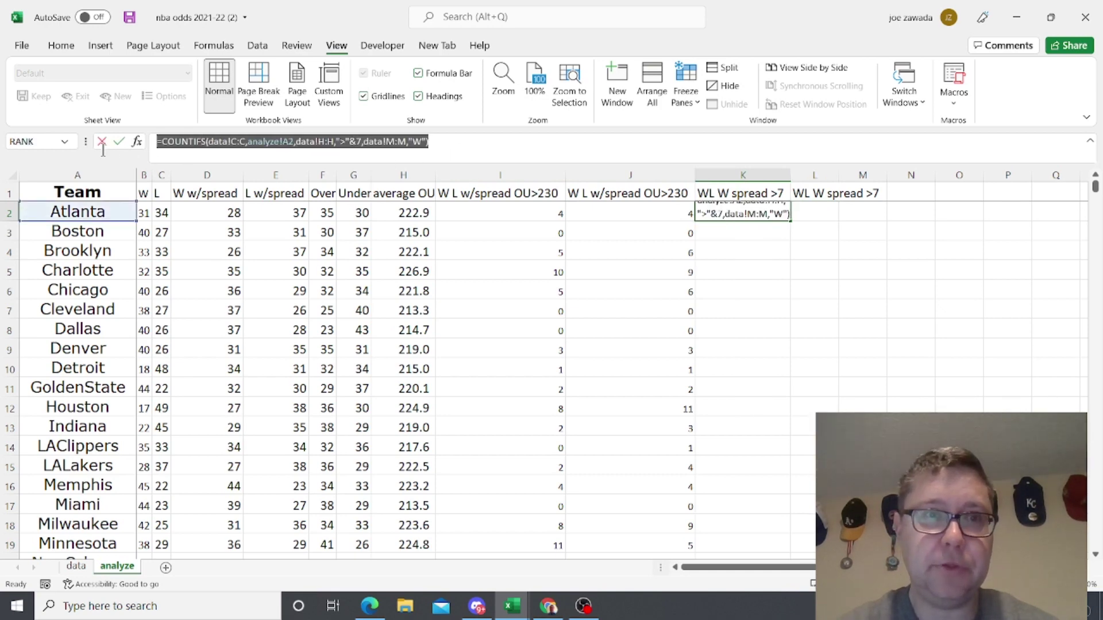
pyautogui.press('Escape')
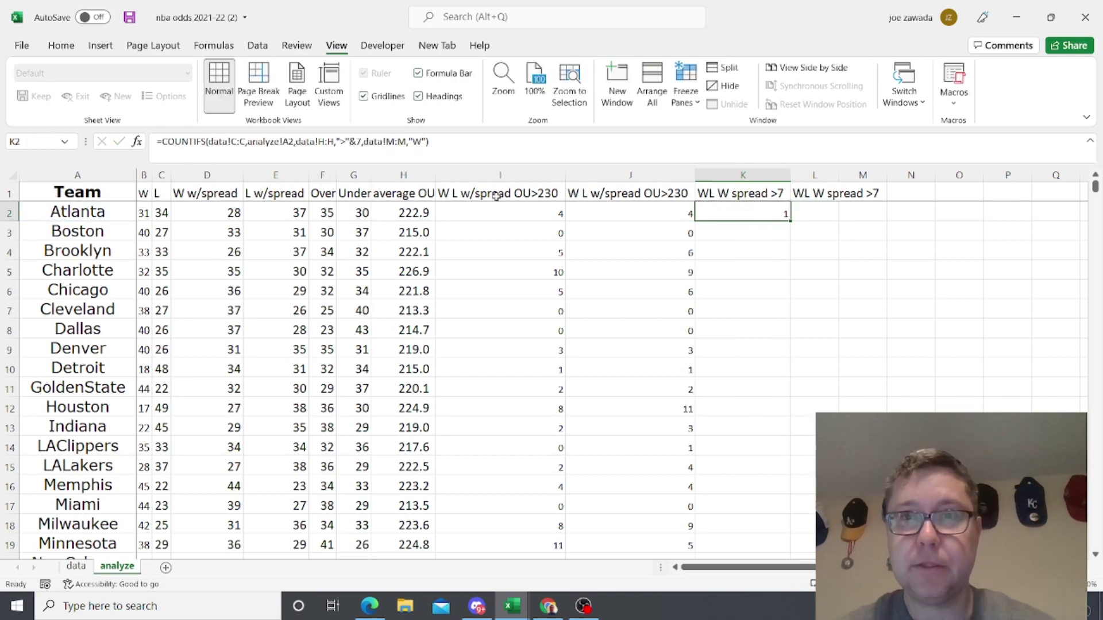
pyautogui.click(807, 211)
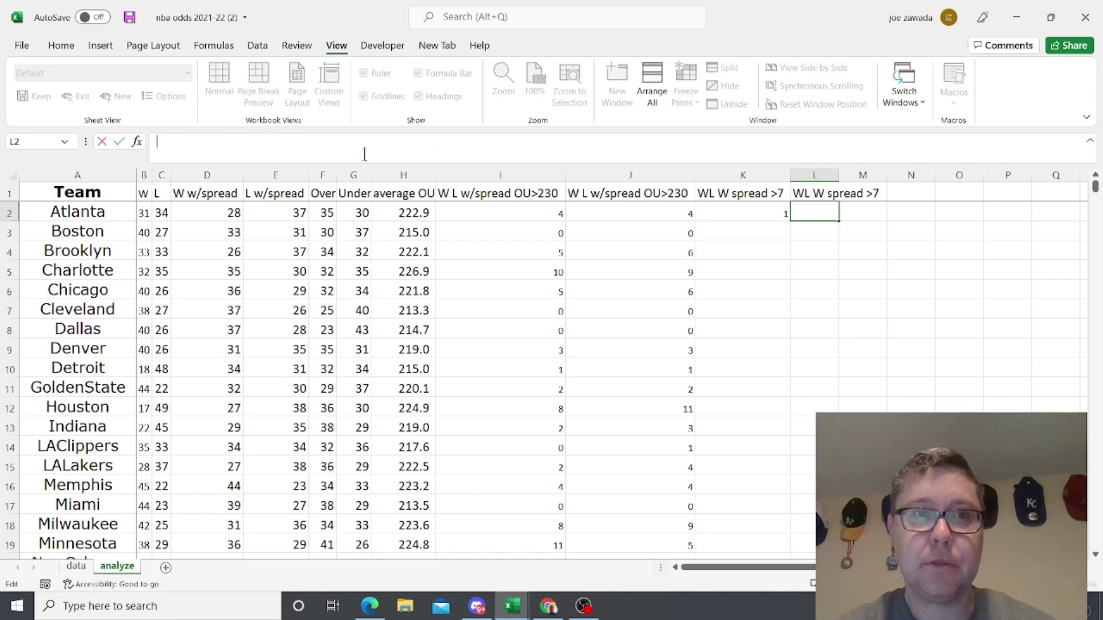
pyautogui.hotkey('ctrl', 'v')
pyautogui.press('Return')
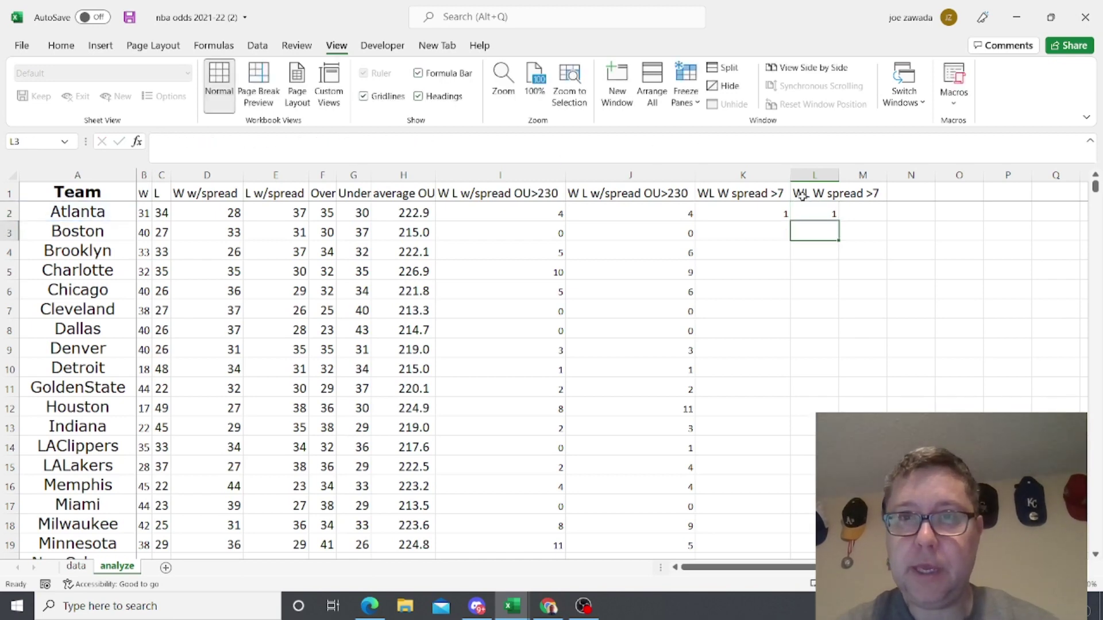
# Step: Change the last criterion of L2's COUNTIFS formula to "L" so it counts spread losses
pyautogui.click(829, 210)
pyautogui.click(421, 141)
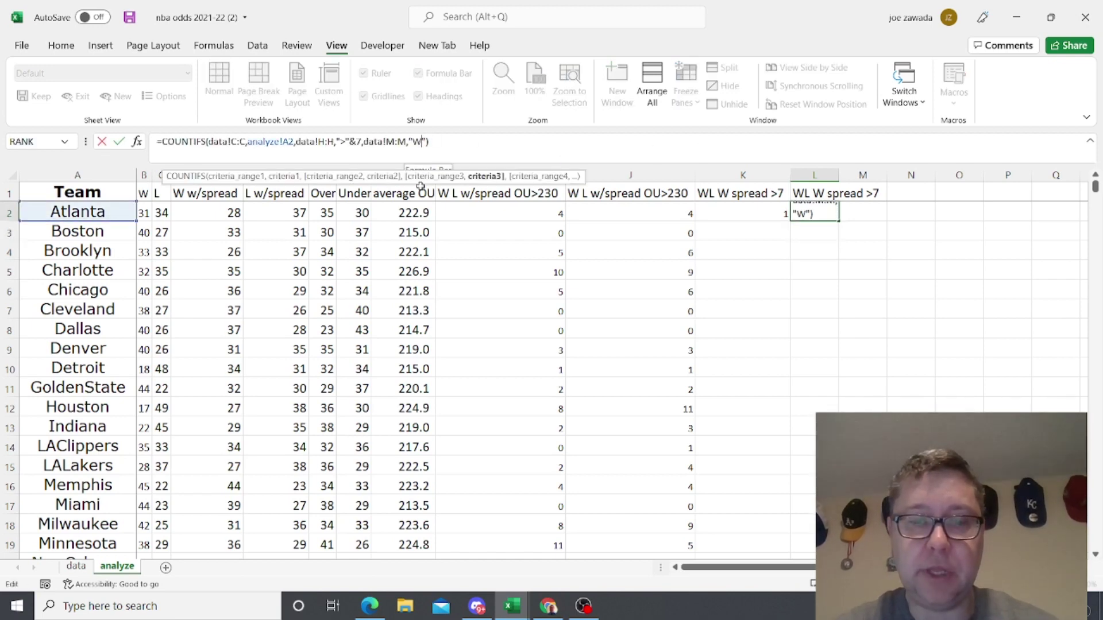
pyautogui.press('BackSpace')
pyautogui.write('L')
pyautogui.press('Return')
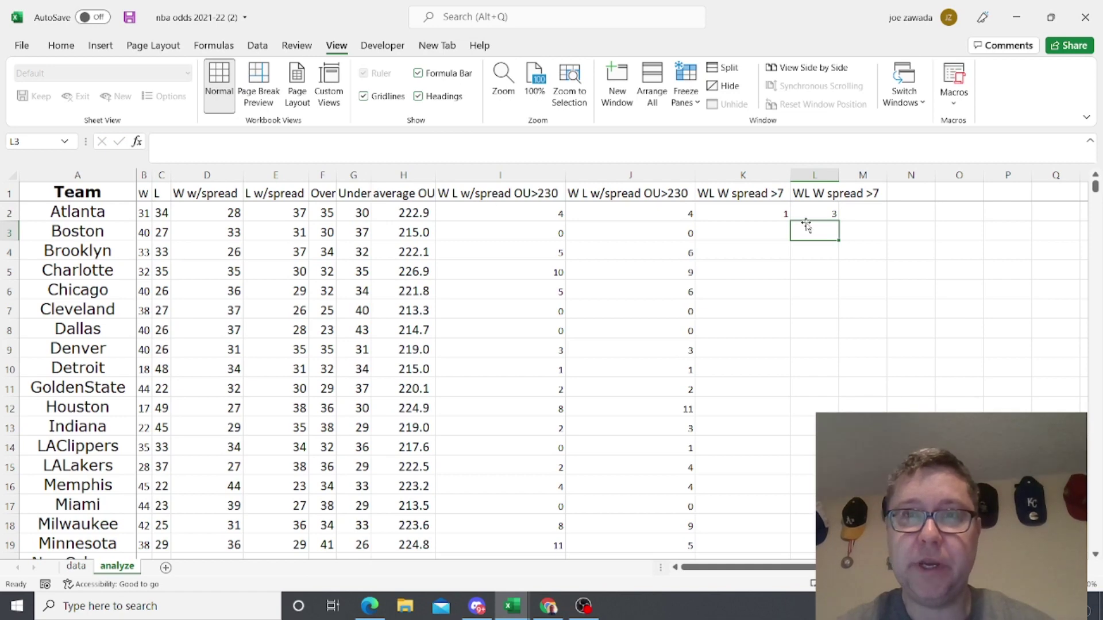
# Step: Fill the K2:L2 formulas down through all the team rows
pyautogui.moveTo(756, 213); pyautogui.dragTo(827, 214)
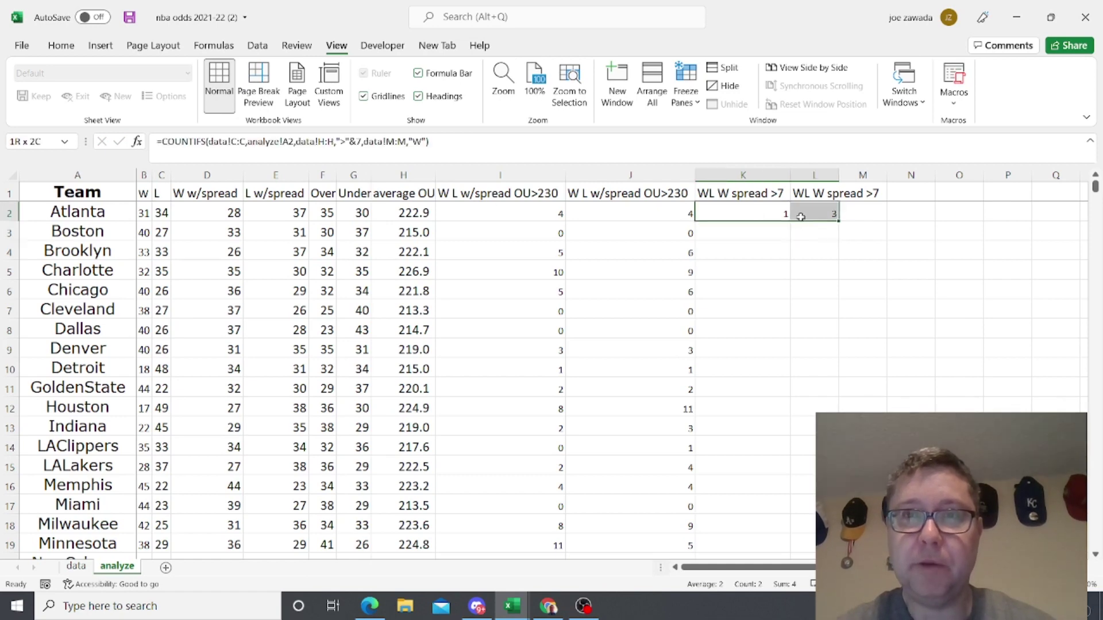
pyautogui.doubleClick(840, 221)
pyautogui.click(756, 246)
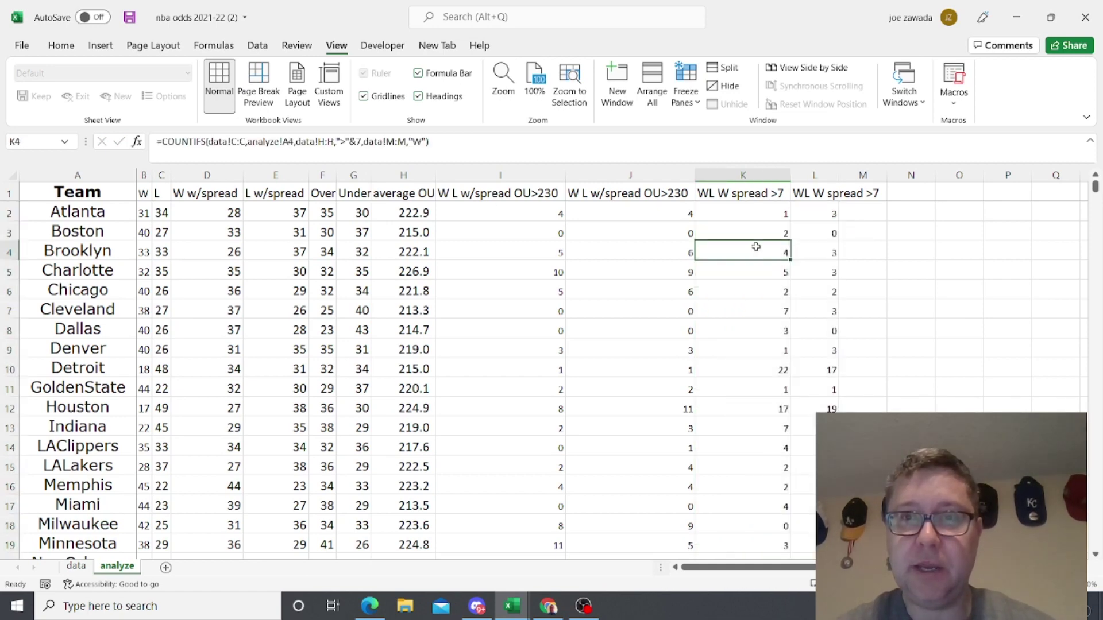
# Step: Compare Detroit's wins and losses for spreads above 7 in K10 and L10
pyautogui.click(753, 369)
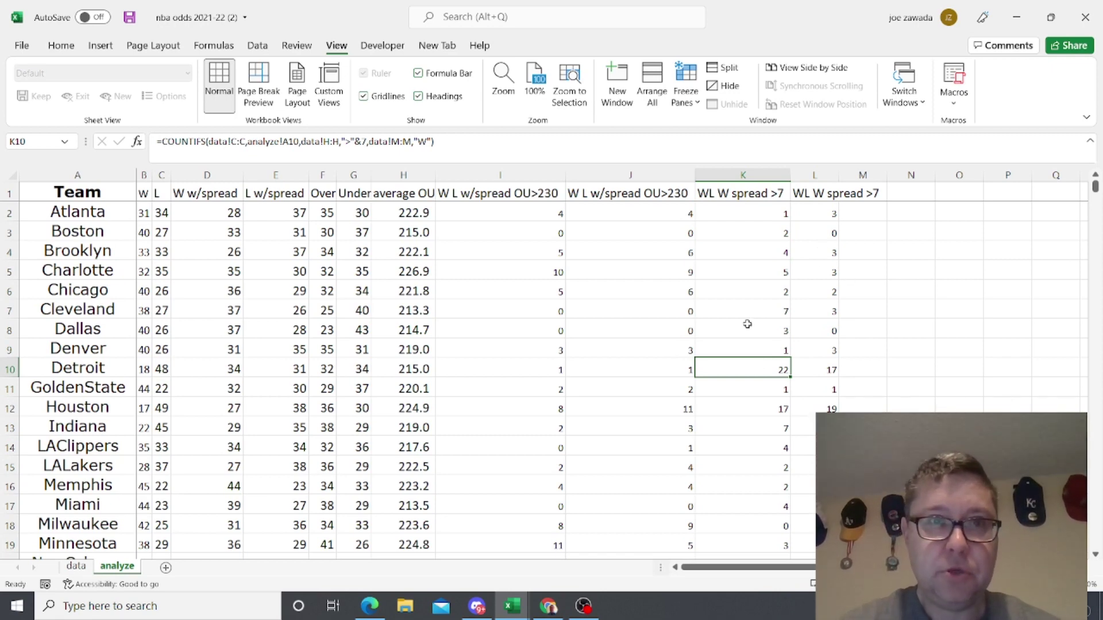
pyautogui.press('Left')
pyautogui.press('Left')
pyautogui.press('Right')
pyautogui.press('Right')
pyautogui.press('Right')
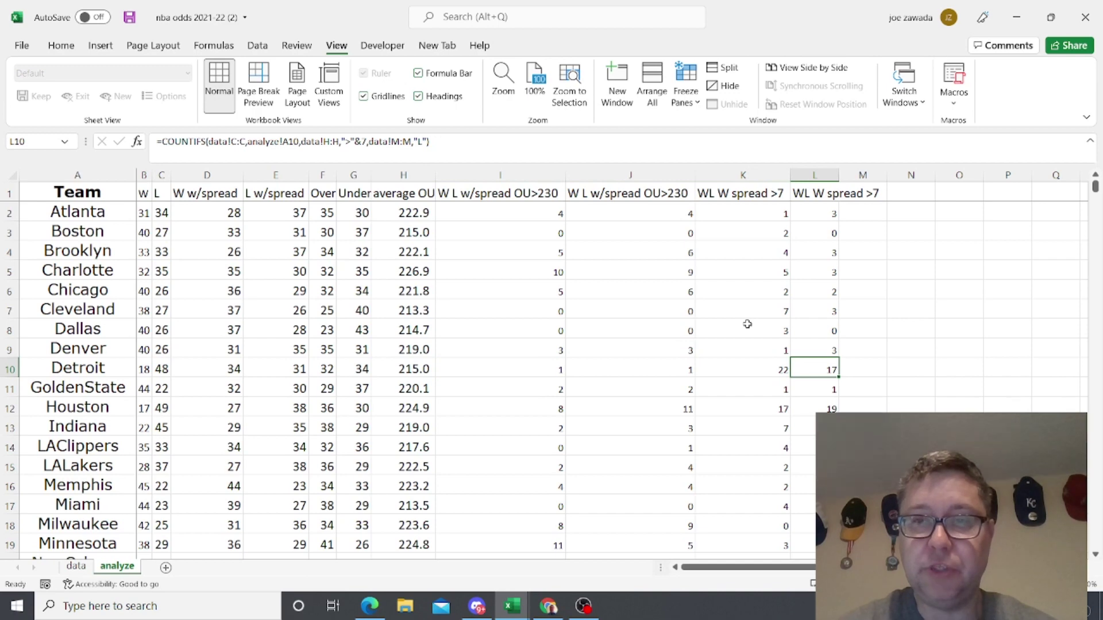
pyautogui.press('Left')
pyautogui.press('Right')
pyautogui.press('Right')
pyautogui.press('Left')
pyautogui.press('Left')
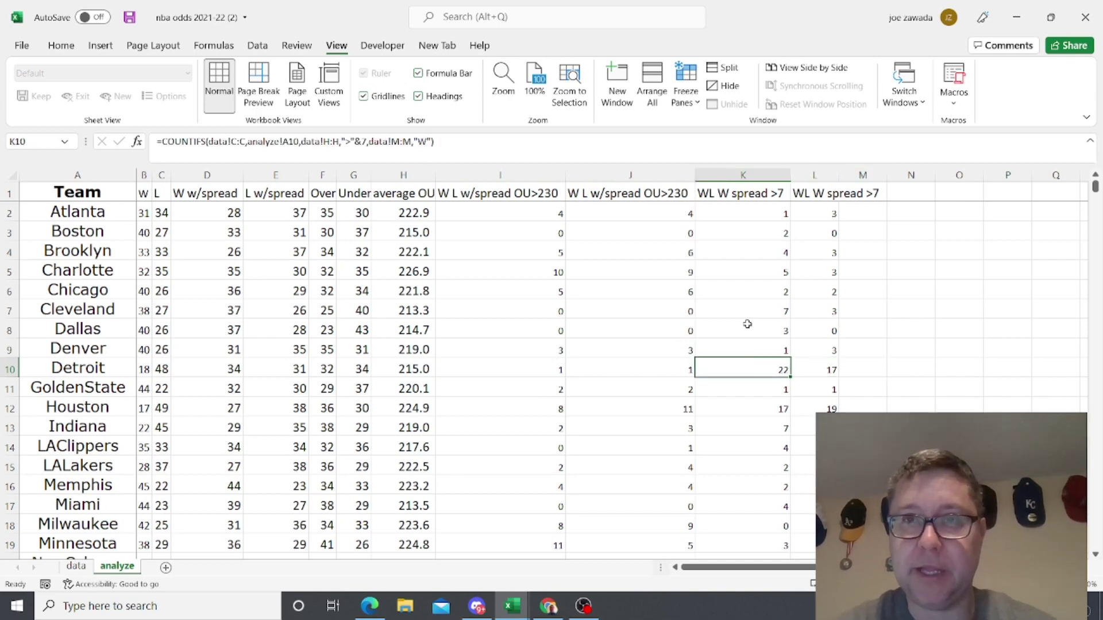
# Step: Look up and down column K at the spread >7 wins of the teams around Detroit, ending at Indiana
pyautogui.press('Down')
pyautogui.press('Down')
pyautogui.press('Down')
pyautogui.press('Down')
pyautogui.press('Up')
pyautogui.press('Up')
pyautogui.press('Up')
pyautogui.press('Up')
pyautogui.press('Up')
pyautogui.press('Up')
pyautogui.press('Up')
pyautogui.press('Down')
pyautogui.press('Up')
pyautogui.press('Down')
pyautogui.press('Down')
pyautogui.press('Down')
pyautogui.press('Down')
pyautogui.press('Down')
pyautogui.press('Down')
pyautogui.press('Down')
pyautogui.press('Down')
pyautogui.press('Down')
pyautogui.press('Up')
pyautogui.press('Up')
pyautogui.press('Up')
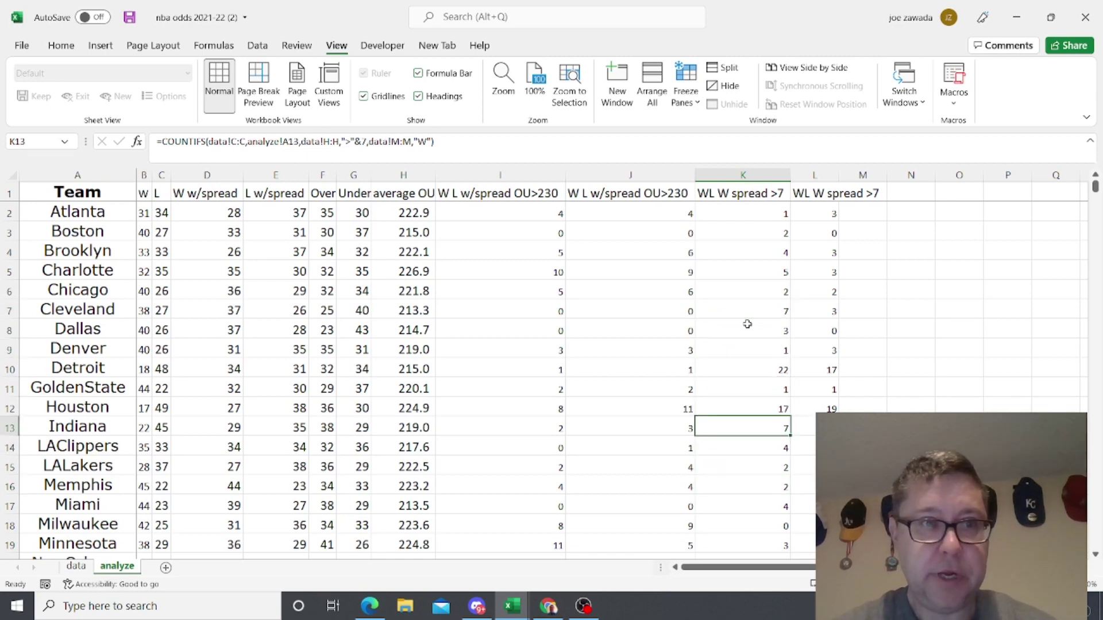
# Step: Compare Indiana's overall spread wins in column D with its spread >7 wins in column K
pyautogui.press('Left')
pyautogui.press('Left')
pyautogui.press('Left')
pyautogui.press('Left')
pyautogui.press('Left')
pyautogui.press('Left')
pyautogui.press('Left')
pyautogui.press('Left')
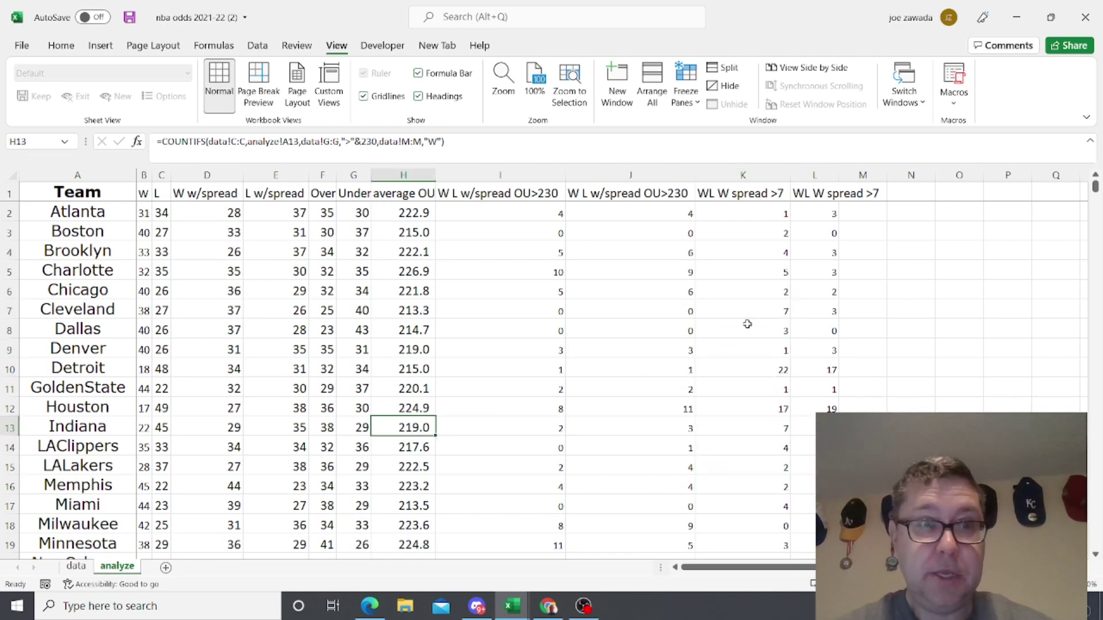
pyautogui.press('Right')
pyautogui.press('Left')
pyautogui.press('Left')
pyautogui.press('Right')
pyautogui.press('Right')
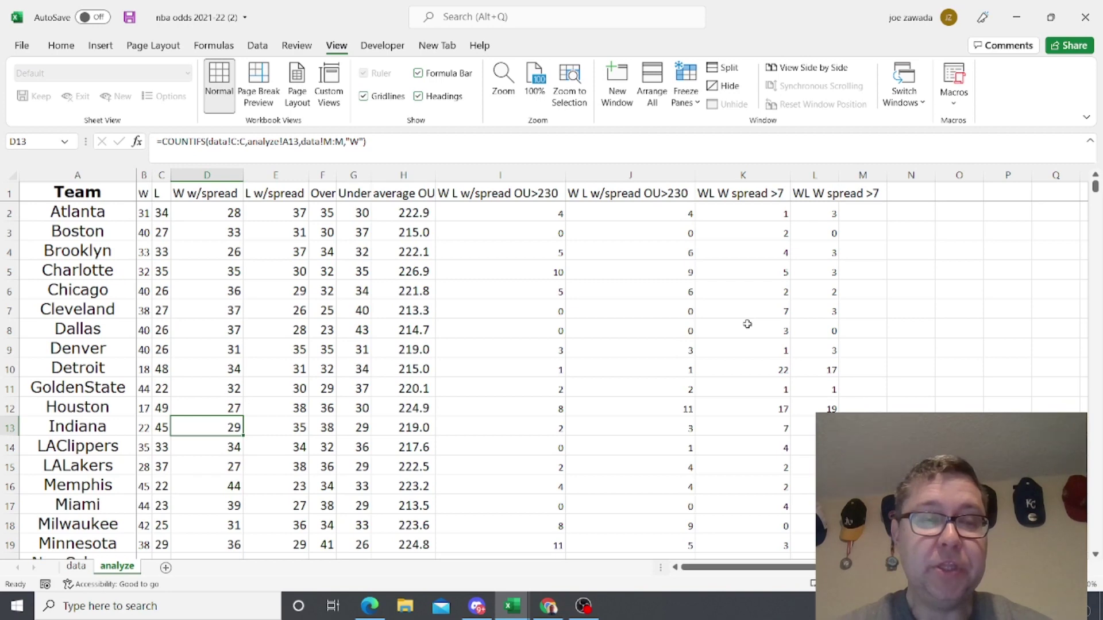
pyautogui.press('Right')
pyautogui.press('Right')
pyautogui.press('Right')
pyautogui.press('Right')
pyautogui.press('Right')
pyautogui.press('Right')
pyautogui.press('Right')
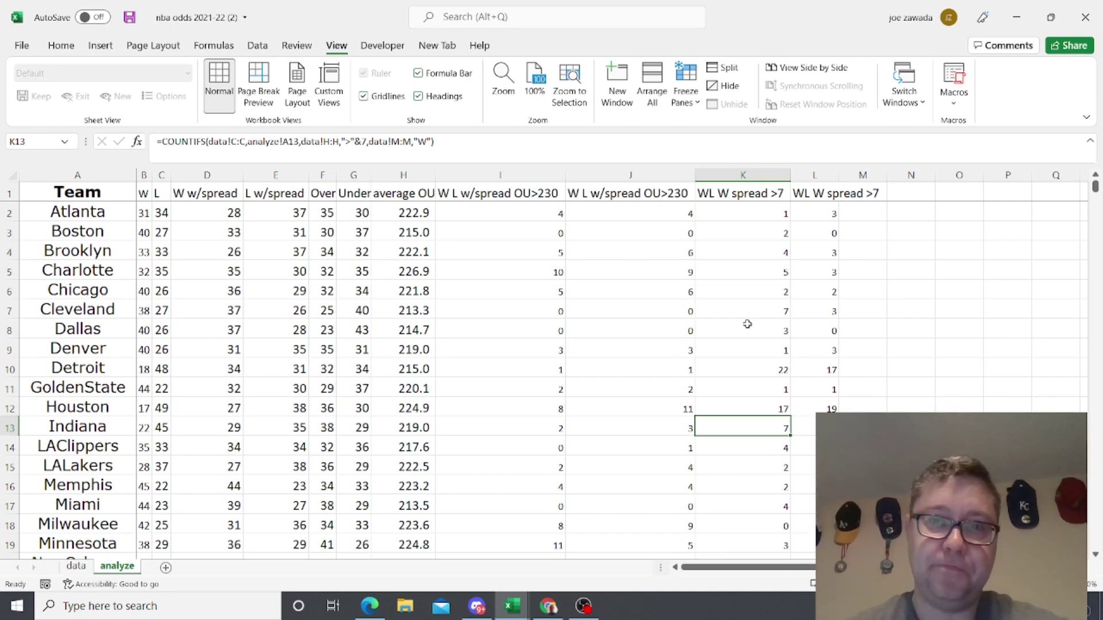
pyautogui.press('Left')
pyautogui.press('Right')
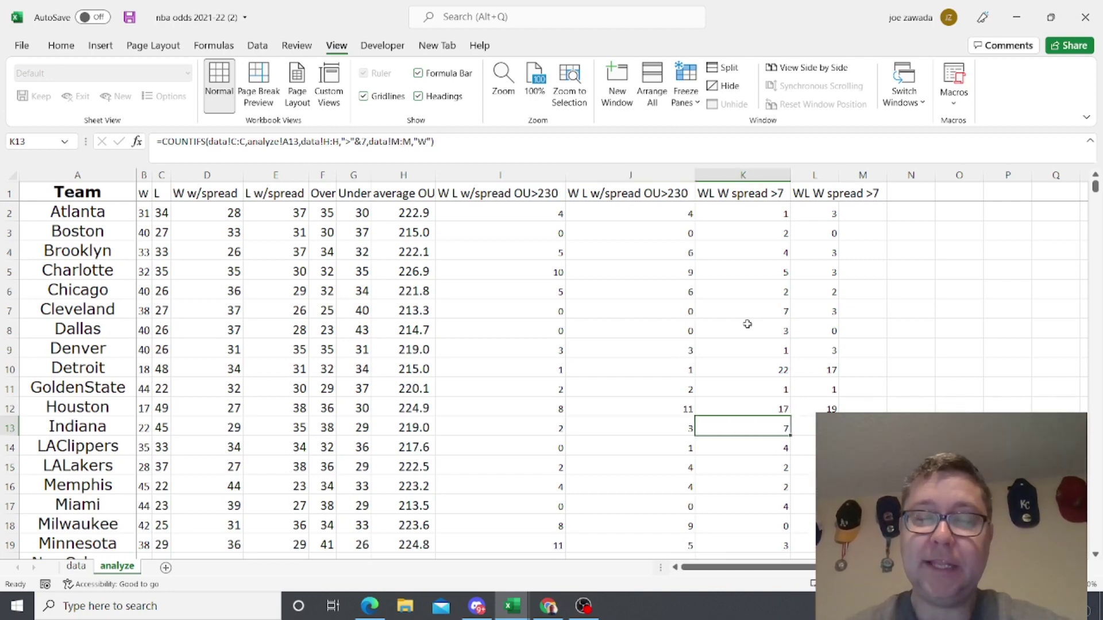
# Step: Read Indiana's row from column D across to the spread >7 losses in column L
pyautogui.press('Left')
pyautogui.press('Left')
pyautogui.press('Left')
pyautogui.press('Left')
pyautogui.press('Left')
pyautogui.press('Left')
pyautogui.press('Left')
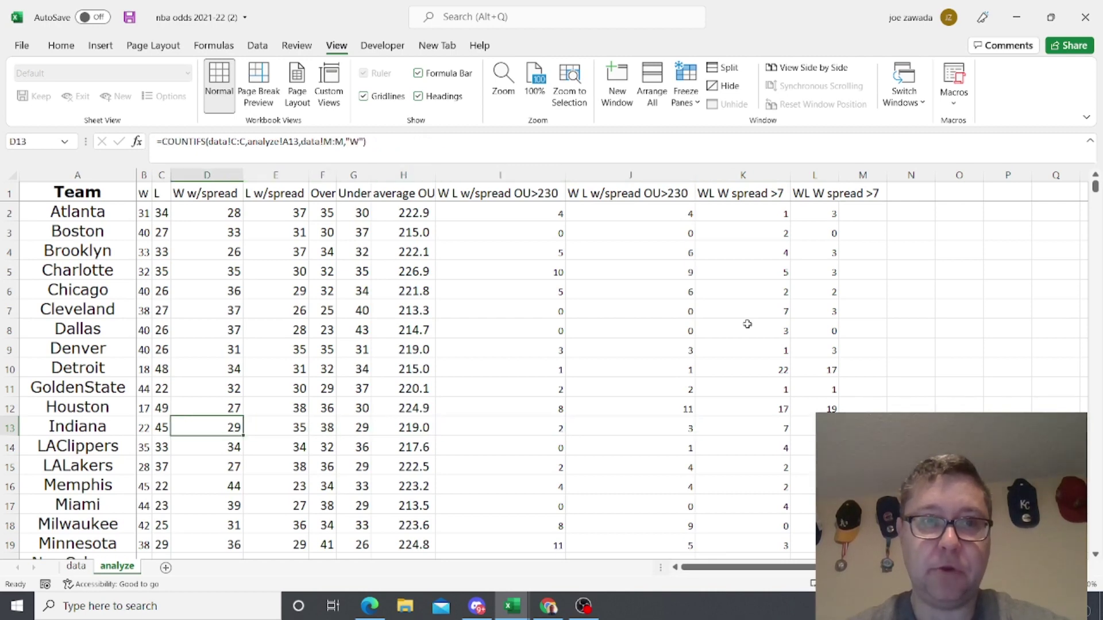
pyautogui.press('Right')
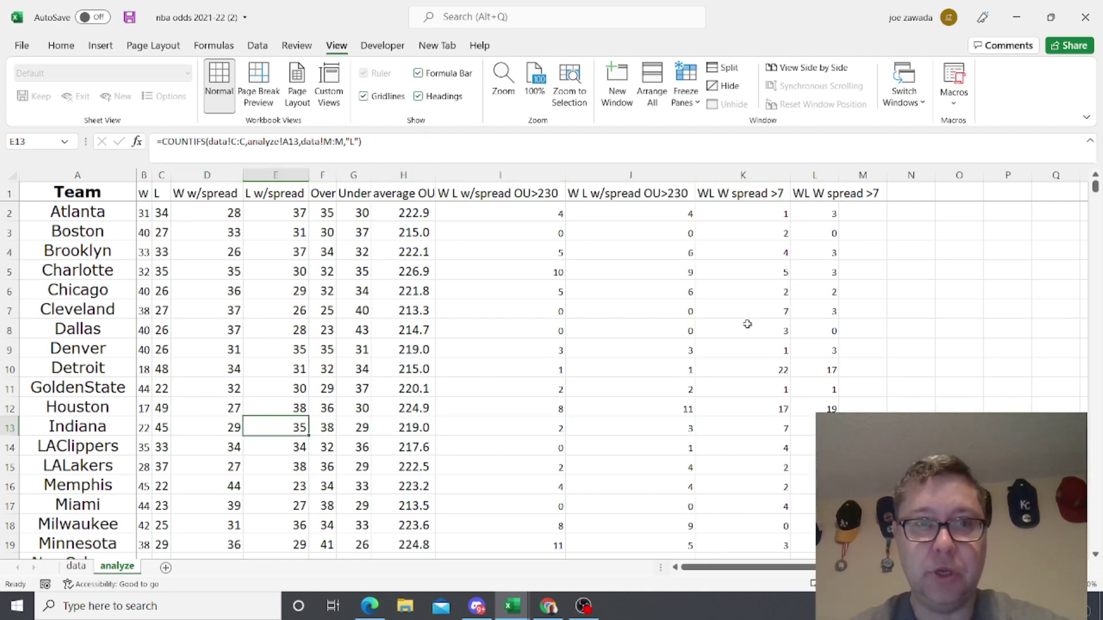
pyautogui.press('Left')
pyautogui.press('Right')
pyautogui.press('Right')
pyautogui.press('Right')
pyautogui.press('Right')
pyautogui.press('Right')
pyautogui.press('Right')
pyautogui.press('Right')
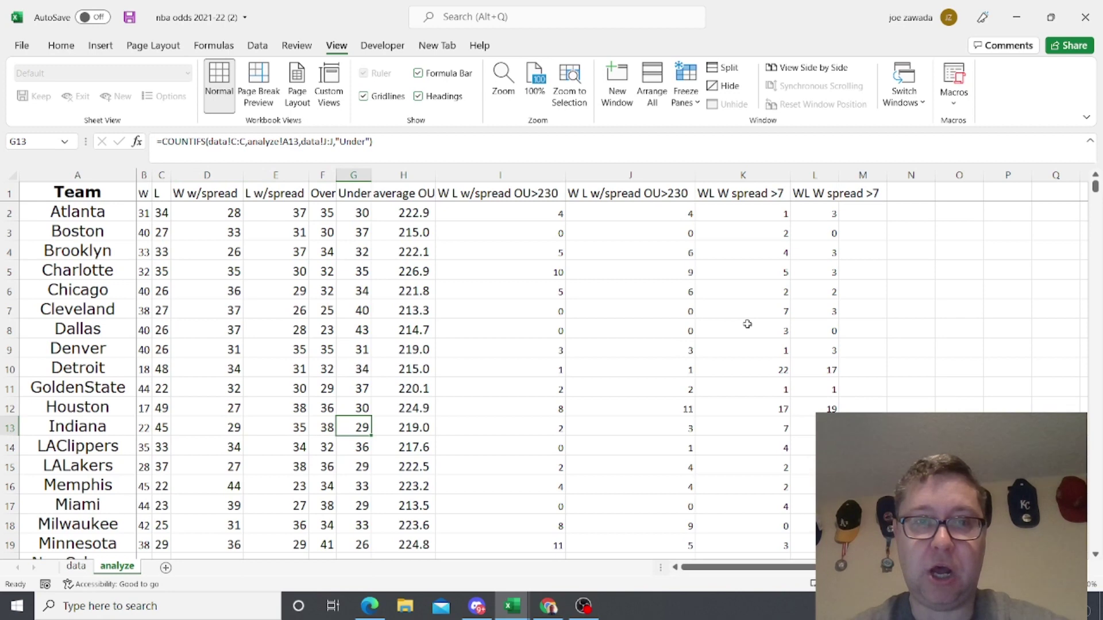
pyautogui.press('Left')
pyautogui.press('Left')
pyautogui.press('Right')
pyautogui.press('Right')
pyautogui.press('Right')
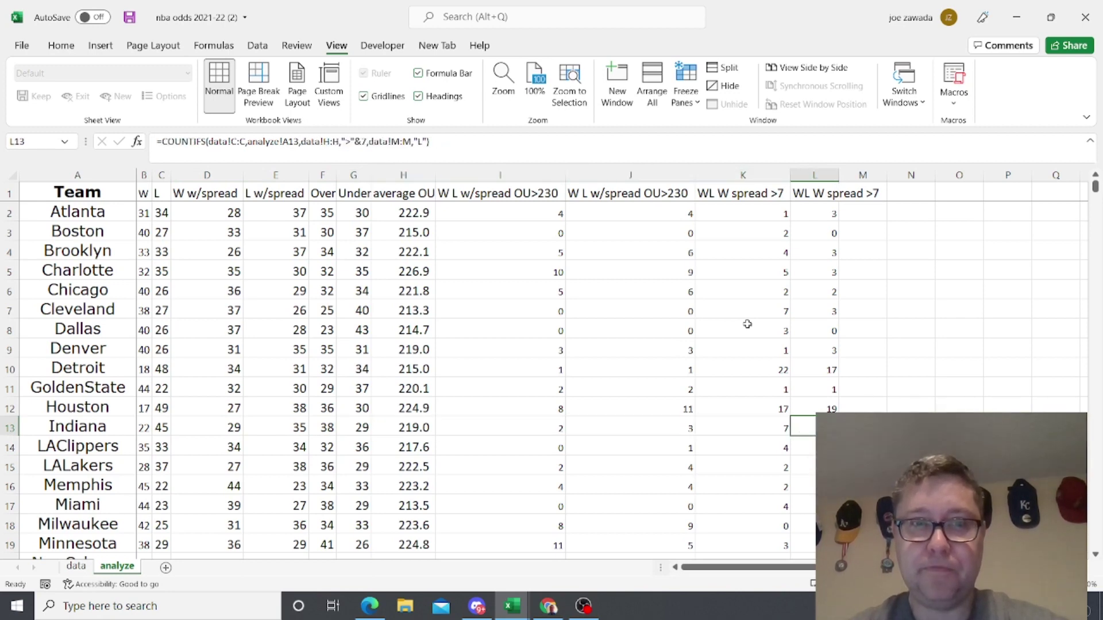
pyautogui.press('Left')
pyautogui.press('Left')
pyautogui.press('Left')
pyautogui.press('Left')
pyautogui.press('Right')
pyautogui.press('Right')
pyautogui.press('Right')
pyautogui.press('Right')
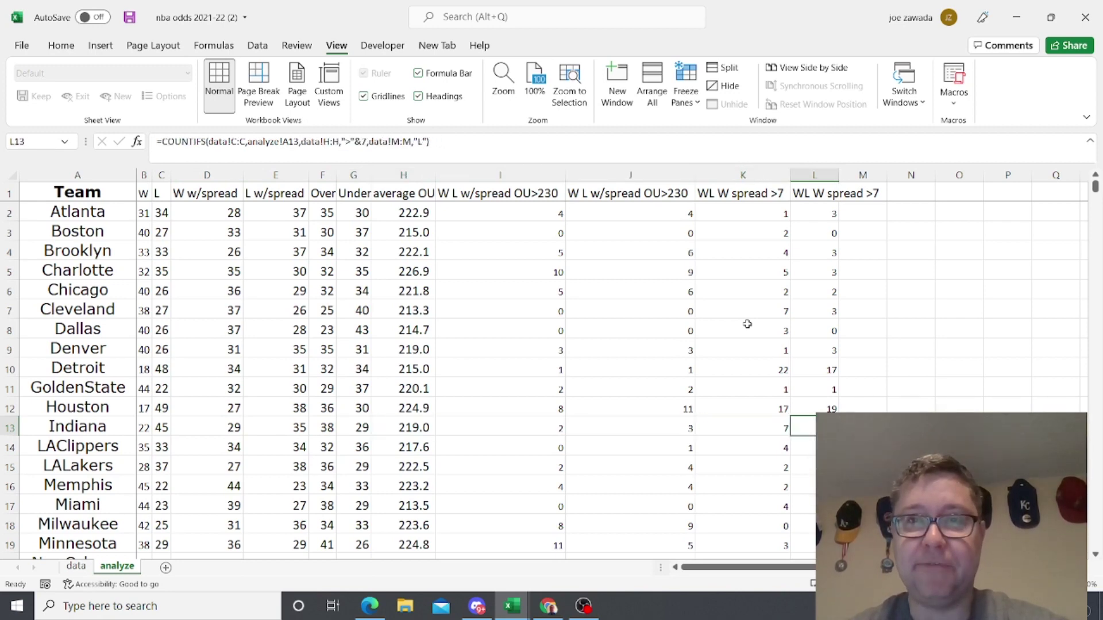
pyautogui.press('Left')
pyautogui.press('Left')
pyautogui.press('Right')
pyautogui.press('Right')
# Step: Look through the spread >7 losses in column L for the lower teams and back up to the first rows
pyautogui.press('Down')
pyautogui.press('Down')
pyautogui.press('Down')
pyautogui.press('Down')
pyautogui.press('Down')
pyautogui.press('Down')
pyautogui.press('Down')
pyautogui.press('Down')
pyautogui.press('Down')
pyautogui.press('Down')
pyautogui.press('Down')
pyautogui.press('Down')
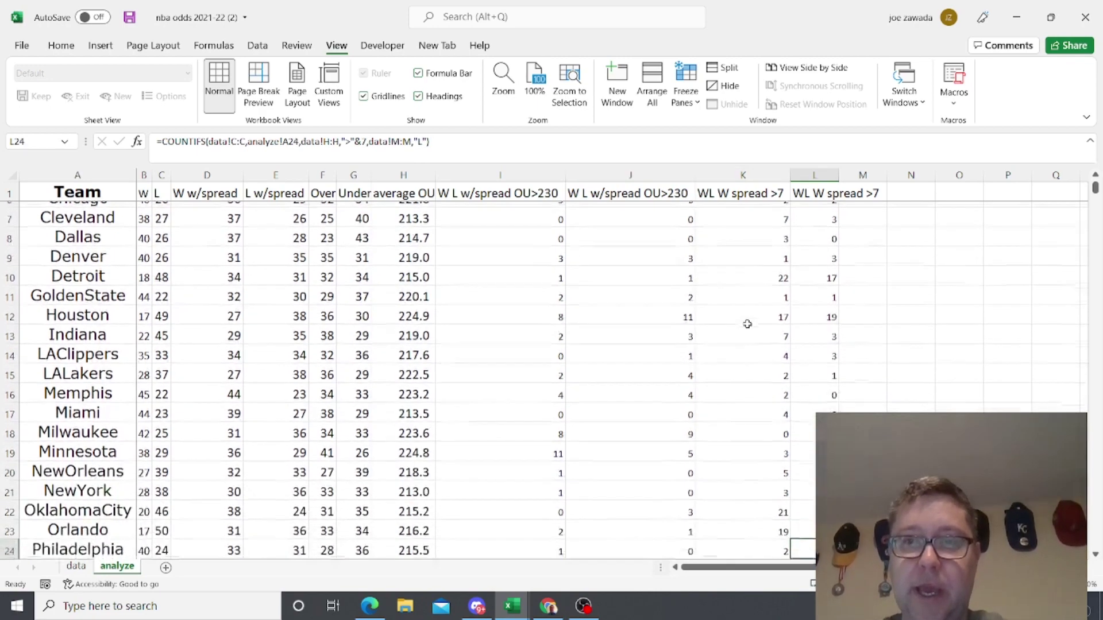
pyautogui.press('Down')
pyautogui.press('Down')
pyautogui.press('Down')
pyautogui.press('Up')
pyautogui.press('Up')
pyautogui.press('Up')
pyautogui.press('Up')
pyautogui.press('Up')
pyautogui.press('Up')
pyautogui.press('Up')
pyautogui.press('Up')
pyautogui.press('Up')
pyautogui.press('Up')
pyautogui.press('Up')
pyautogui.press('Up')
pyautogui.press('Up')
pyautogui.press('Up')
pyautogui.press('Up')
pyautogui.press('Up')
pyautogui.press('Up')
pyautogui.press('Up')
pyautogui.press('Up')
pyautogui.press('Up')
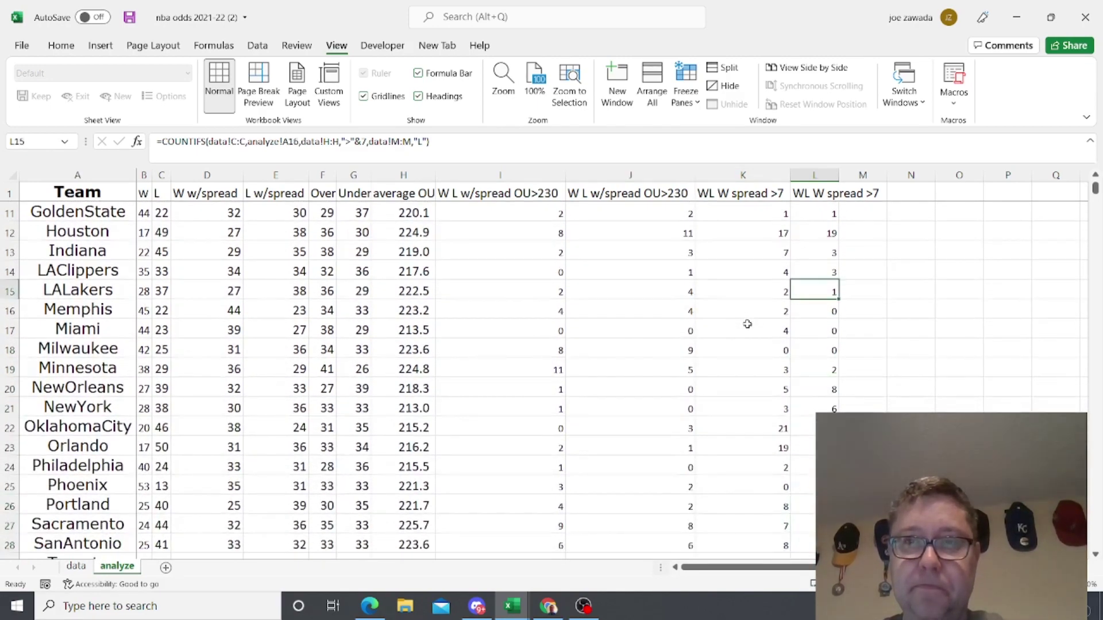
pyautogui.press('Down')
pyautogui.press('Down')
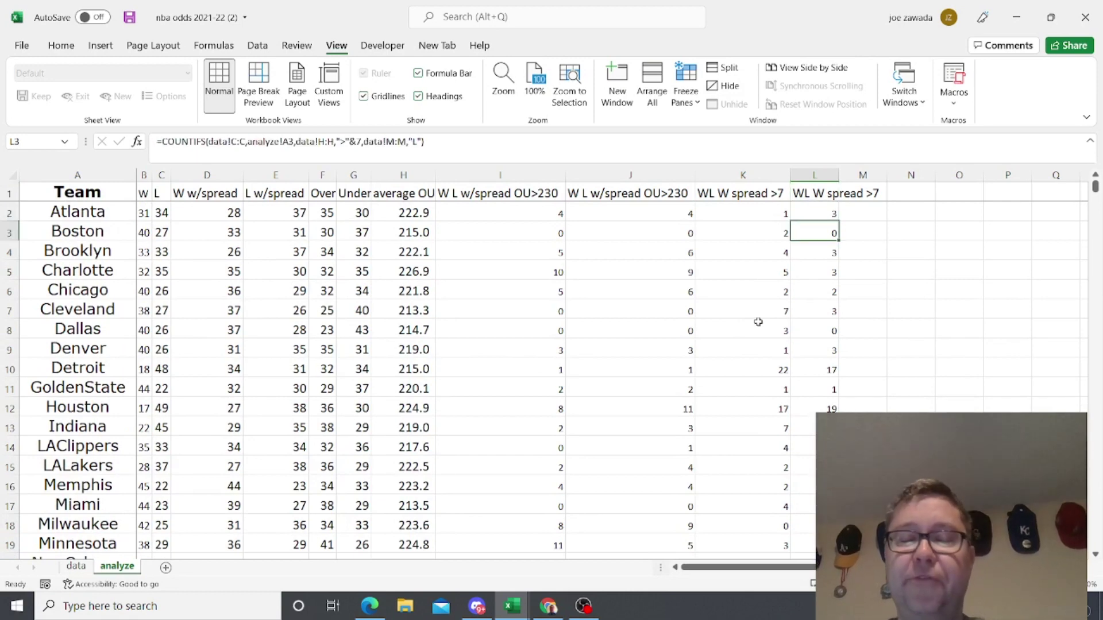
# Step: Autofit column L to its header text
pyautogui.doubleClick(835, 175)
pyautogui.click(717, 241)
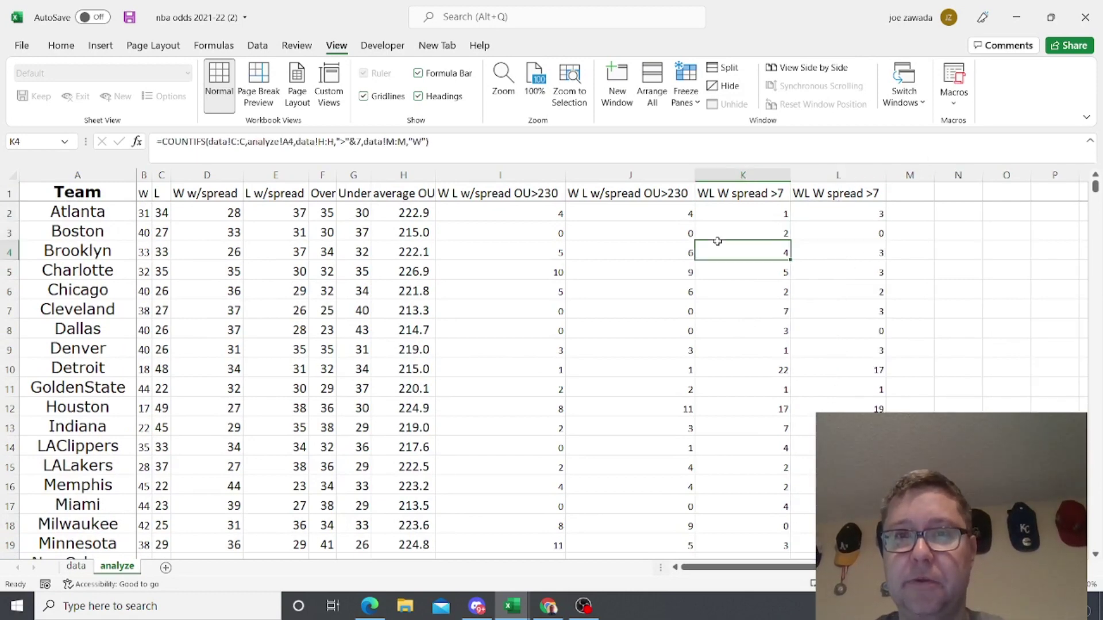
# Step: Switch to the data sheet and examine the game dates in the first rows of column A
pyautogui.click(713, 316)
pyautogui.click(653, 307)
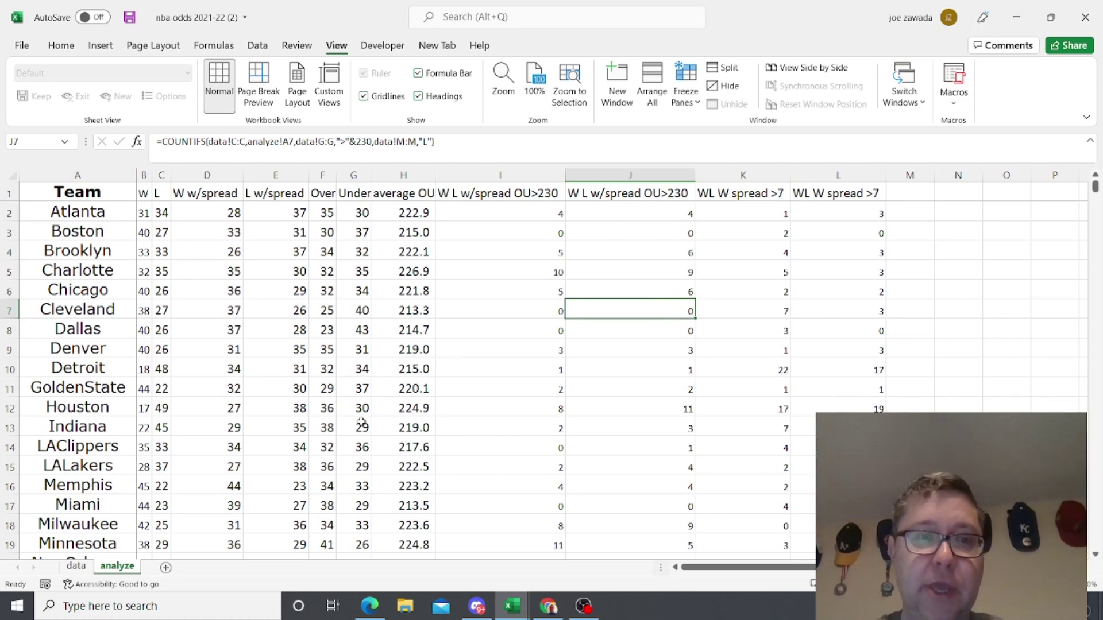
pyautogui.click(77, 567)
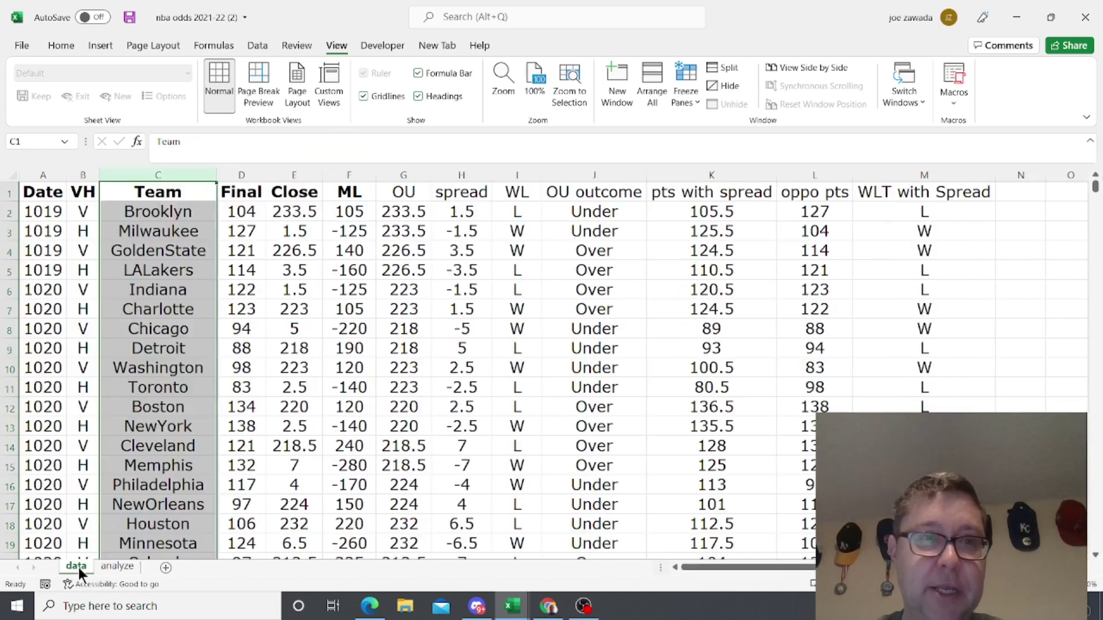
pyautogui.click(43, 272)
pyautogui.click(41, 228)
pyautogui.click(42, 214)
pyautogui.click(39, 268)
pyautogui.click(38, 312)
pyautogui.click(39, 216)
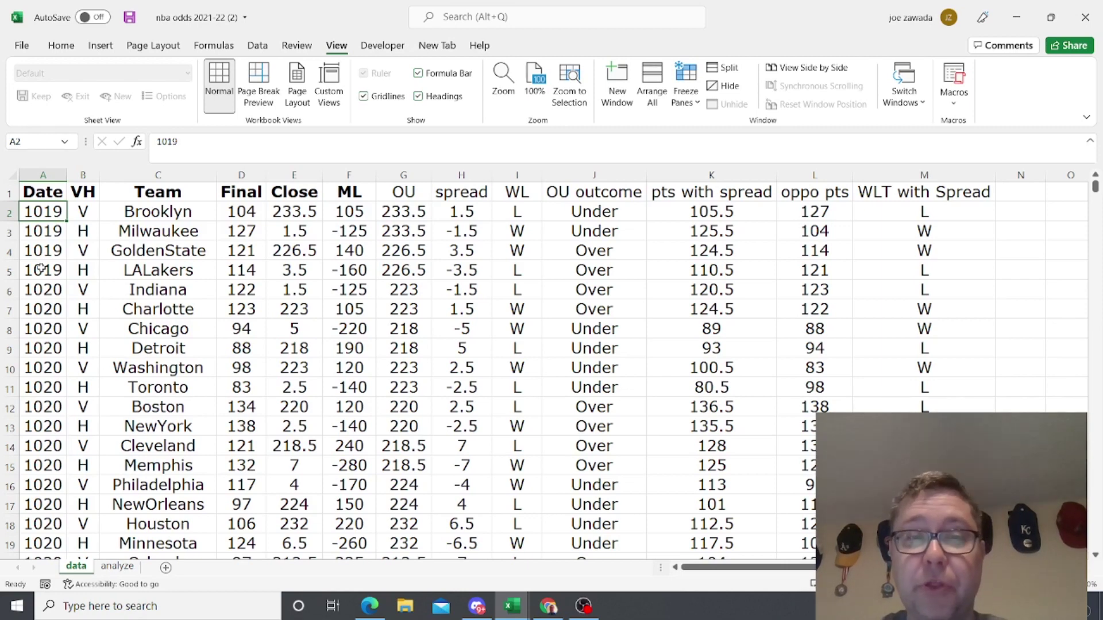
# Step: Read the first Brooklyn game's row from the date across to the spread formula in column H
pyautogui.press('Right')
pyautogui.press('Right')
pyautogui.press('Right')
pyautogui.press('Right')
pyautogui.press('Right')
pyautogui.press('Right')
pyautogui.press('Right')
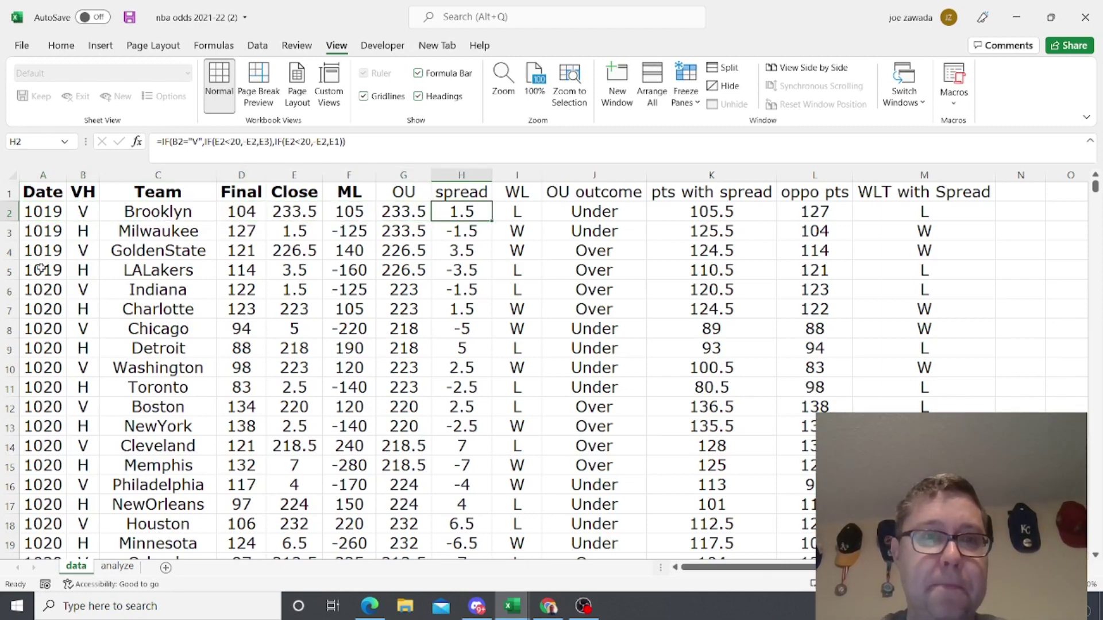
# Step: Review row 2's cells between the closing line in column E and the points-with-spread formula in column K
pyautogui.press('Left')
pyautogui.press('Left')
pyautogui.press('Left')
pyautogui.press('Right')
pyautogui.press('Right')
pyautogui.press('Right')
pyautogui.press('Right')
pyautogui.press('Right')
pyautogui.press('Right')
pyautogui.press('Left')
pyautogui.press('Left')
pyautogui.press('Right')
pyautogui.press('Right')
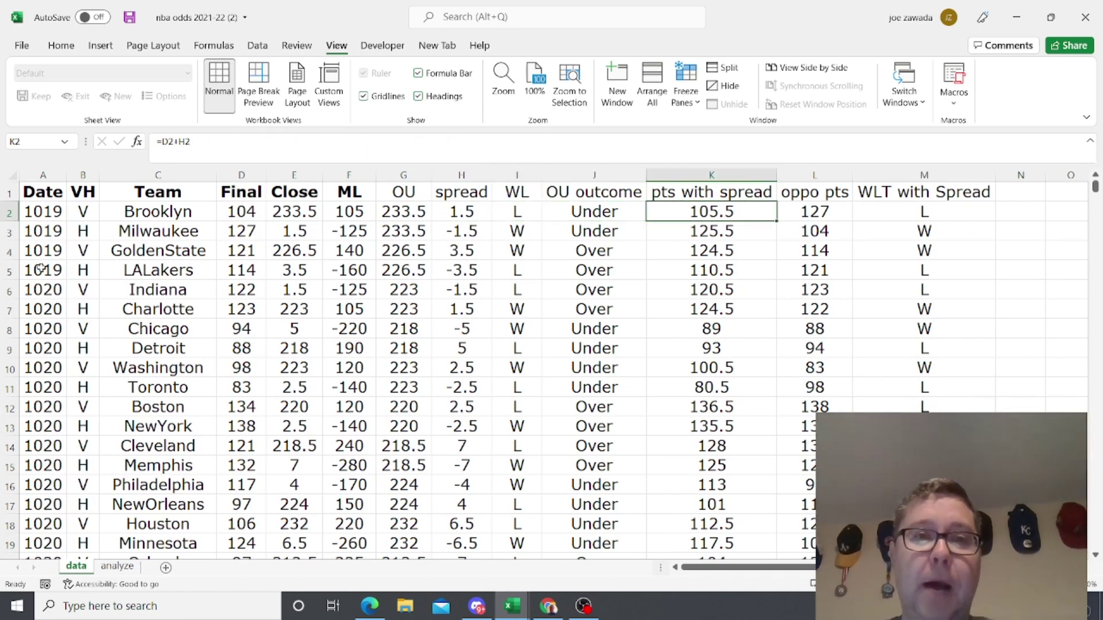